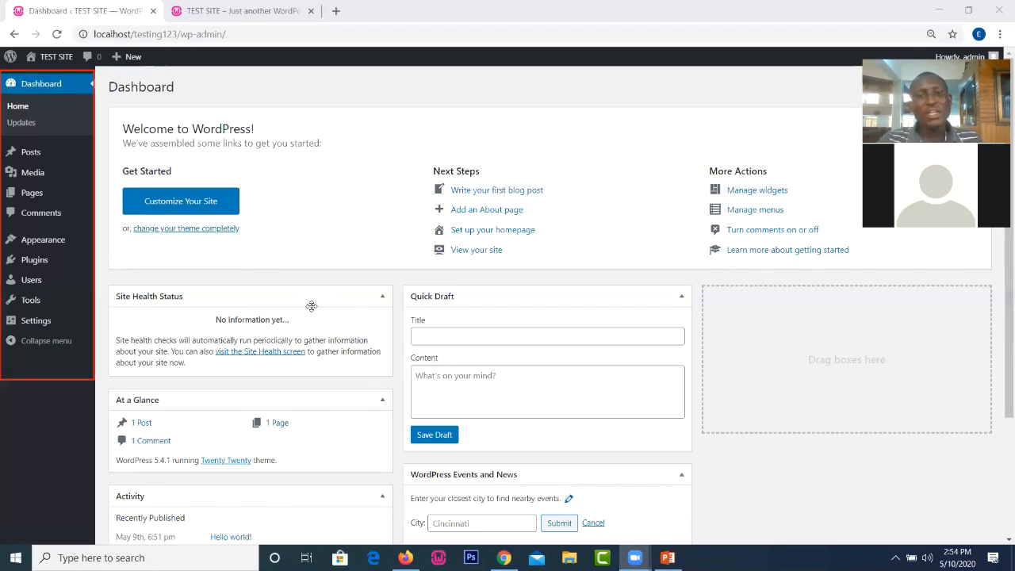
{"action": "mouse_move", "coordinate": [73, 269]}
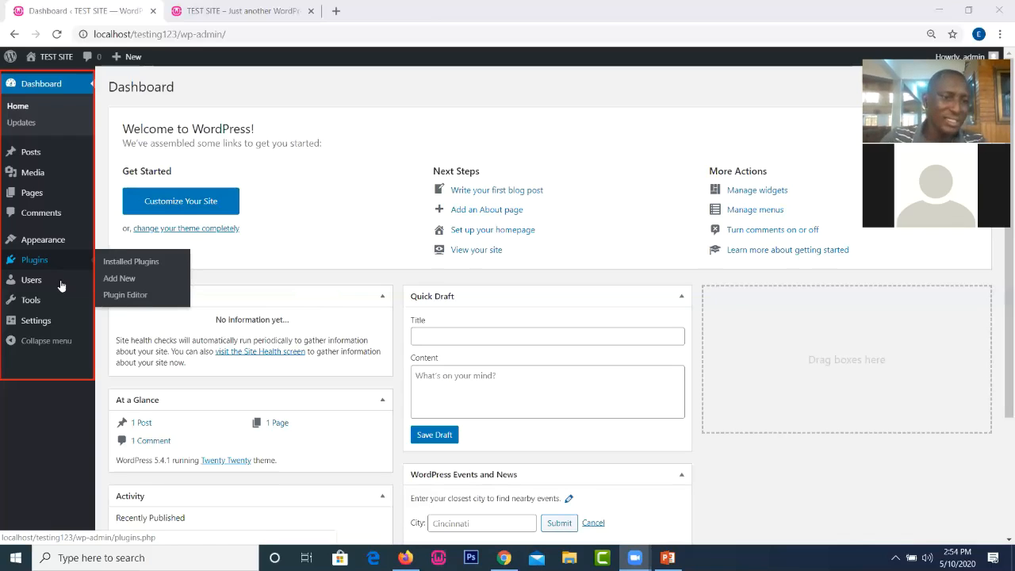
{"action": "mouse_move", "coordinate": [43, 288]}
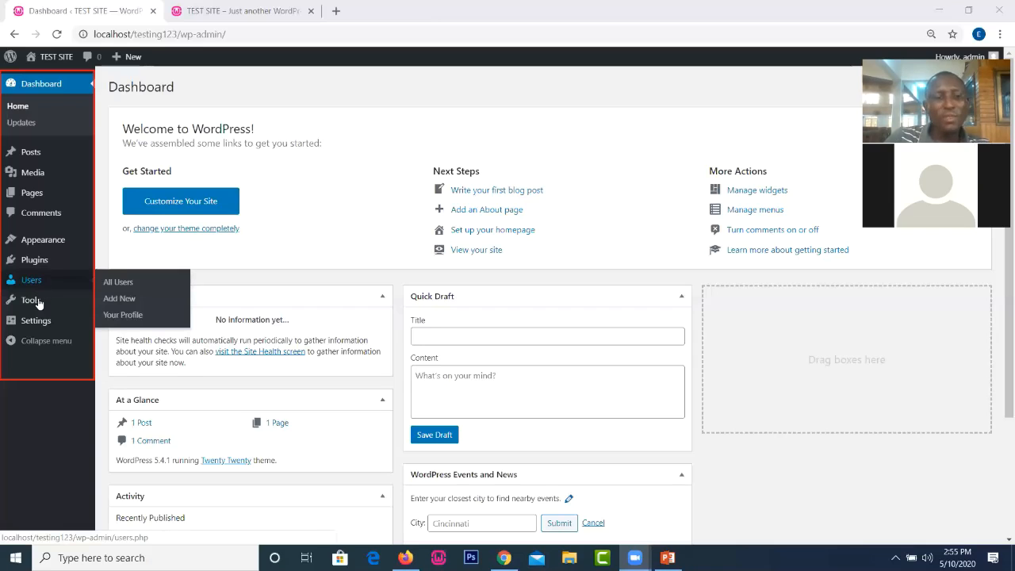
{"action": "mouse_move", "coordinate": [38, 304]}
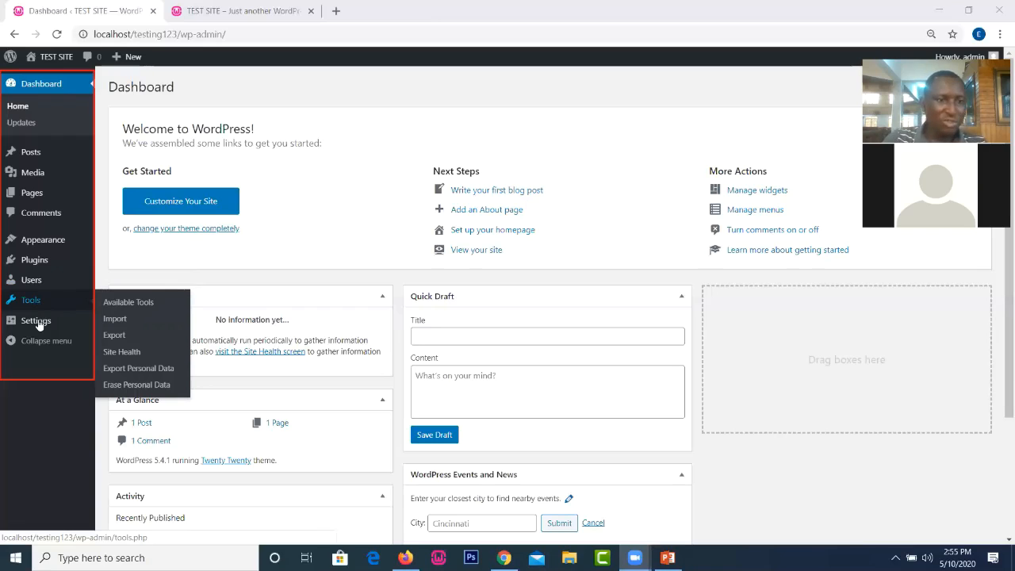
{"action": "mouse_move", "coordinate": [37, 323]}
{"action": "scroll", "coordinate": [38, 324], "scroll_direction": "down", "scroll_amount": 1}
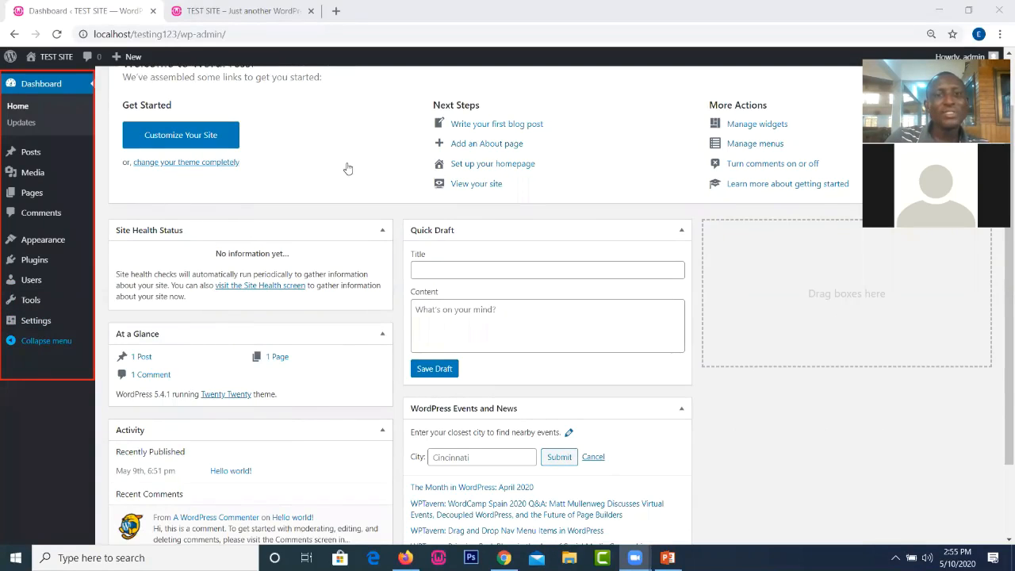
- Collapse the admin navigation menu to icons and expand it again
{"action": "middle_click", "coordinate": [61, 337]}
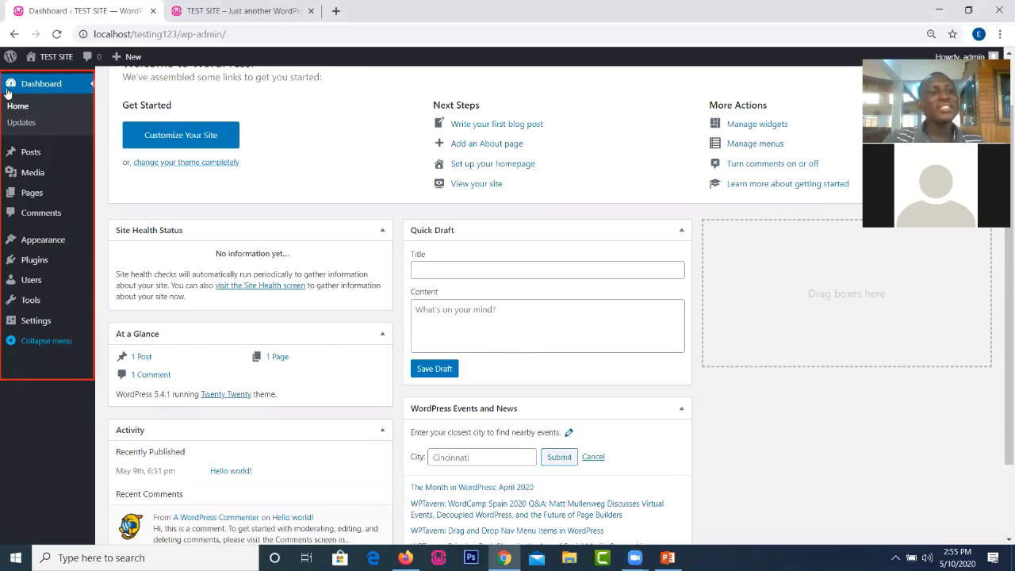
{"action": "left_click", "coordinate": [61, 337]}
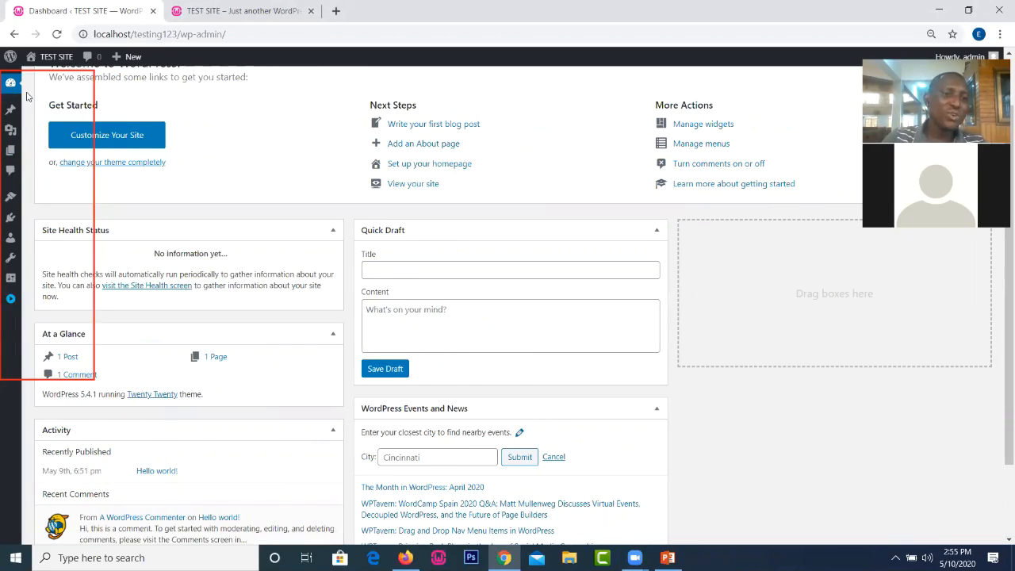
{"action": "mouse_move", "coordinate": [7, 124]}
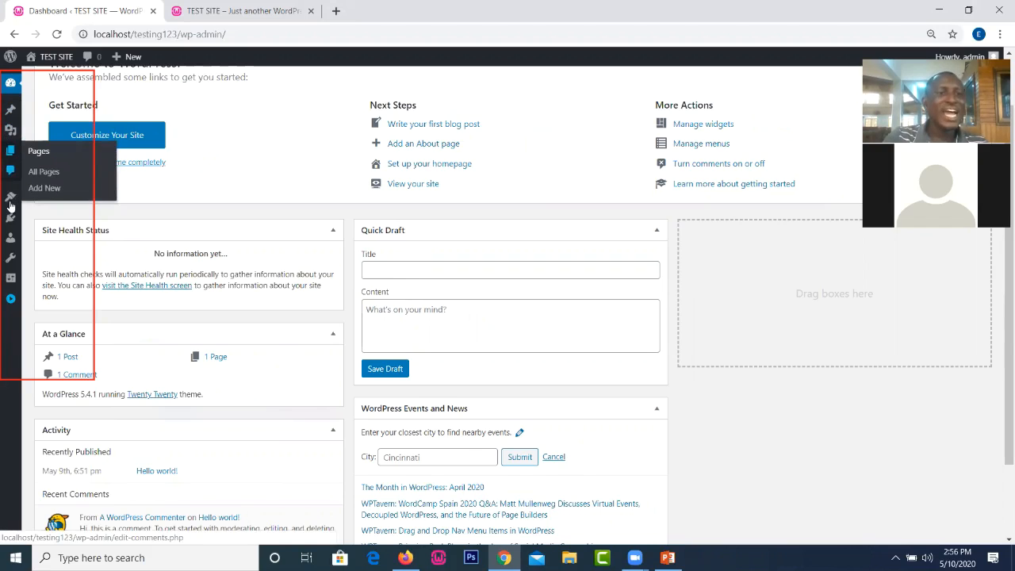
{"action": "mouse_move", "coordinate": [10, 206]}
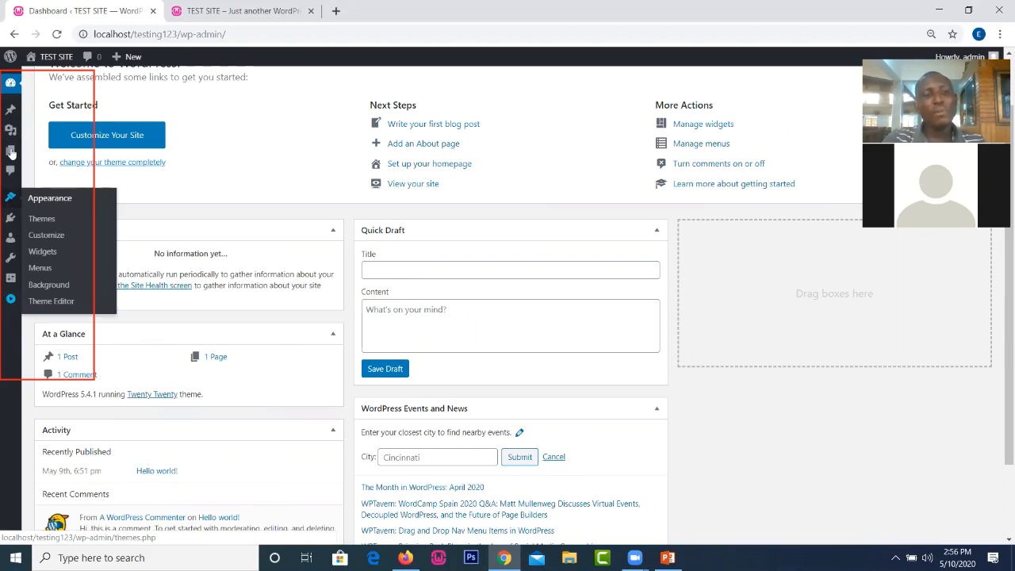
{"action": "left_click", "coordinate": [11, 301]}
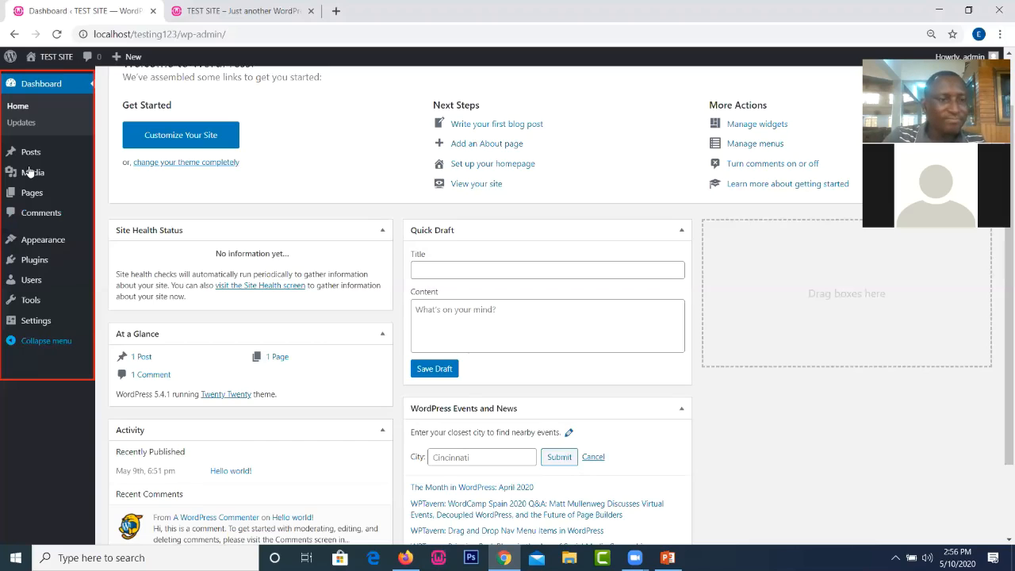
{"action": "mouse_move", "coordinate": [29, 172]}
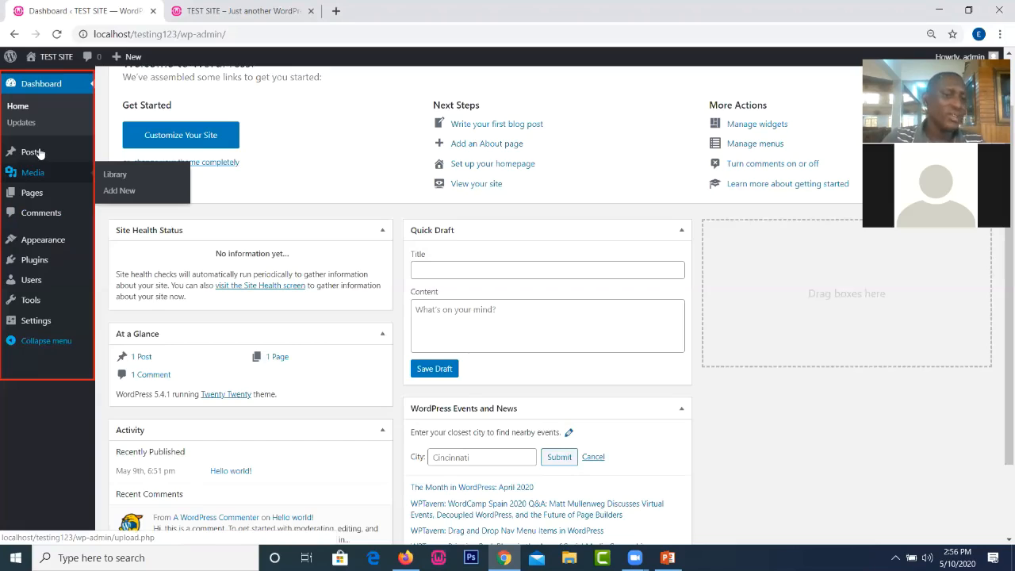
{"action": "mouse_move", "coordinate": [39, 152]}
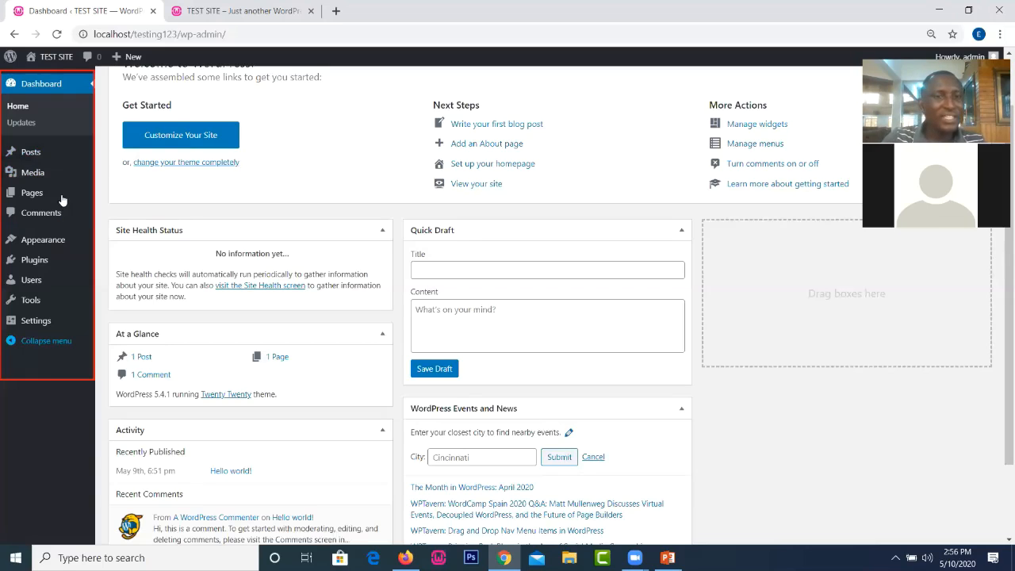
{"action": "mouse_move", "coordinate": [62, 200]}
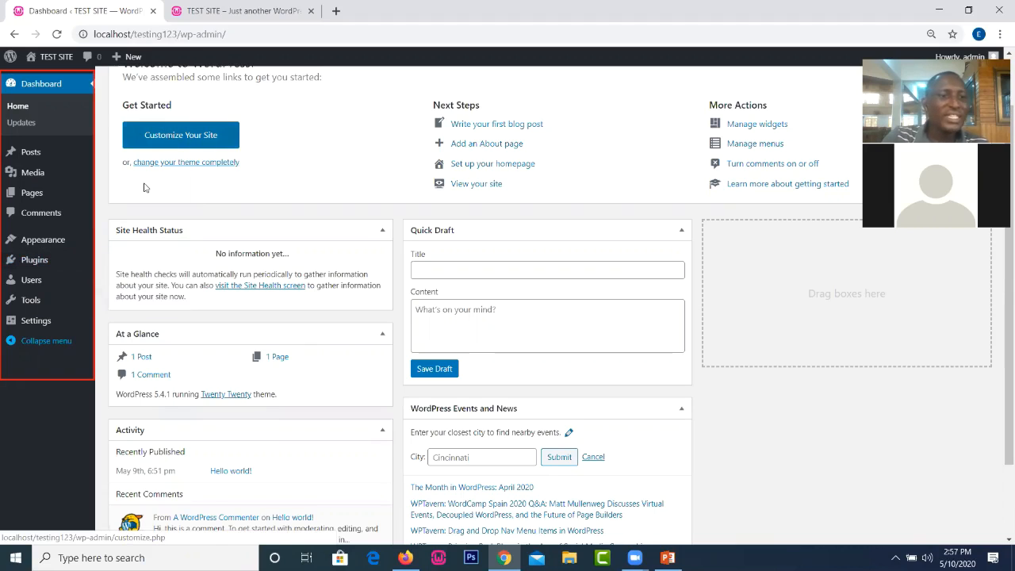
- Open the management page for the site's installed themes
{"action": "mouse_move", "coordinate": [38, 248]}
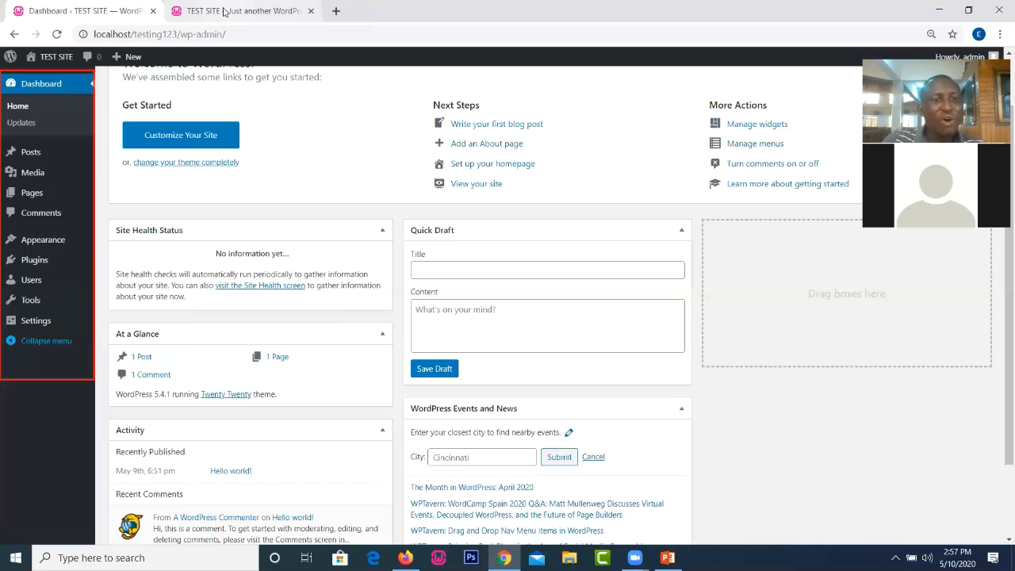
{"action": "mouse_move", "coordinate": [59, 248]}
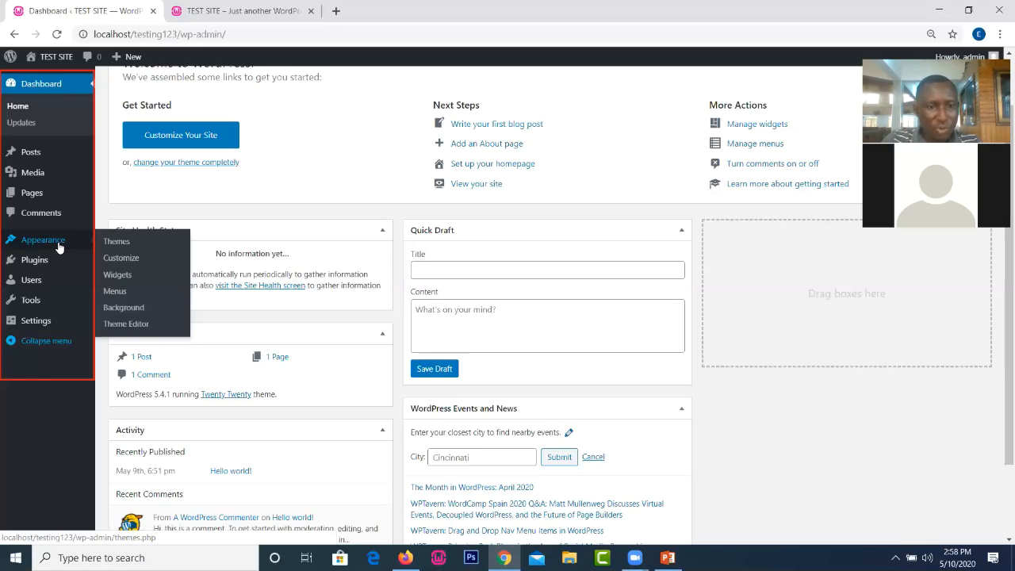
{"action": "left_click", "coordinate": [124, 246]}
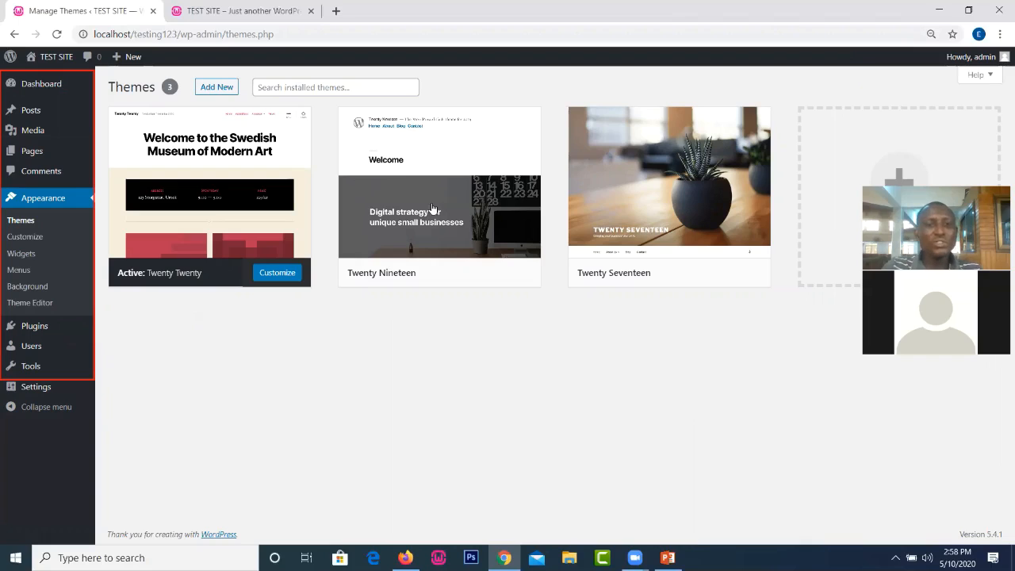
- Activate the Twenty Nineteen theme and reload the TEST SITE front page to view its design
{"action": "mouse_move", "coordinate": [434, 208]}
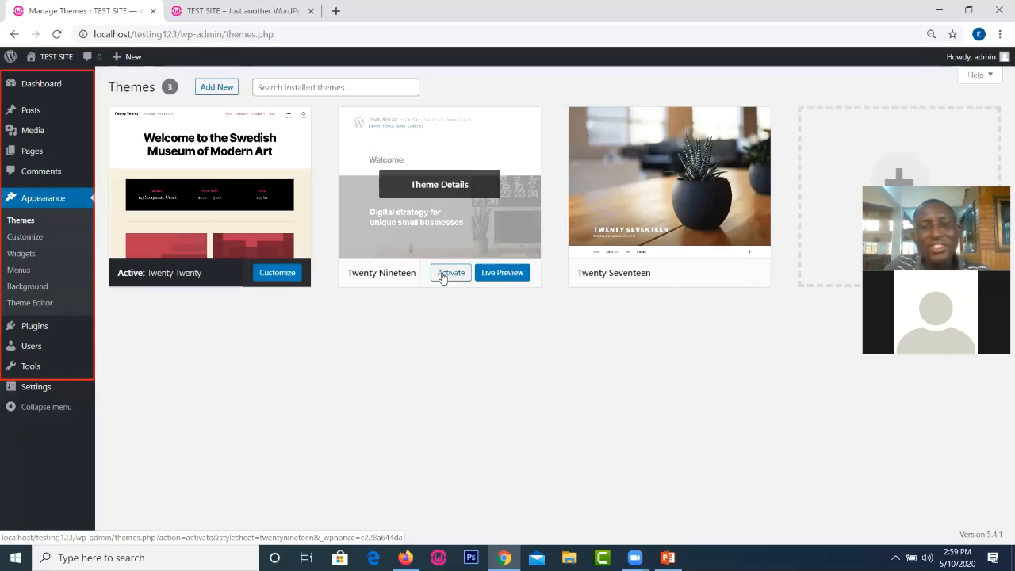
{"action": "left_click", "coordinate": [449, 275]}
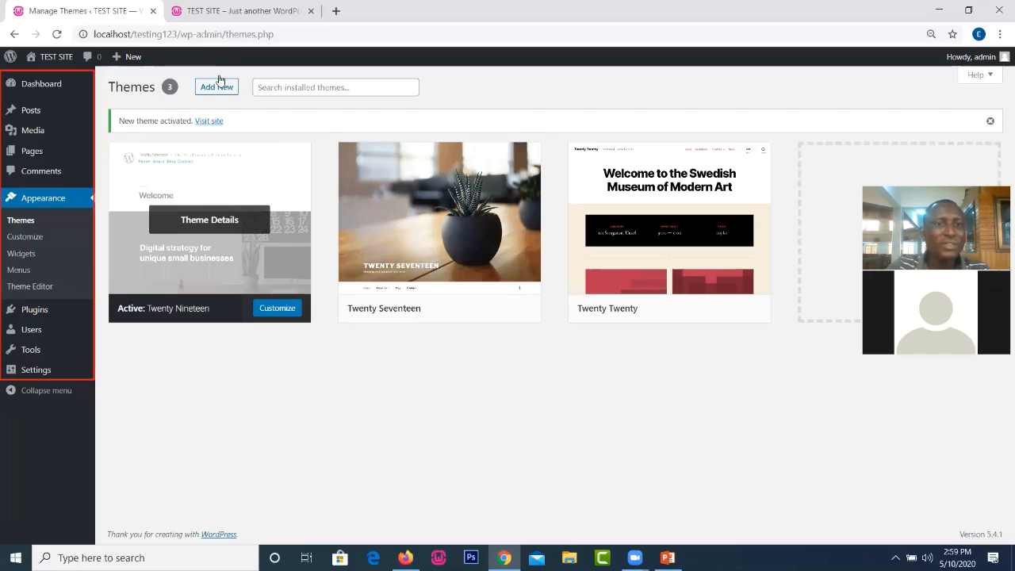
{"action": "key", "text": "ctrl+Tab"}
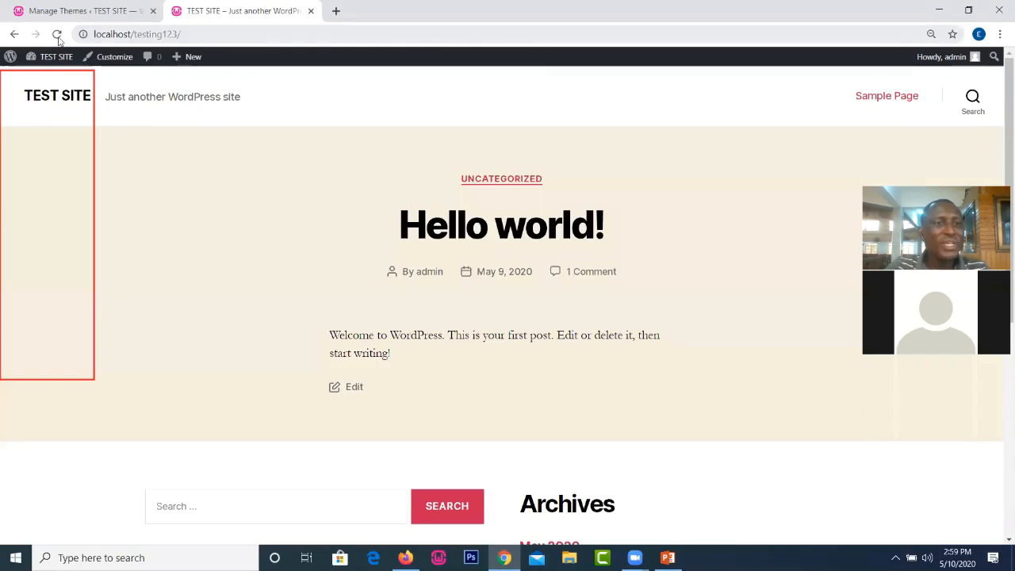
{"action": "key", "text": "F5"}
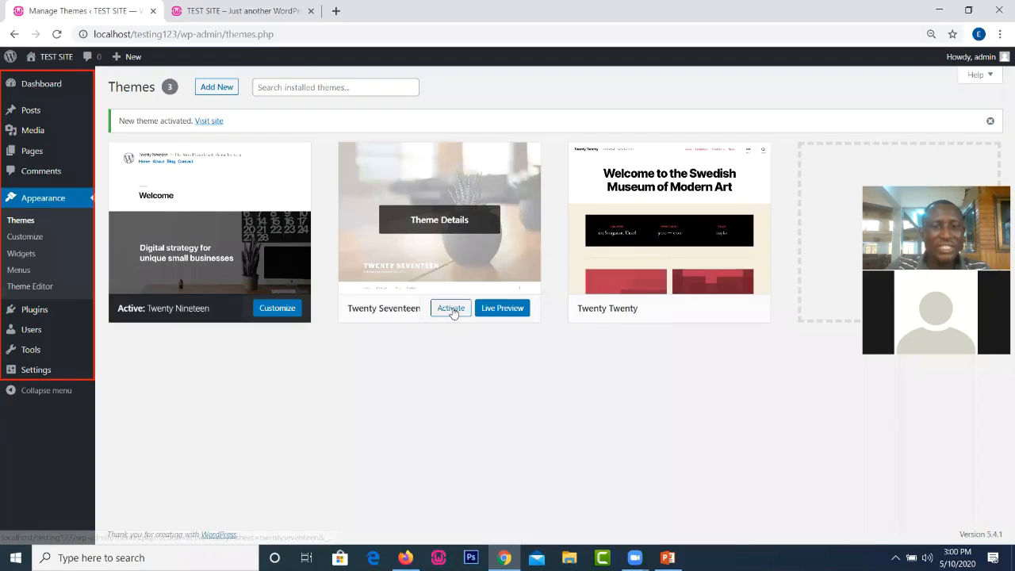
- Activate the Twenty Seventeen theme and reload the TEST SITE front page to look through its layout
{"action": "left_click", "coordinate": [451, 308]}
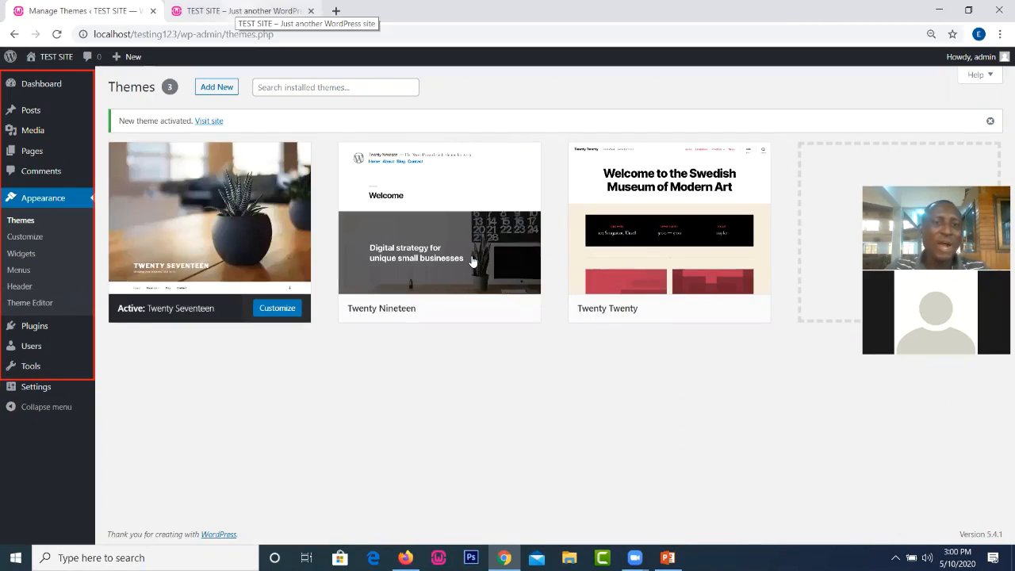
{"action": "left_click", "coordinate": [237, 11]}
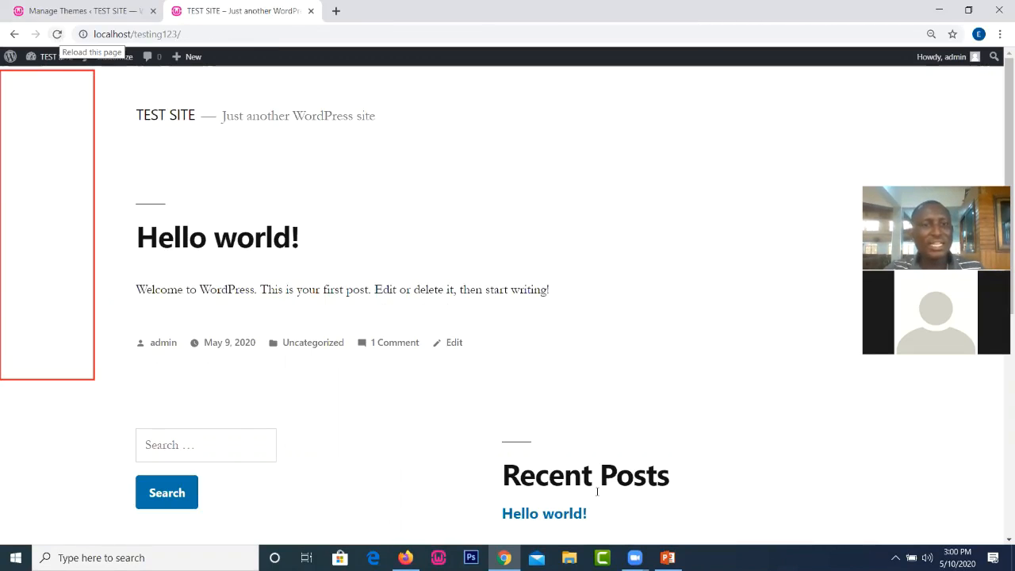
{"action": "key", "text": "F5"}
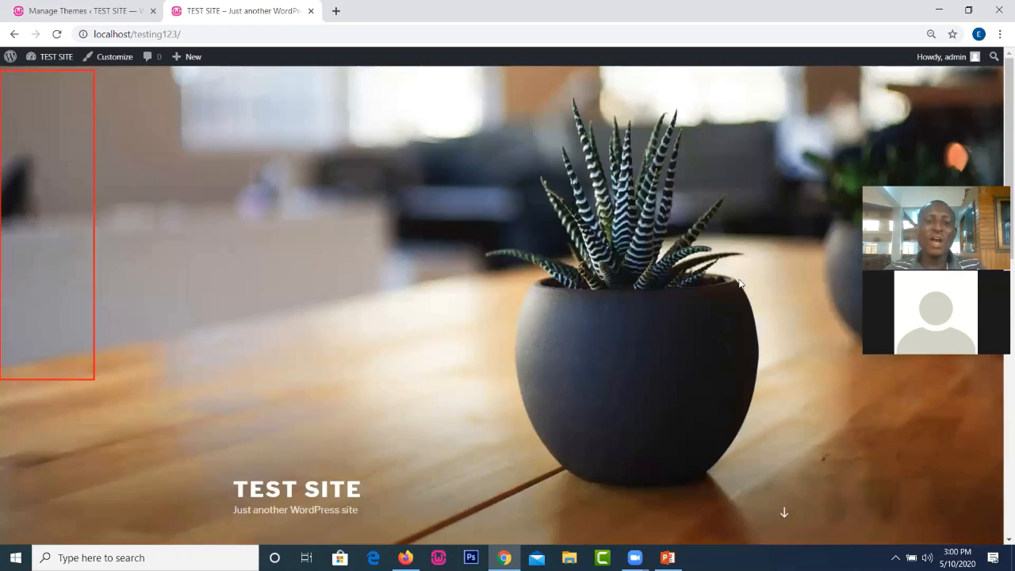
{"action": "scroll", "coordinate": [739, 283], "scroll_direction": "down", "scroll_amount": 5}
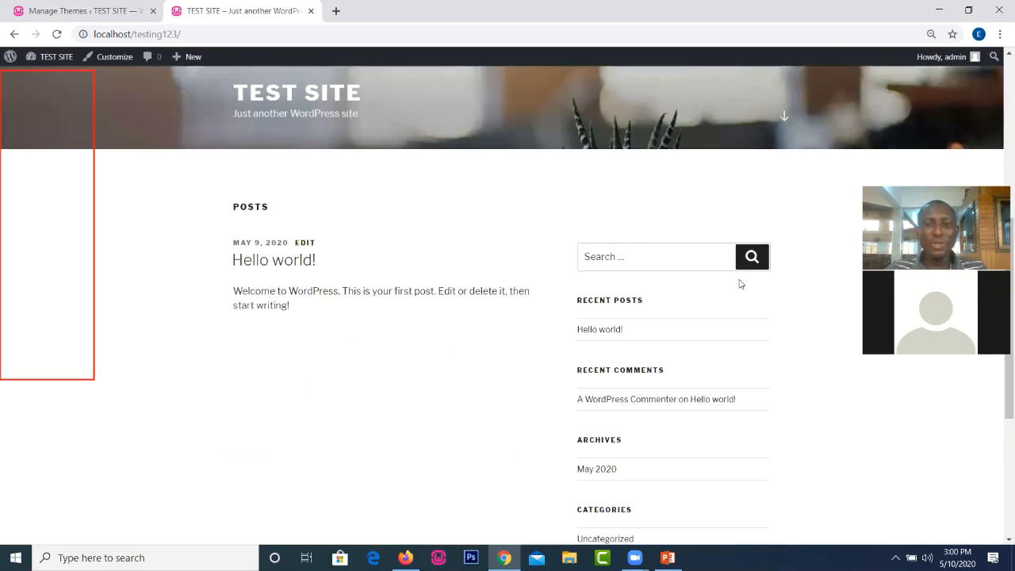
{"action": "scroll", "coordinate": [739, 283], "scroll_direction": "down", "scroll_amount": 4}
{"action": "scroll", "coordinate": [476, 293], "scroll_direction": "up", "scroll_amount": 10}
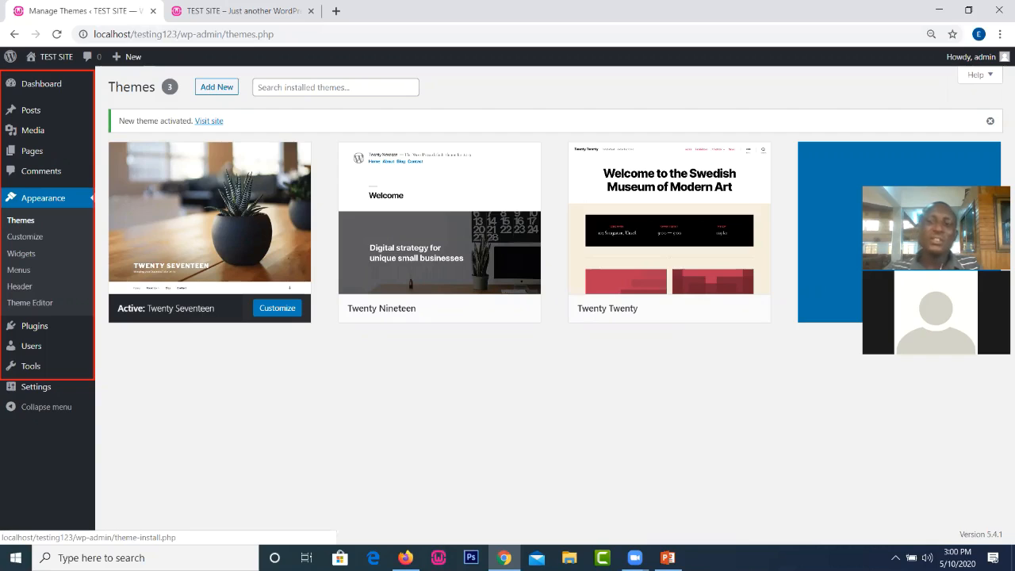
- Open the page for adding new themes and look through the featured themes
{"action": "left_click", "coordinate": [830, 266]}
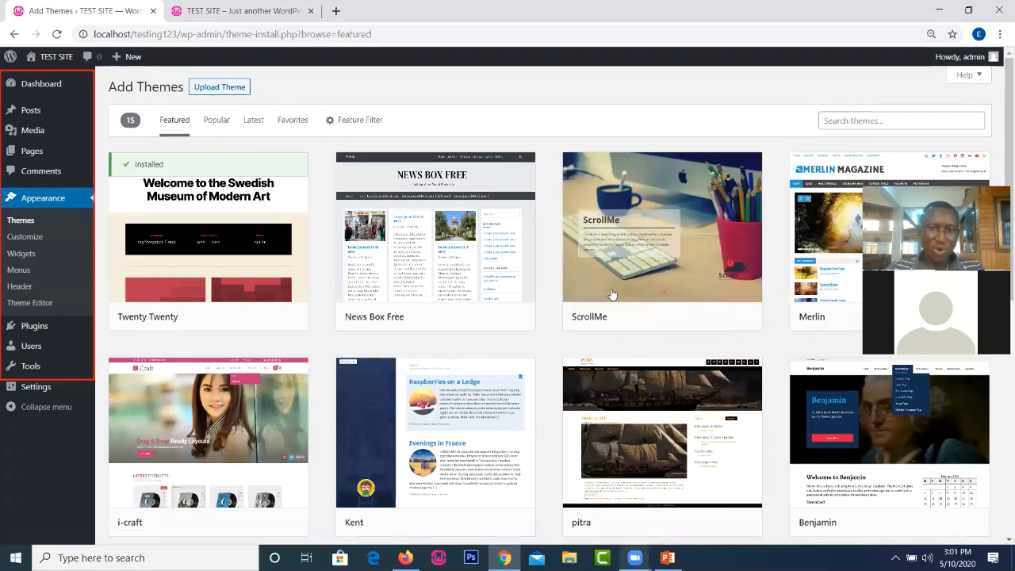
{"action": "scroll", "coordinate": [611, 295], "scroll_direction": "down", "scroll_amount": 3}
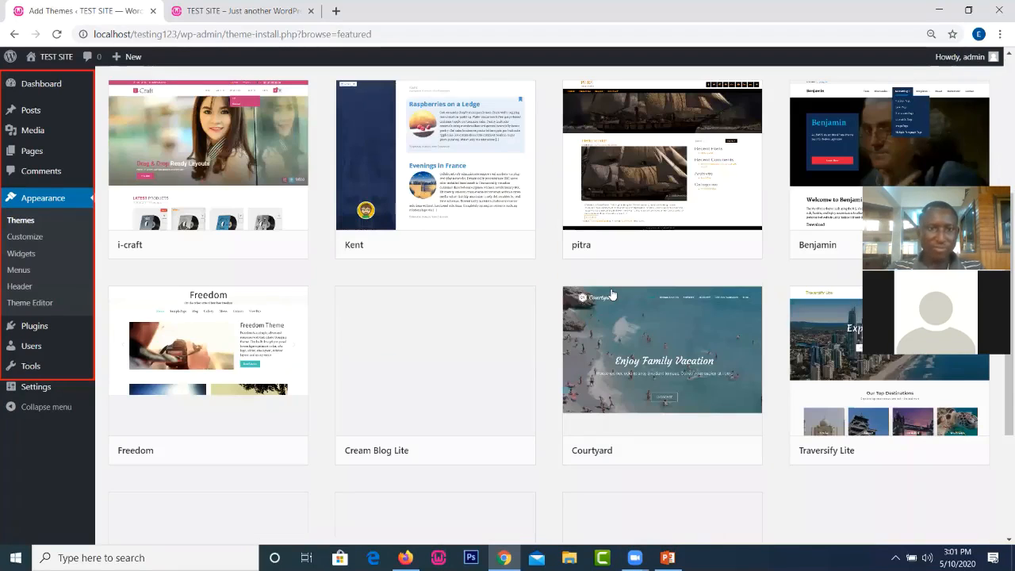
{"action": "scroll", "coordinate": [617, 282], "scroll_direction": "down", "scroll_amount": 3}
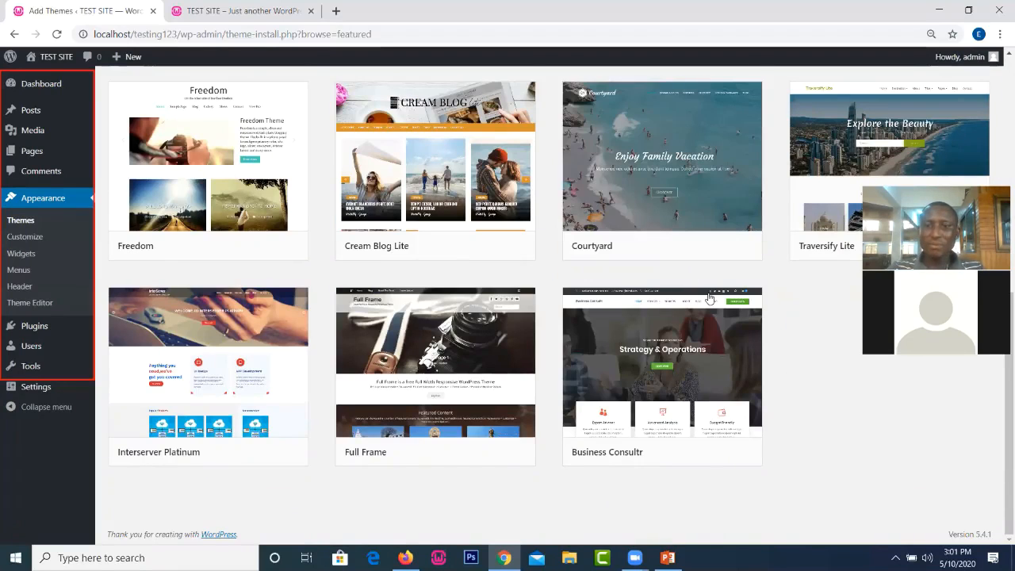
{"action": "scroll", "coordinate": [709, 298], "scroll_direction": "up", "scroll_amount": 5}
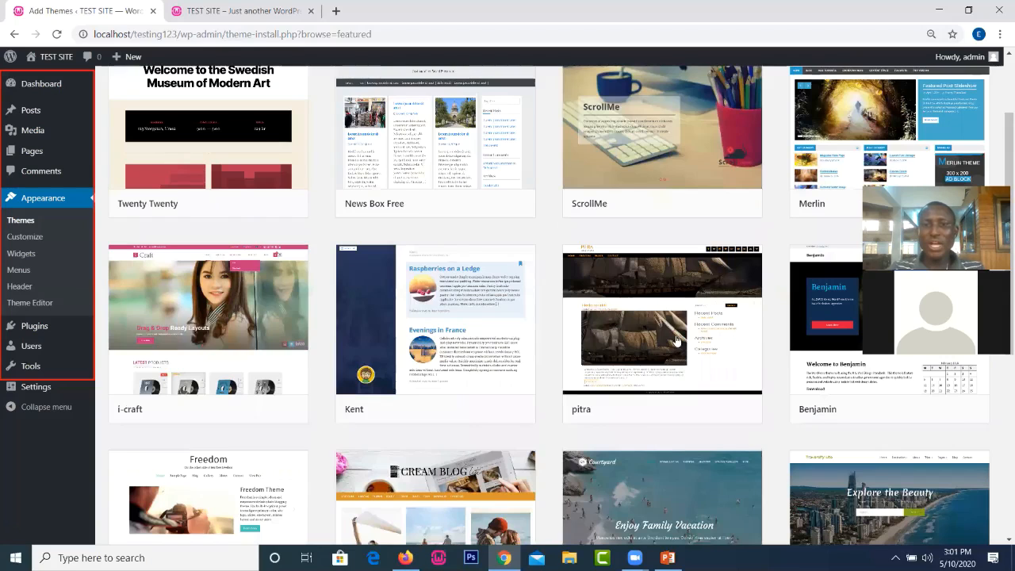
{"action": "scroll", "coordinate": [676, 340], "scroll_direction": "down", "scroll_amount": 5}
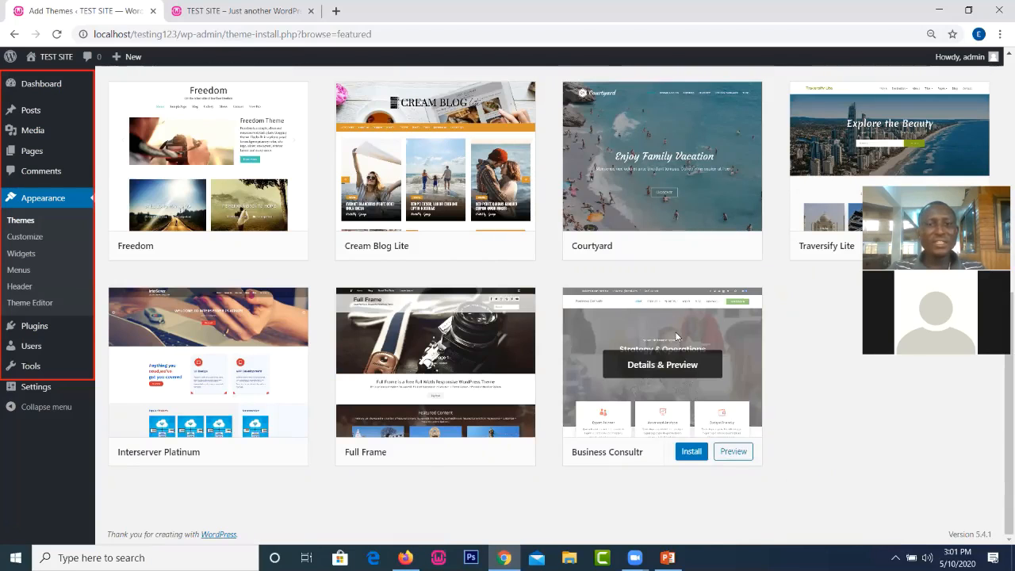
{"action": "scroll", "coordinate": [714, 309], "scroll_direction": "up", "scroll_amount": 7}
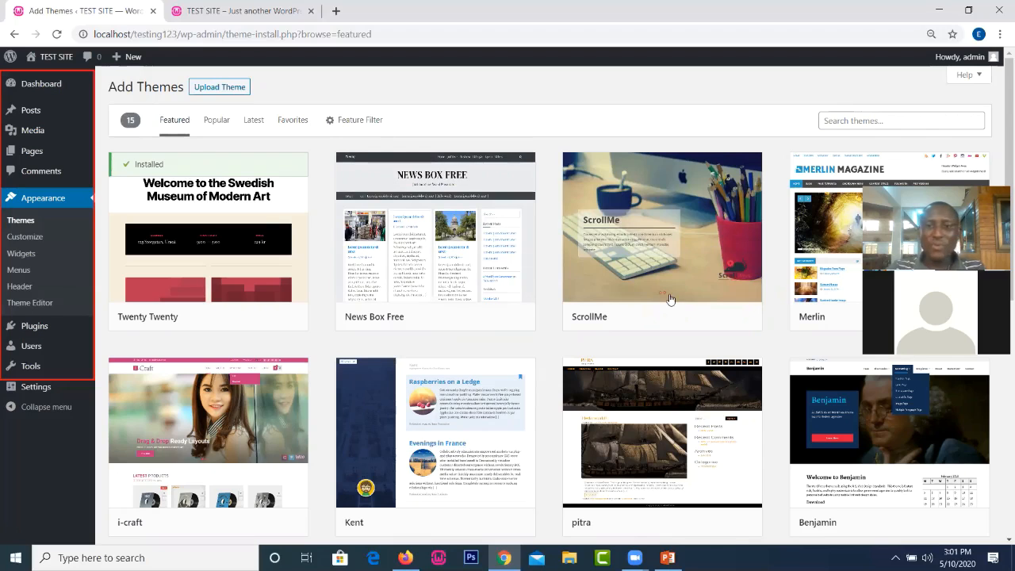
- Open the preview of the Business Consultr theme from the featured themes
{"action": "scroll", "coordinate": [670, 299], "scroll_direction": "down", "scroll_amount": 6}
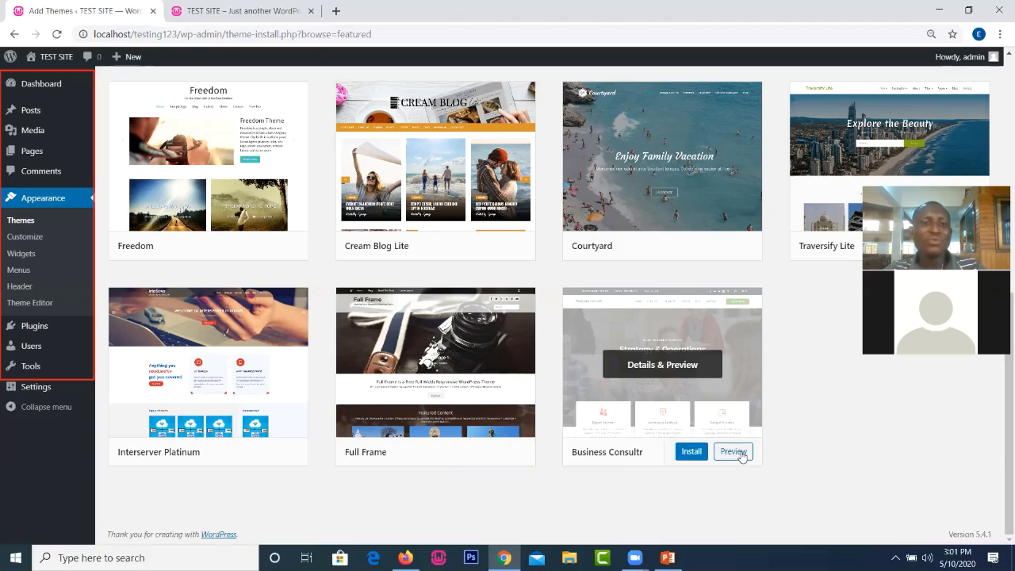
{"action": "left_click", "coordinate": [665, 439]}
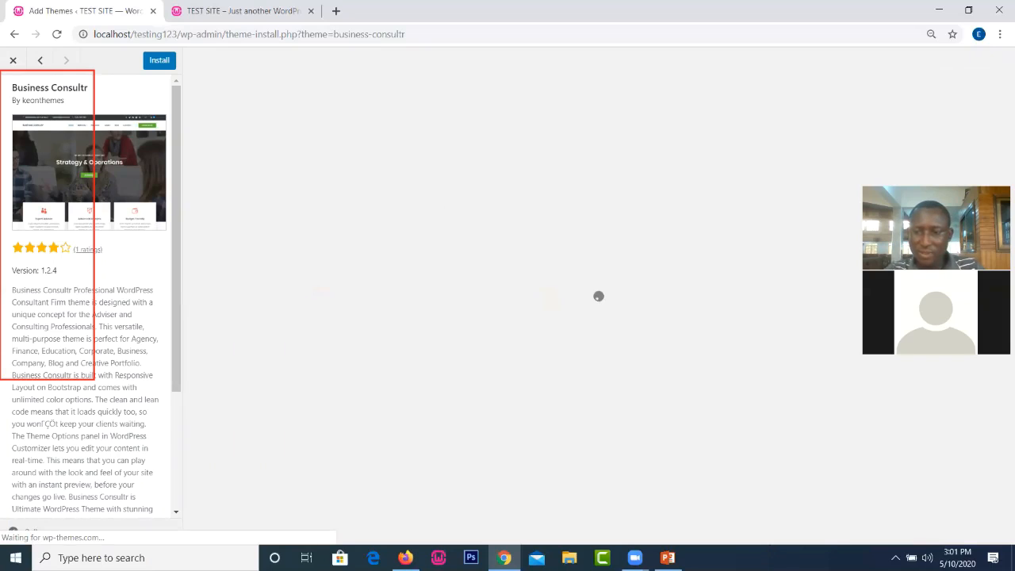
{"action": "left_click", "coordinate": [897, 558]}
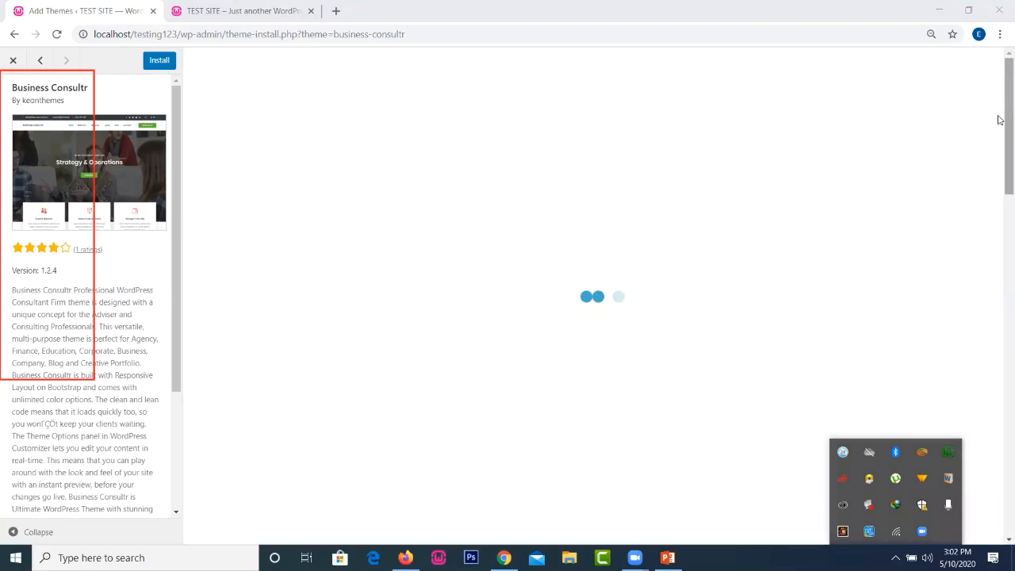
{"action": "left_click_drag", "start_coordinate": [1007, 119], "coordinate": [1000, 91]}
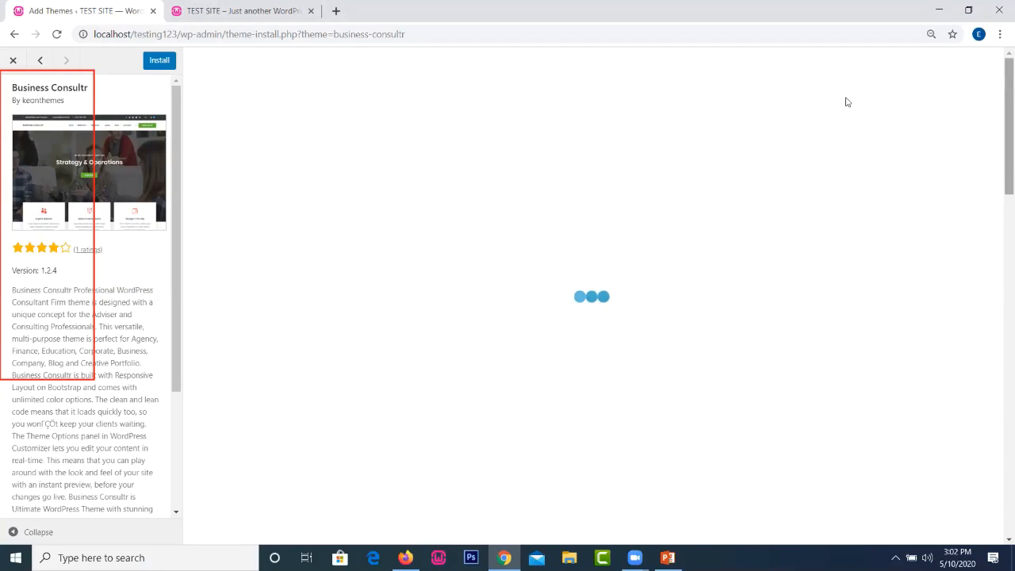
{"action": "scroll", "coordinate": [847, 102], "scroll_direction": "down", "scroll_amount": 1}
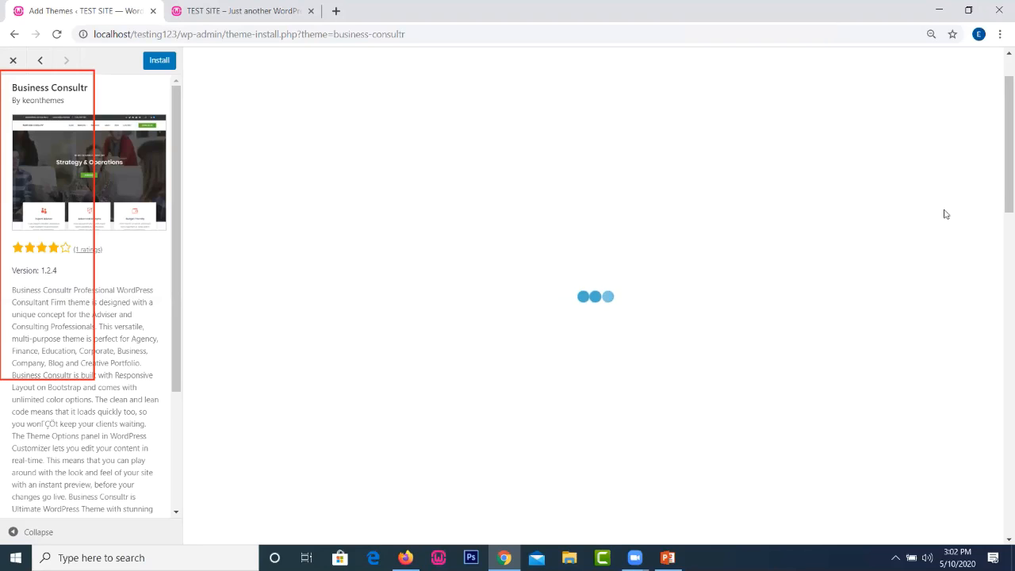
- Close the Business Consultr preview and look through the preview of the ScrollMe theme
{"action": "left_click_drag", "start_coordinate": [1000, 140], "coordinate": [999, 63]}
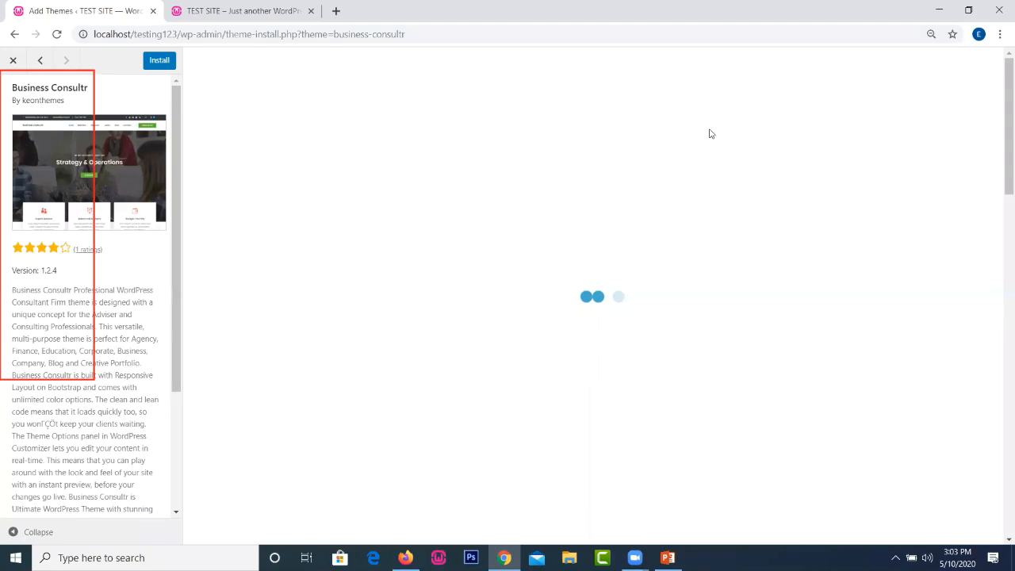
{"action": "left_click", "coordinate": [13, 62]}
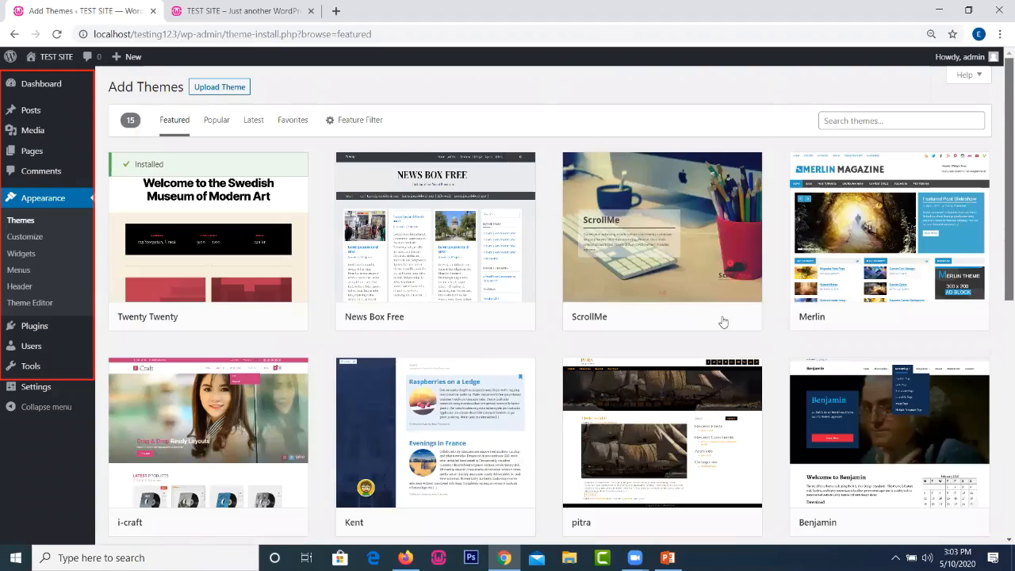
{"action": "left_click", "coordinate": [578, 315]}
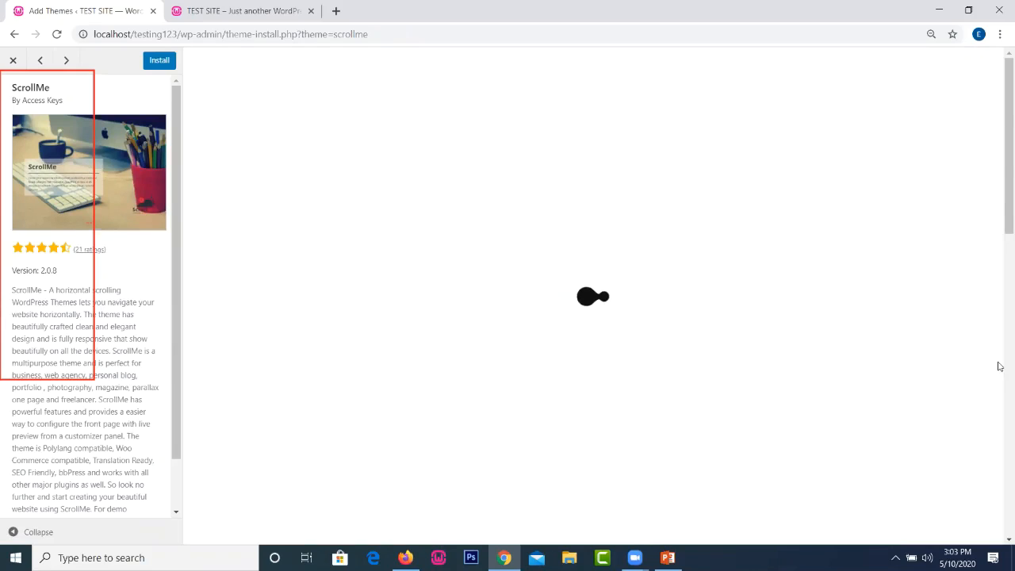
{"action": "left_click_drag", "start_coordinate": [999, 481], "coordinate": [999, 94]}
{"action": "scroll", "coordinate": [175, 432], "scroll_direction": "down", "scroll_amount": 1}
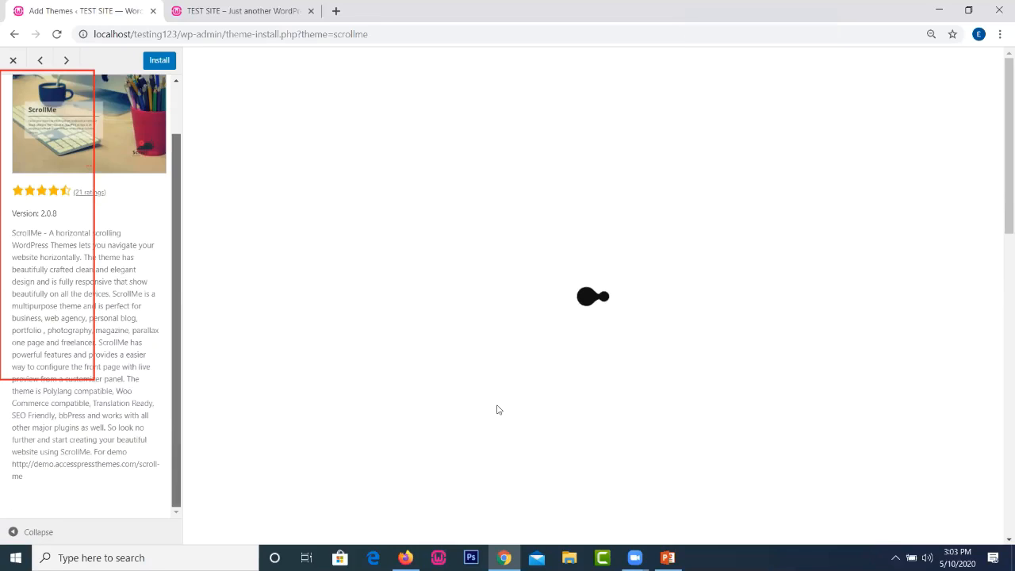
{"action": "left_click_drag", "start_coordinate": [499, 411], "coordinate": [638, 216]}
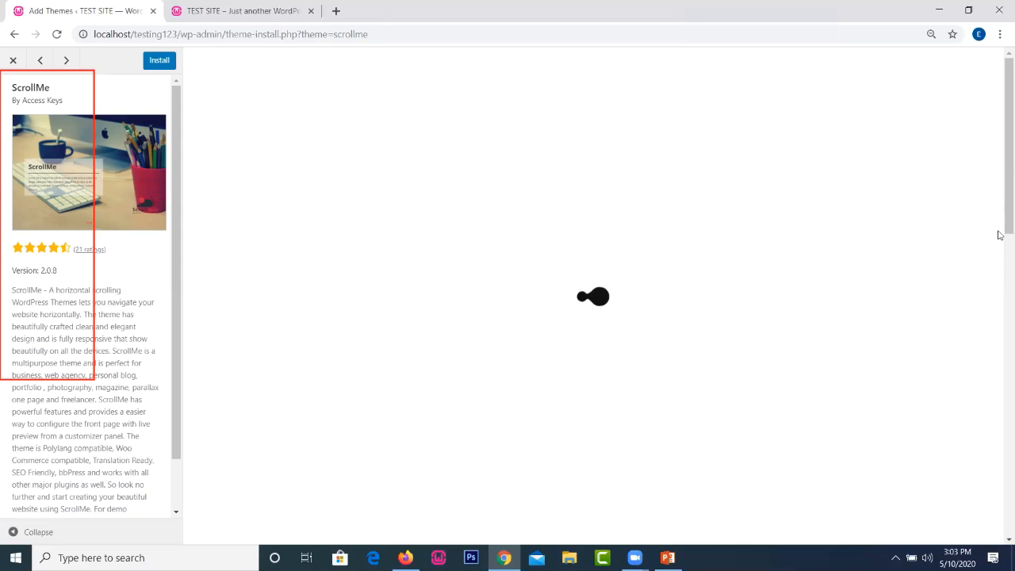
{"action": "scroll", "coordinate": [999, 272], "scroll_direction": "down", "scroll_amount": 5}
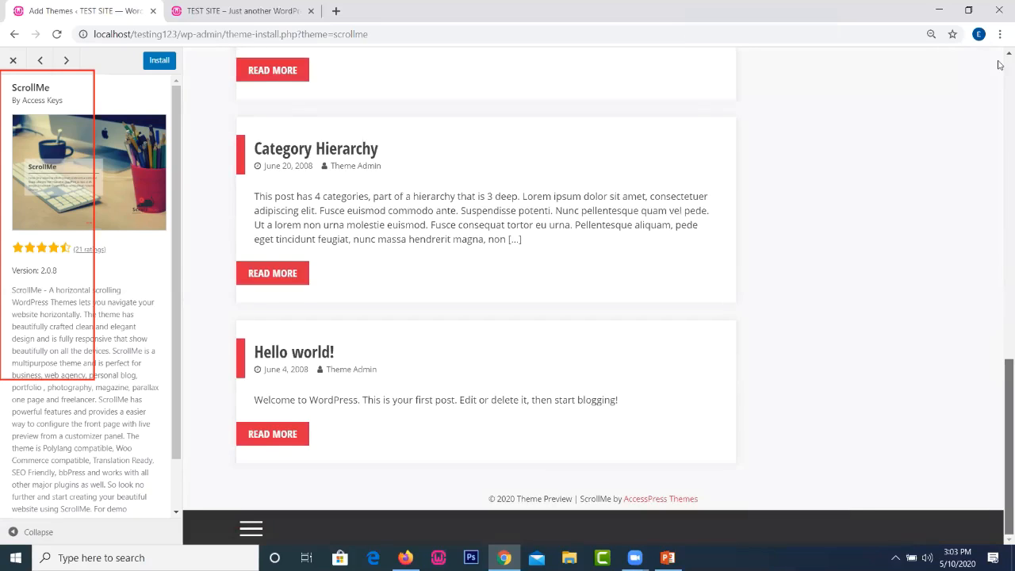
{"action": "scroll", "coordinate": [288, 116], "scroll_direction": "up", "scroll_amount": 10}
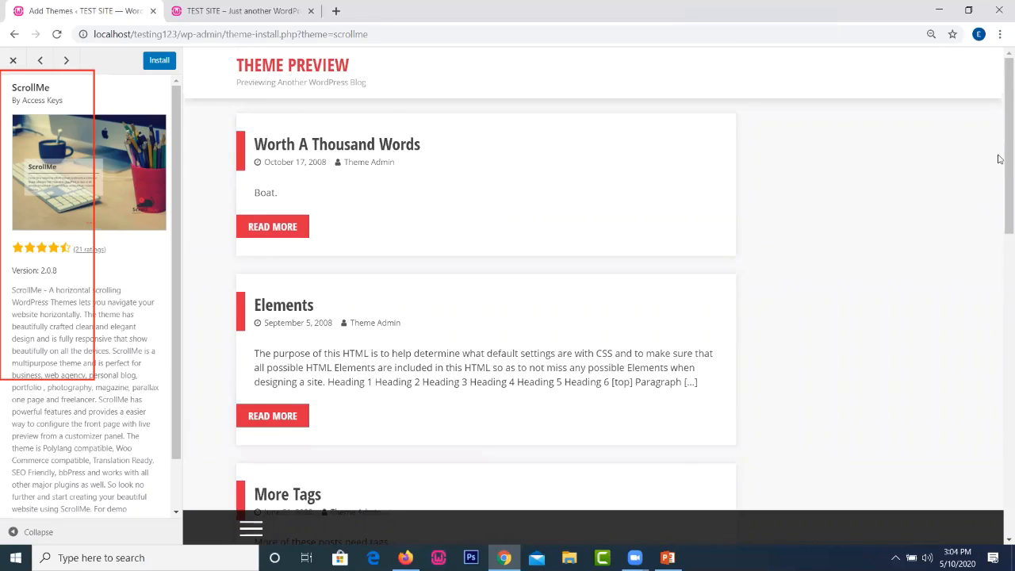
{"action": "scroll", "coordinate": [999, 158], "scroll_direction": "down", "scroll_amount": 1}
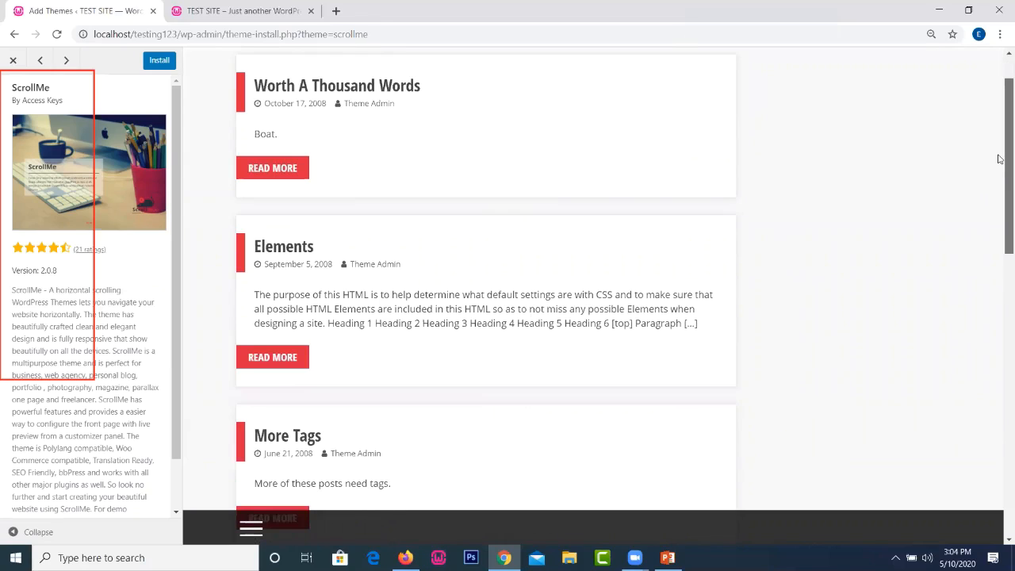
{"action": "scroll", "coordinate": [1001, 88], "scroll_direction": "up", "scroll_amount": 1}
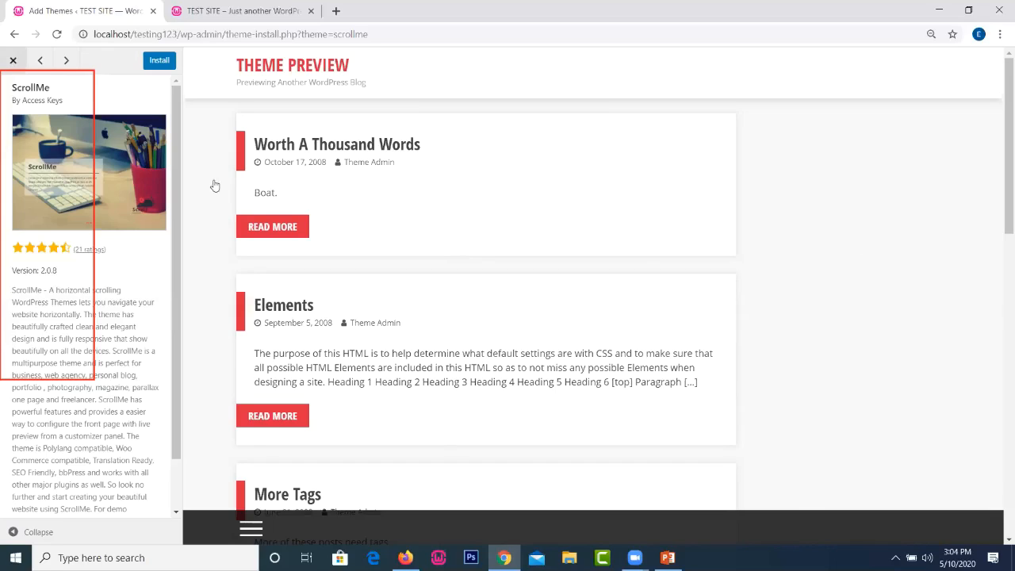
{"action": "key", "text": "Escape"}
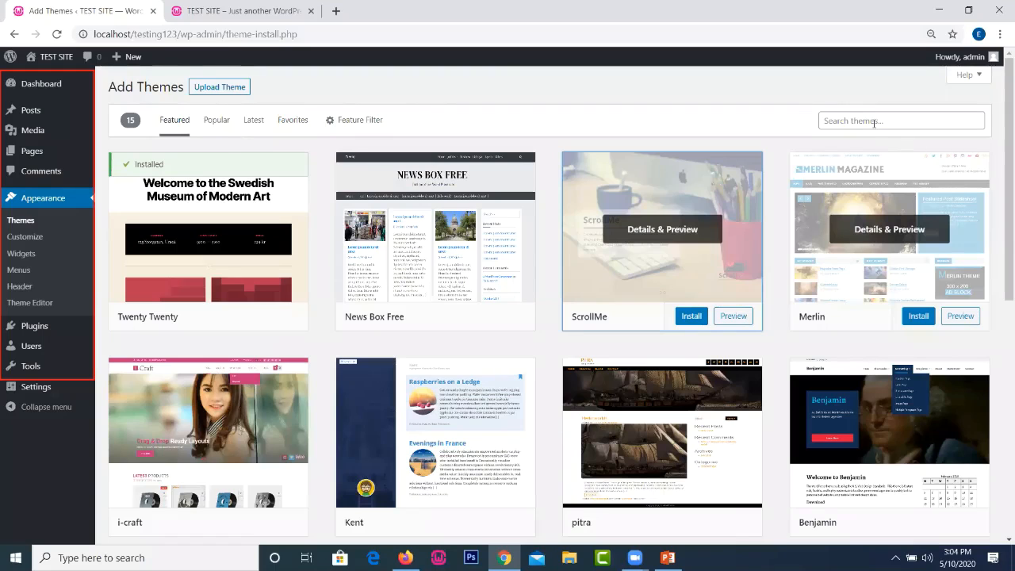
- Search the theme directory for "astra" and find the Astra theme
{"action": "left_click", "coordinate": [875, 122]}
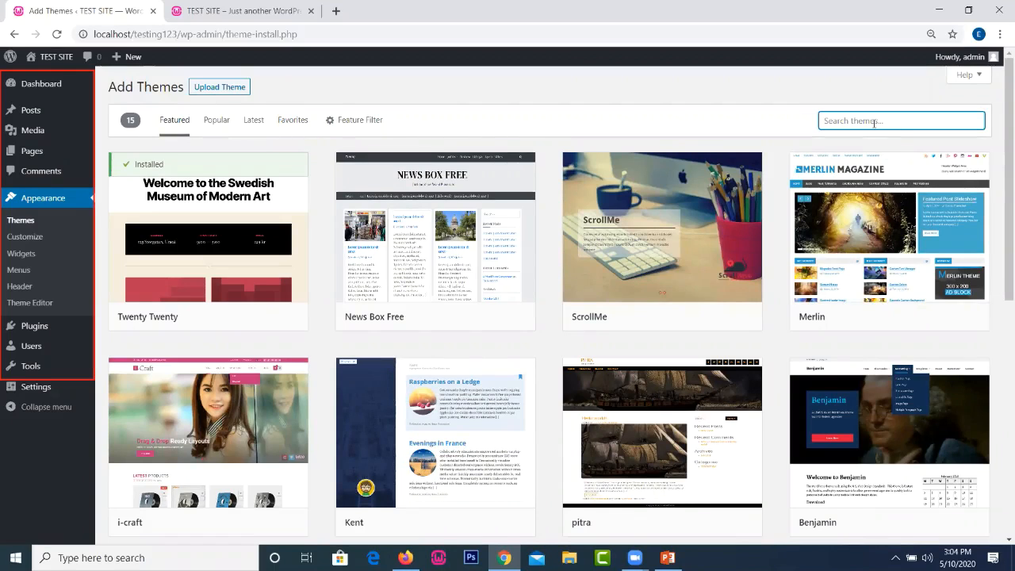
{"action": "type", "text": "astra"}
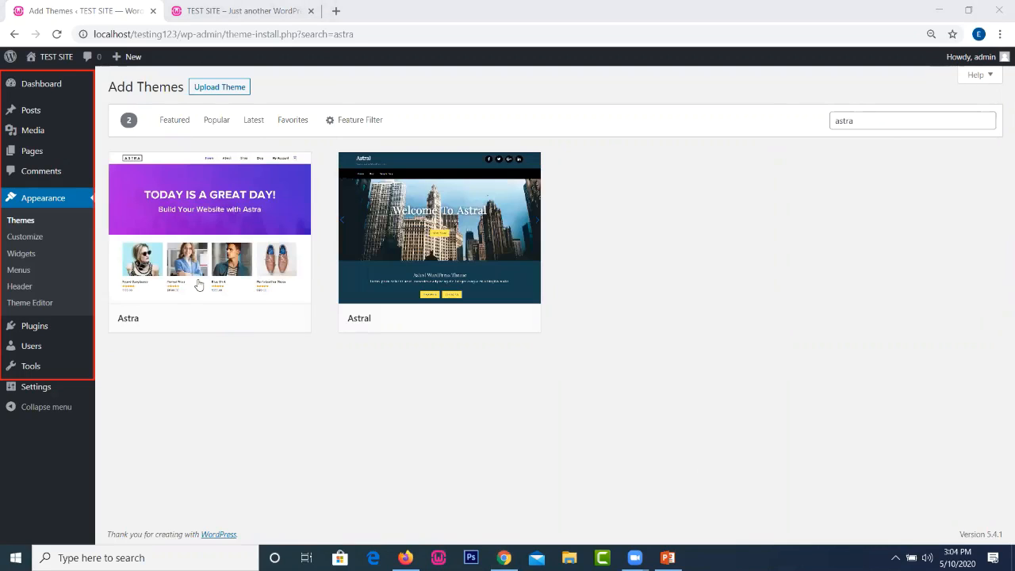
{"action": "mouse_move", "coordinate": [230, 326]}
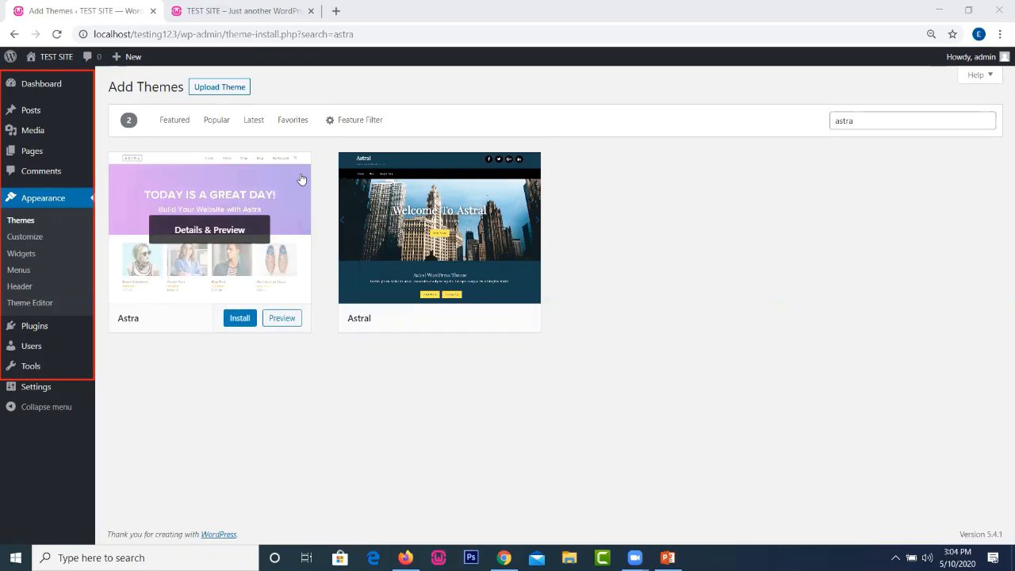
- Install the Astra theme and activate it on the site
{"action": "left_click", "coordinate": [232, 321]}
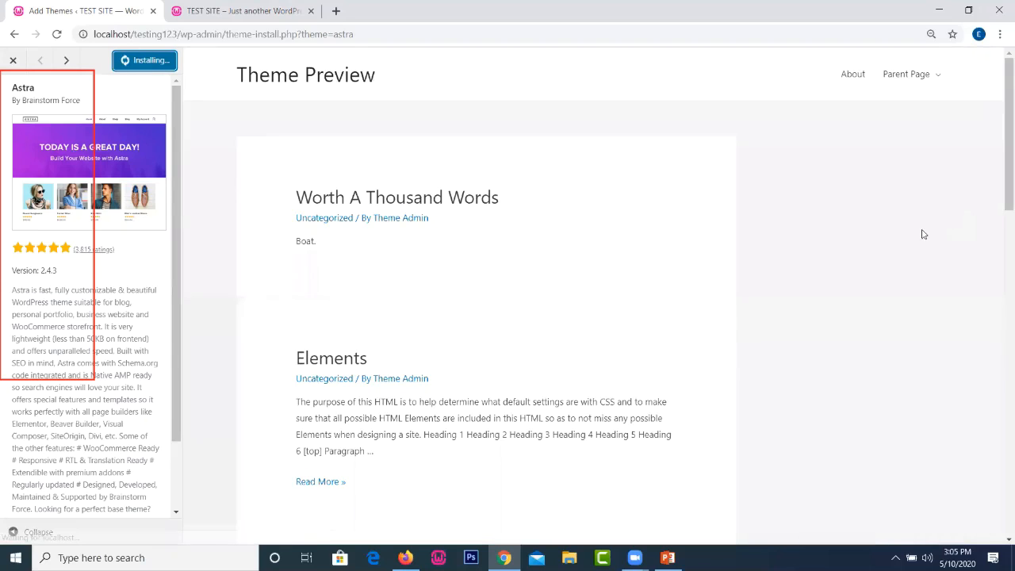
{"action": "left_click_drag", "start_coordinate": [1006, 188], "coordinate": [594, 143]}
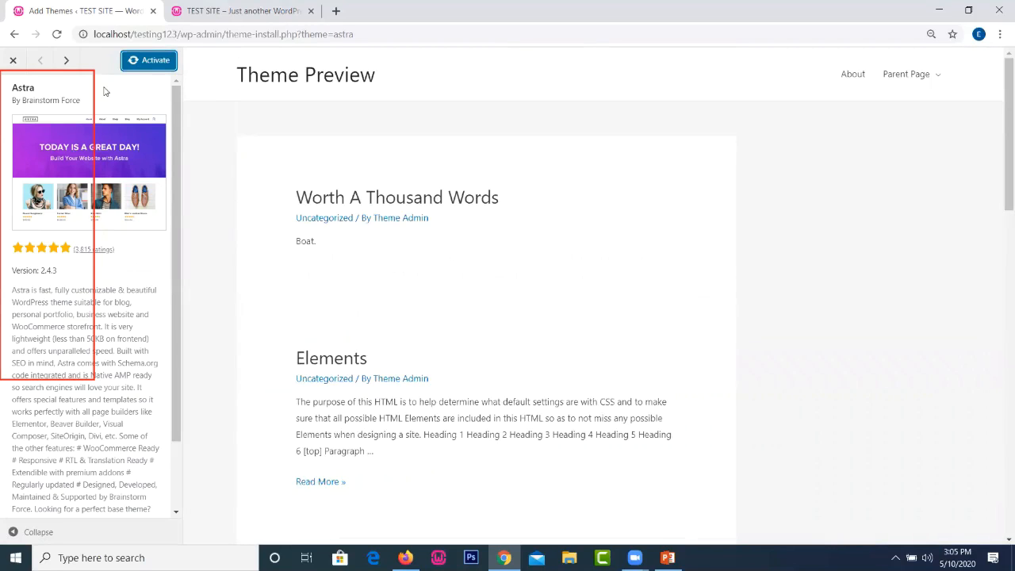
{"action": "left_click", "coordinate": [167, 62]}
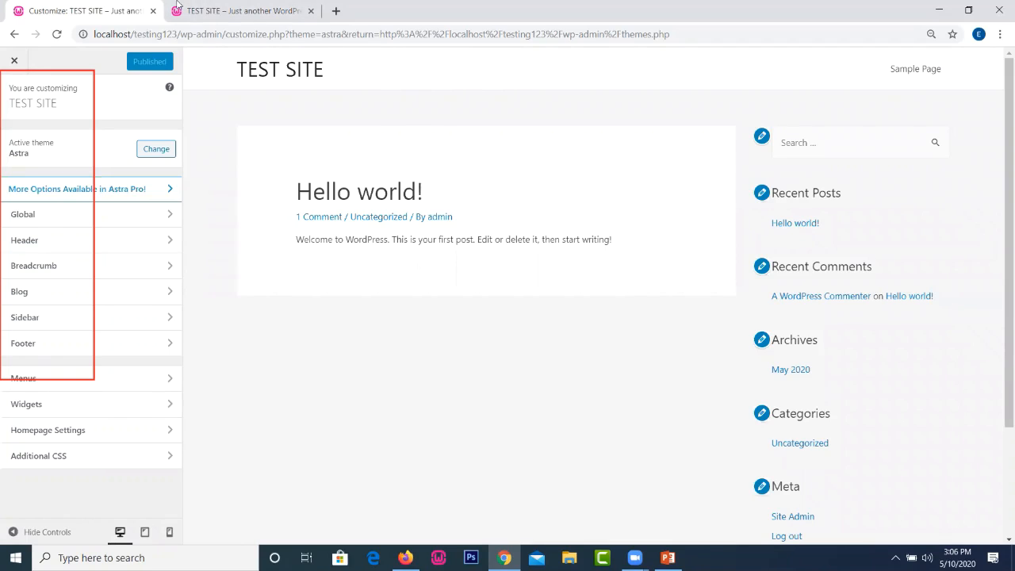
- Close the site customizer and return to the page of installed themes
{"action": "left_click", "coordinate": [179, 5]}
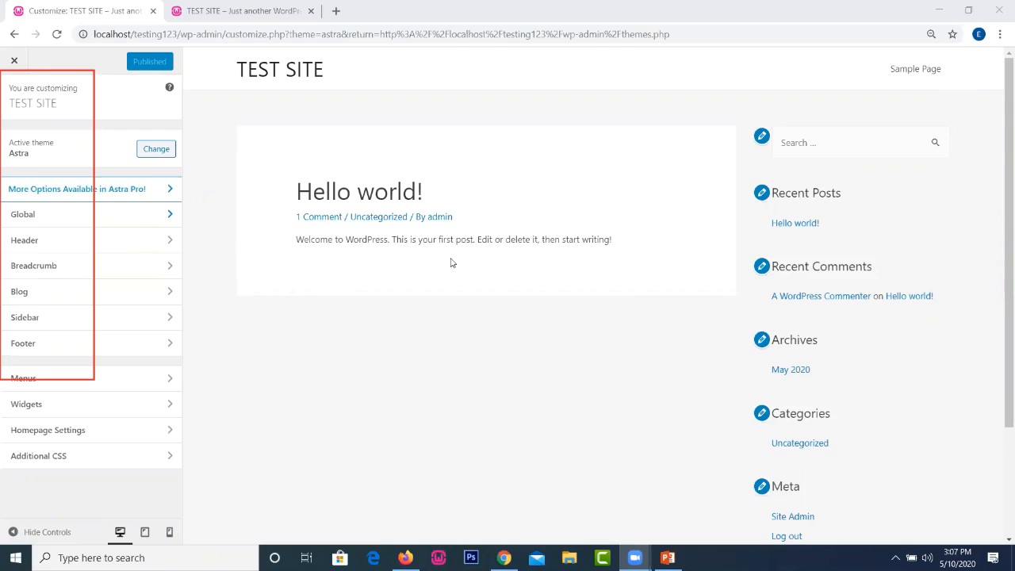
{"action": "left_click", "coordinate": [5, 66]}
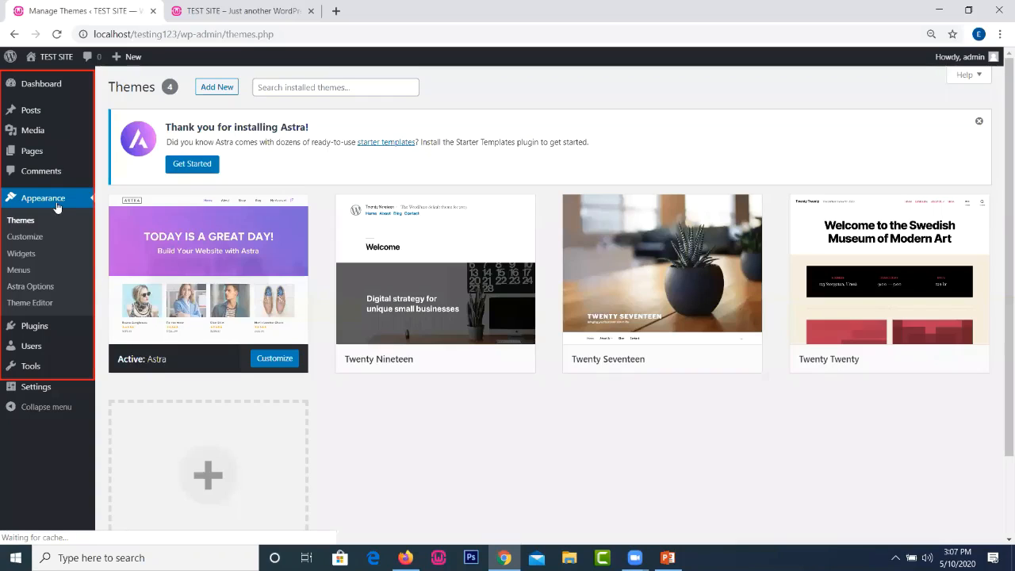
{"action": "left_click", "coordinate": [5, 284]}
{"action": "mouse_move", "coordinate": [6, 284]}
{"action": "left_mouse_down"}
{"action": "mouse_move", "coordinate": [76, 290]}
{"action": "mouse_move", "coordinate": [62, 297]}
{"action": "left_mouse_up"}
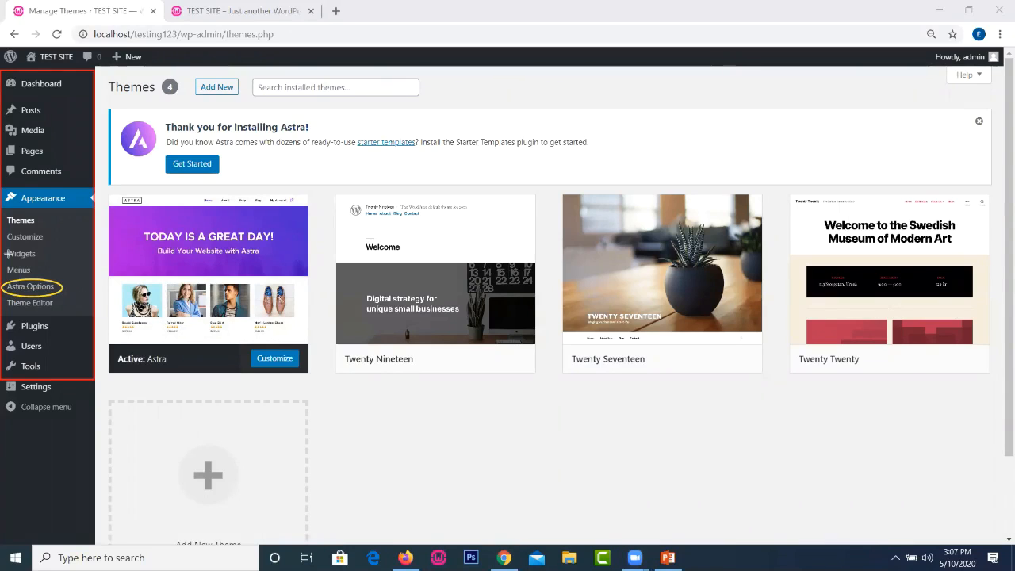
{"action": "left_click", "coordinate": [8, 370]}
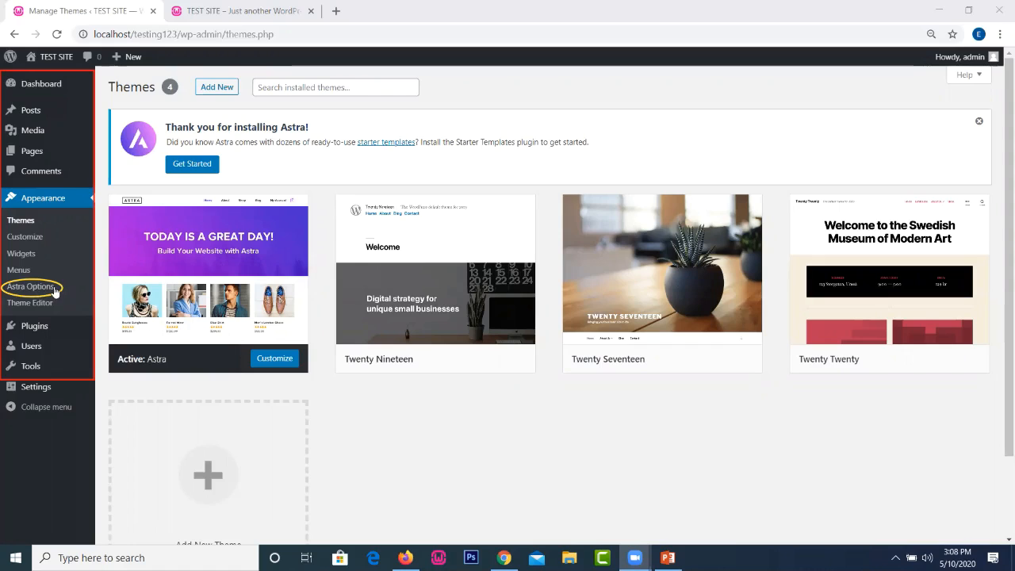
- Open the Astra Options page and look through its customizer links, Pro options and free plugins
{"action": "left_click", "coordinate": [37, 290]}
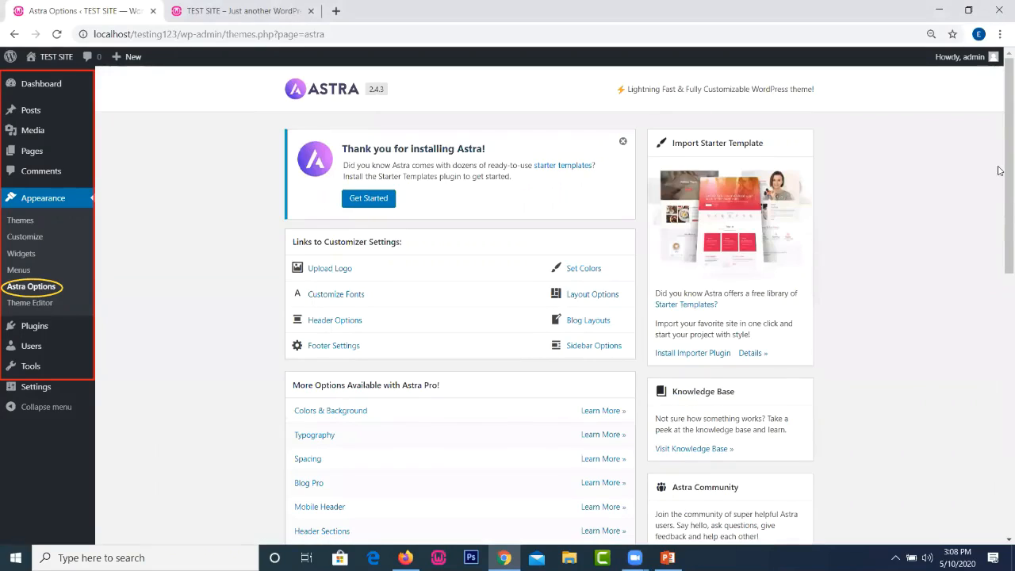
{"action": "scroll", "coordinate": [999, 341], "scroll_direction": "down", "scroll_amount": 5}
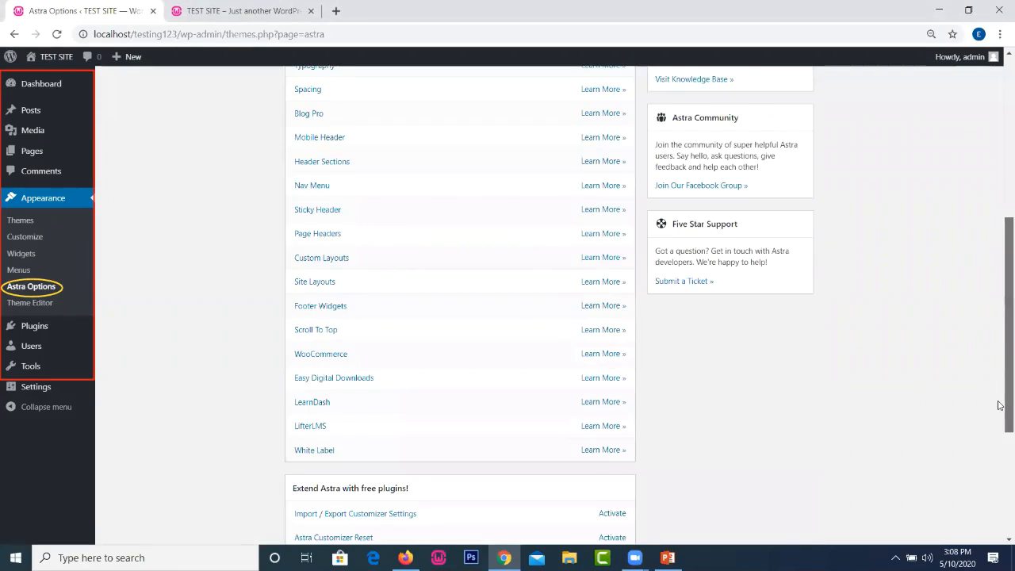
{"action": "scroll", "coordinate": [999, 409], "scroll_direction": "down", "scroll_amount": 3}
{"action": "scroll", "coordinate": [999, 434], "scroll_direction": "down", "scroll_amount": 2}
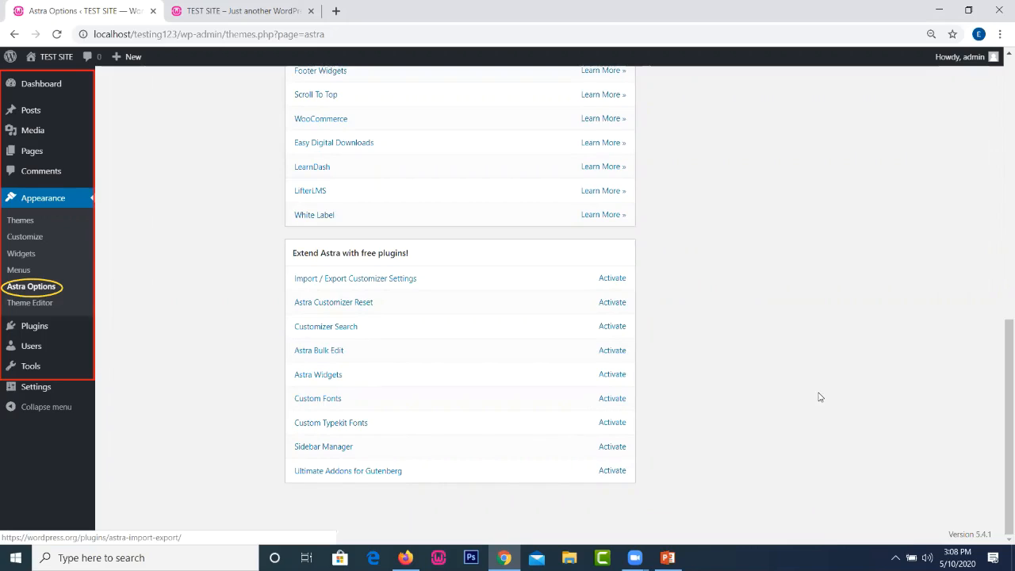
{"action": "left_click_drag", "start_coordinate": [1006, 436], "coordinate": [1006, 120]}
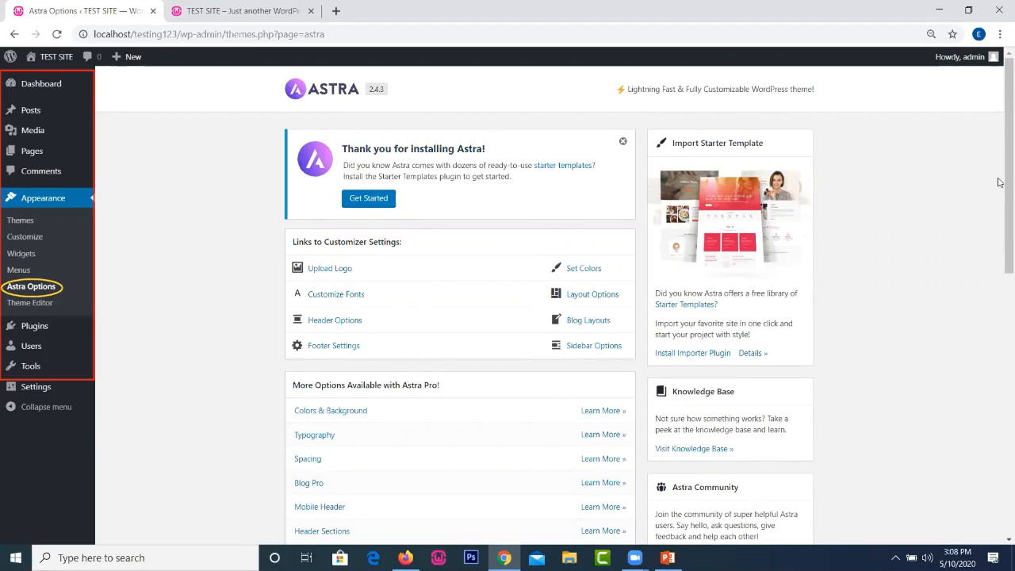
{"action": "scroll", "coordinate": [999, 204], "scroll_direction": "down", "scroll_amount": 3}
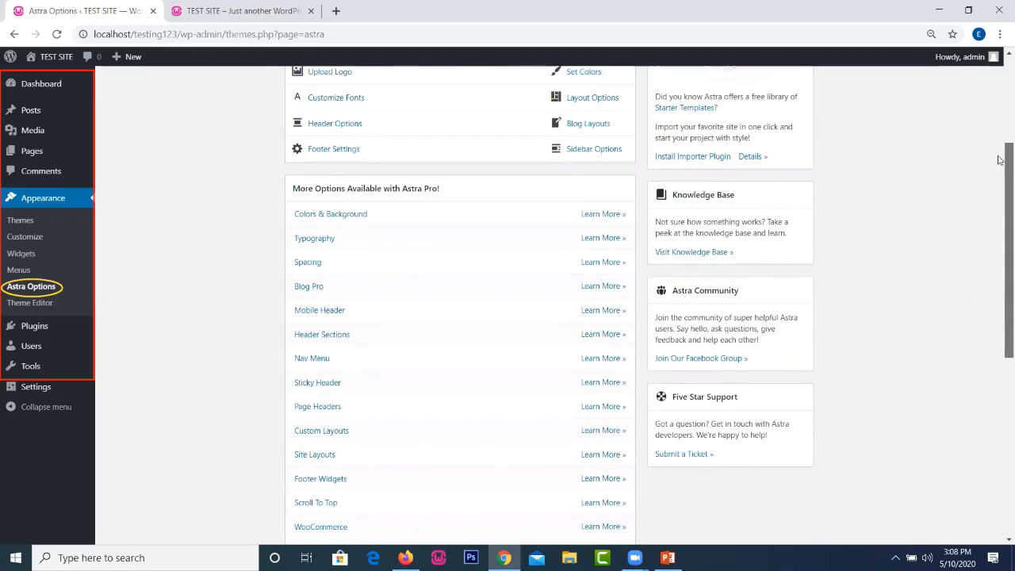
{"action": "scroll", "coordinate": [999, 159], "scroll_direction": "up", "scroll_amount": 1}
{"action": "scroll", "coordinate": [999, 103], "scroll_direction": "up", "scroll_amount": 1}
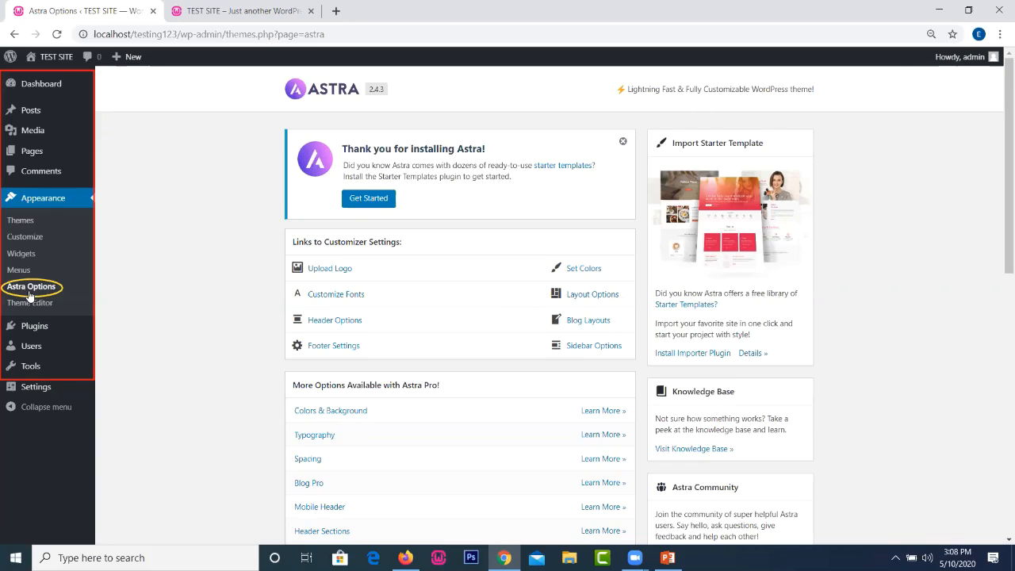
- Open the site customizer, look over its setting sections such as Homepage Settings, and close it
{"action": "left_click", "coordinate": [29, 240]}
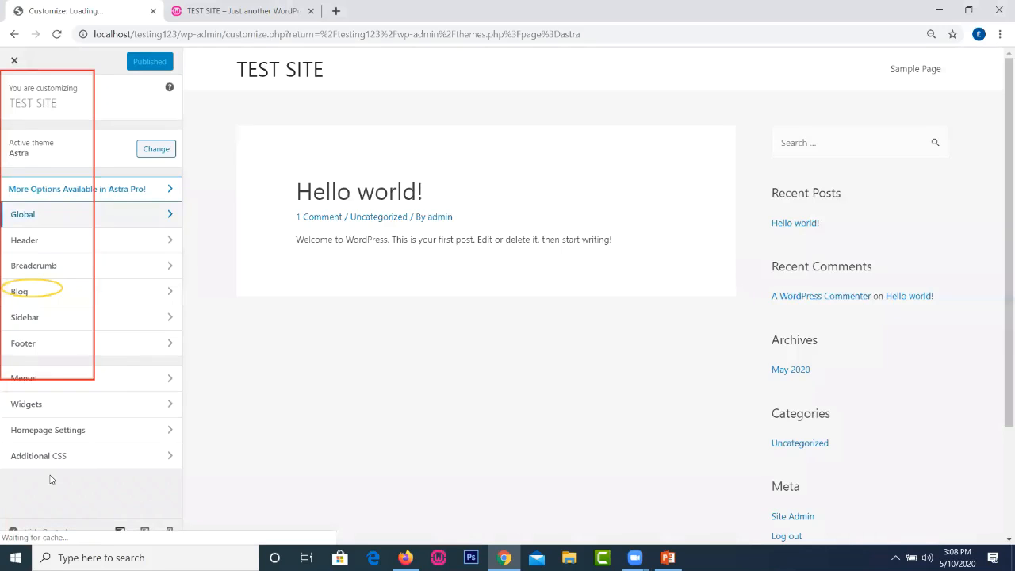
{"action": "left_click", "coordinate": [58, 435]}
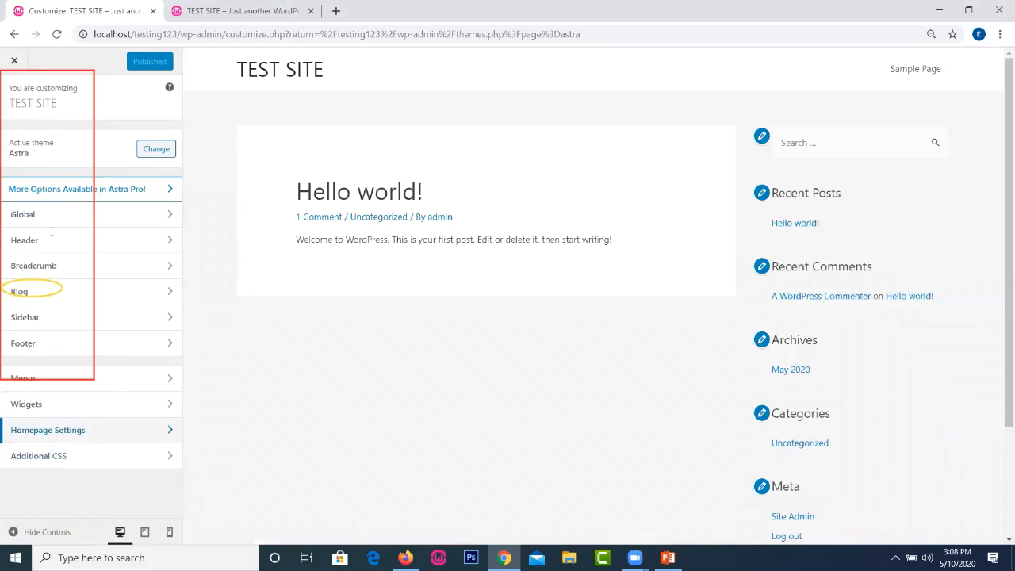
{"action": "left_click", "coordinate": [7, 97]}
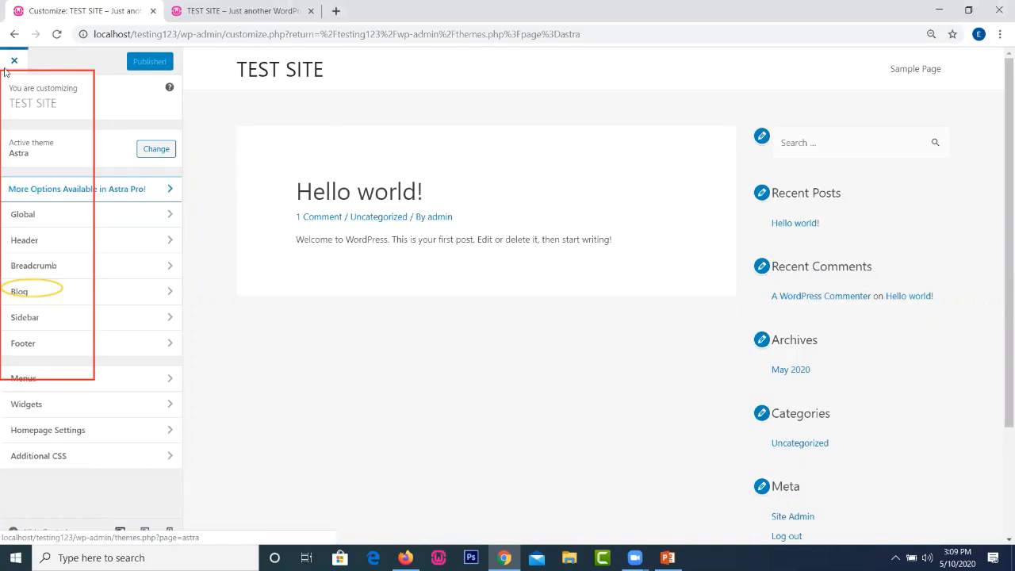
{"action": "left_click", "coordinate": [10, 68]}
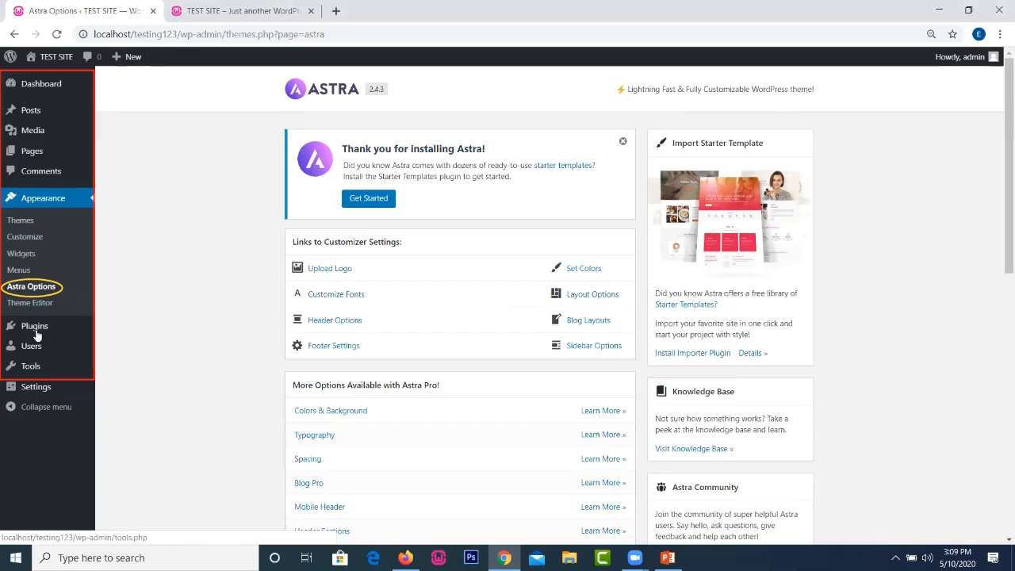
- Open the installed plugins and get started with the Starter Templates plugin from the Astra welcome notice
{"action": "mouse_move", "coordinate": [36, 333]}
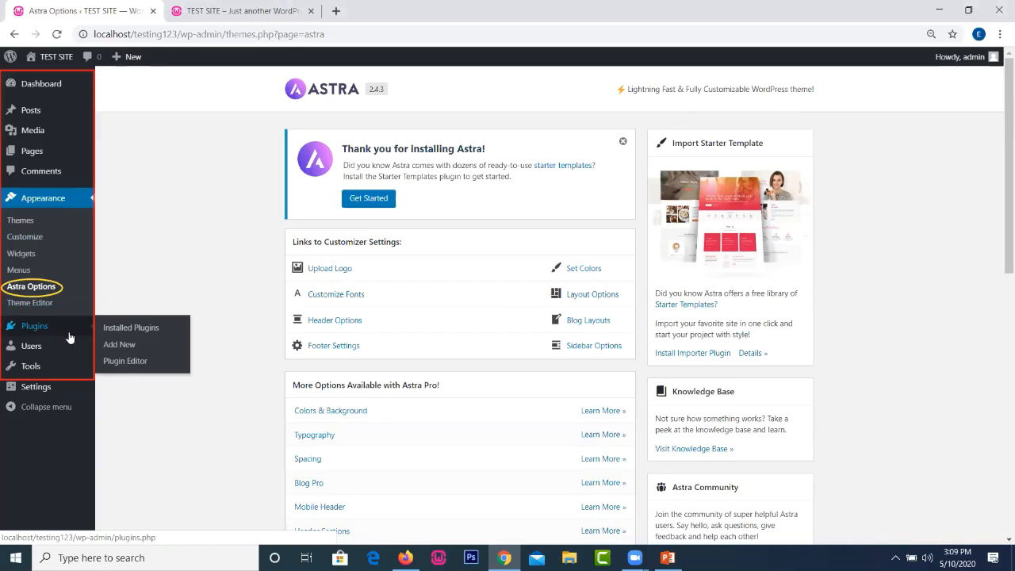
{"action": "left_click", "coordinate": [724, 355]}
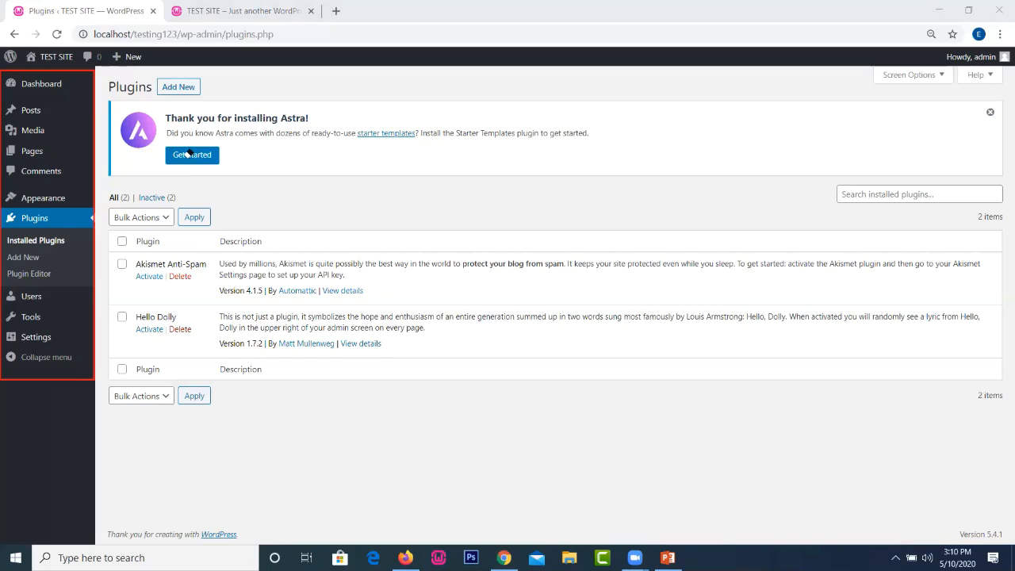
{"action": "left_click", "coordinate": [413, 203]}
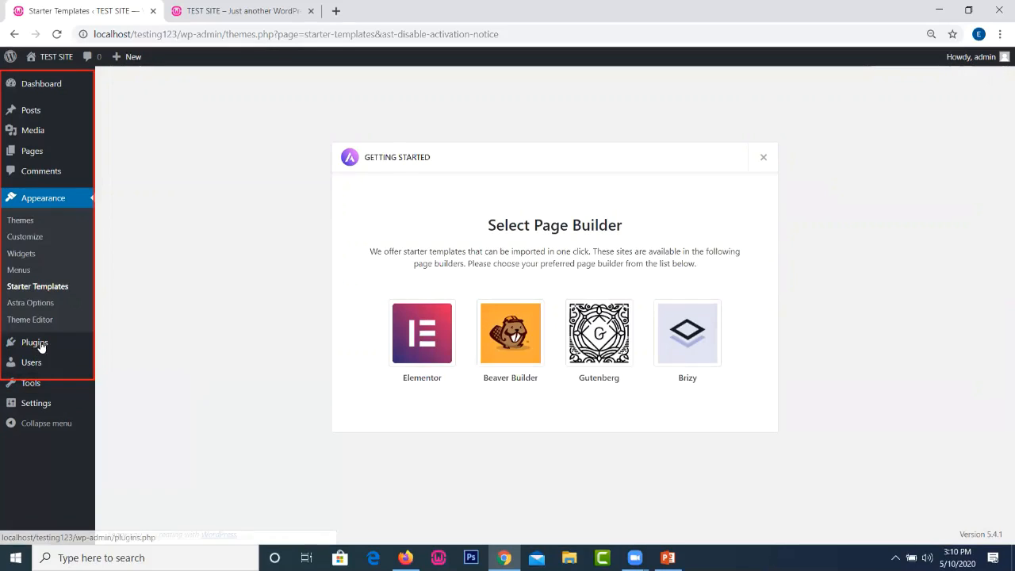
- Return to the installed plugins list and look over the plugins and the plugin search field
{"action": "mouse_move", "coordinate": [41, 345]}
{"action": "left_click", "coordinate": [143, 347]}
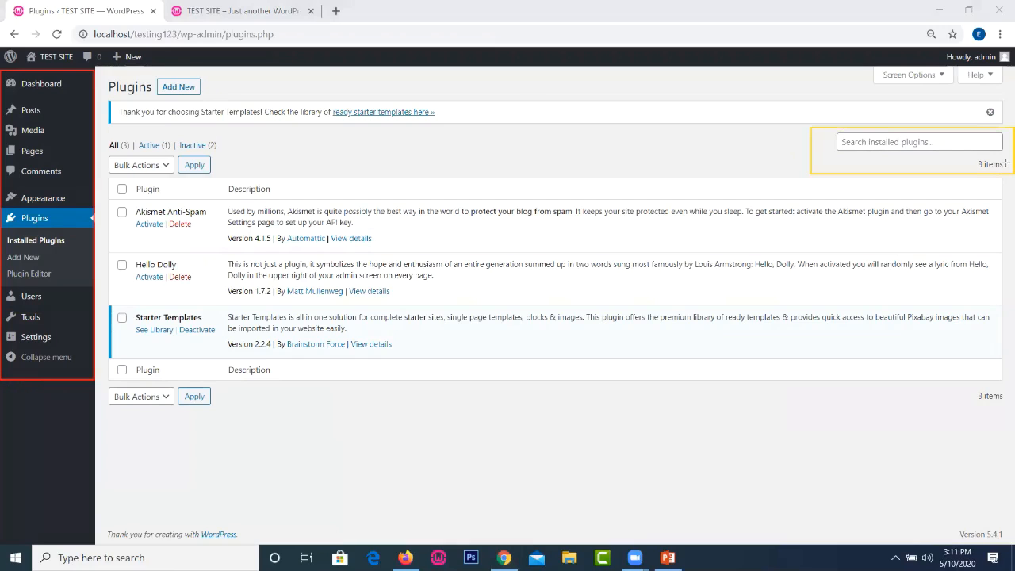
{"action": "left_click_drag", "start_coordinate": [1005, 163], "coordinate": [1007, 161]}
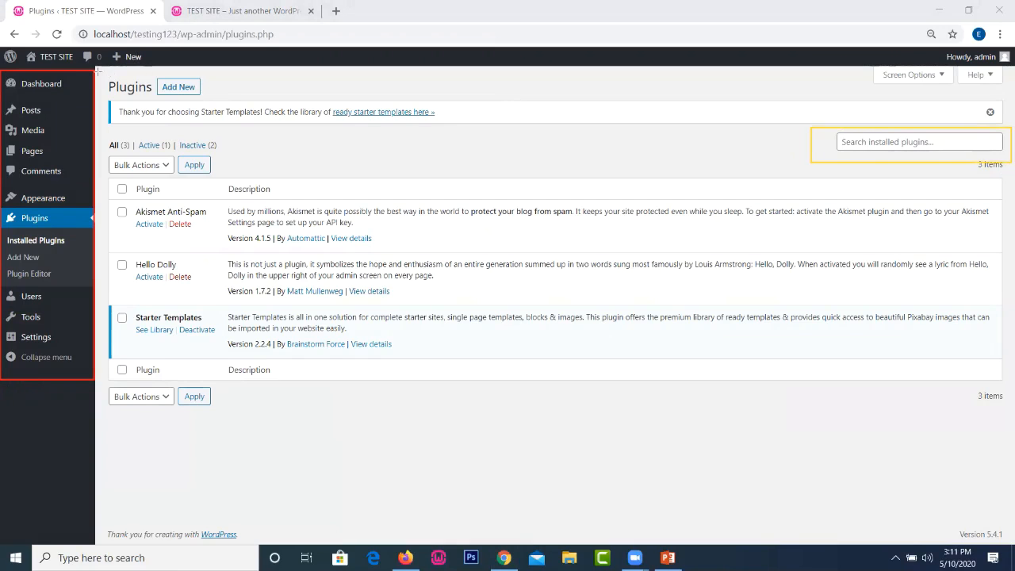
- Open the Add Plugins page, search the plugin directory for "astra", and look over the matching plugins
{"action": "left_click_drag", "start_coordinate": [98, 71], "coordinate": [215, 100]}
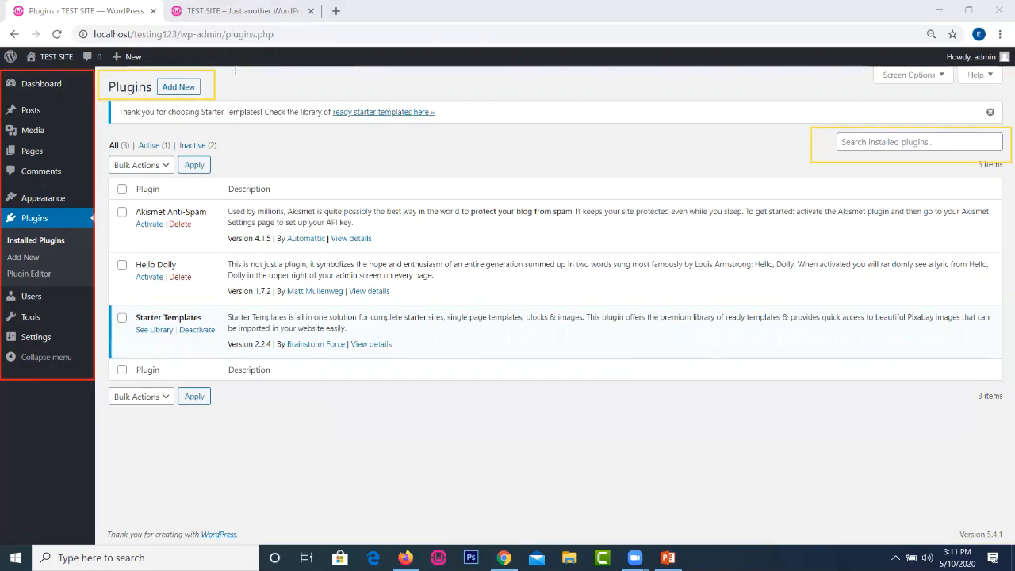
{"action": "left_click", "coordinate": [178, 86]}
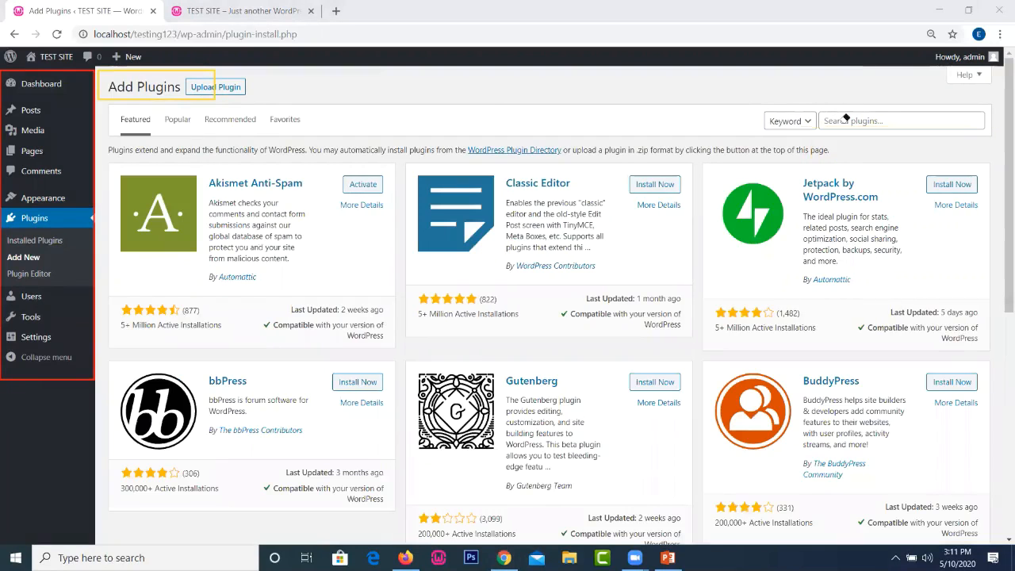
{"action": "left_click", "coordinate": [845, 121]}
{"action": "type", "text": "astra"}
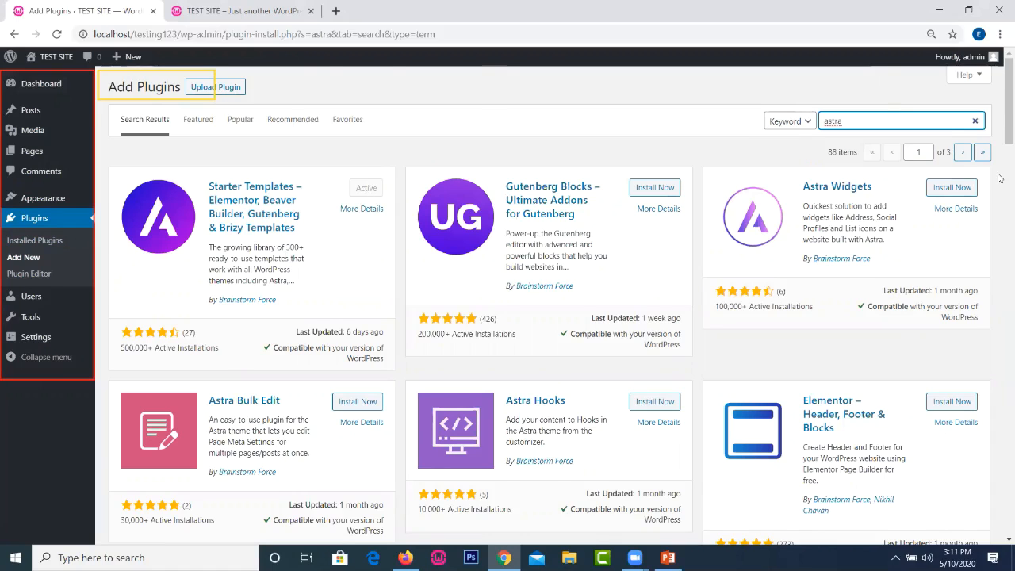
{"action": "scroll", "coordinate": [998, 178], "scroll_direction": "down", "scroll_amount": 5}
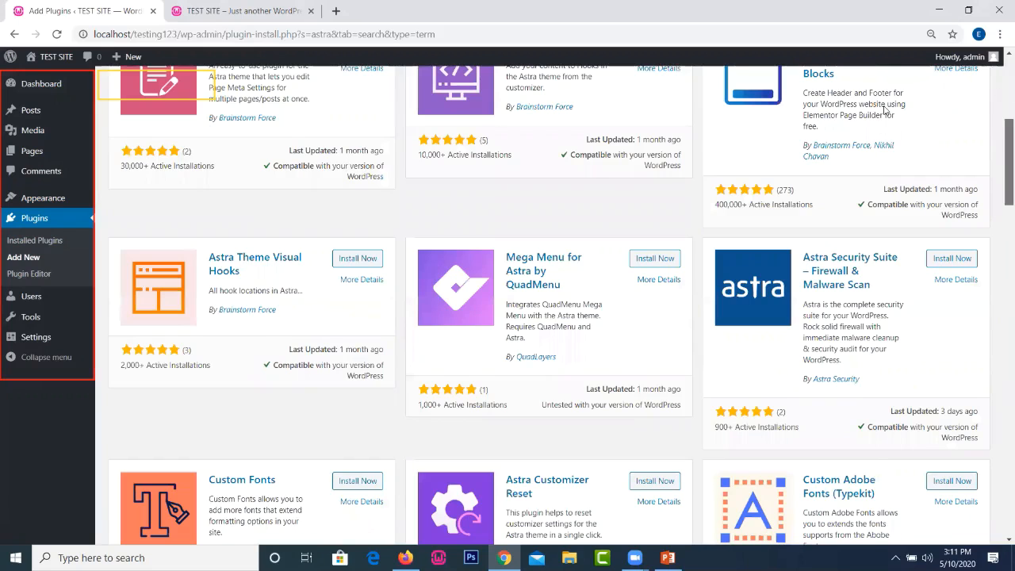
{"action": "scroll", "coordinate": [191, 171], "scroll_direction": "up", "scroll_amount": 5}
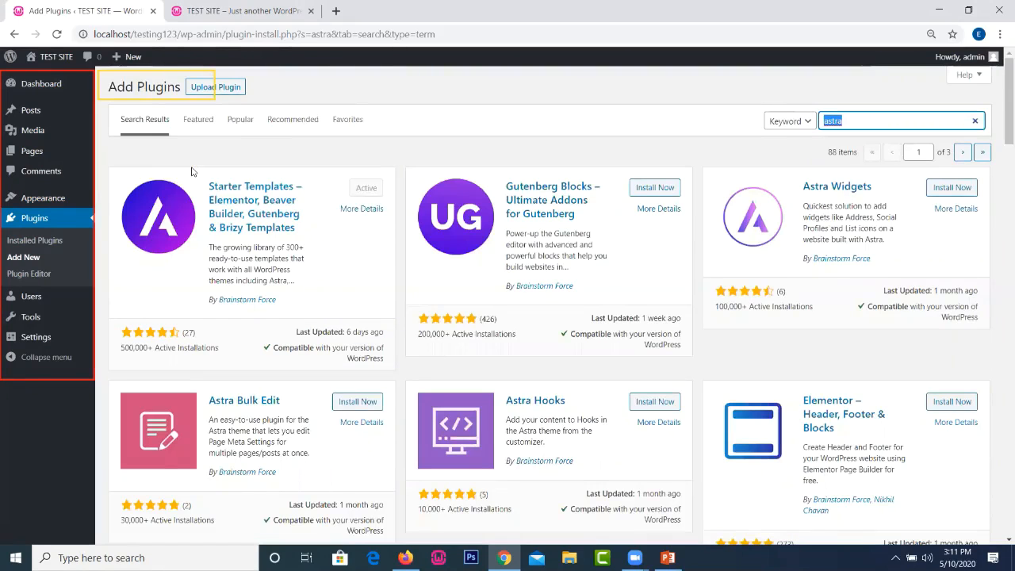
- Search the plugin directory for "google map" and for "contact"
{"action": "type", "text": "google ma"}
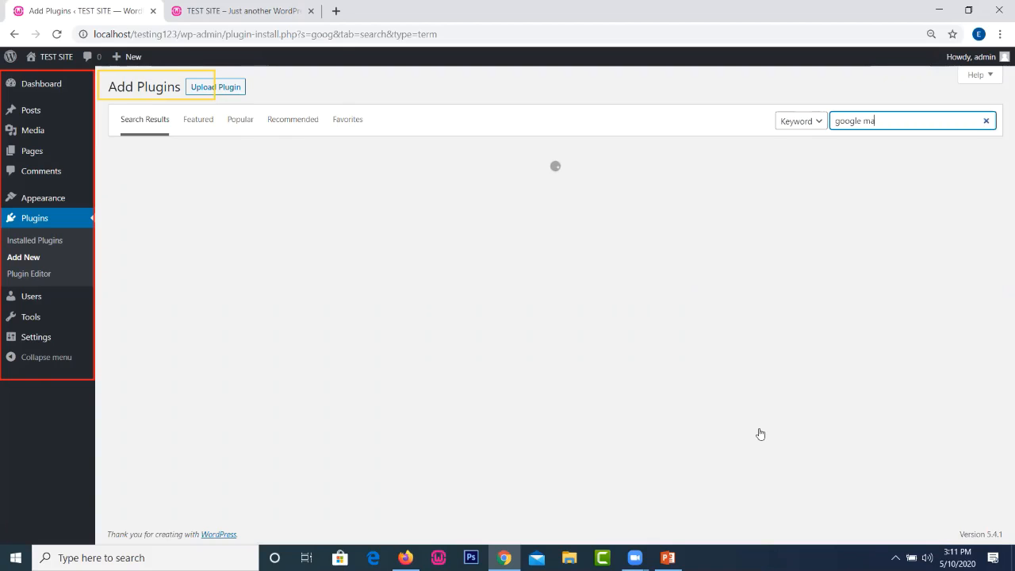
{"action": "type", "text": "p"}
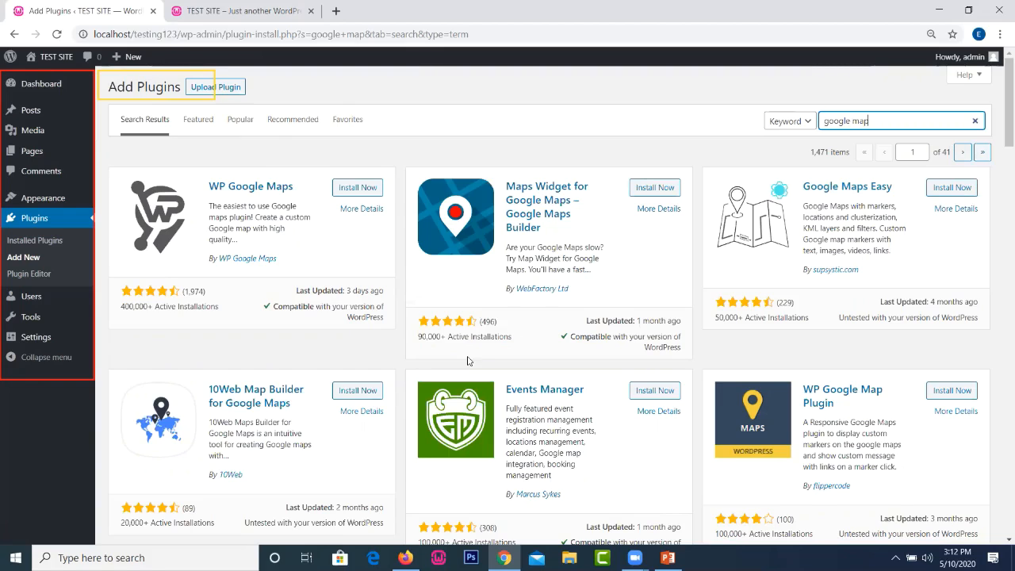
{"action": "key", "text": "ctrl+a"}
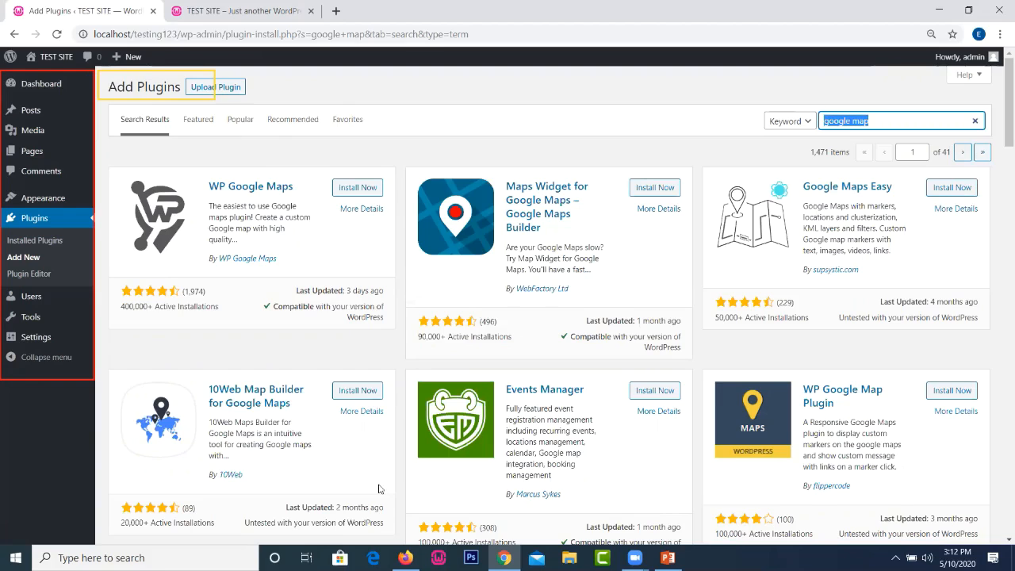
{"action": "type", "text": "contact"}
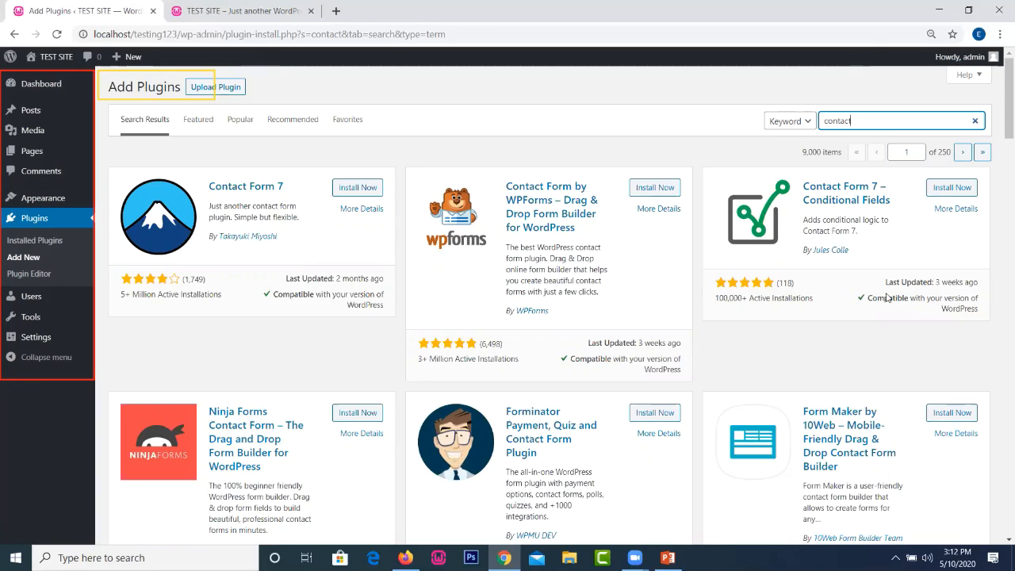
- Replace the plugin search keyword with "testimonial"
{"action": "key", "text": "ctrl+a"}
{"action": "type", "text": "f"}
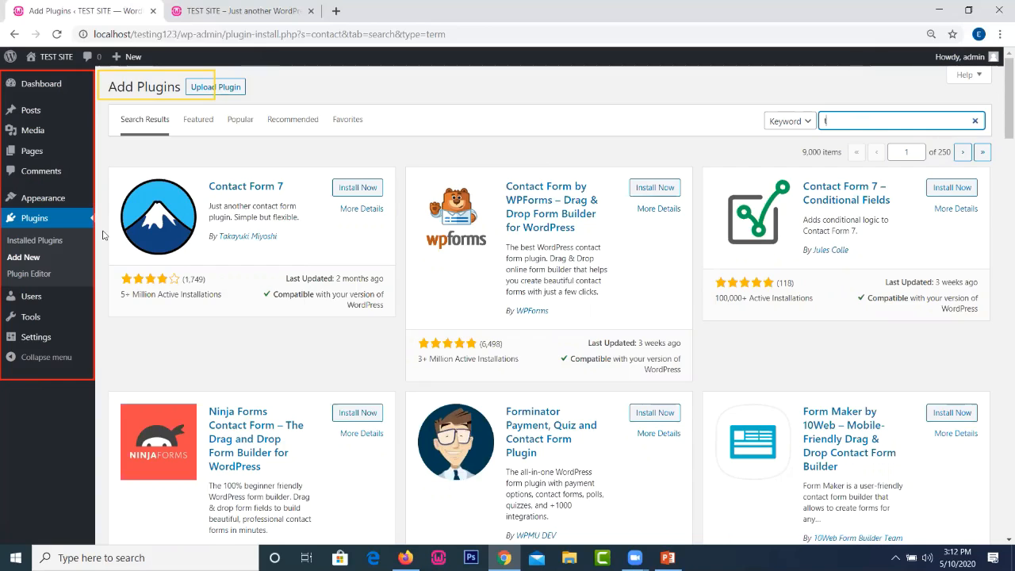
{"action": "type", "text": "estomial"}
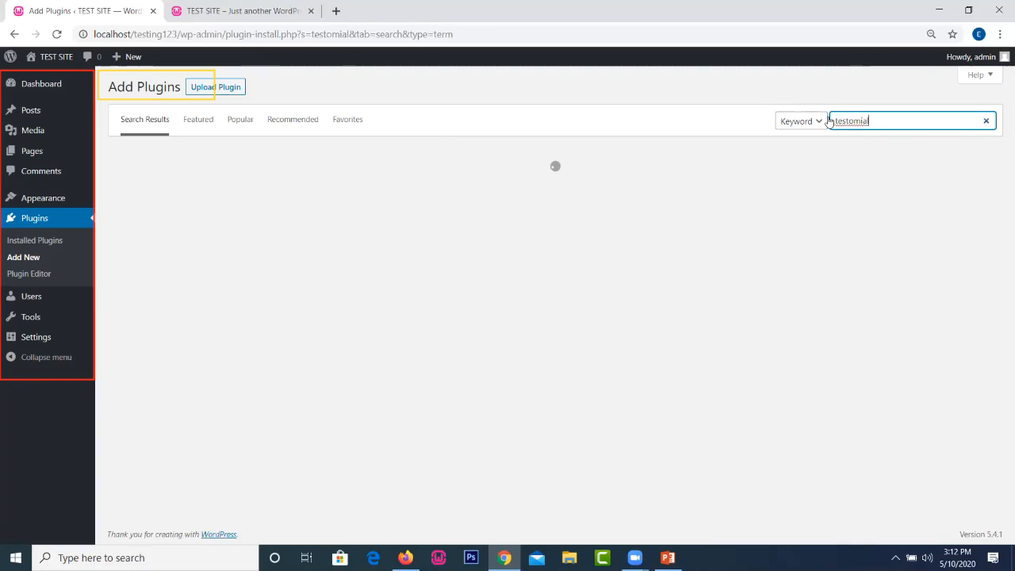
{"action": "left_click_drag", "start_coordinate": [851, 120], "coordinate": [872, 121]}
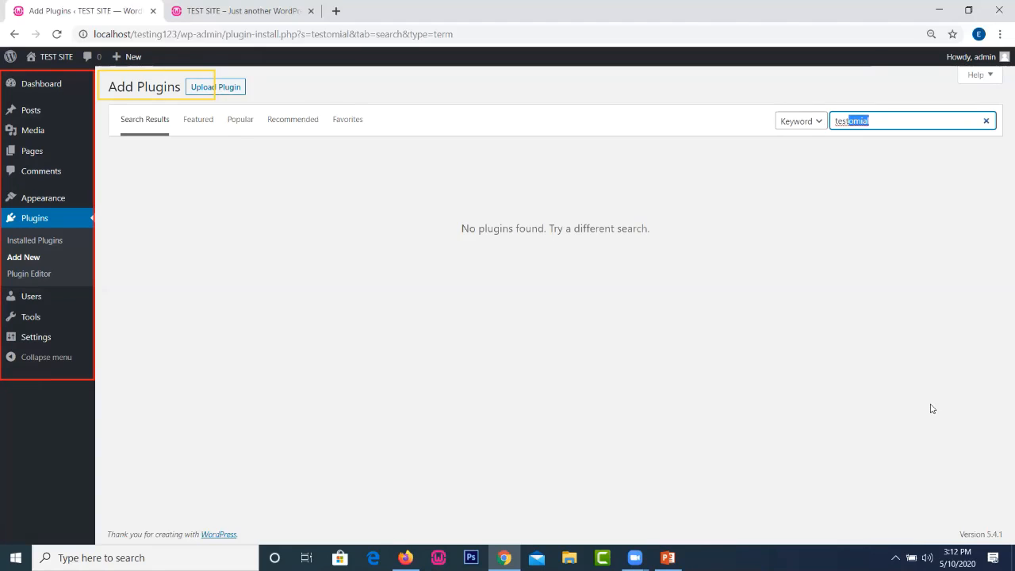
{"action": "type", "text": "imonia"}
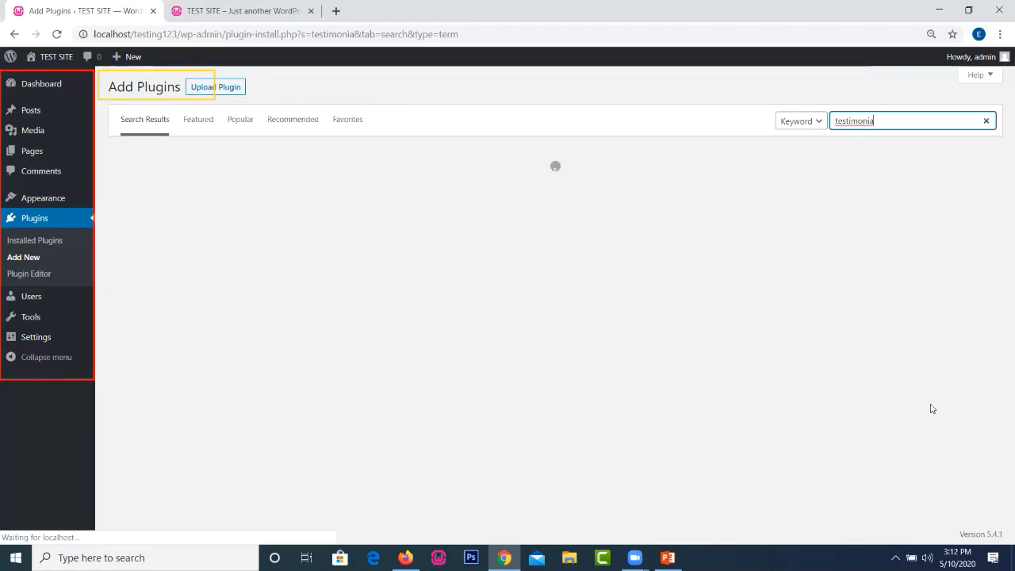
{"action": "type", "text": "l"}
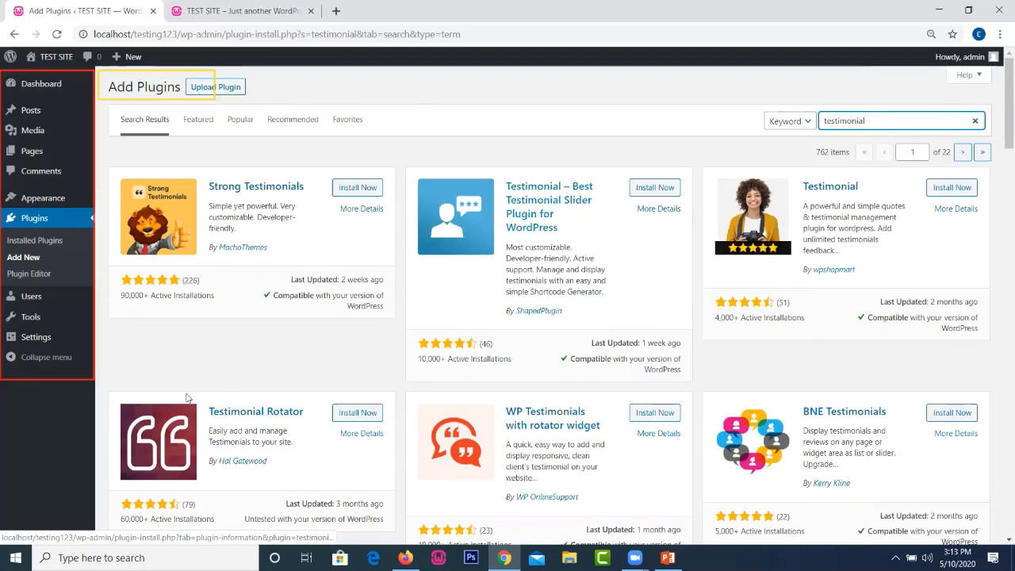
- Open the details of the Testimonial – Best Testimonial Slider plugin, look through its screenshots, and close the details
{"action": "left_click", "coordinate": [230, 411]}
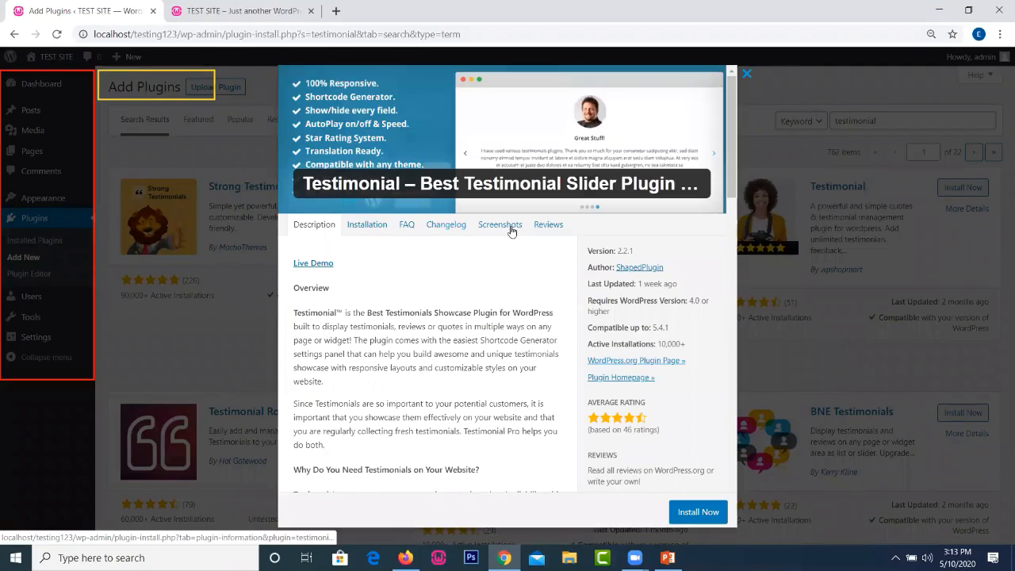
{"action": "left_click", "coordinate": [512, 228]}
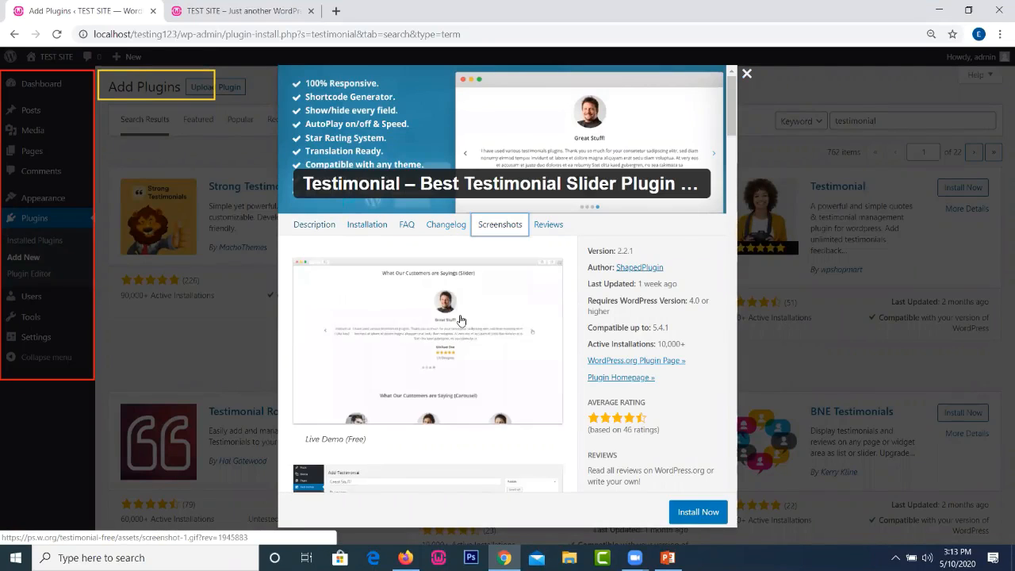
{"action": "scroll", "coordinate": [461, 321], "scroll_direction": "down", "scroll_amount": 3}
{"action": "scroll", "coordinate": [460, 321], "scroll_direction": "down", "scroll_amount": 3}
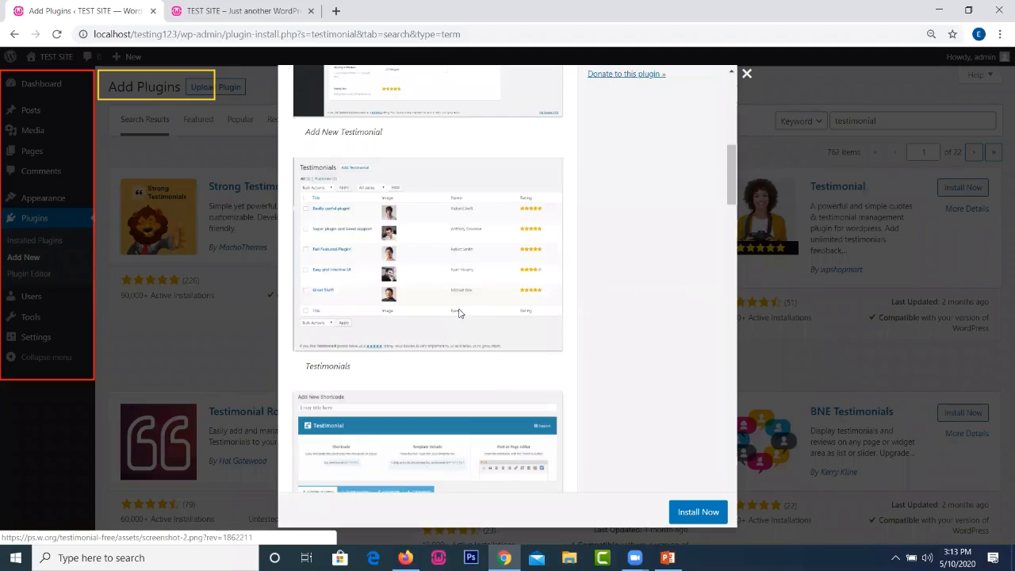
{"action": "scroll", "coordinate": [460, 317], "scroll_direction": "down", "scroll_amount": 3}
{"action": "scroll", "coordinate": [456, 321], "scroll_direction": "down", "scroll_amount": 5}
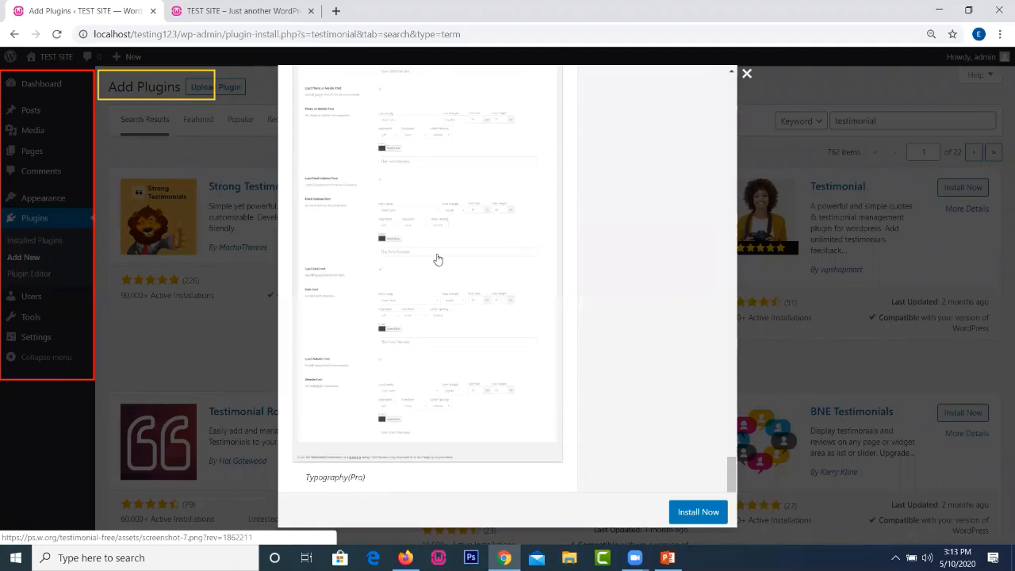
{"action": "scroll", "coordinate": [437, 262], "scroll_direction": "up", "scroll_amount": 5}
{"action": "scroll", "coordinate": [424, 333], "scroll_direction": "up", "scroll_amount": 10}
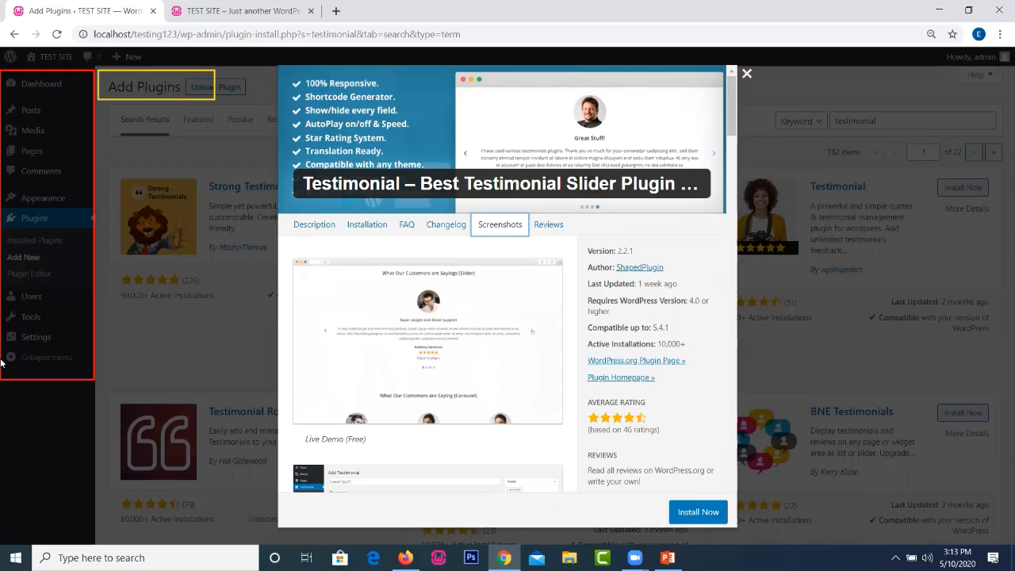
{"action": "left_click", "coordinate": [238, 480]}
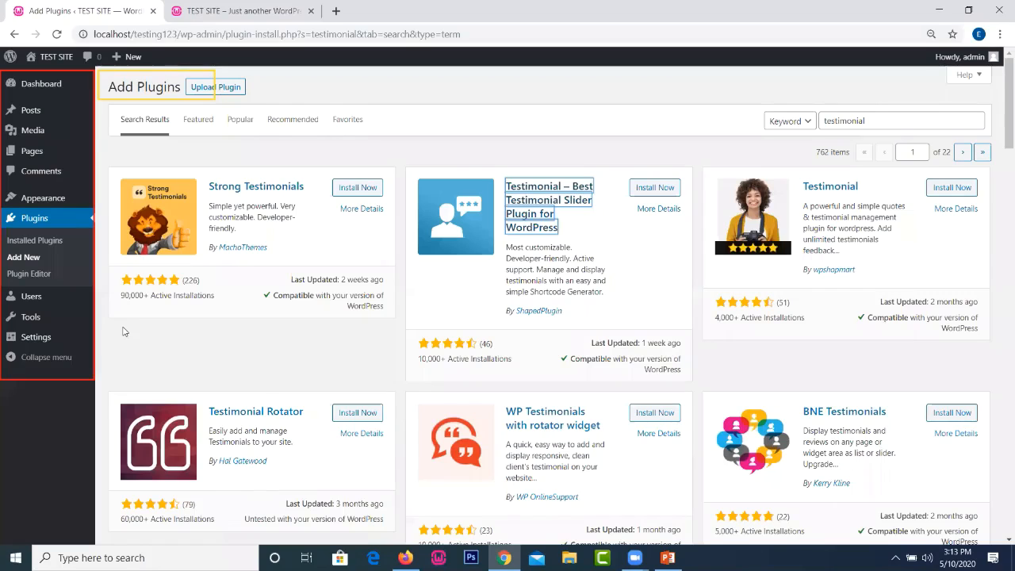
- Open the installed themes and go to the Starter Templates page with its page builder choices
{"action": "mouse_move", "coordinate": [46, 202]}
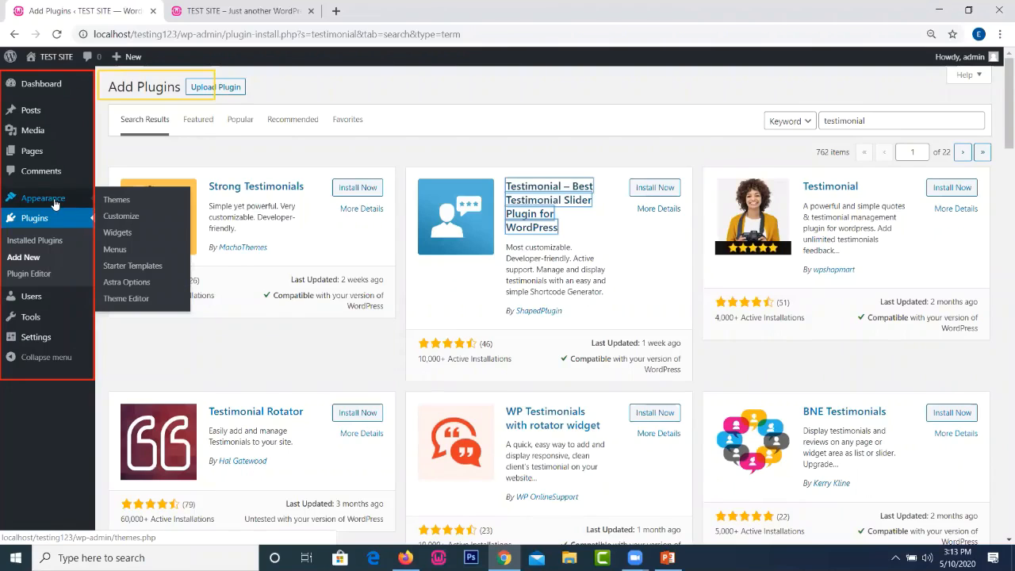
{"action": "left_click", "coordinate": [54, 205]}
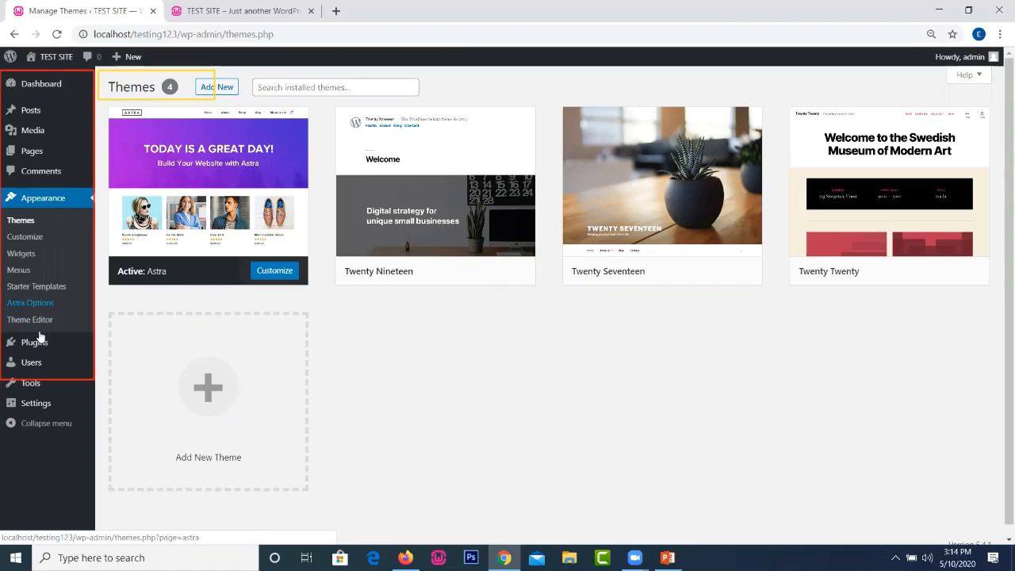
{"action": "mouse_move", "coordinate": [43, 347]}
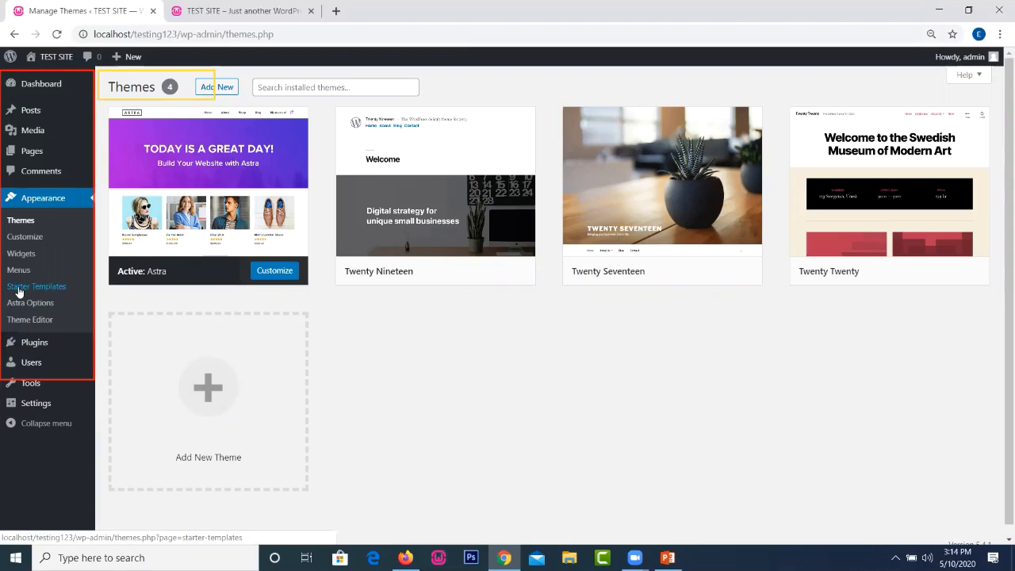
{"action": "left_click", "coordinate": [61, 292]}
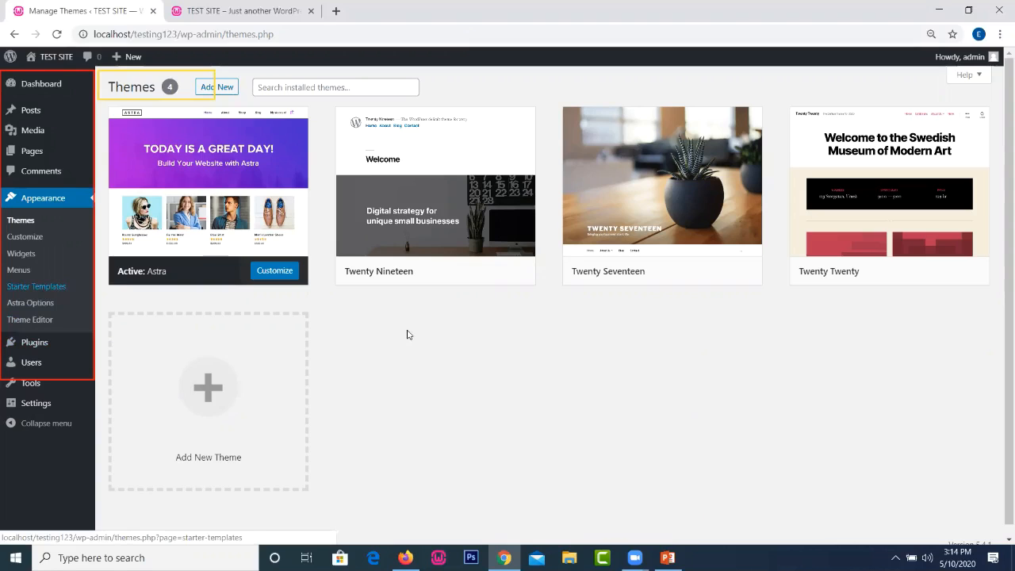
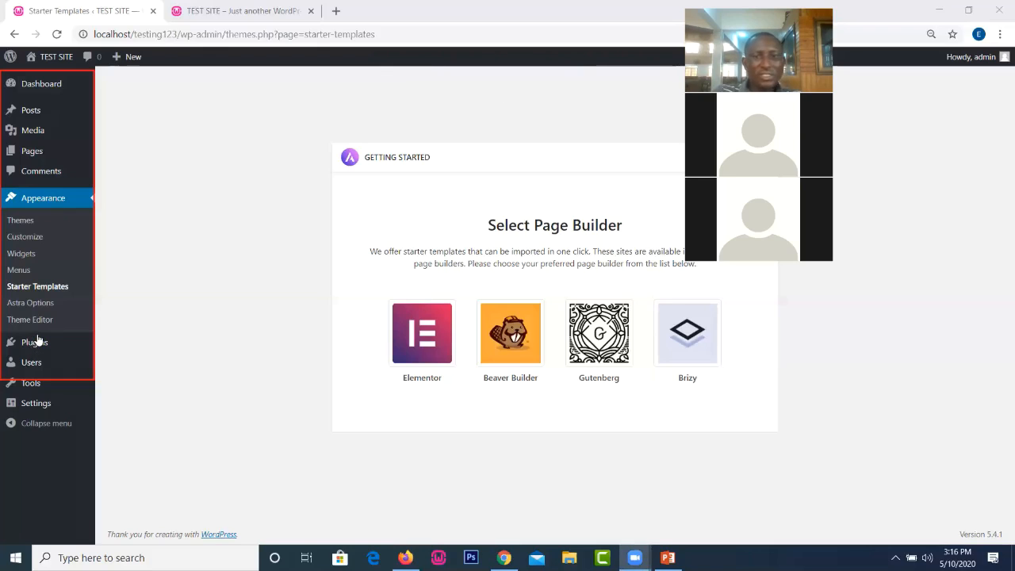
- Return to the installed plugins, open the page for adding a new plugin, and search for "astra"
{"action": "mouse_move", "coordinate": [37, 340]}
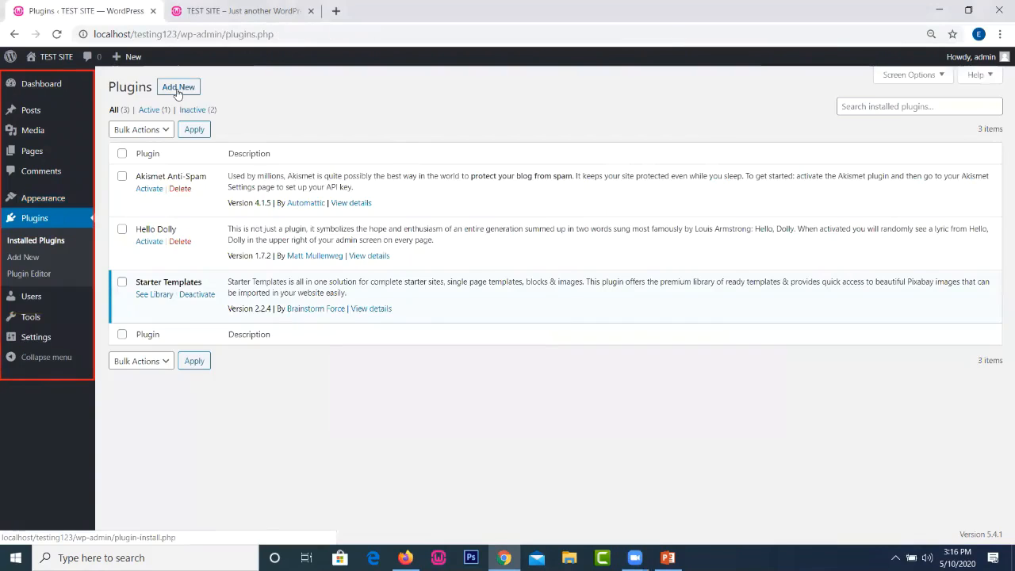
{"action": "left_click", "coordinate": [178, 89]}
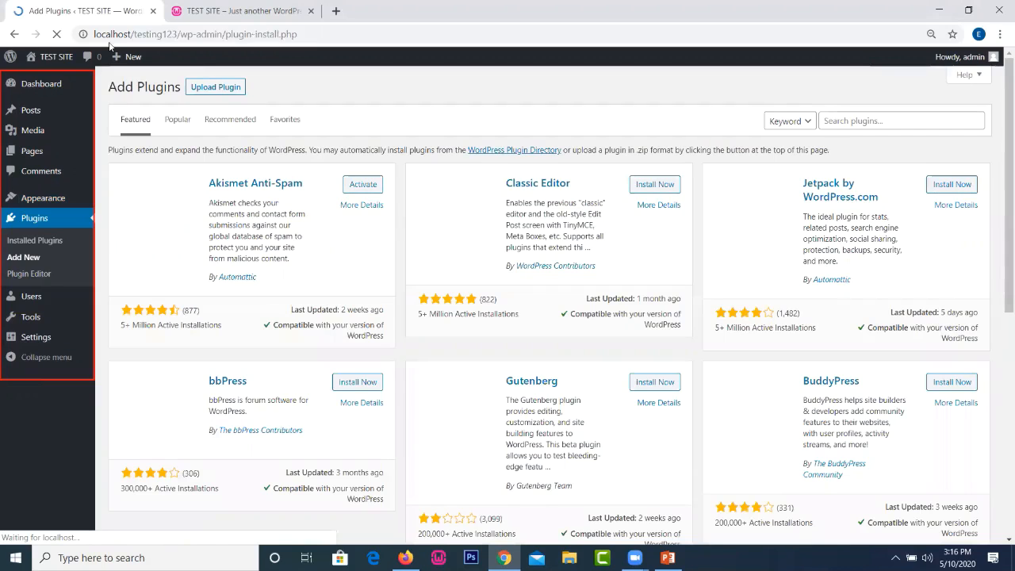
{"action": "left_click", "coordinate": [758, 113]}
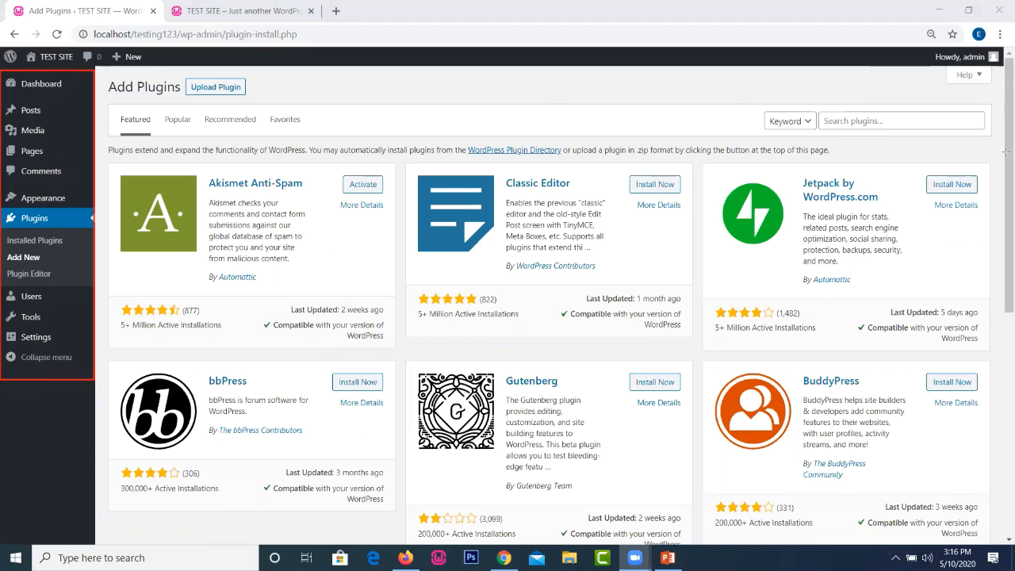
{"action": "left_click", "coordinate": [845, 120]}
{"action": "type", "text": "s"}
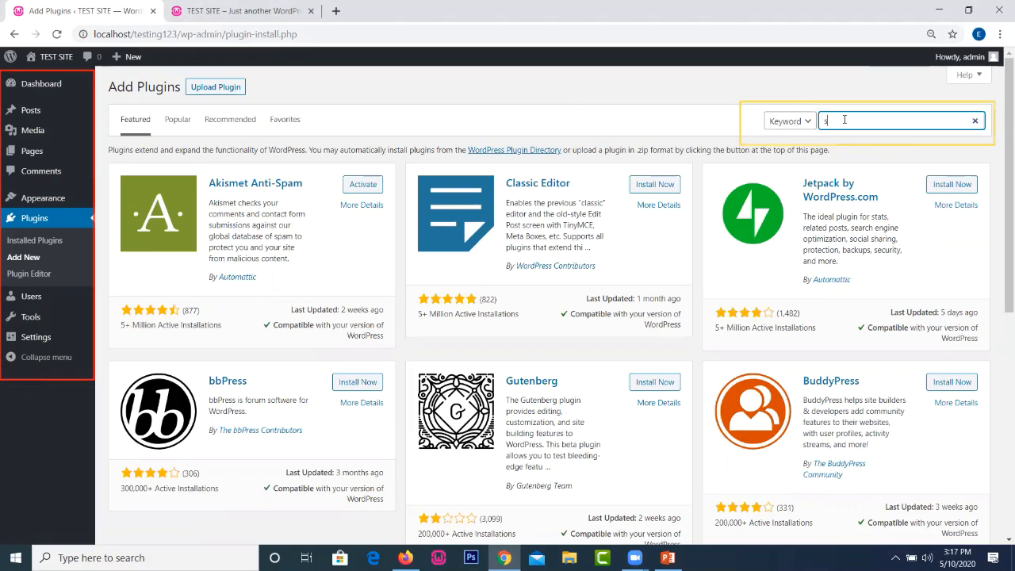
{"action": "type", "text": "astra"}
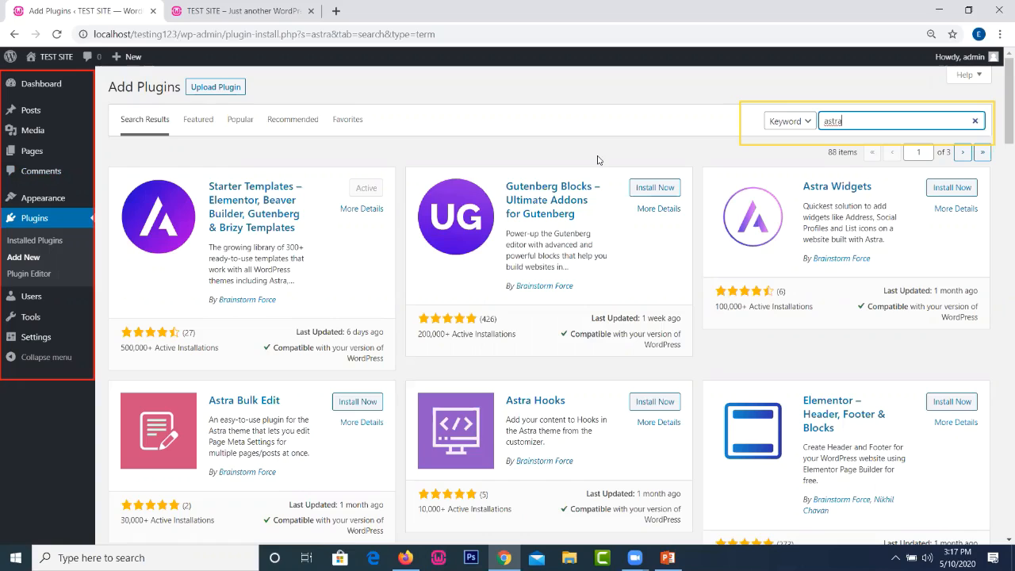
- Open the page for adding a new theme and search the theme directory for "astra"
{"action": "mouse_move", "coordinate": [40, 199]}
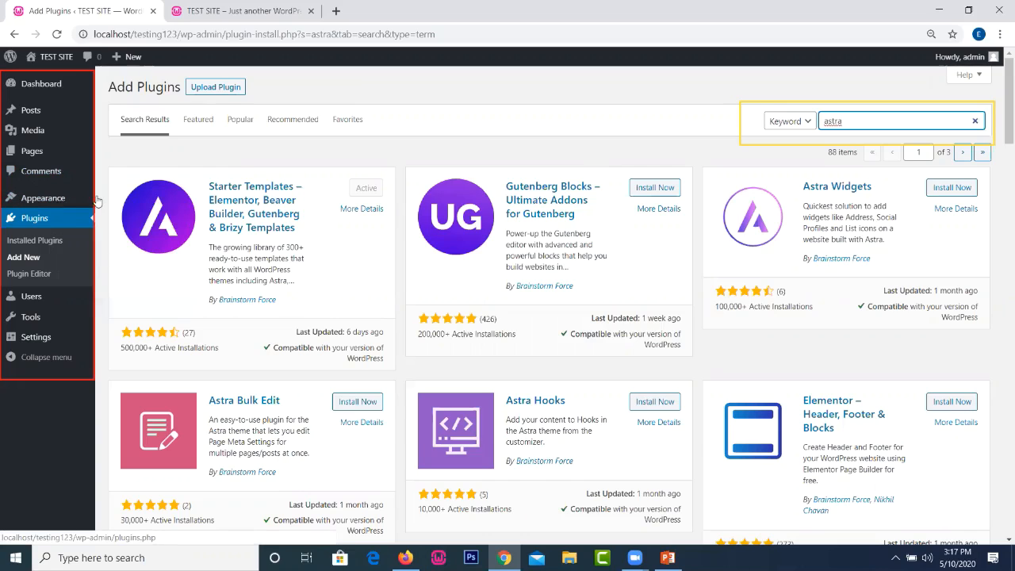
{"action": "mouse_move", "coordinate": [97, 201]}
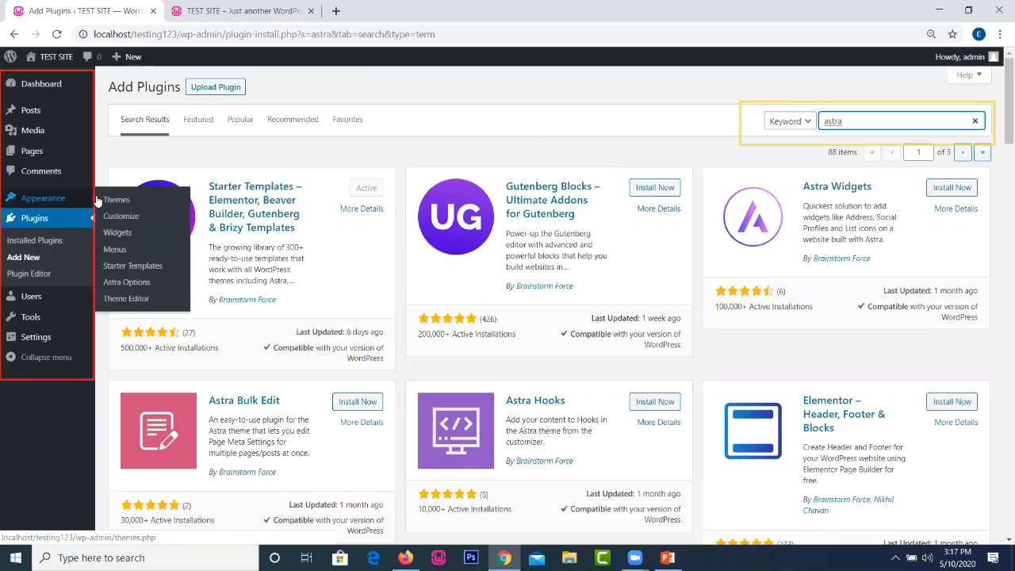
{"action": "left_click", "coordinate": [97, 201]}
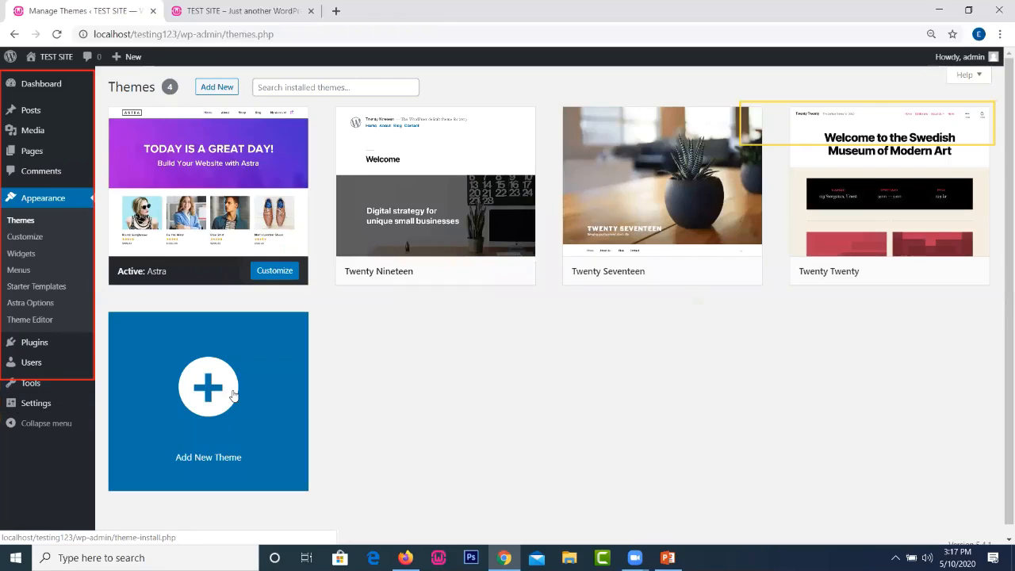
{"action": "left_click", "coordinate": [232, 395]}
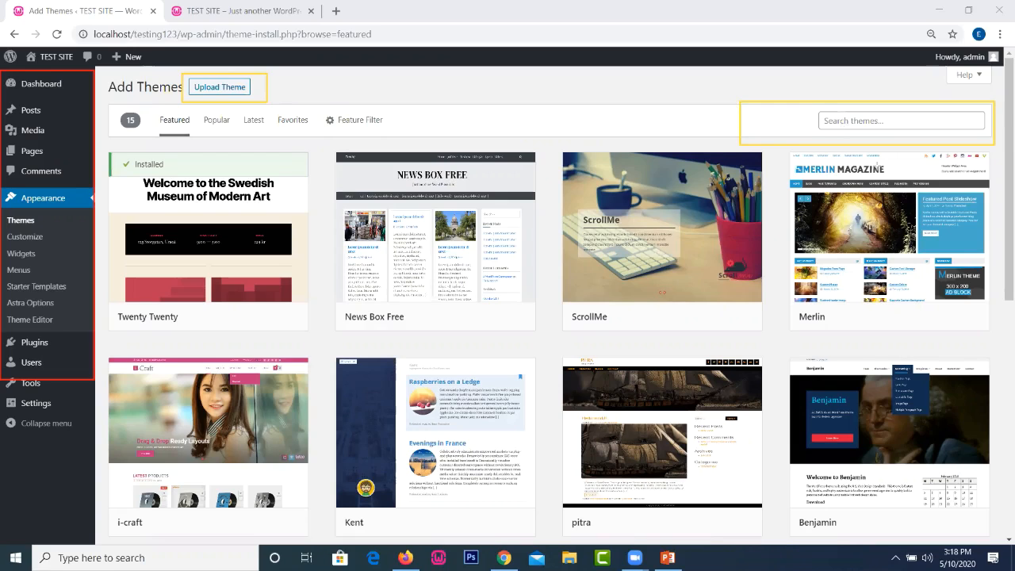
{"action": "left_click", "coordinate": [859, 123]}
{"action": "type", "text": "astra"}
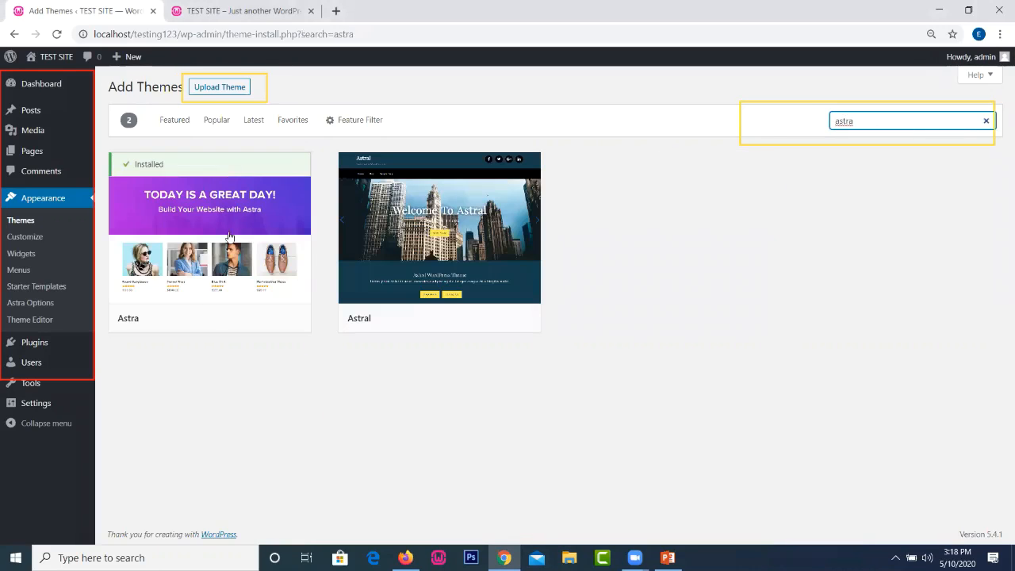
- Open the page for adding a new plugin and search the plugin directory for "astra"
{"action": "mouse_move", "coordinate": [228, 310]}
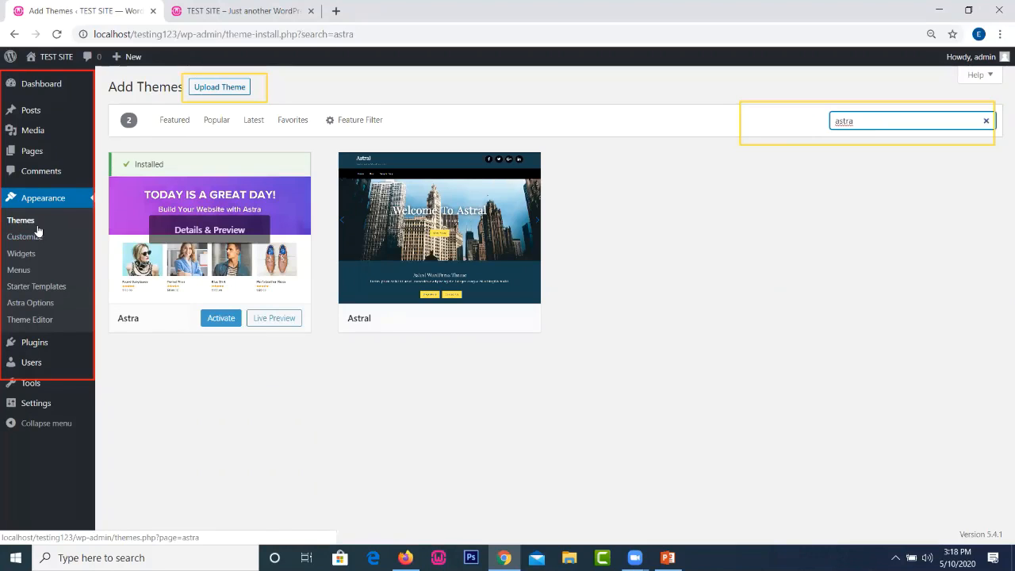
{"action": "left_click", "coordinate": [34, 346]}
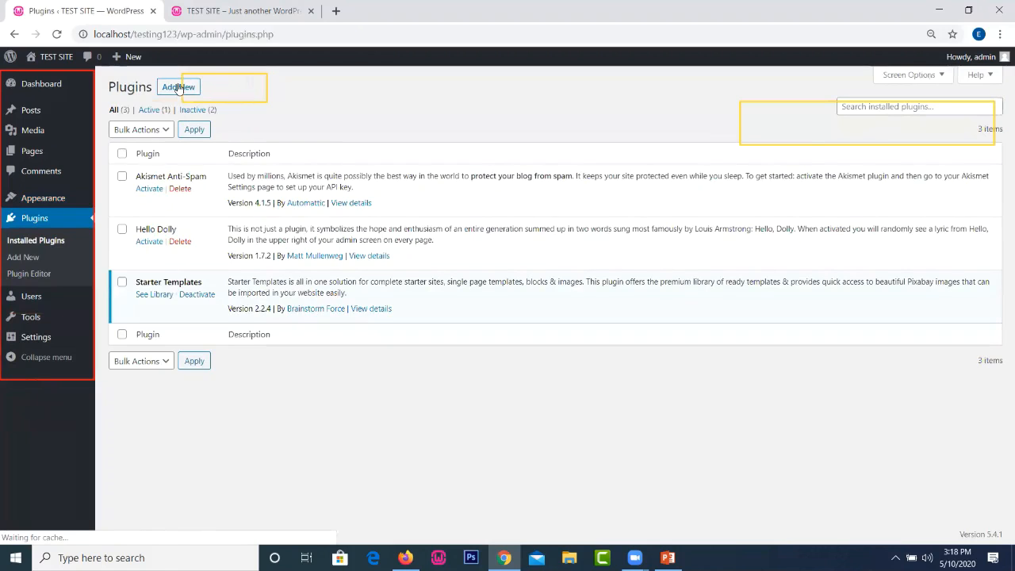
{"action": "left_click", "coordinate": [178, 87]}
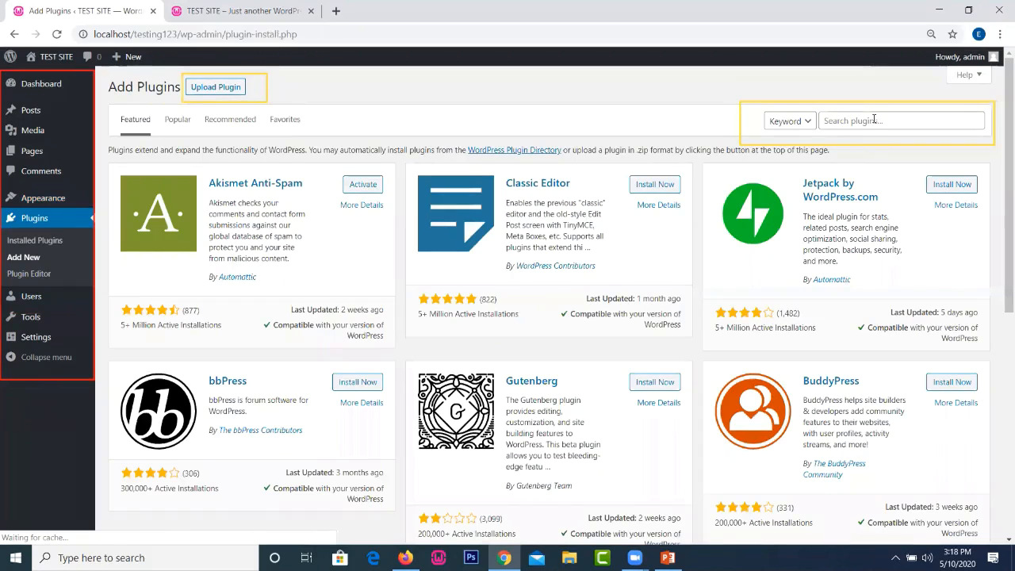
{"action": "left_click", "coordinate": [928, 119]}
{"action": "type", "text": "astra"}
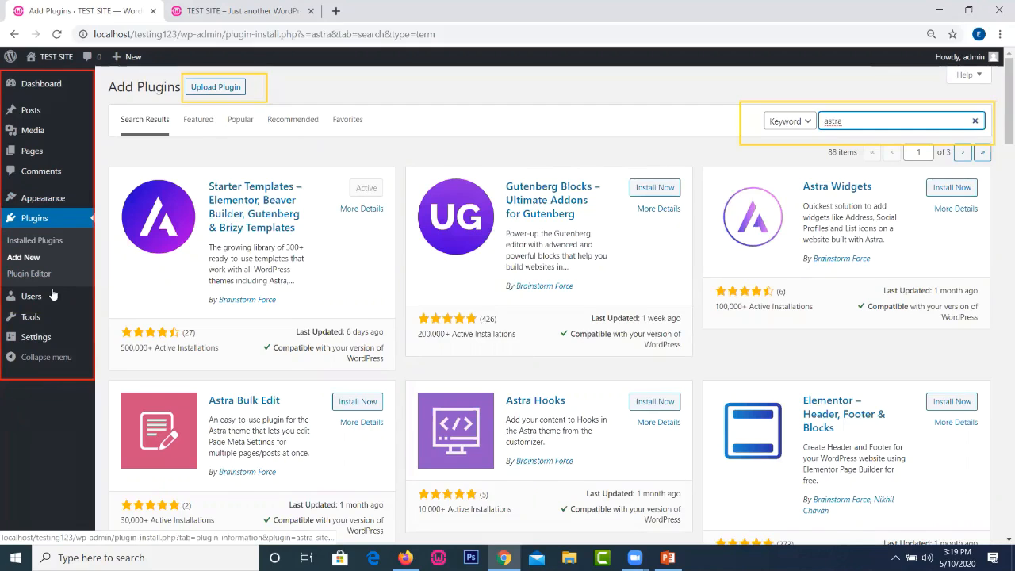
- Open the Starter Templates page and try to select Elementor as the page builder
{"action": "left_click", "coordinate": [48, 201]}
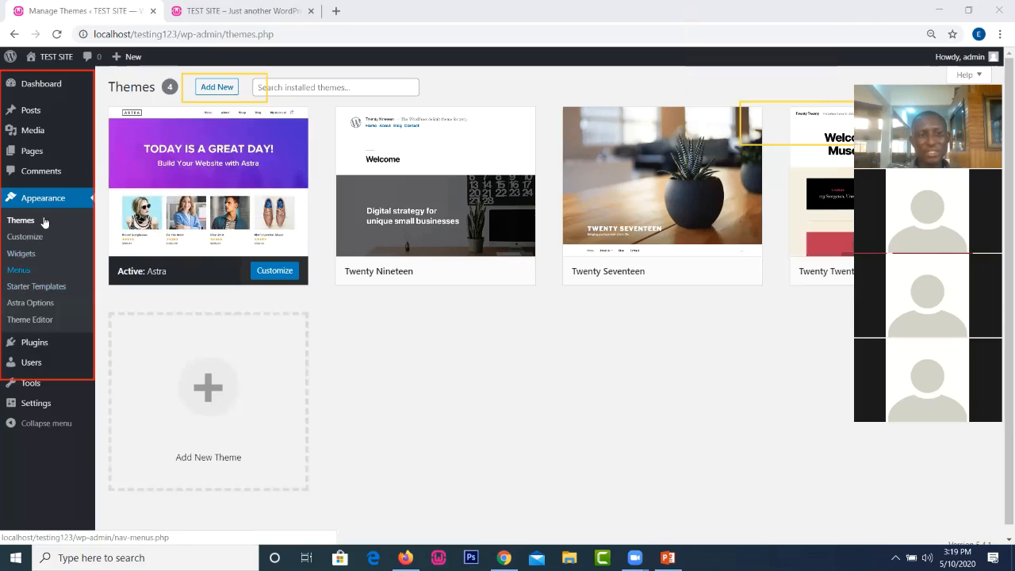
{"action": "left_click", "coordinate": [39, 286]}
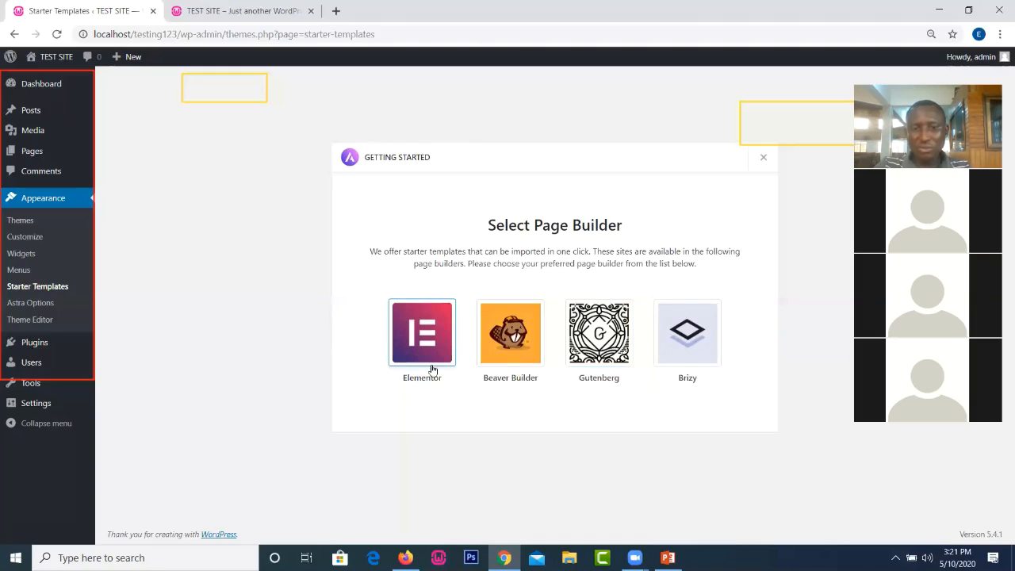
{"action": "left_click", "coordinate": [413, 342]}
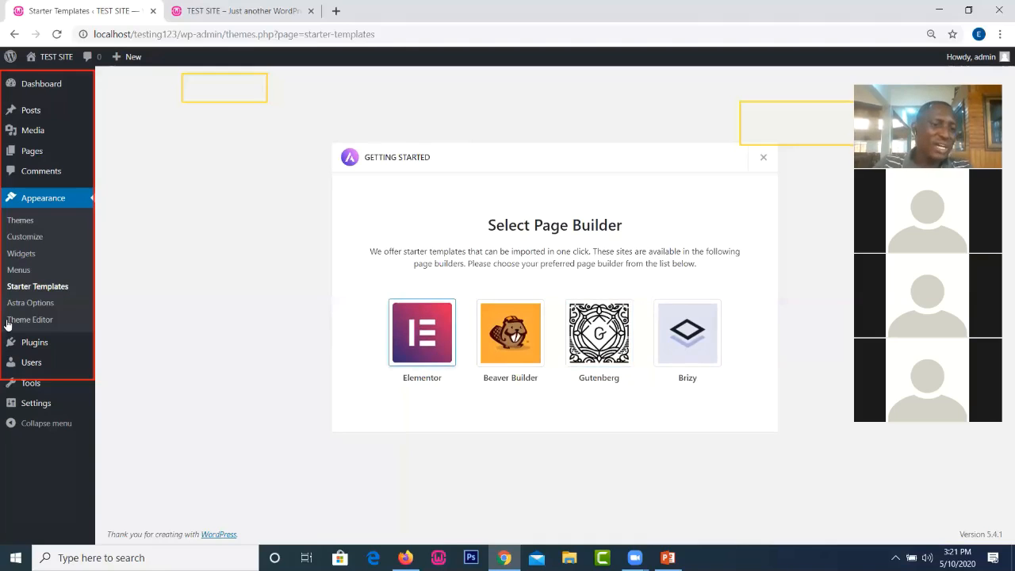
- Go to the installed plugins and search them for "elementor"
{"action": "left_click", "coordinate": [32, 344]}
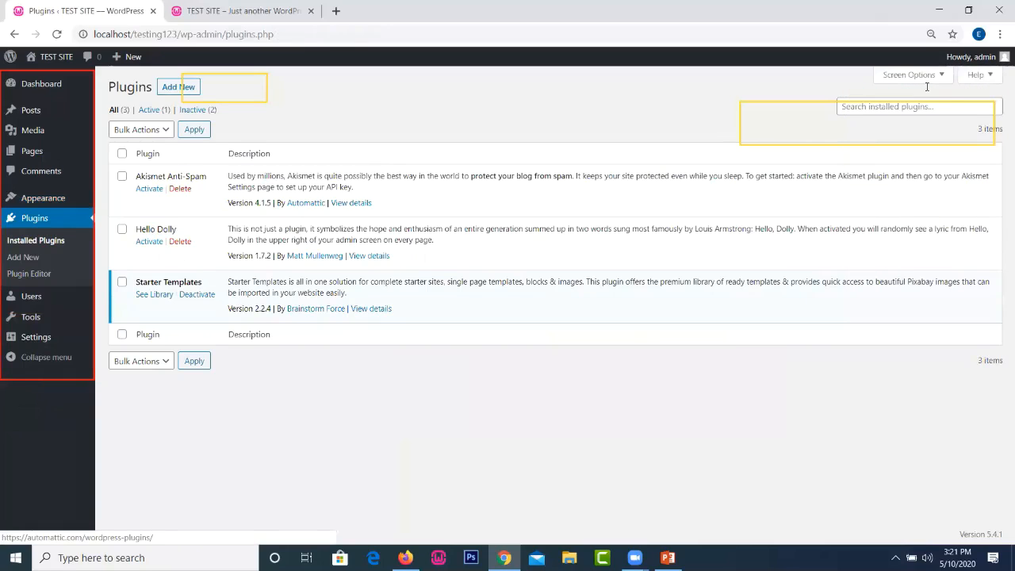
{"action": "left_click", "coordinate": [880, 107]}
{"action": "type", "text": "elementor"}
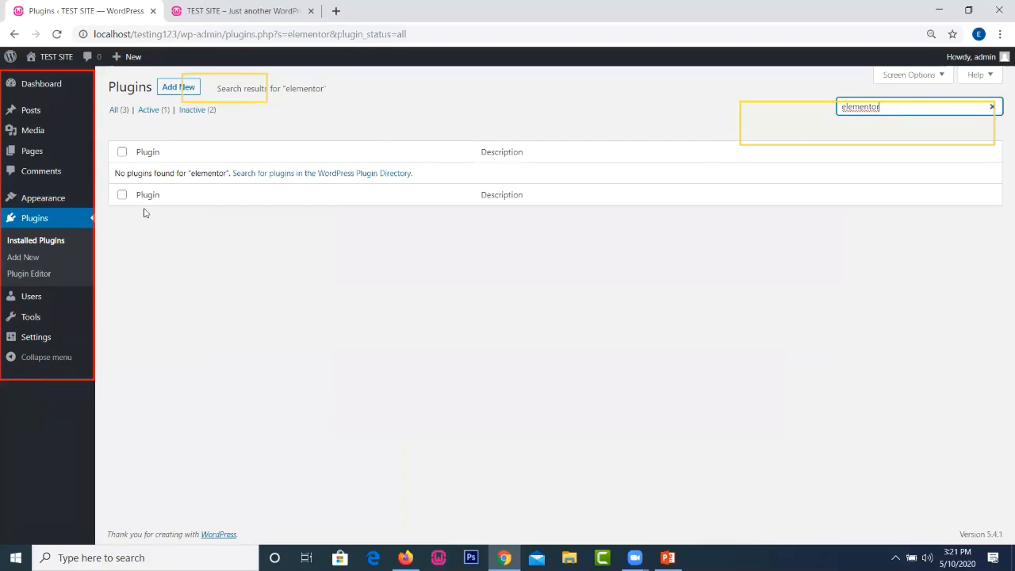
- Open the page for adding a new plugin and search the plugin directory for "elementor"
{"action": "left_click", "coordinate": [173, 89]}
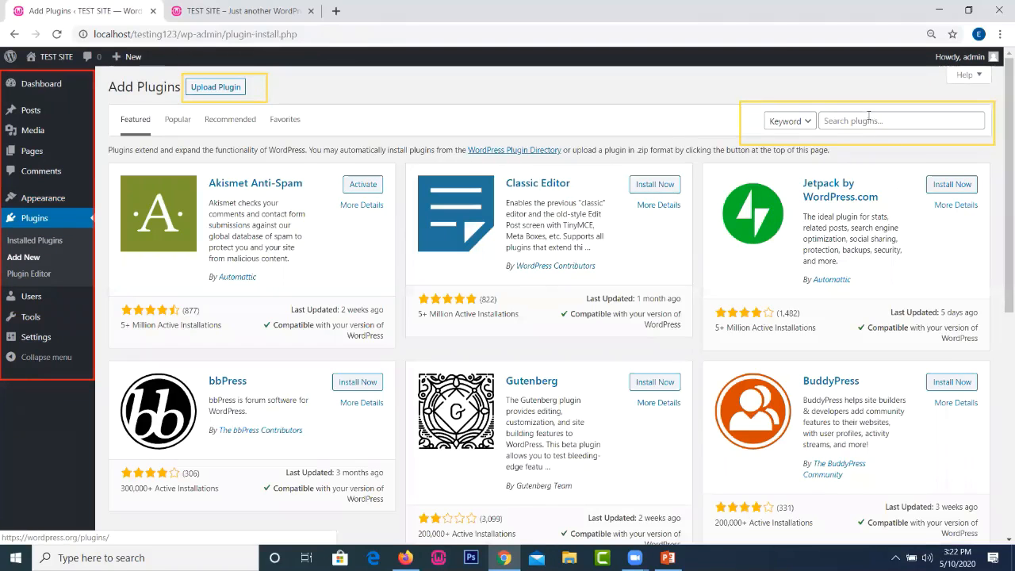
{"action": "left_click", "coordinate": [870, 115]}
{"action": "type", "text": "elementor"}
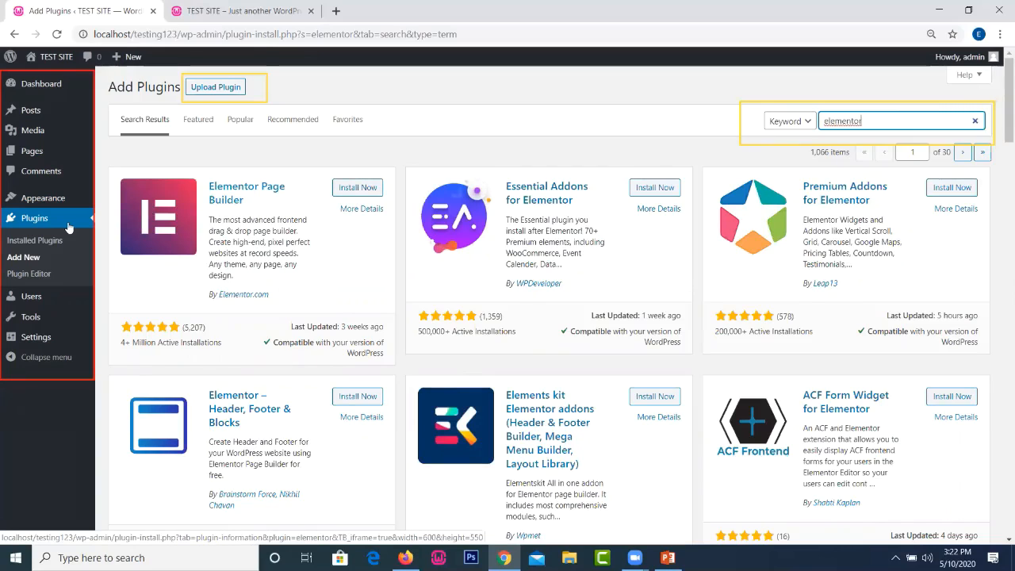
- Return to the Starter Templates page and choose Elementor as the page builder
{"action": "mouse_move", "coordinate": [43, 208]}
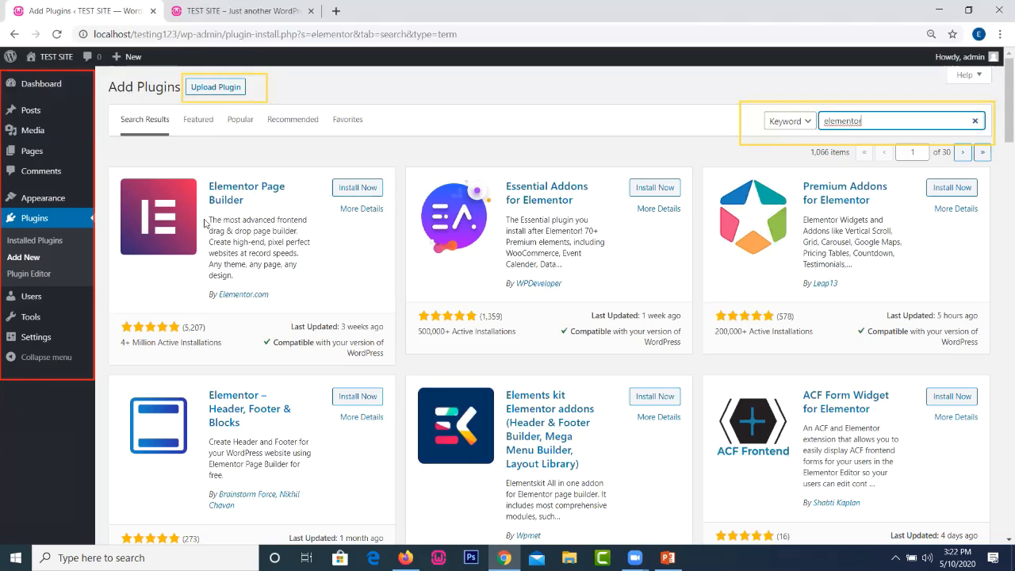
{"action": "left_click", "coordinate": [45, 198]}
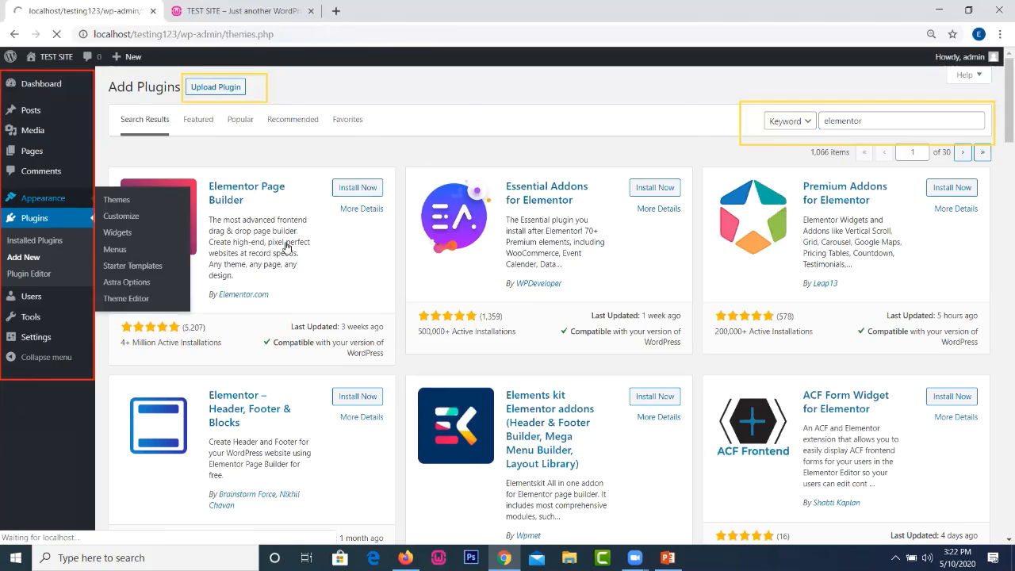
{"action": "left_click", "coordinate": [35, 286]}
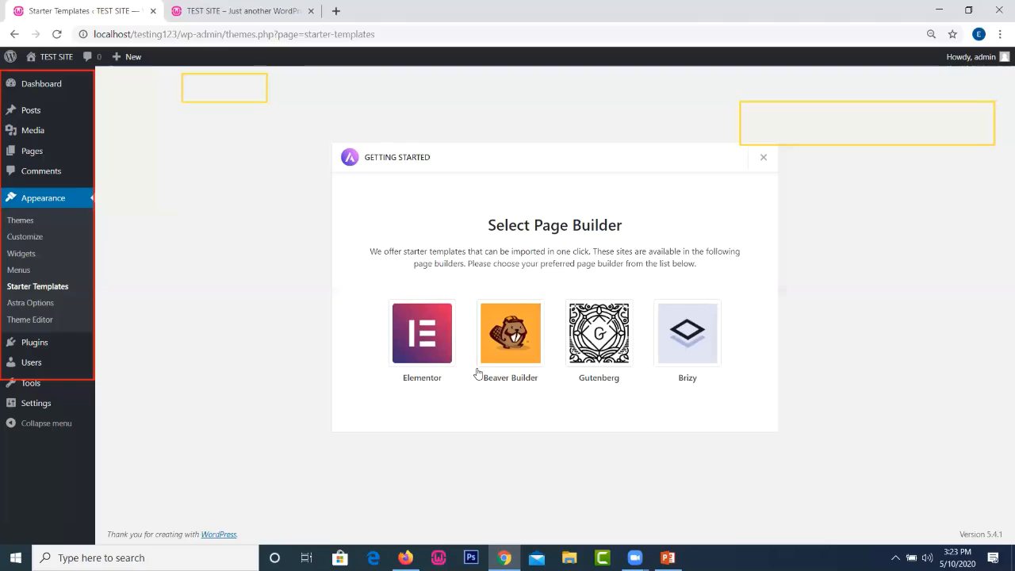
{"action": "left_click", "coordinate": [421, 350]}
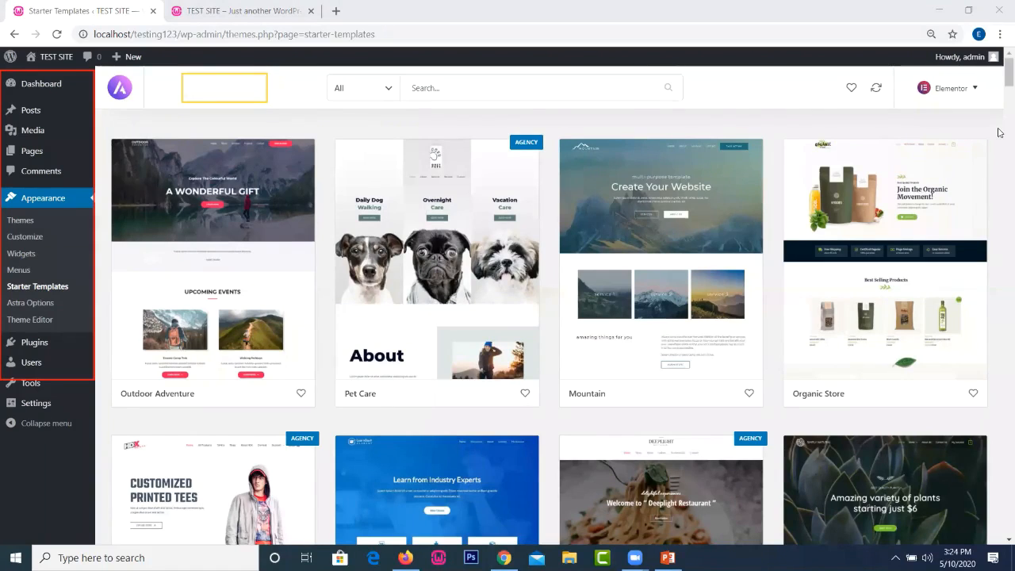
- Look through the gallery of Elementor starter templates, noting which ones carry the Agency label, and return to its beginning
{"action": "scroll", "coordinate": [1000, 132], "scroll_direction": "down", "scroll_amount": 10}
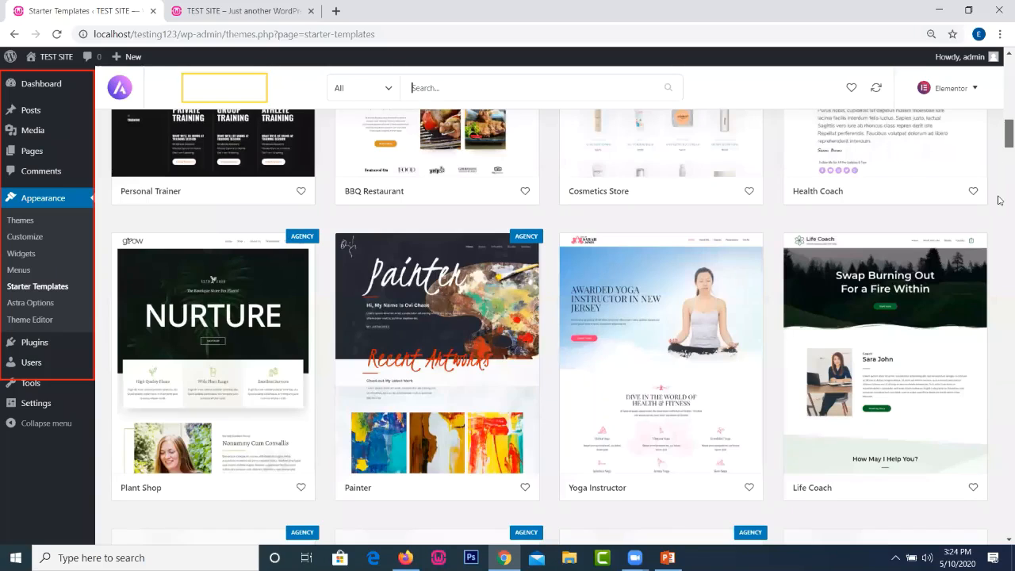
{"action": "scroll", "coordinate": [999, 216], "scroll_direction": "down", "scroll_amount": 5}
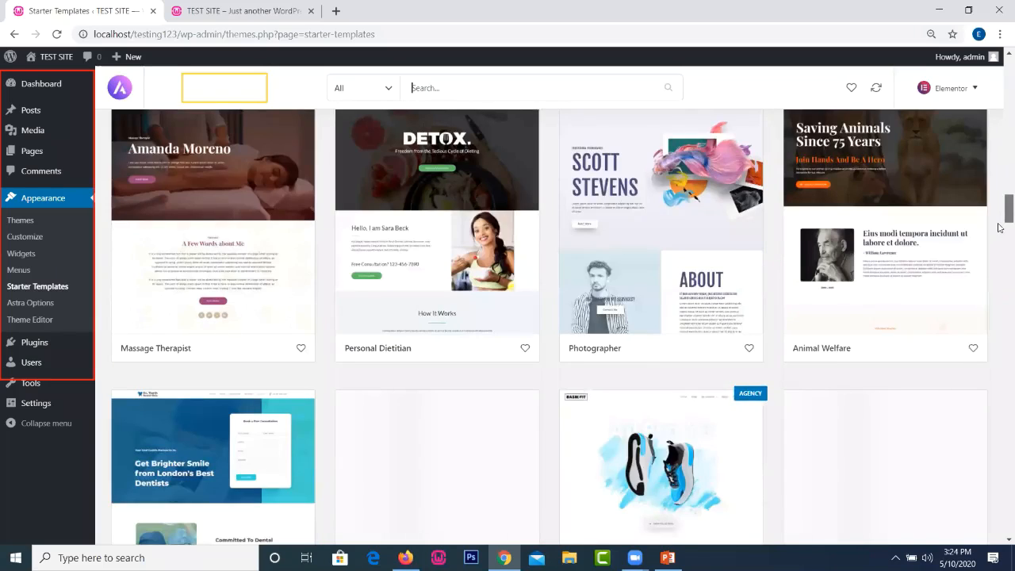
{"action": "scroll", "coordinate": [1000, 236], "scroll_direction": "down", "scroll_amount": 4}
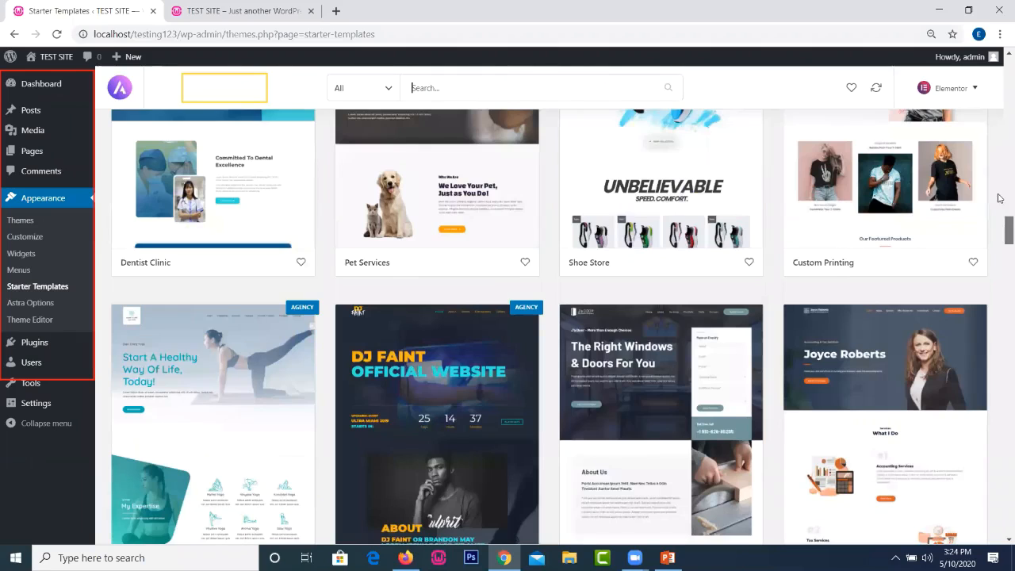
{"action": "scroll", "coordinate": [1000, 246], "scroll_direction": "up", "scroll_amount": 2}
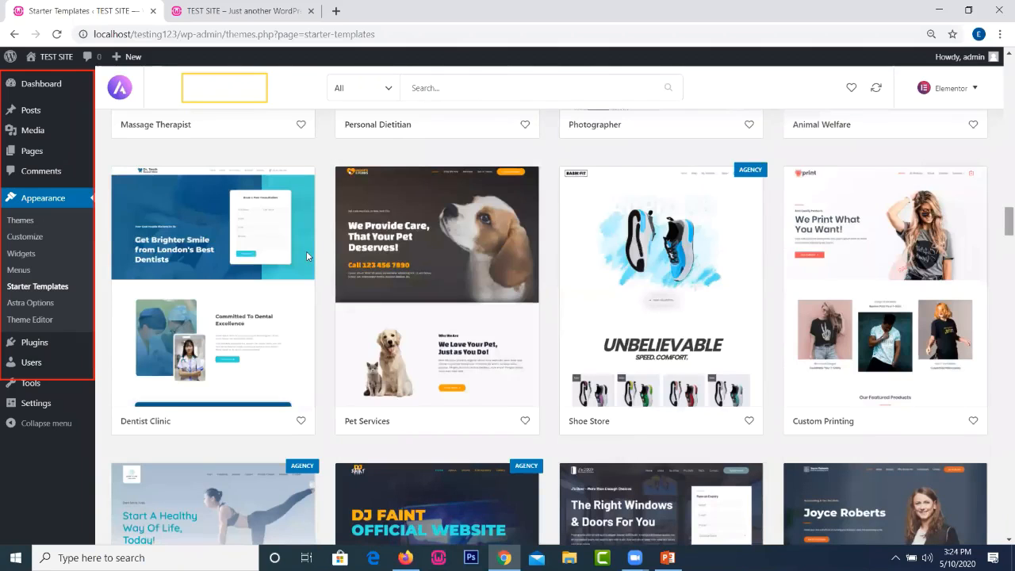
{"action": "scroll", "coordinate": [308, 254], "scroll_direction": "up", "scroll_amount": 5}
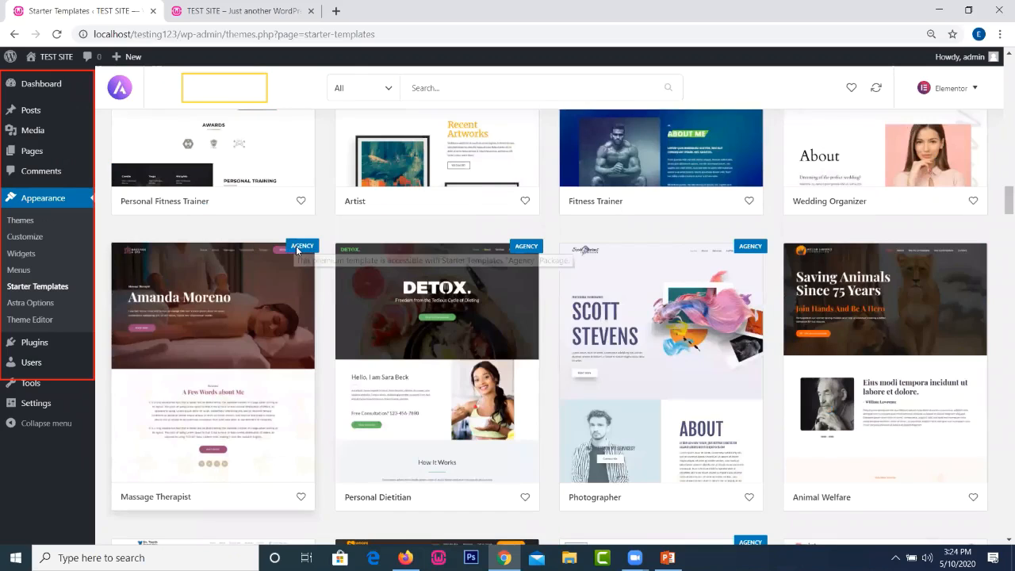
{"action": "mouse_move", "coordinate": [296, 247]}
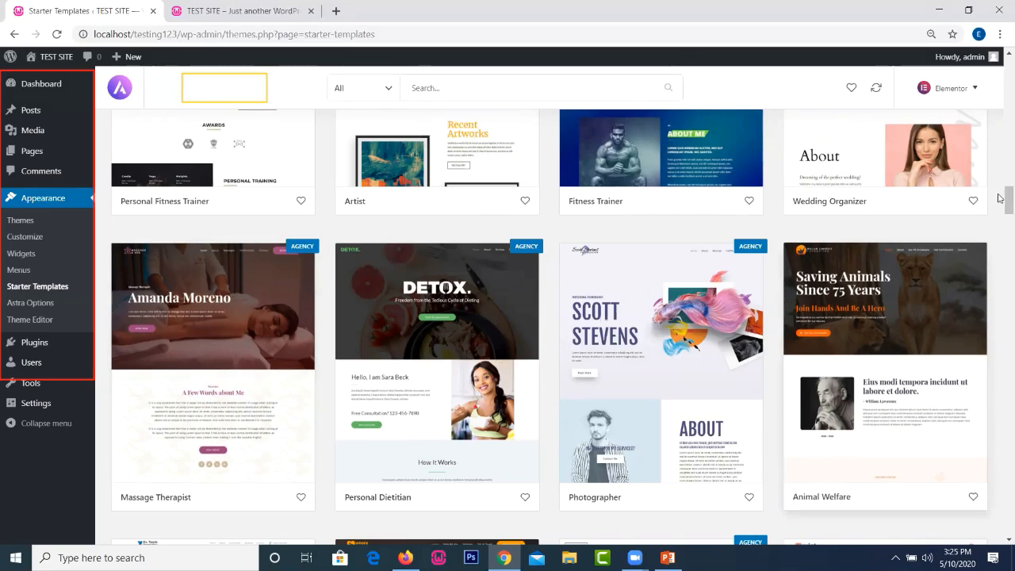
{"action": "left_click_drag", "start_coordinate": [999, 195], "coordinate": [999, 185]}
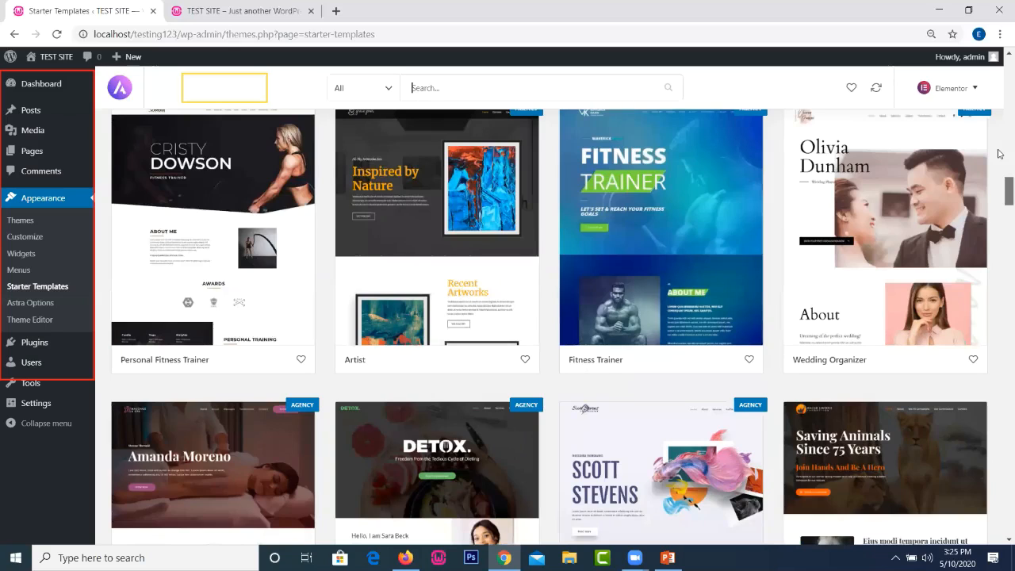
{"action": "scroll", "coordinate": [999, 153], "scroll_direction": "up", "scroll_amount": 10}
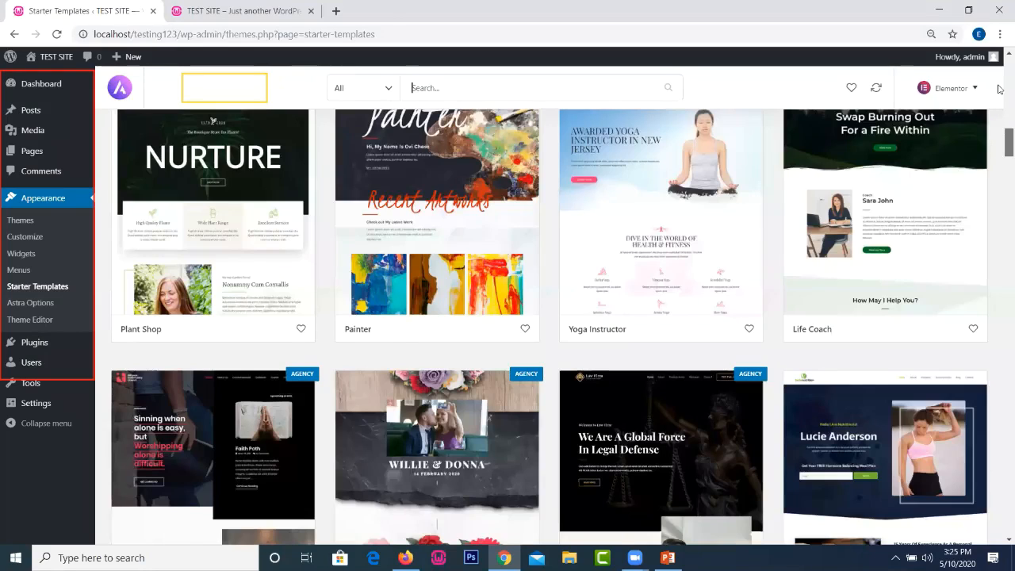
{"action": "scroll", "coordinate": [999, 79], "scroll_direction": "up", "scroll_amount": 10}
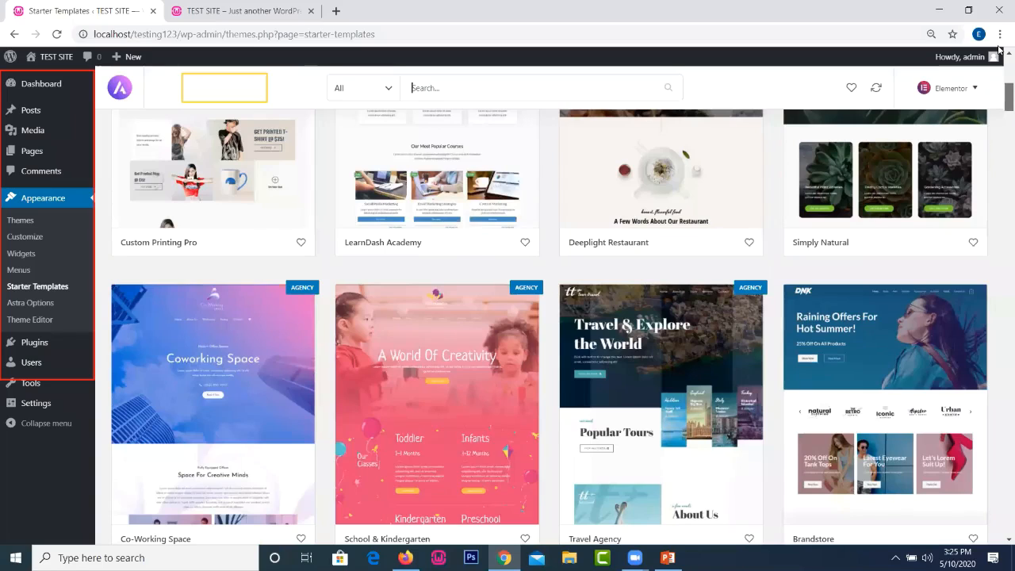
{"action": "scroll", "coordinate": [999, 51], "scroll_direction": "up", "scroll_amount": 5}
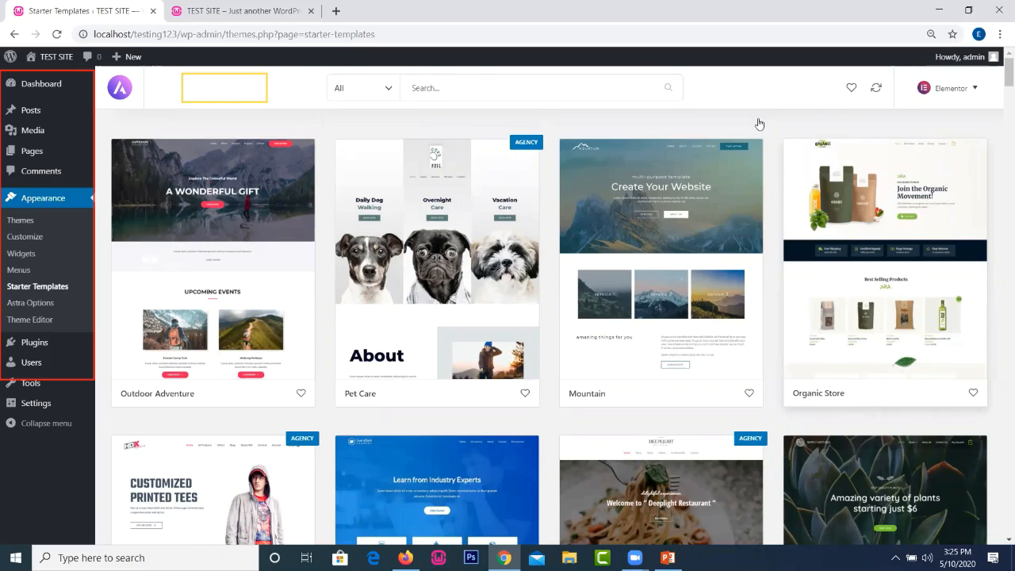
- Open the Organic Store template and look at its Home, About and Contact page templates
{"action": "left_click_drag", "start_coordinate": [772, 116], "coordinate": [1000, 422]}
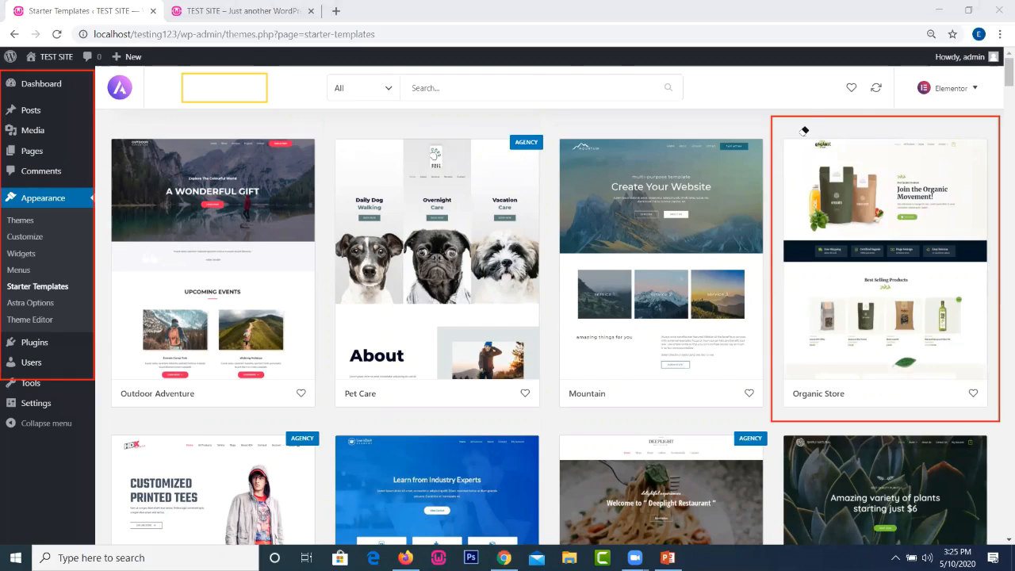
{"action": "key", "text": "ctrl+z"}
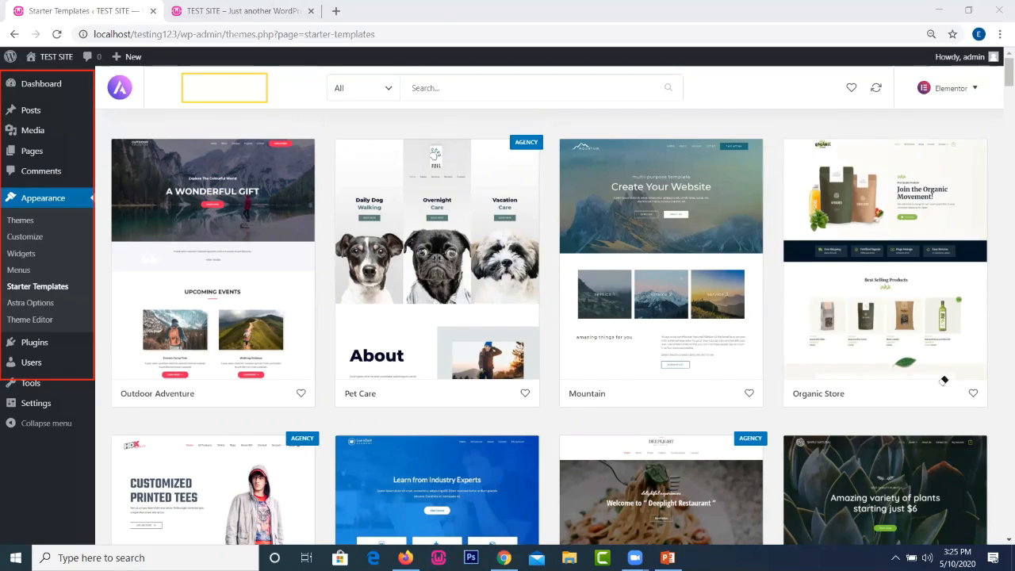
{"action": "left_click", "coordinate": [890, 263]}
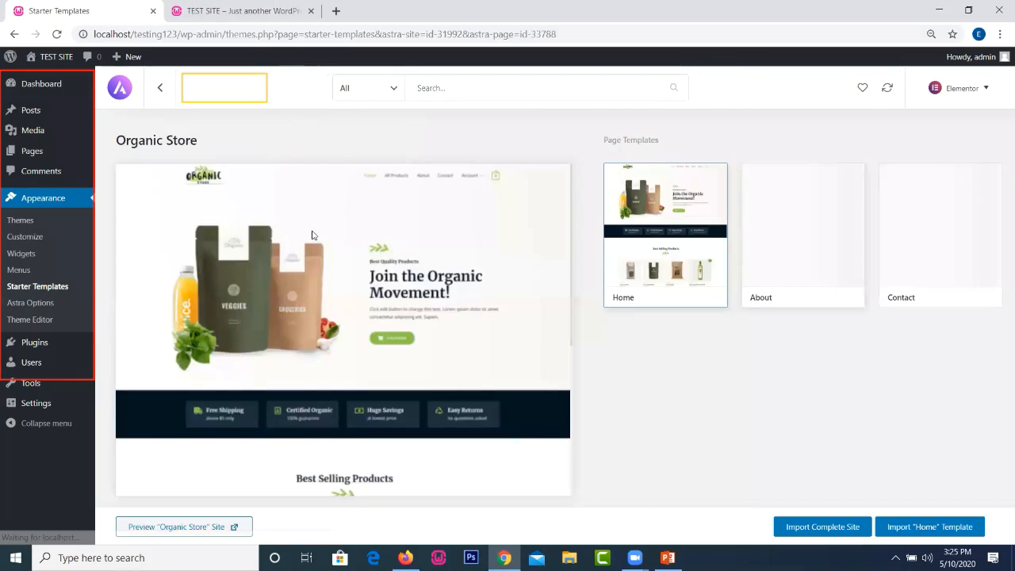
{"action": "left_click", "coordinate": [809, 257]}
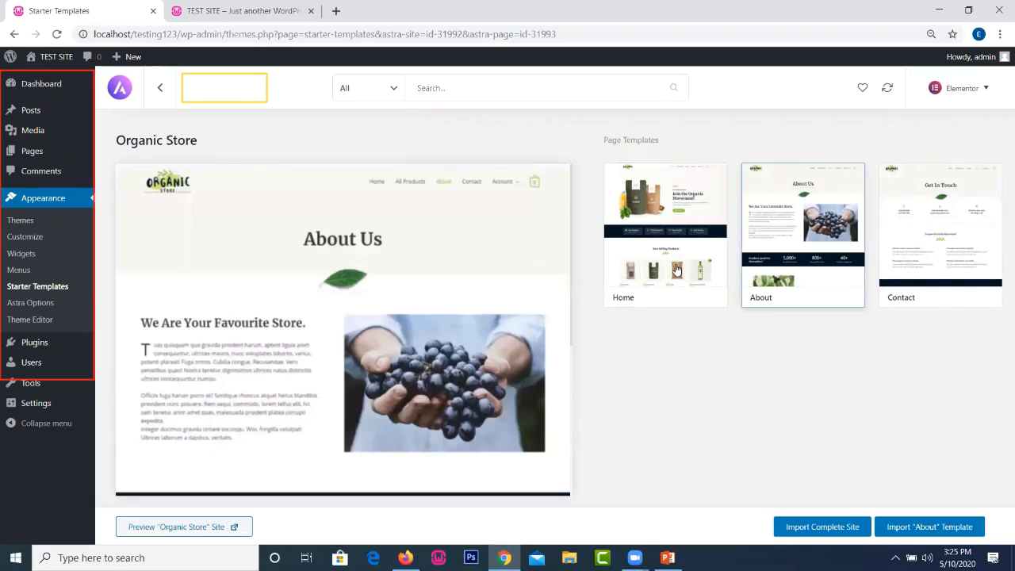
{"action": "left_click", "coordinate": [936, 238]}
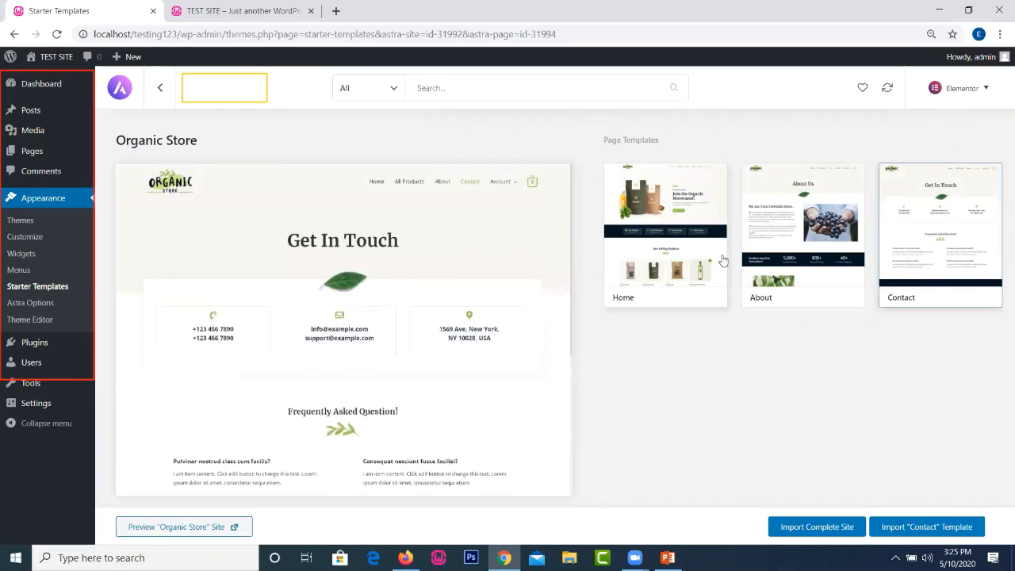
{"action": "left_click", "coordinate": [724, 260]}
{"action": "left_click", "coordinate": [940, 238]}
{"action": "left_click", "coordinate": [718, 252]}
{"action": "left_click", "coordinate": [920, 238]}
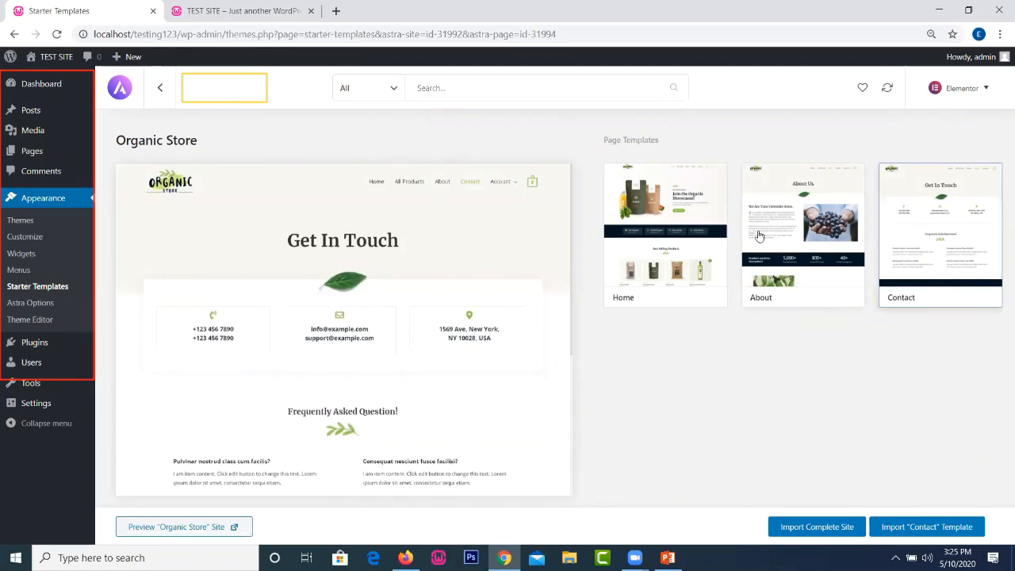
{"action": "left_click", "coordinate": [639, 239]}
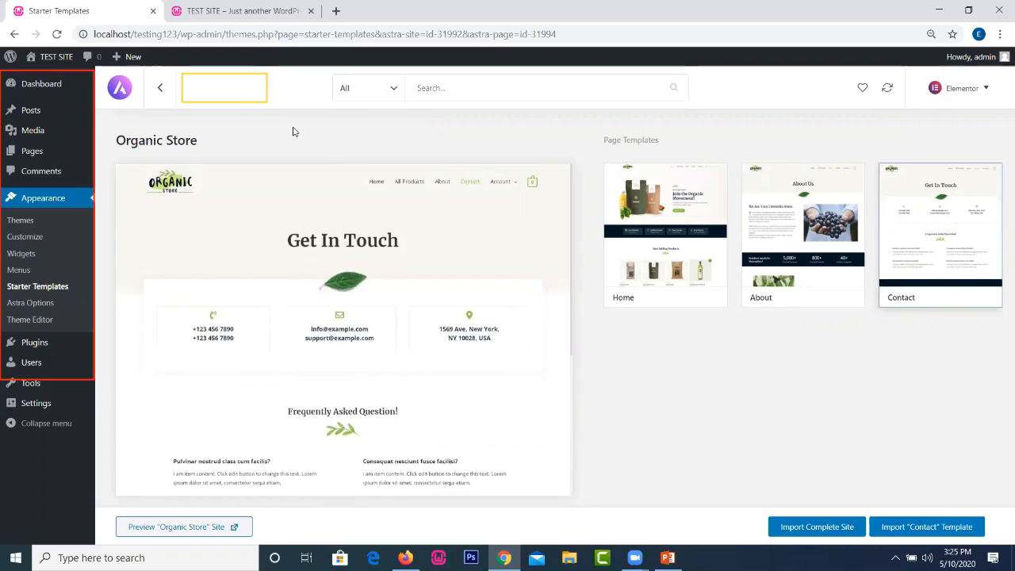
- Return to the starter template gallery and search it for "law"
{"action": "left_click", "coordinate": [156, 90]}
{"action": "left_click", "coordinate": [456, 88]}
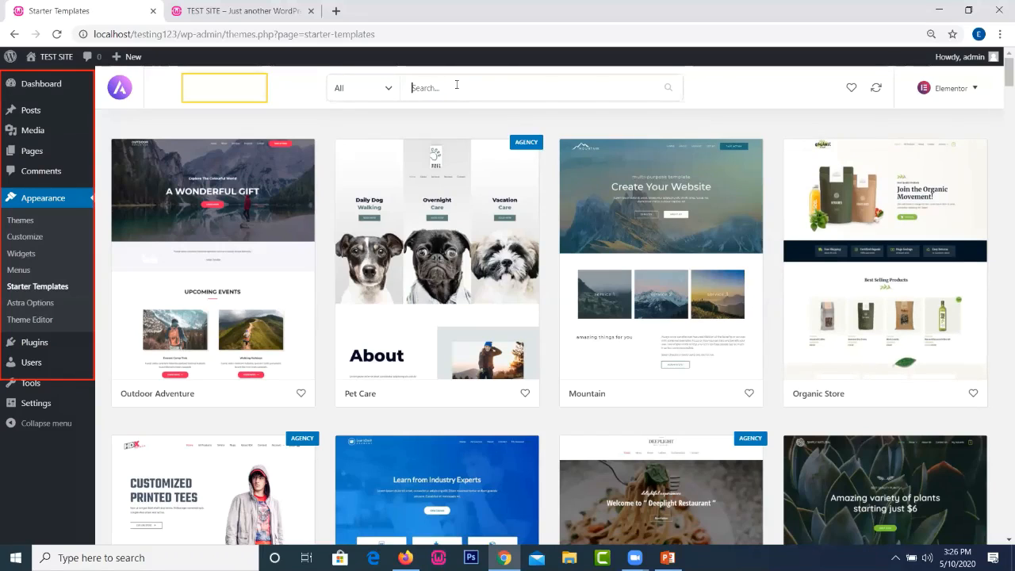
{"action": "type", "text": "la"}
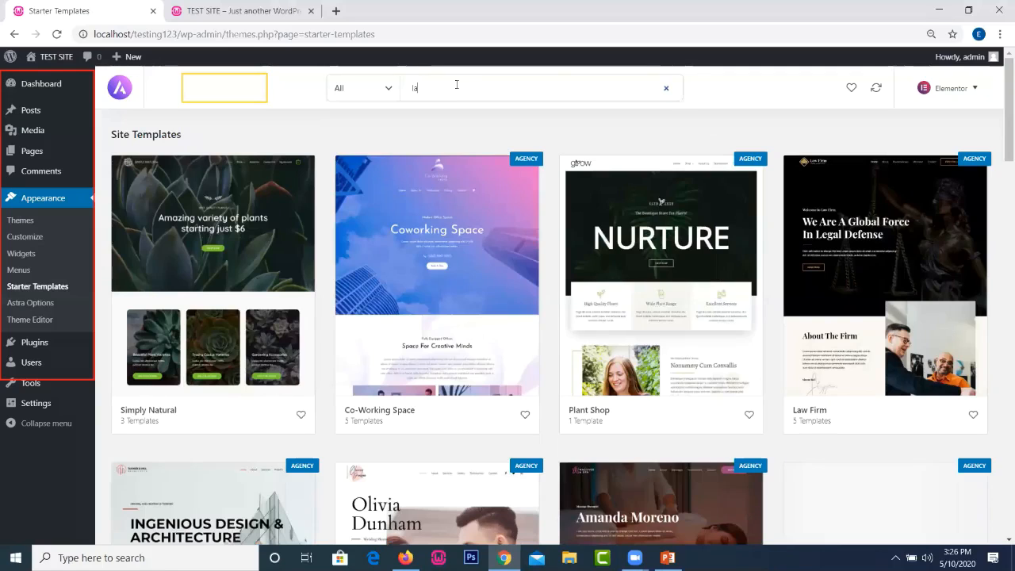
{"action": "type", "text": "w"}
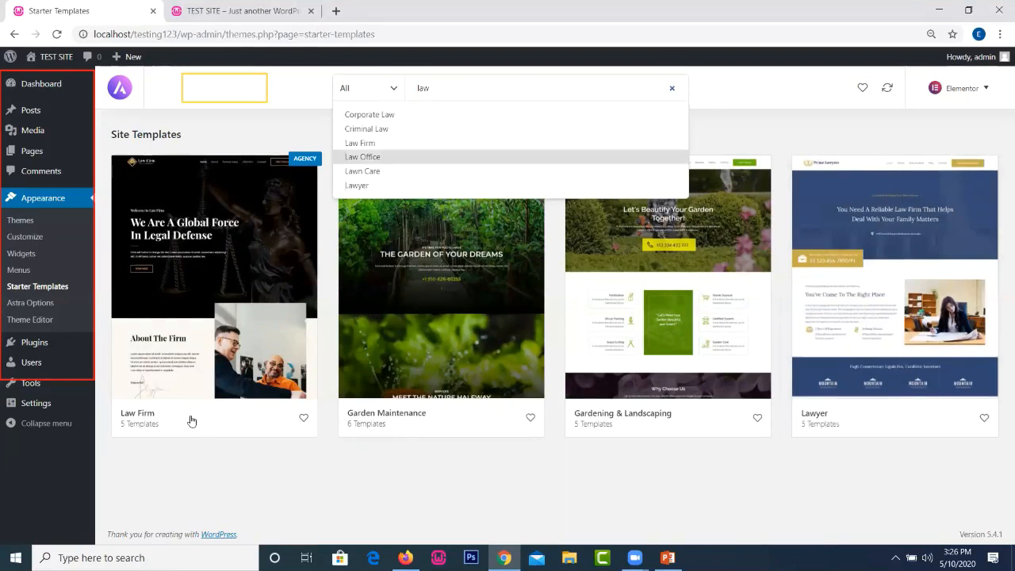
- Search the starter templates for "store" and look through the matching site templates, returning to the beginning of the list
{"action": "left_click", "coordinate": [298, 157]}
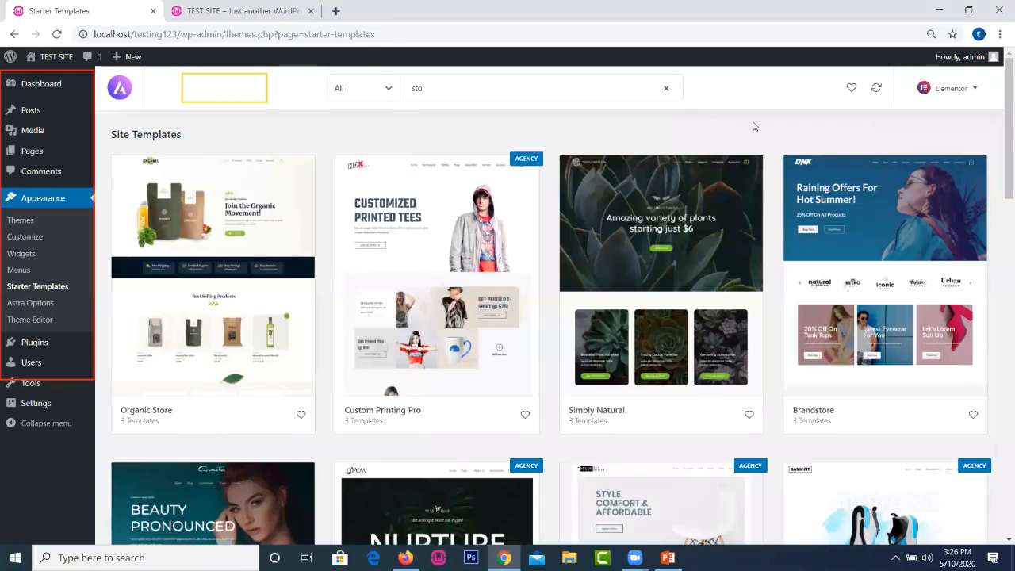
{"action": "type", "text": "re"}
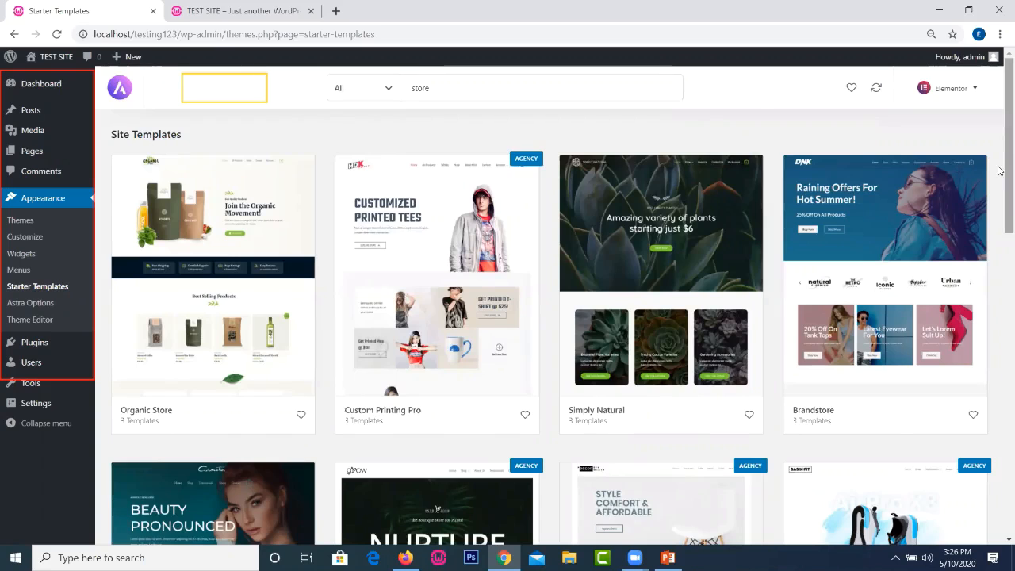
{"action": "scroll", "coordinate": [998, 199], "scroll_direction": "down", "scroll_amount": 1}
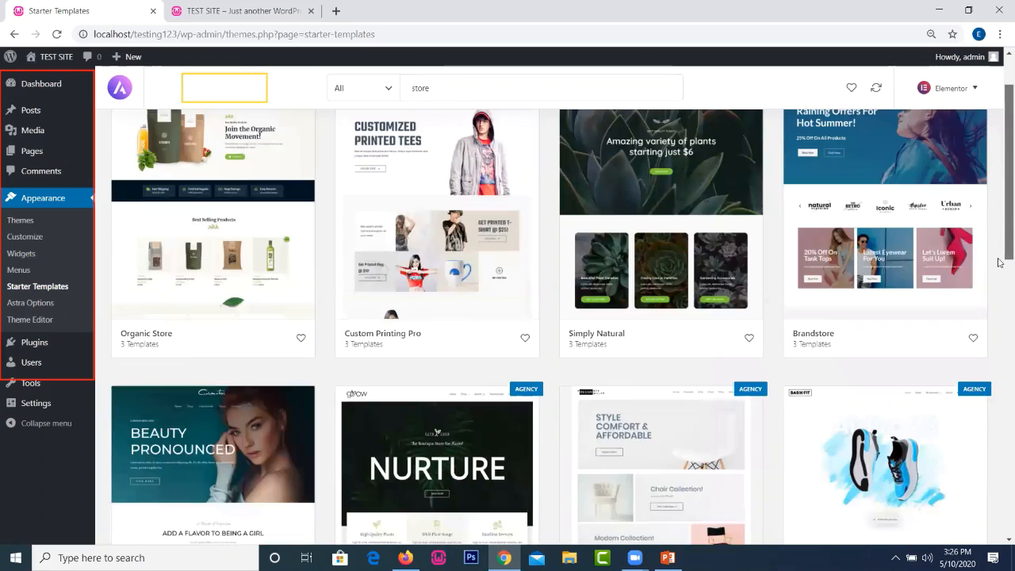
{"action": "scroll", "coordinate": [998, 264], "scroll_direction": "down", "scroll_amount": 3}
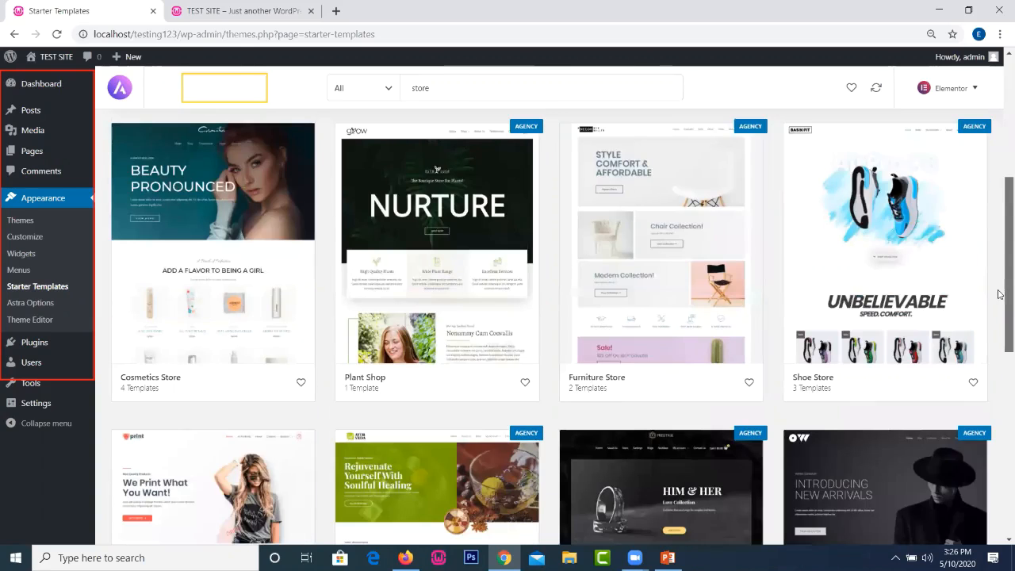
{"action": "scroll", "coordinate": [998, 232], "scroll_direction": "up", "scroll_amount": 1}
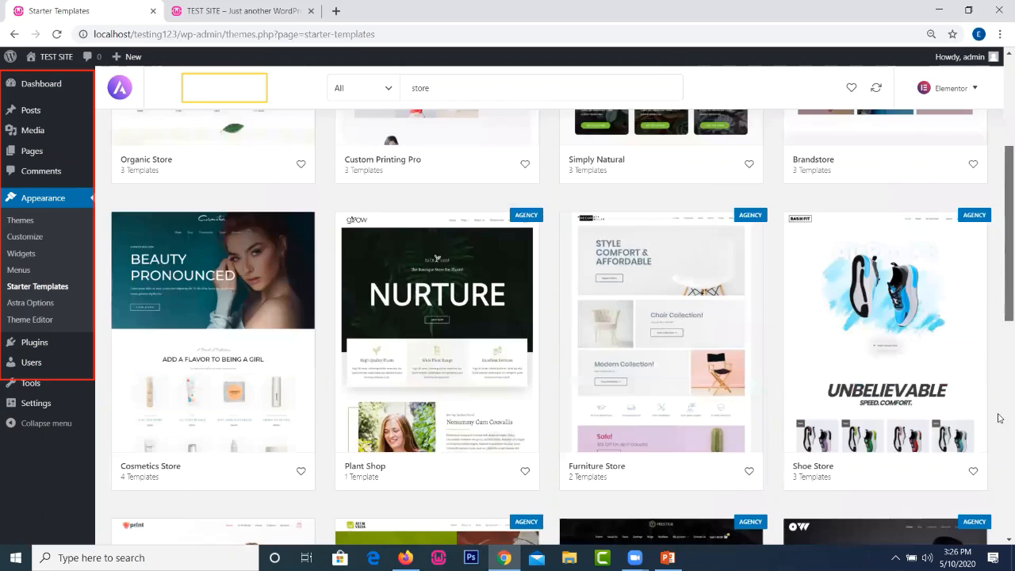
{"action": "scroll", "coordinate": [998, 418], "scroll_direction": "down", "scroll_amount": 5}
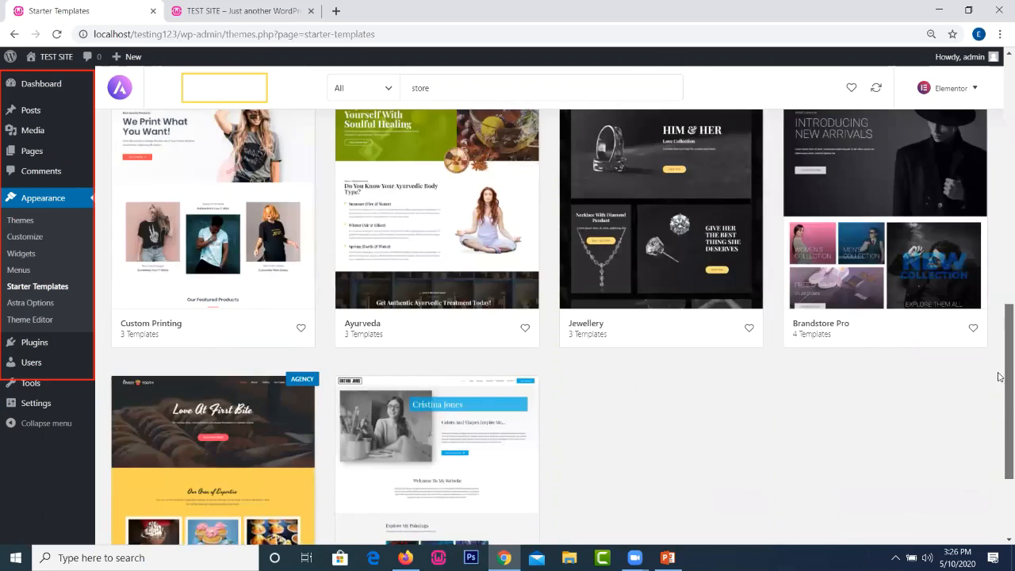
{"action": "scroll", "coordinate": [995, 328], "scroll_direction": "up", "scroll_amount": 2}
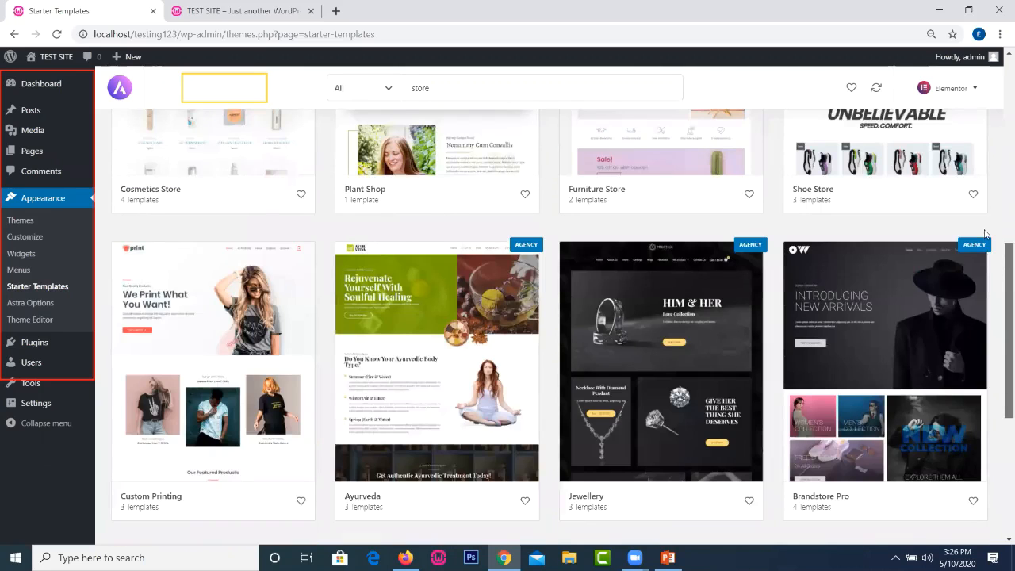
{"action": "scroll", "coordinate": [988, 231], "scroll_direction": "up", "scroll_amount": 1}
{"action": "scroll", "coordinate": [985, 177], "scroll_direction": "up", "scroll_amount": 2}
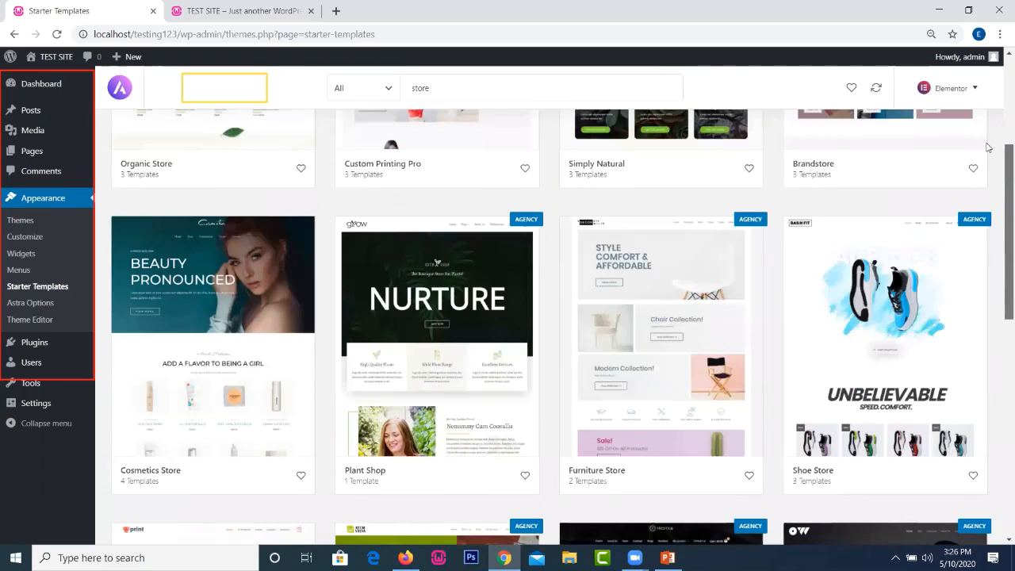
{"action": "scroll", "coordinate": [988, 149], "scroll_direction": "up", "scroll_amount": 3}
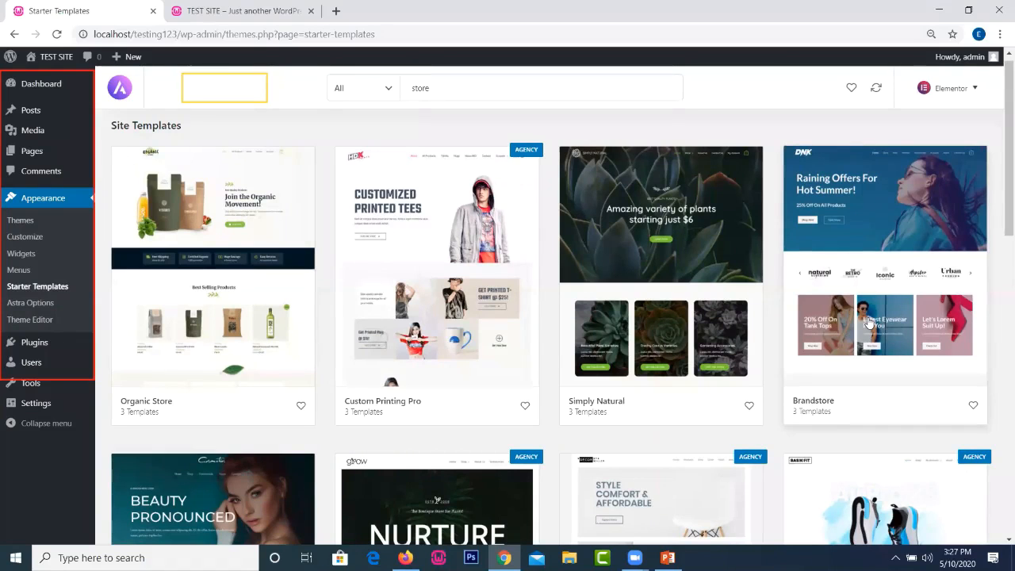
- Open the Brandstore template and look at its About, Contact Us and Home page templates
{"action": "left_click", "coordinate": [905, 238]}
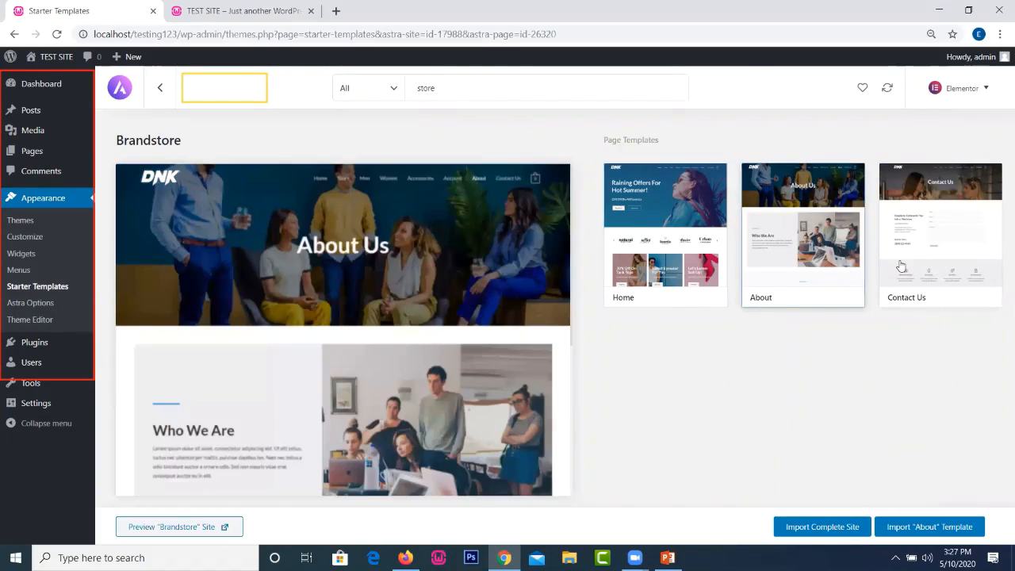
{"action": "left_click", "coordinate": [953, 255]}
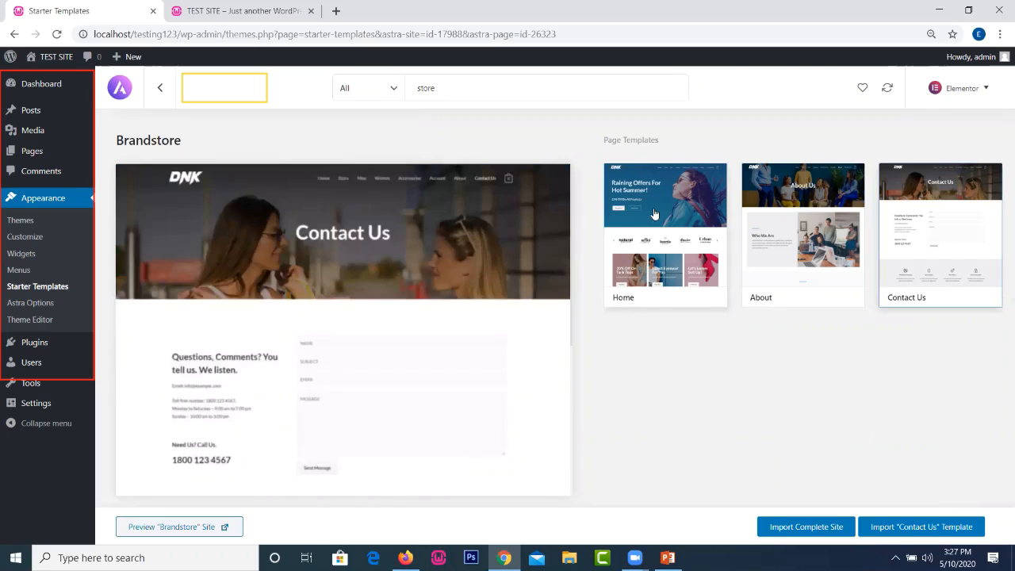
{"action": "left_click", "coordinate": [639, 211]}
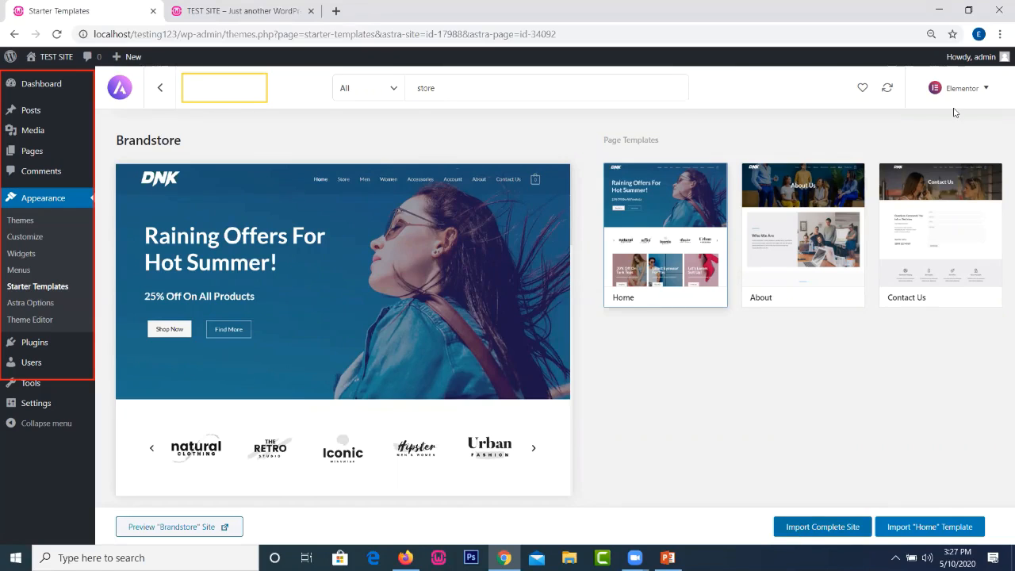
- Import the complete Brandstore site with customizer settings, Elementor style kit, widgets, required plugins and content, without deleting any previously imported site
{"action": "left_click", "coordinate": [836, 533]}
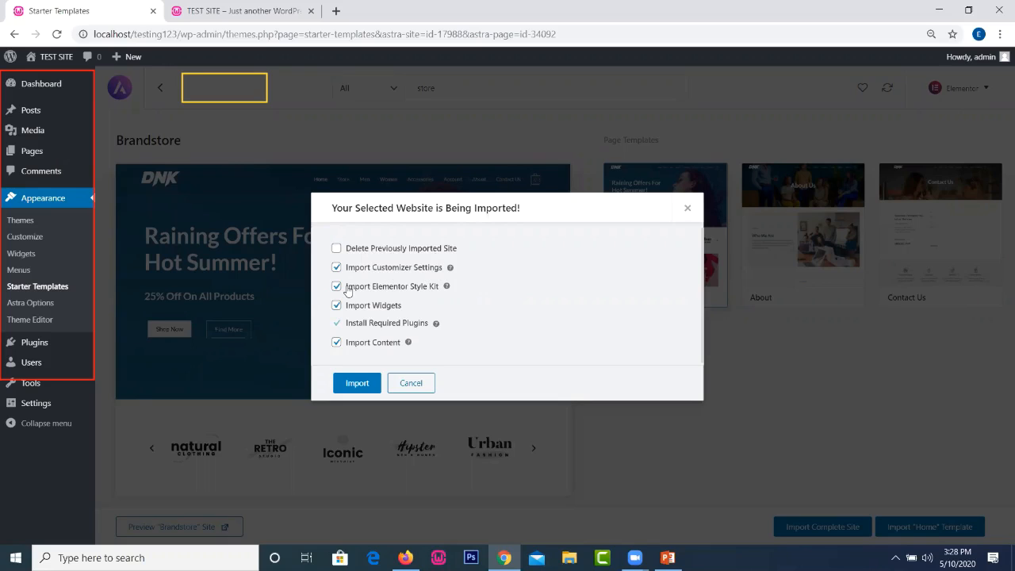
{"action": "left_click", "coordinate": [337, 343]}
{"action": "left_click", "coordinate": [337, 346]}
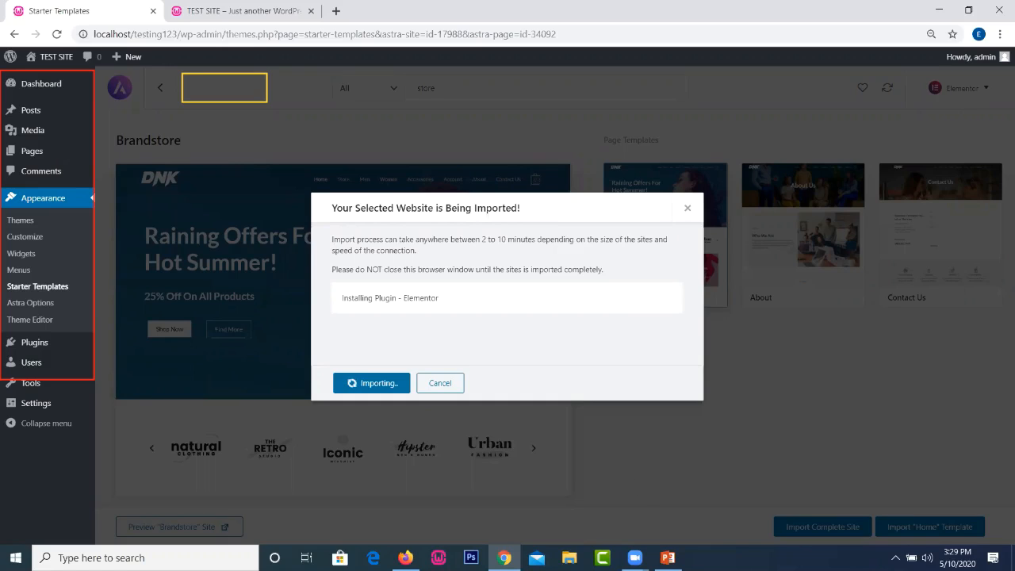
{"action": "mouse_move", "coordinate": [668, 557]}
{"action": "triple_click", "coordinate": [542, 209]}
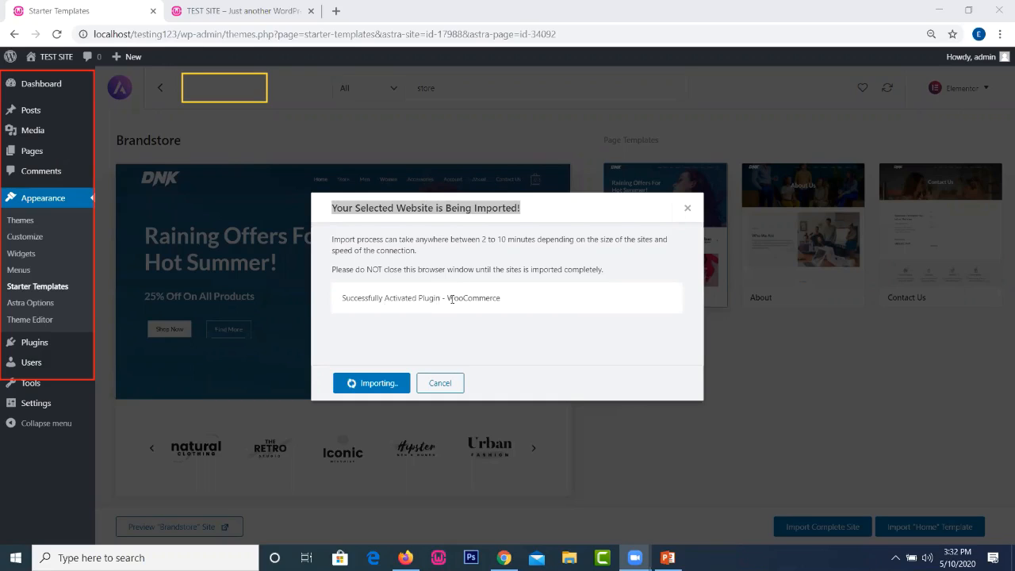
{"action": "left_click", "coordinate": [514, 301]}
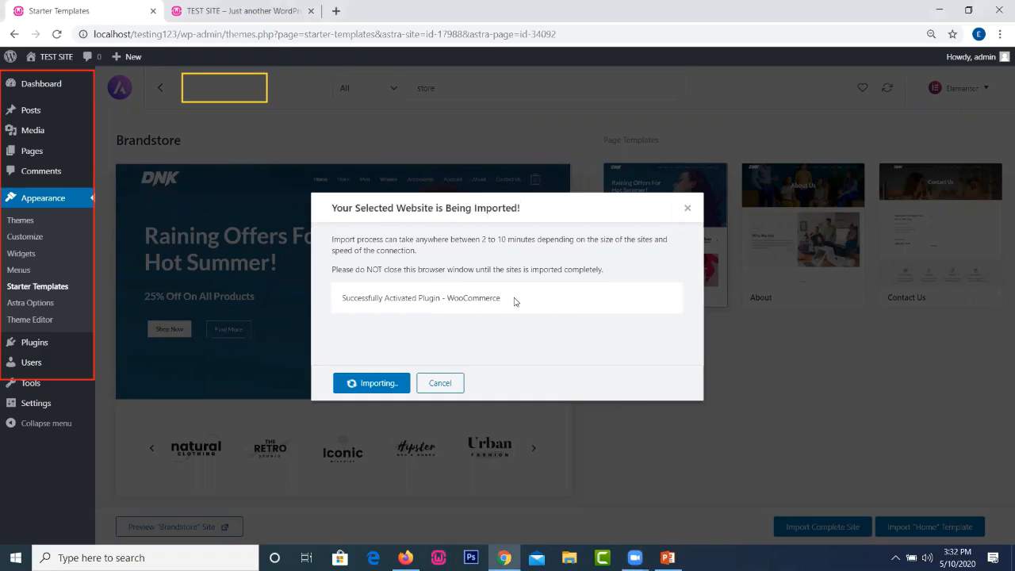
{"action": "double_click", "coordinate": [514, 302]}
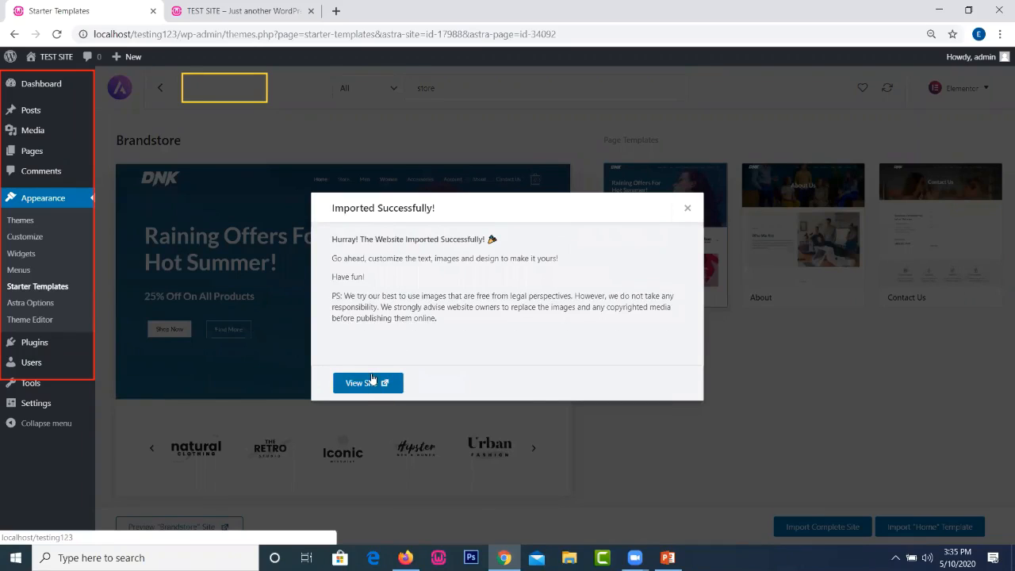
- Open the imported site in a new tab and close the outdated tab showing the old home page
{"action": "left_click", "coordinate": [364, 385]}
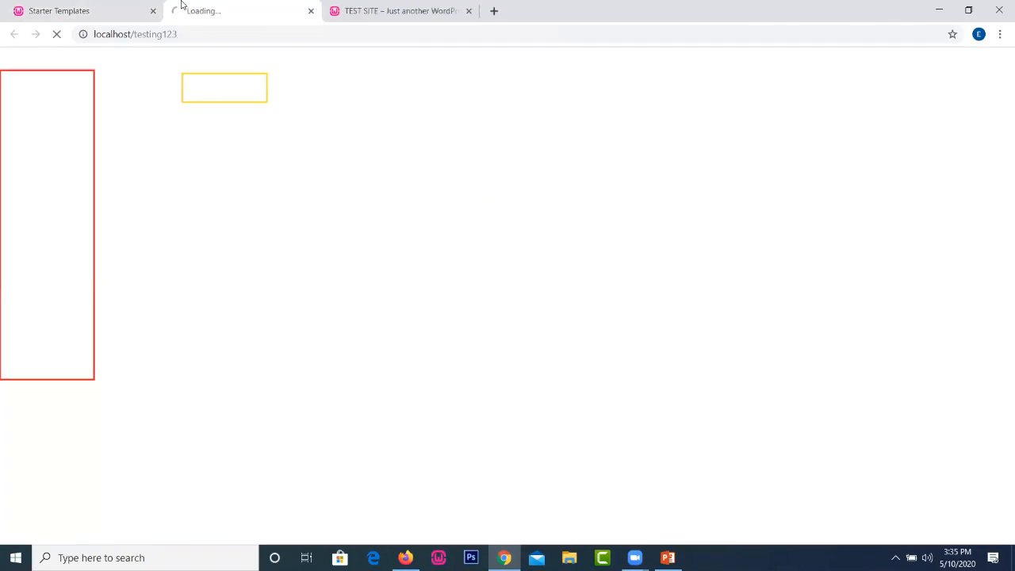
{"action": "left_click", "coordinate": [471, 11]}
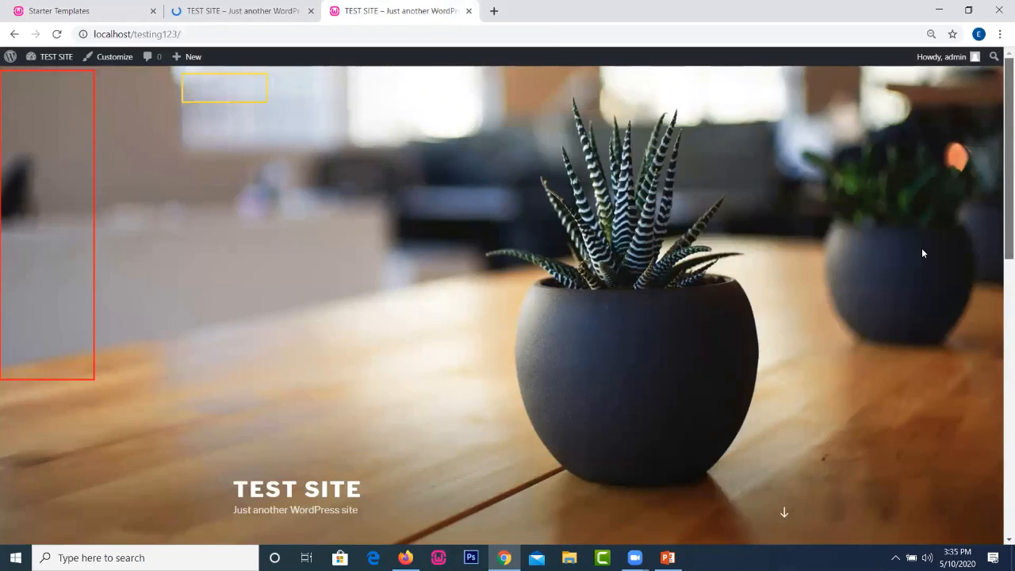
{"action": "key", "text": "ctrl+w"}
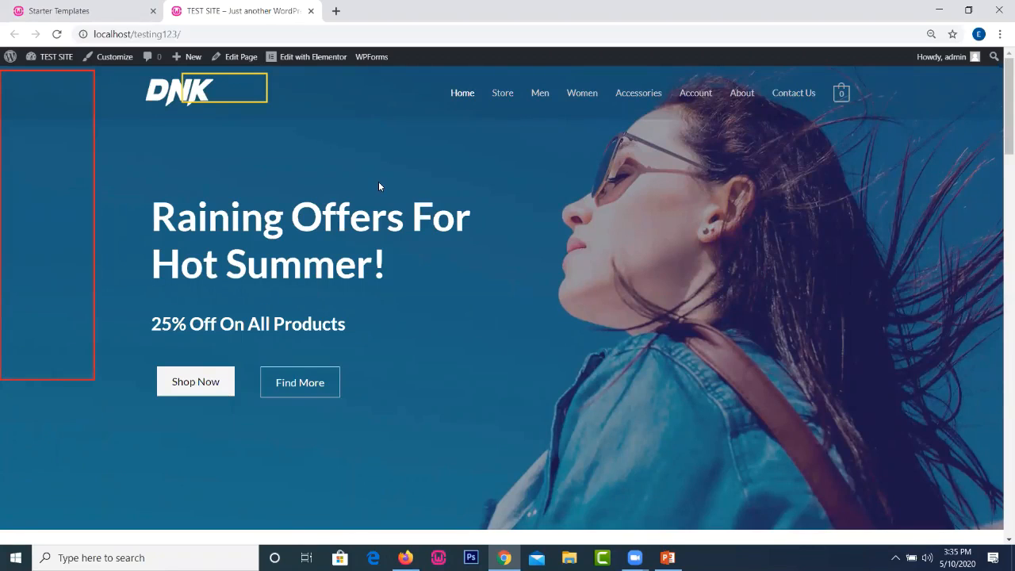
- Look through the imported home page from the banner past the featured products to the footer and return to its beginning
{"action": "left_click", "coordinate": [95, 288]}
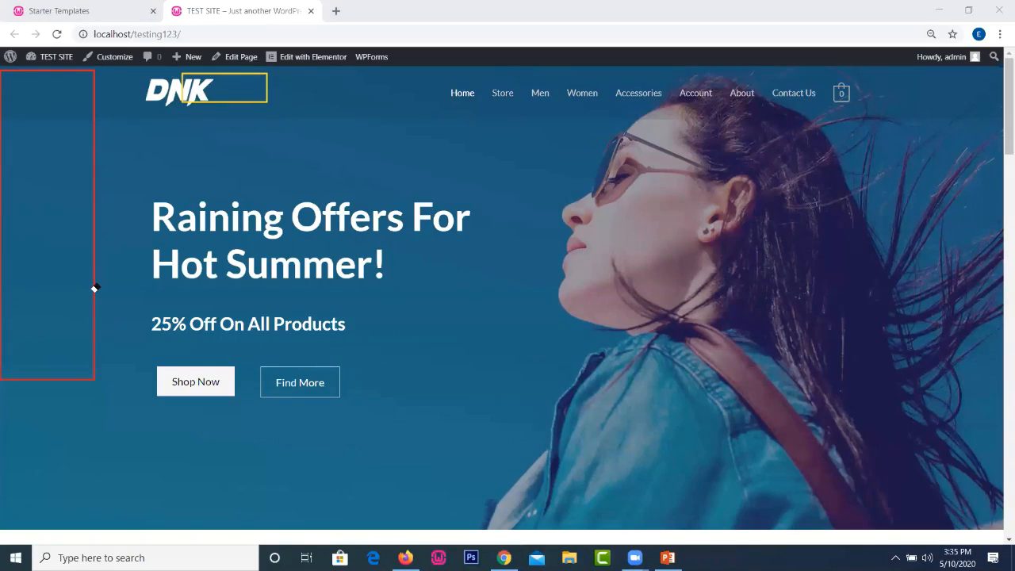
{"action": "left_click_drag", "start_coordinate": [1007, 114], "coordinate": [1001, 304]}
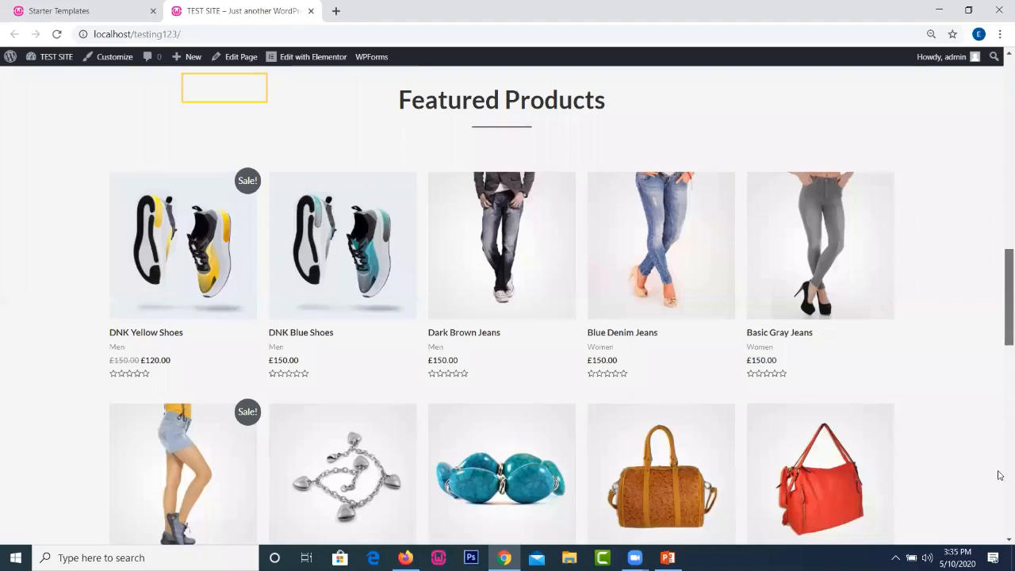
{"action": "scroll", "coordinate": [999, 475], "scroll_direction": "down", "scroll_amount": 10}
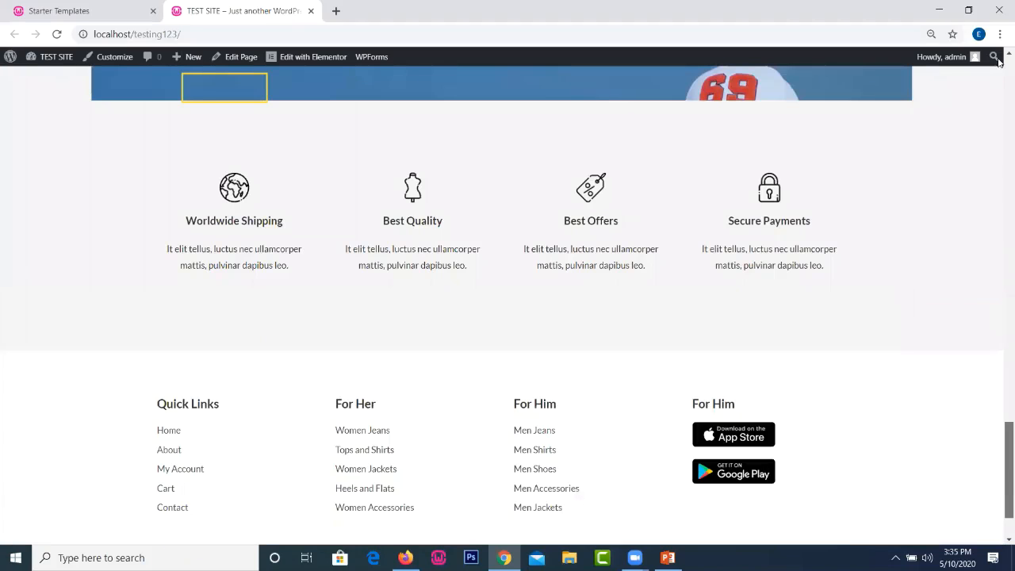
{"action": "key", "text": "Home"}
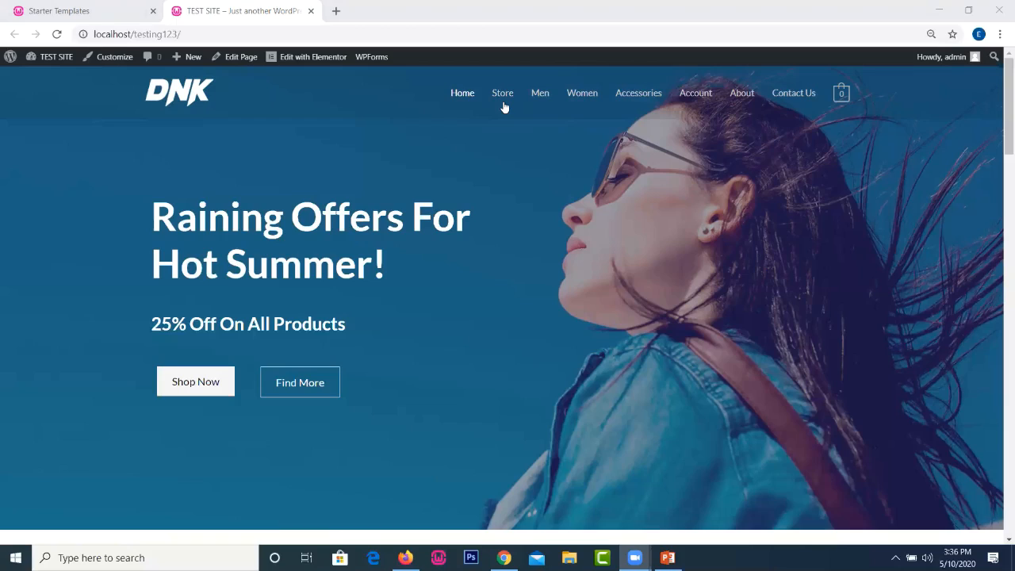
{"action": "mouse_move", "coordinate": [1005, 119]}
{"action": "left_mouse_down"}
{"action": "mouse_move", "coordinate": [1001, 260]}
{"action": "mouse_move", "coordinate": [1000, 107]}
{"action": "left_mouse_up"}
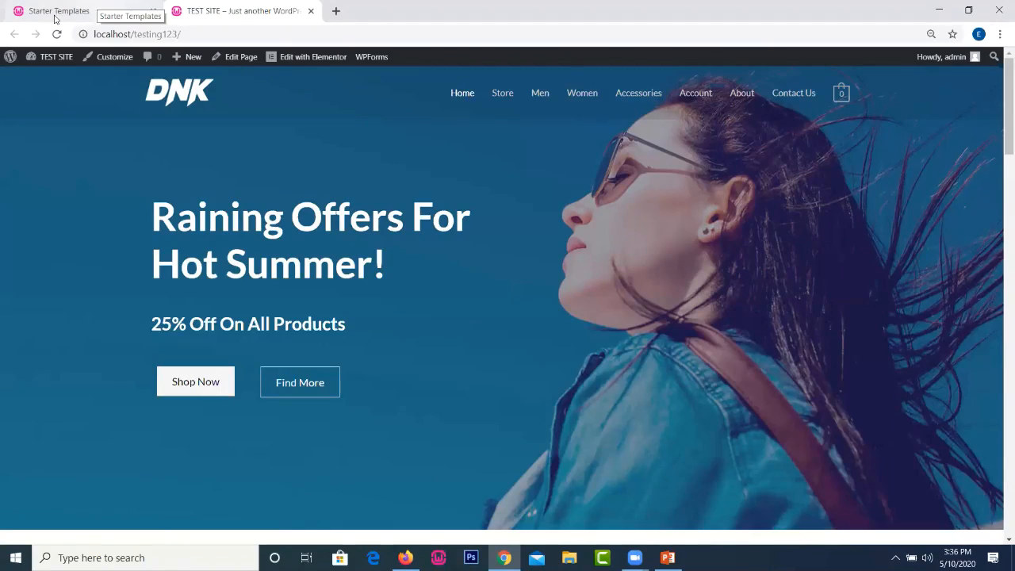
- Open the Store page to view its products and look through the Anchor Bracelet product page, including its description and related products
{"action": "left_click", "coordinate": [511, 96]}
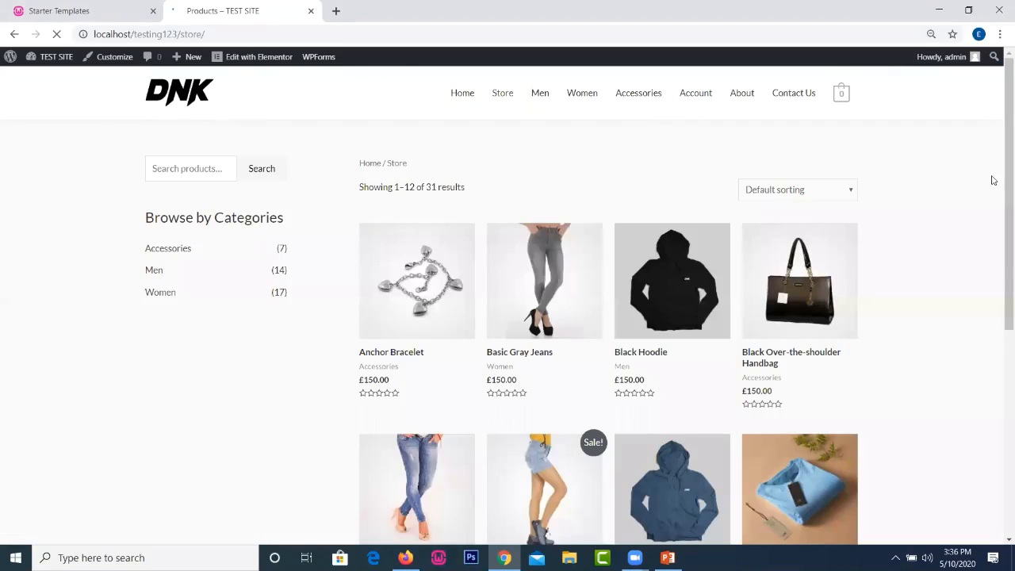
{"action": "scroll", "coordinate": [1001, 187], "scroll_direction": "down", "scroll_amount": 2}
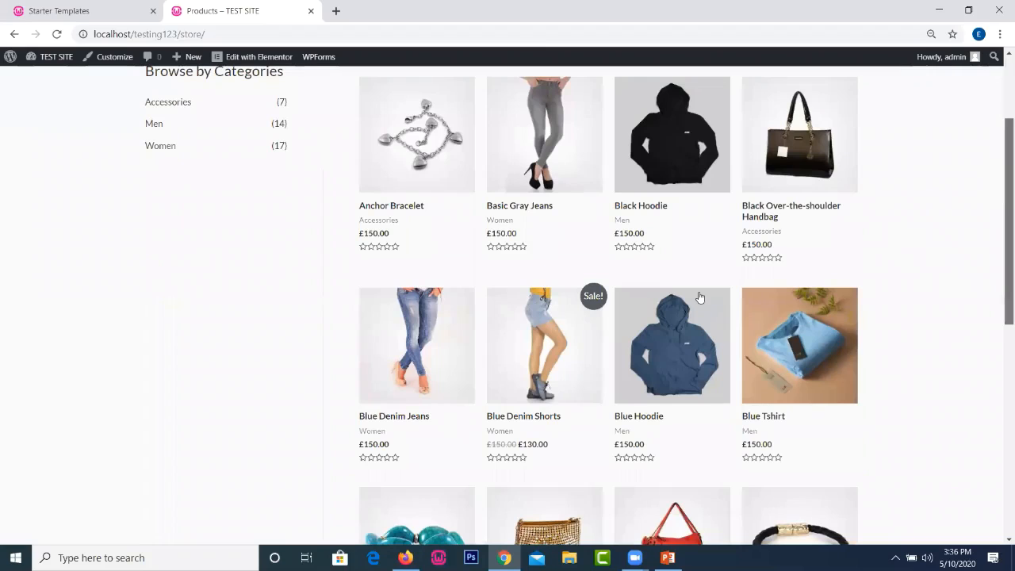
{"action": "scroll", "coordinate": [700, 297], "scroll_direction": "up", "scroll_amount": 2}
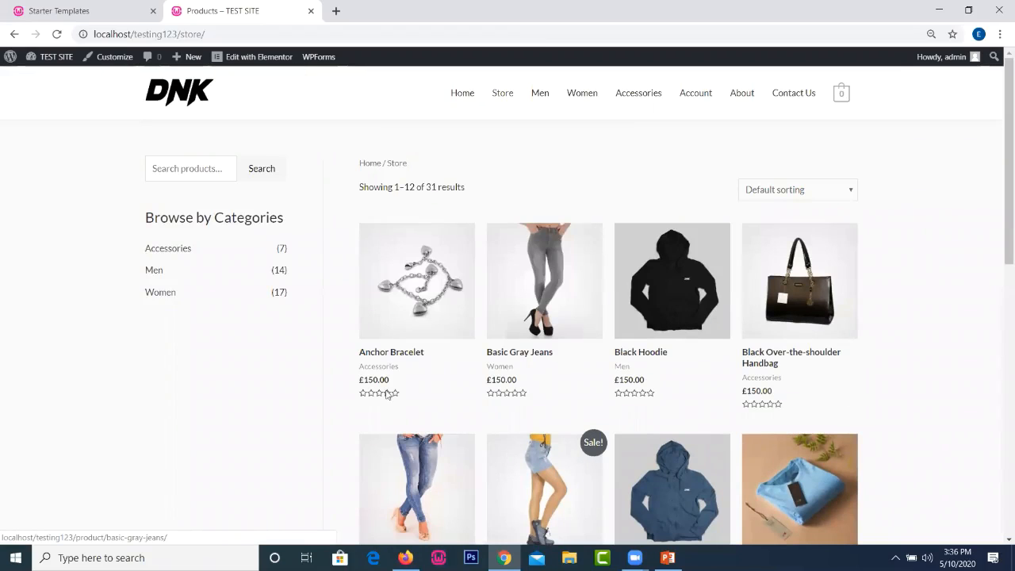
{"action": "left_click", "coordinate": [413, 314]}
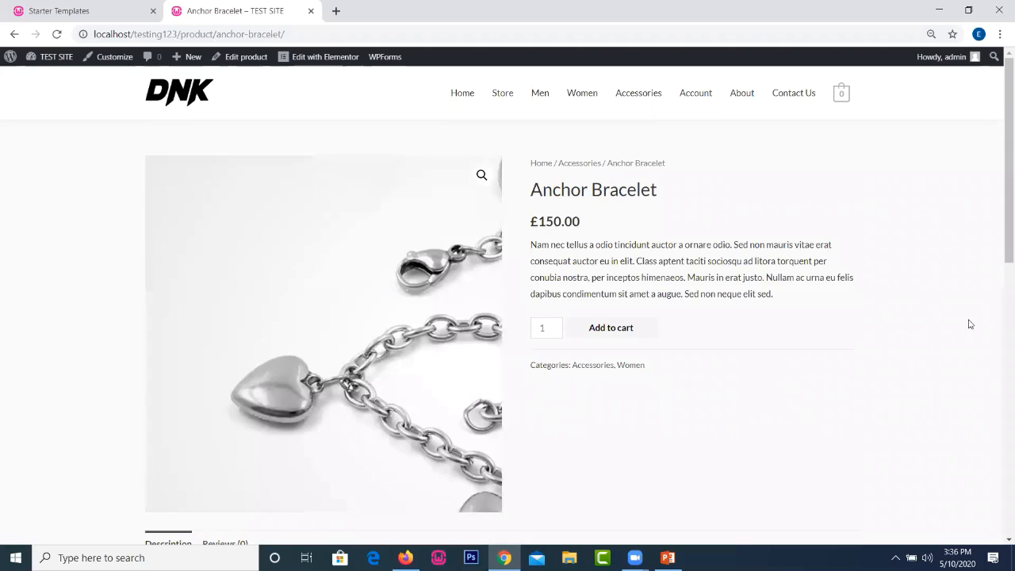
{"action": "scroll", "coordinate": [999, 288], "scroll_direction": "down", "scroll_amount": 3}
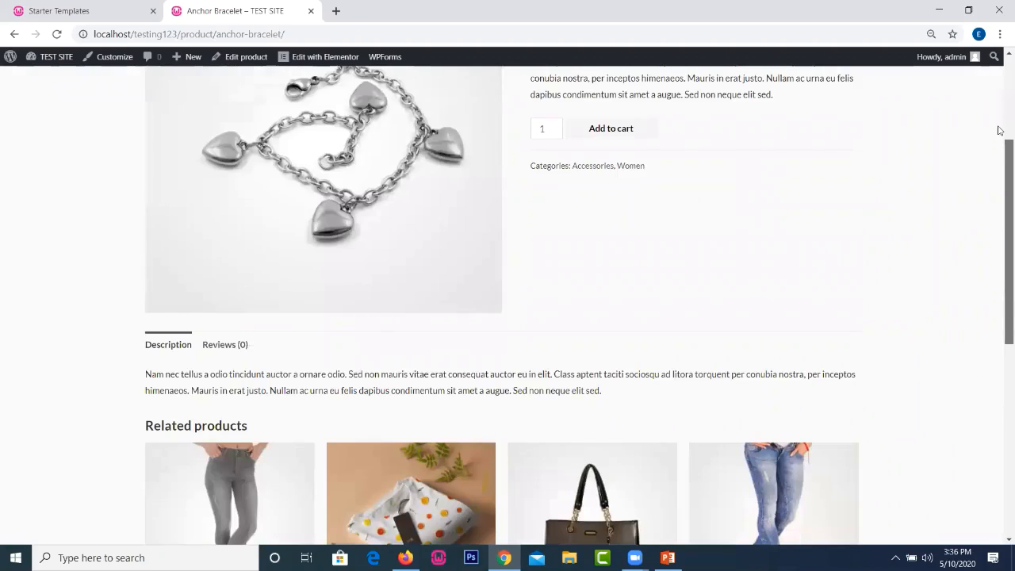
{"action": "scroll", "coordinate": [1001, 131], "scroll_direction": "up", "scroll_amount": 3}
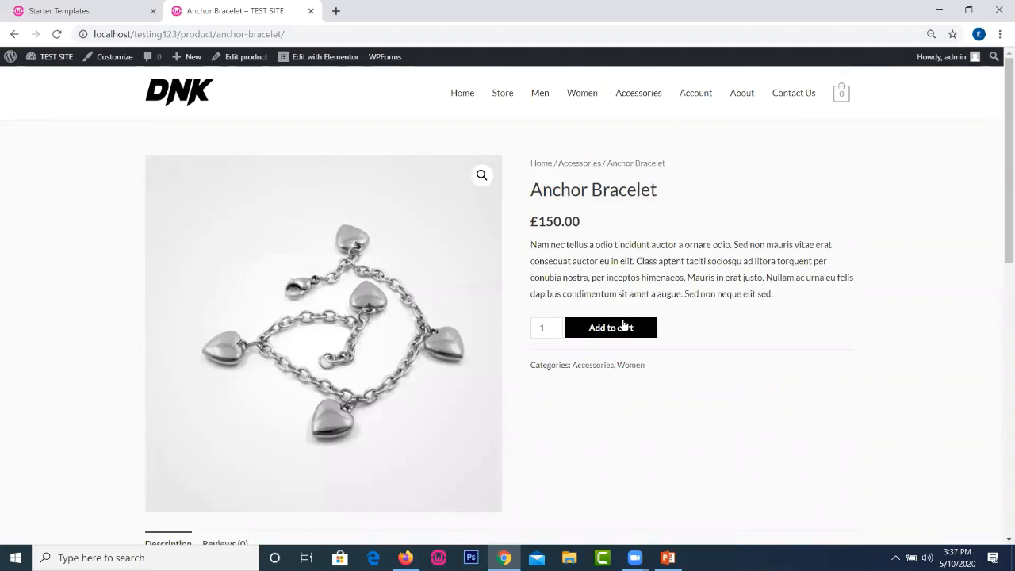
- Visit the site's Men and About pages and look through the About page down to its footer
{"action": "left_click", "coordinate": [540, 93]}
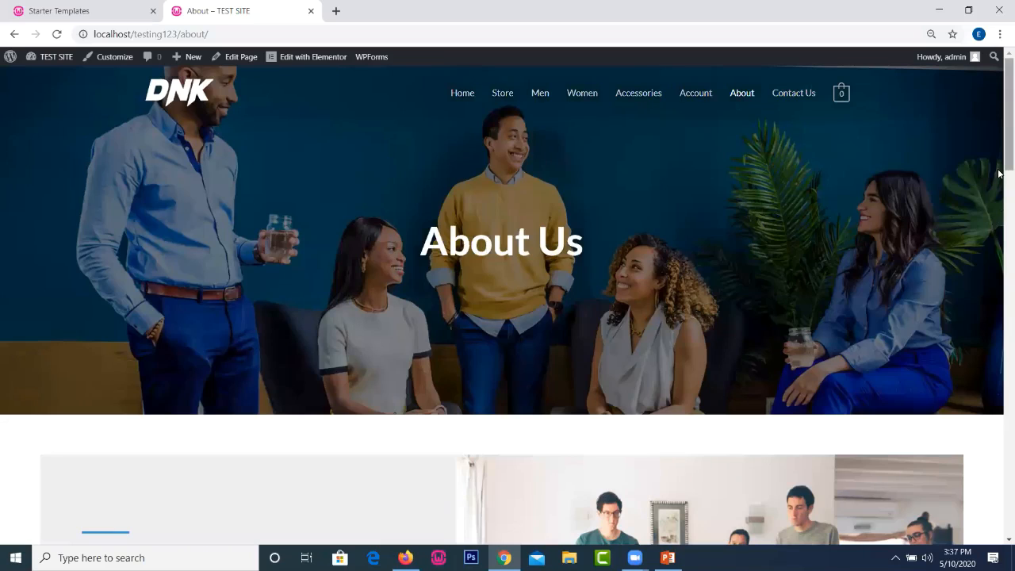
{"action": "scroll", "coordinate": [1000, 252], "scroll_direction": "down", "scroll_amount": 7}
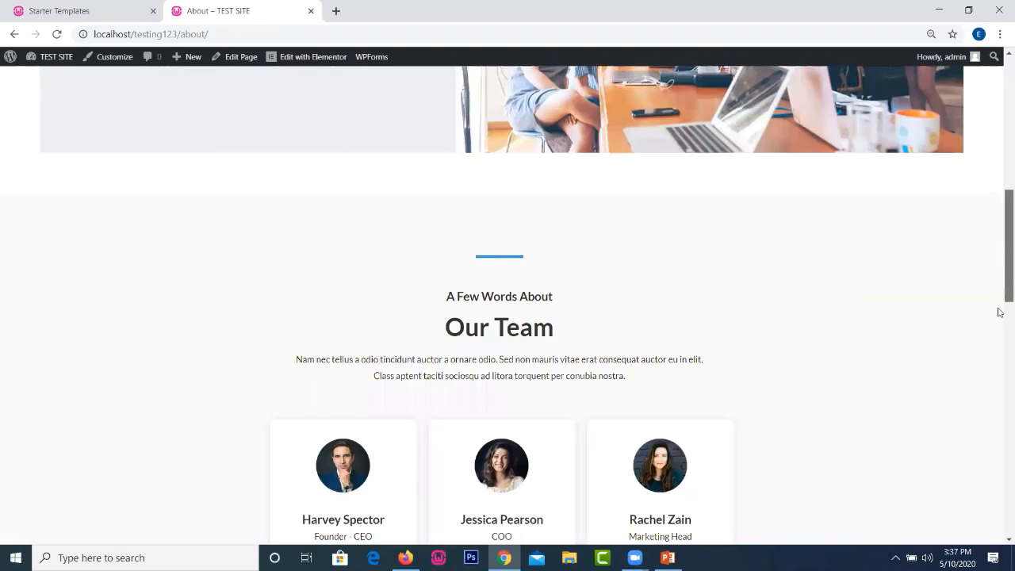
{"action": "scroll", "coordinate": [1000, 225], "scroll_direction": "down", "scroll_amount": 4}
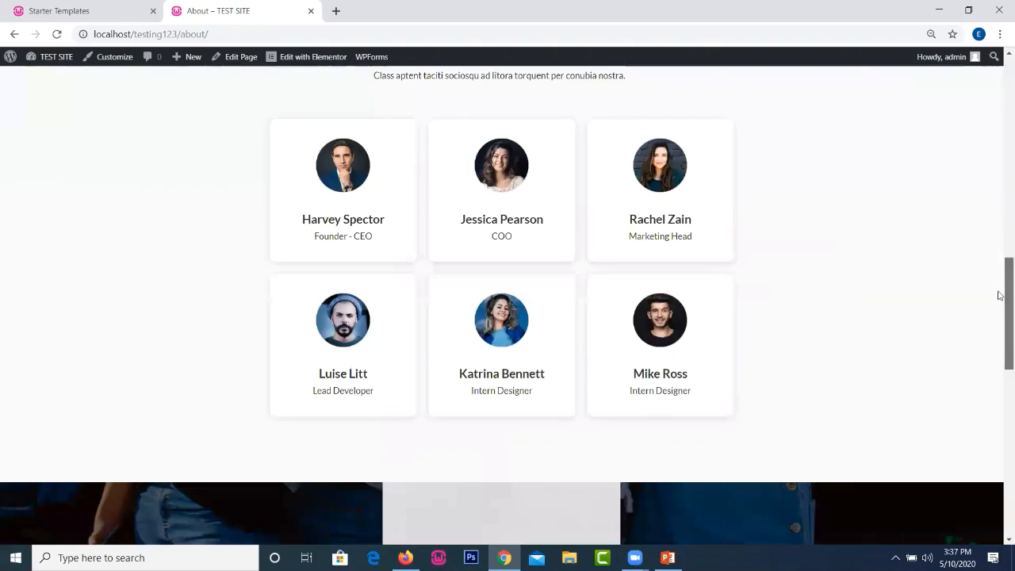
{"action": "scroll", "coordinate": [999, 435], "scroll_direction": "down", "scroll_amount": 8}
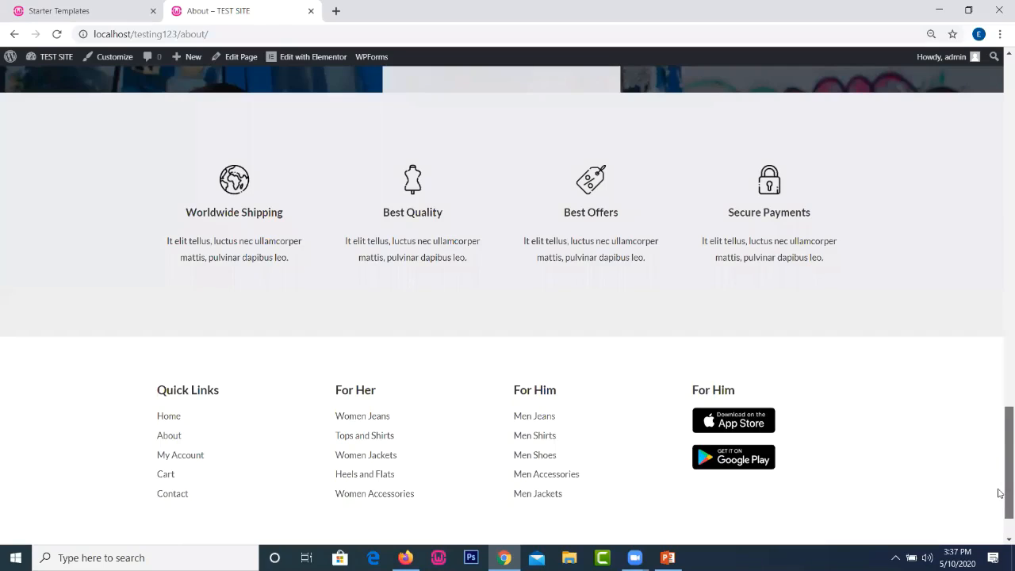
- Look back up through the About page's team section, and look through the Contact Us page's form and details before returning to the home page
{"action": "scroll", "coordinate": [999, 357], "scroll_direction": "up", "scroll_amount": 2}
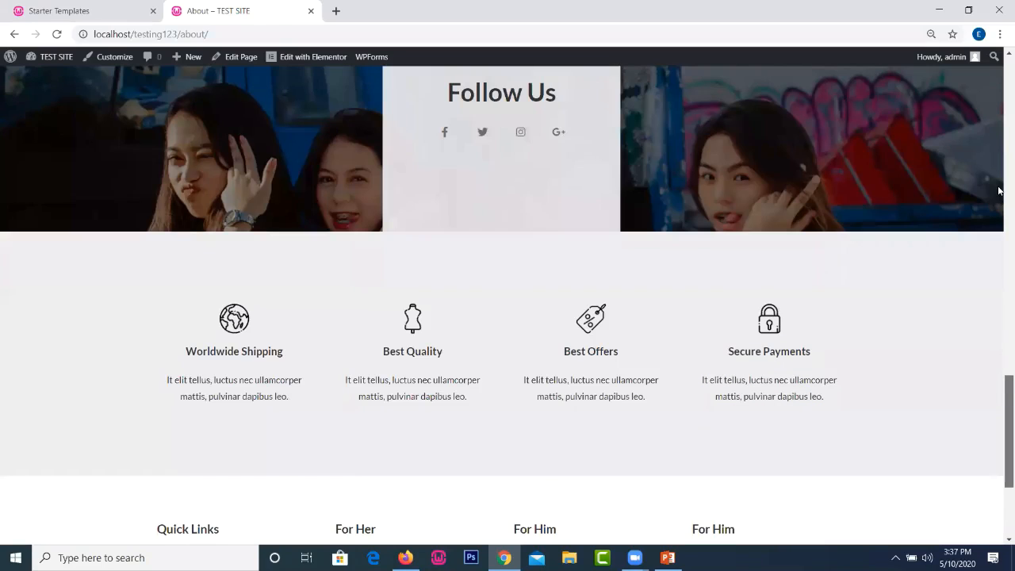
{"action": "scroll", "coordinate": [1000, 318], "scroll_direction": "up", "scroll_amount": 6}
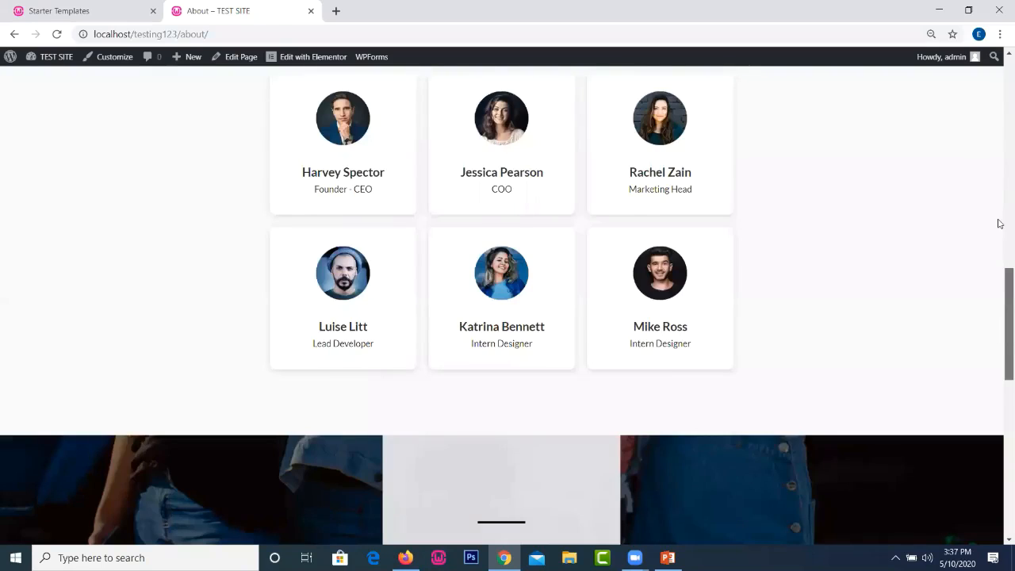
{"action": "scroll", "coordinate": [1000, 262], "scroll_direction": "up", "scroll_amount": 1}
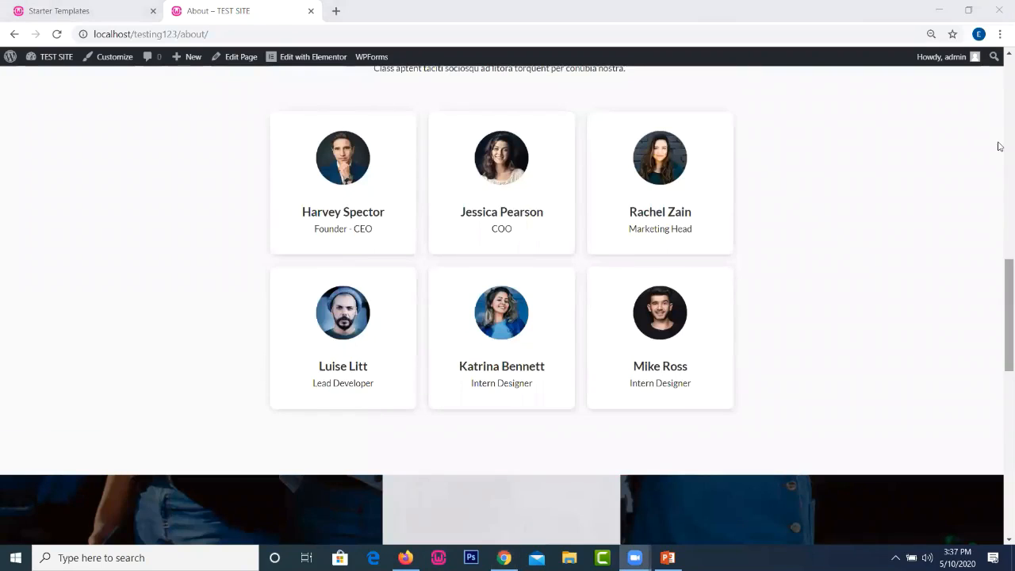
{"action": "scroll", "coordinate": [999, 96], "scroll_direction": "up", "scroll_amount": 10}
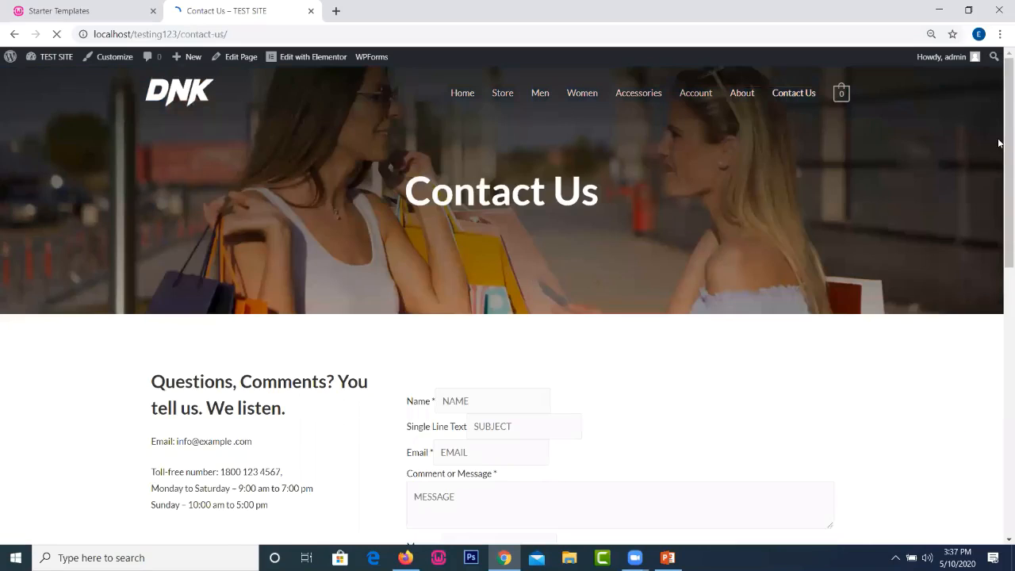
{"action": "scroll", "coordinate": [999, 213], "scroll_direction": "down", "scroll_amount": 3}
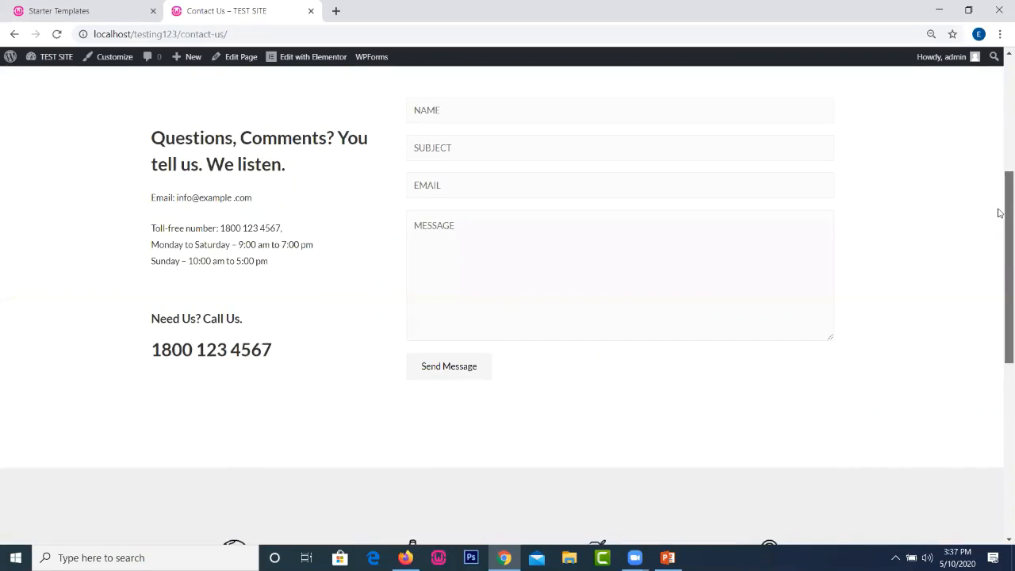
{"action": "scroll", "coordinate": [1000, 212], "scroll_direction": "down", "scroll_amount": 2}
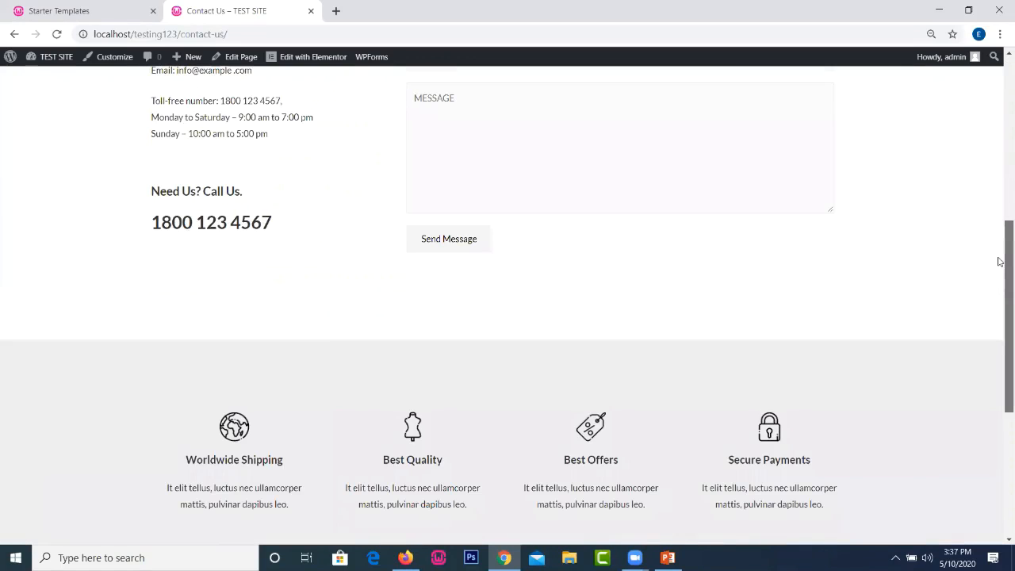
{"action": "left_click", "coordinate": [1002, 83]}
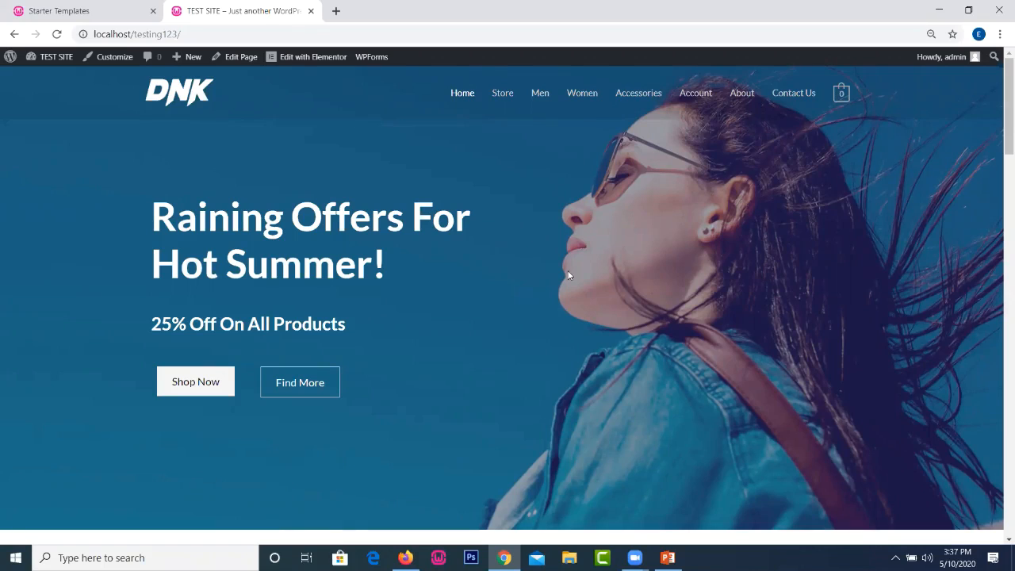
- View the home page's source code in a new tab and look through it to the closing html tag
{"action": "right_click", "coordinate": [509, 181]}
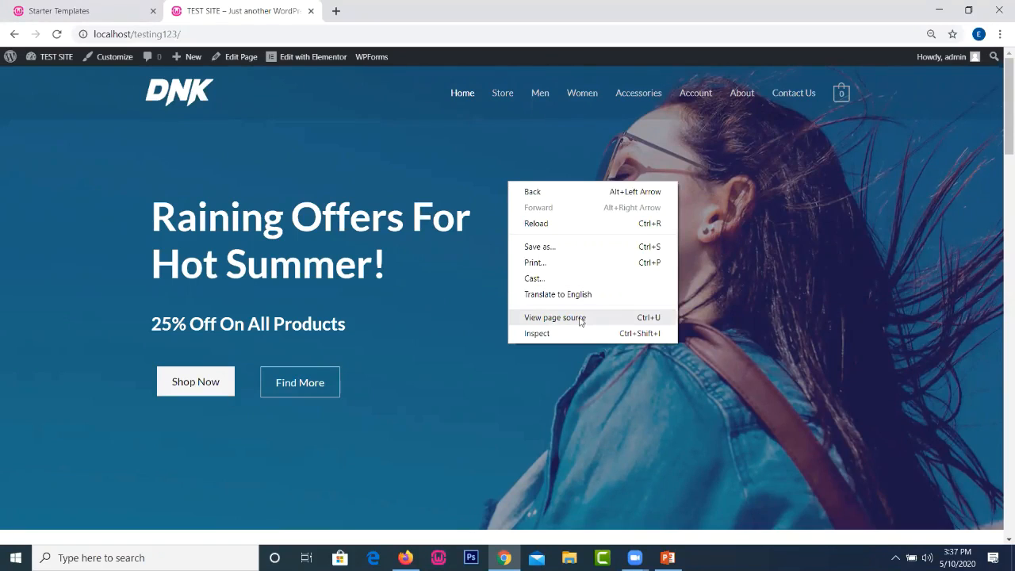
{"action": "key", "text": "Return"}
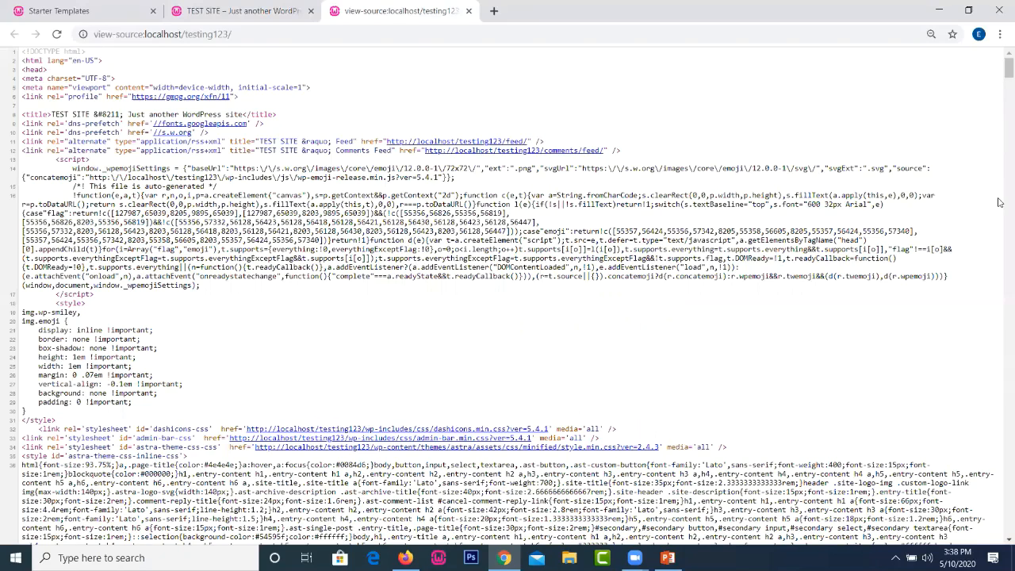
{"action": "left_click_drag", "start_coordinate": [999, 273], "coordinate": [999, 471]}
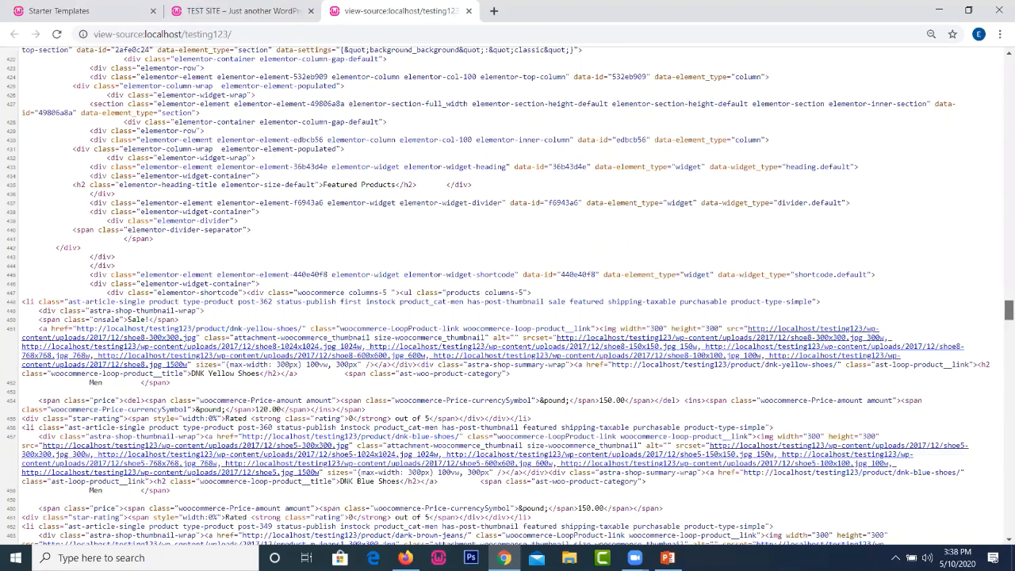
{"action": "left_click_drag", "start_coordinate": [1009, 311], "coordinate": [1009, 525]}
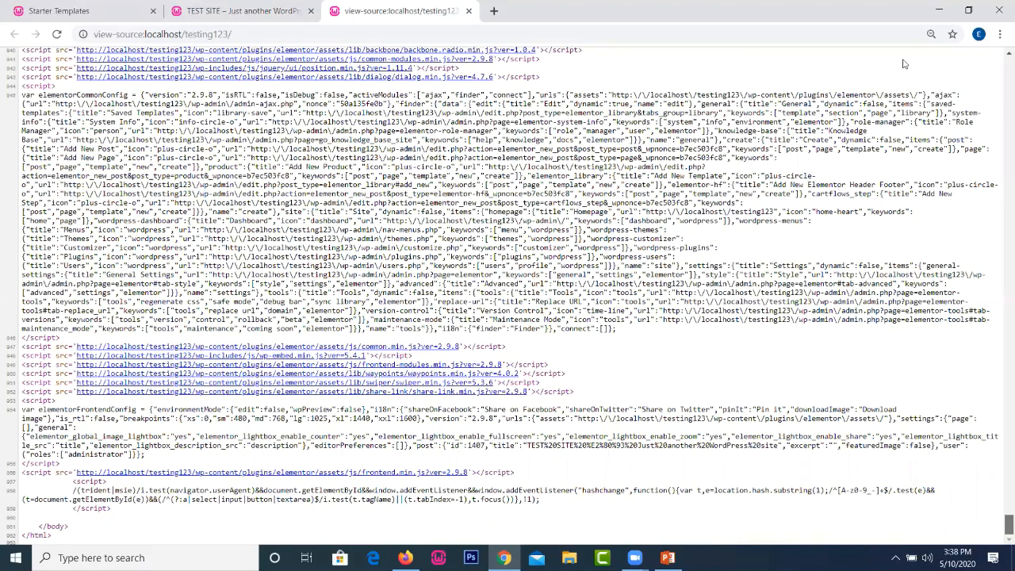
- Compare the rendered home page with its source code, and close the source tab
{"action": "key", "text": "ctrl+shift+Tab"}
{"action": "scroll", "coordinate": [1001, 383], "scroll_direction": "down", "scroll_amount": 7}
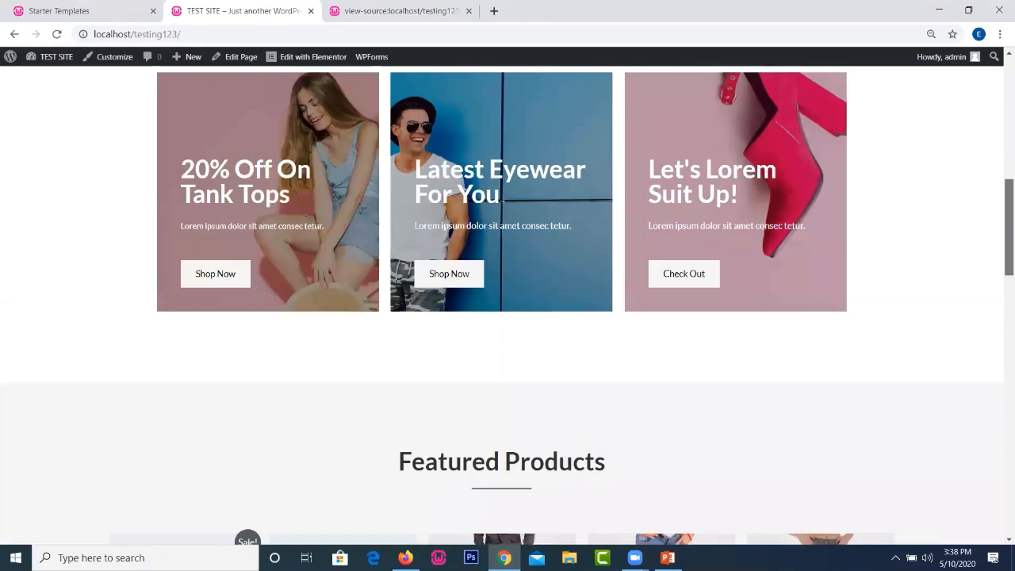
{"action": "scroll", "coordinate": [1001, 383], "scroll_direction": "up", "scroll_amount": 7}
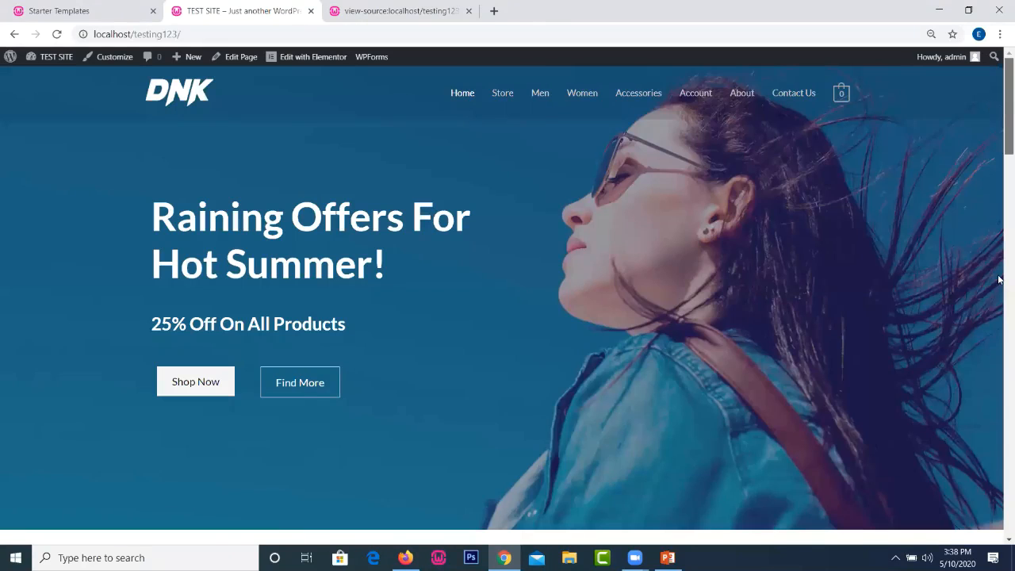
{"action": "scroll", "coordinate": [1000, 279], "scroll_direction": "down", "scroll_amount": 10}
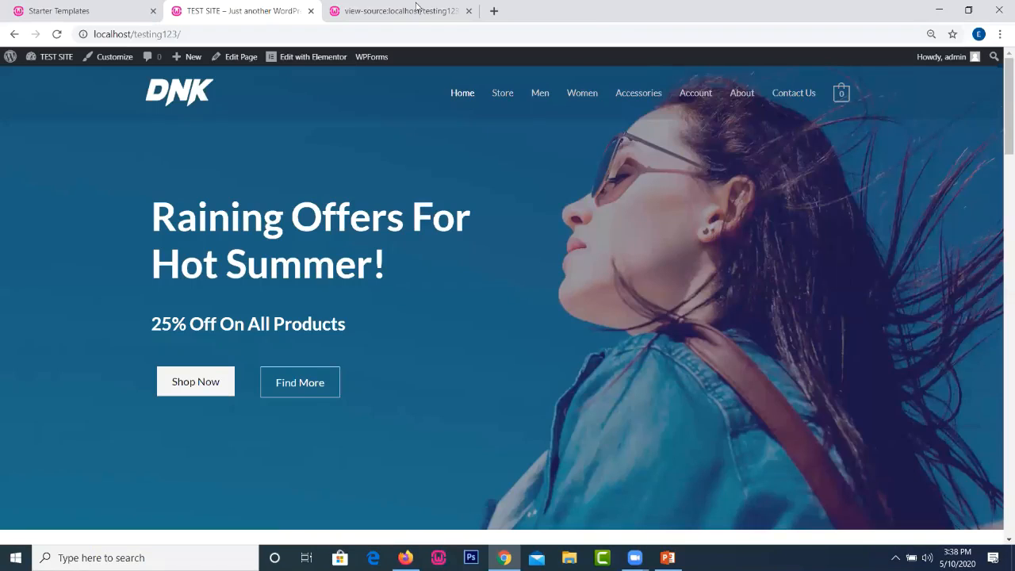
{"action": "left_click", "coordinate": [464, 11]}
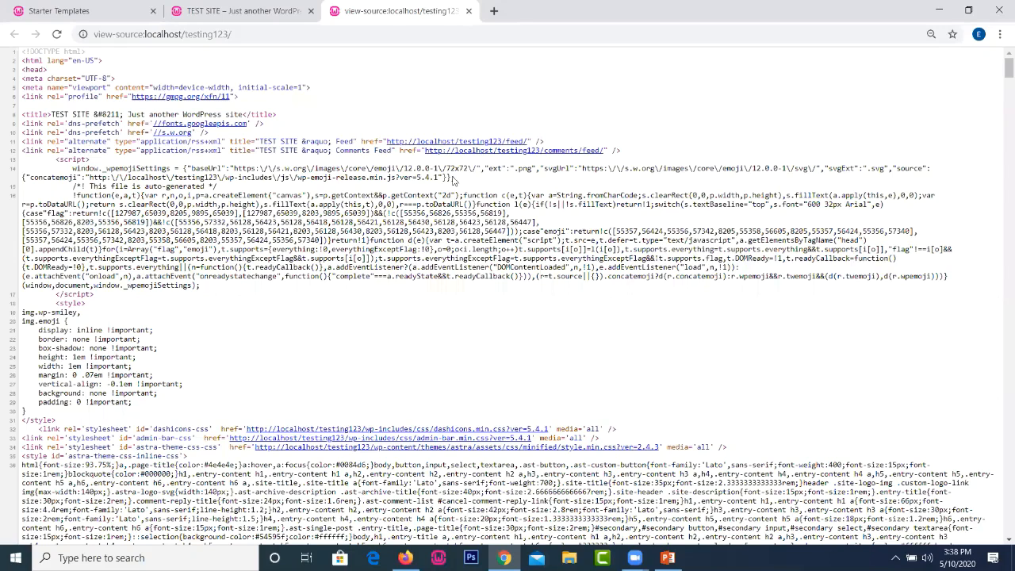
{"action": "key", "text": "ctrl+w"}
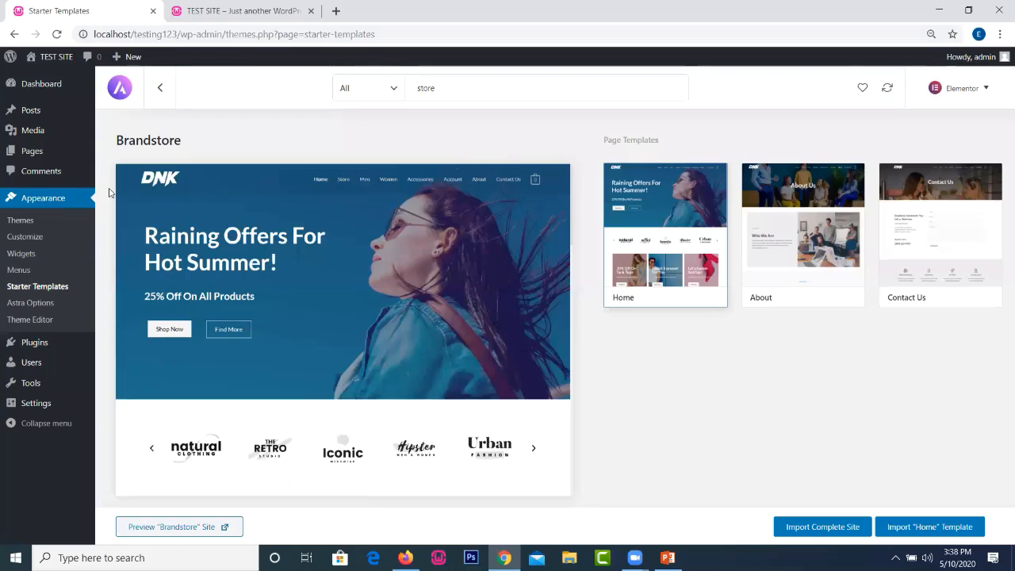
- Open the site's installed plugins list and look through it from Akismet Anti-Spam down to WPForms Lite
{"action": "left_click", "coordinate": [39, 359]}
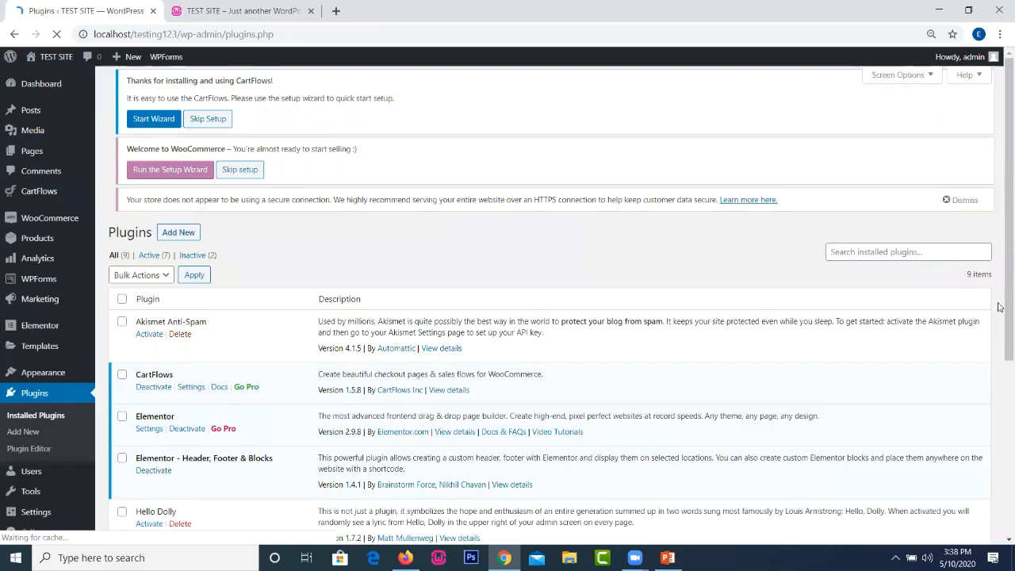
{"action": "scroll", "coordinate": [1001, 262], "scroll_direction": "down", "scroll_amount": 3}
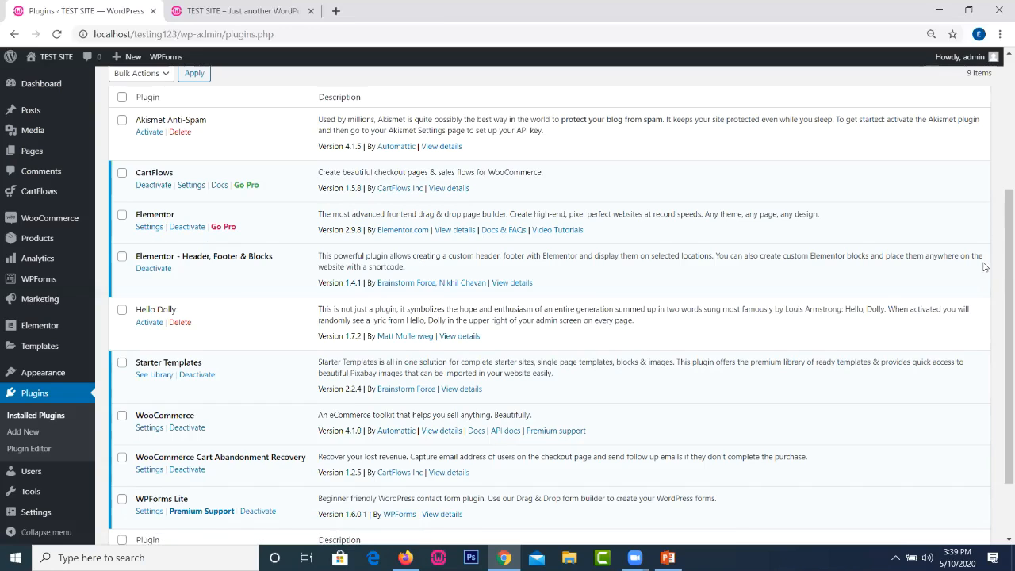
{"action": "left_click_drag", "start_coordinate": [1000, 245], "coordinate": [1000, 288]}
{"action": "scroll", "coordinate": [409, 377], "scroll_direction": "down", "scroll_amount": 2}
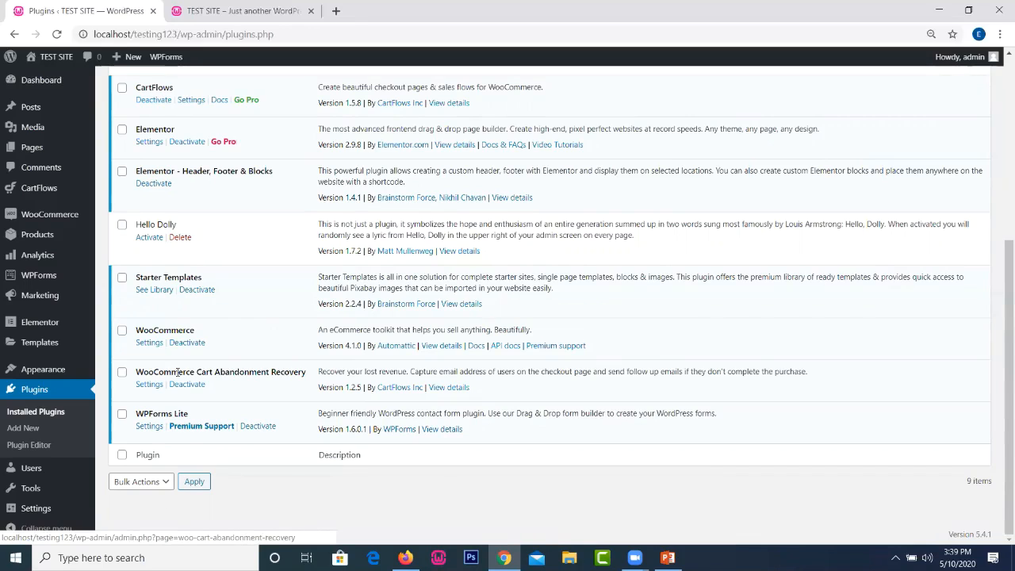
- Fill in the Contact Us form with a sample name and e-mail, the subject "gfjfhjkf" and the message "gfbjgfsdfgsiodgh"
{"action": "left_click", "coordinate": [245, 6]}
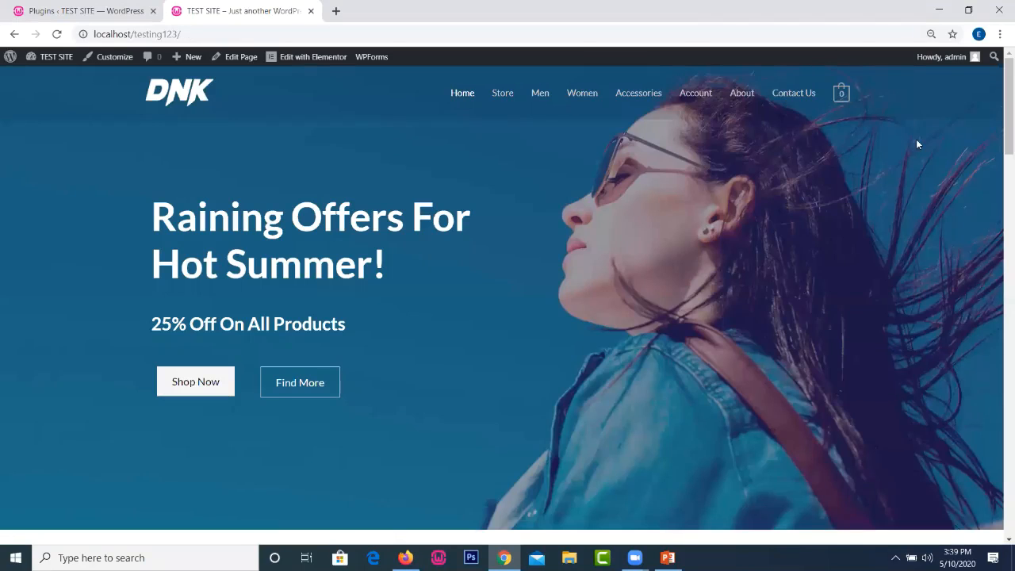
{"action": "left_click", "coordinate": [800, 92]}
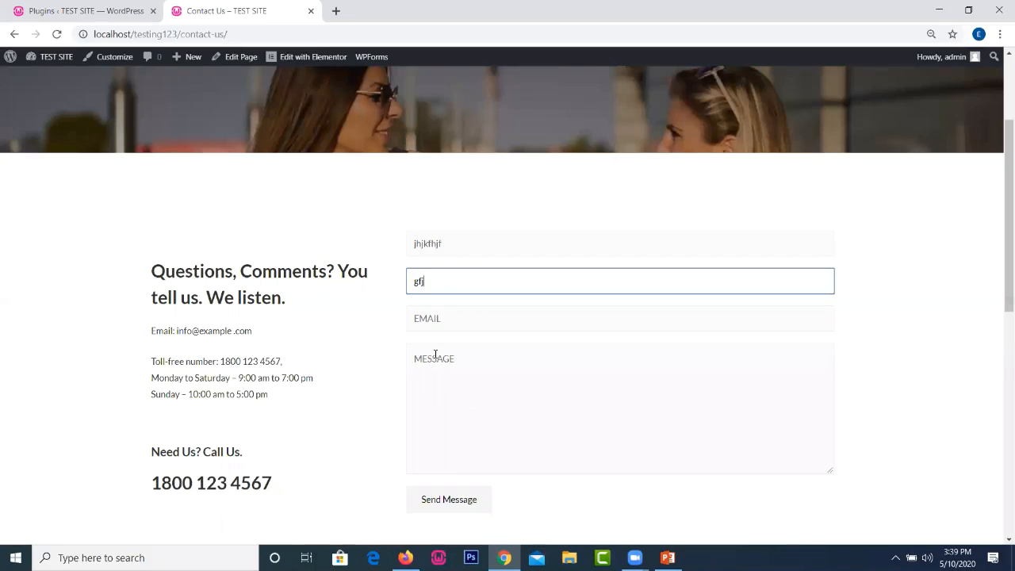
{"action": "type", "text": "fhjkf"}
{"action": "key", "text": "Tab"}
{"action": "type", "text": "jjfhjfhj"}
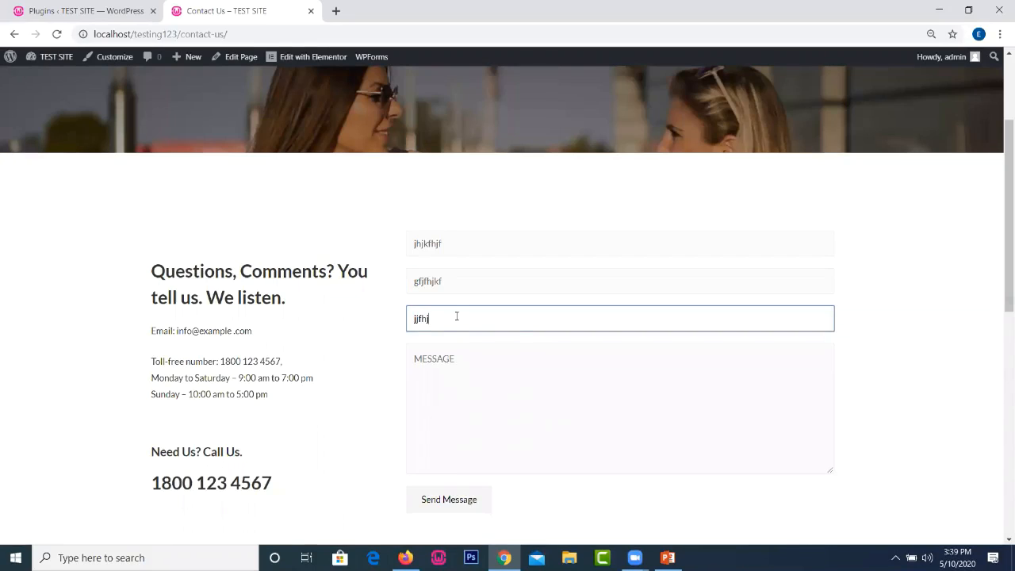
{"action": "key", "text": "Tab"}
{"action": "left_click", "coordinate": [457, 316]}
{"action": "type", "text": "@gdfgh."}
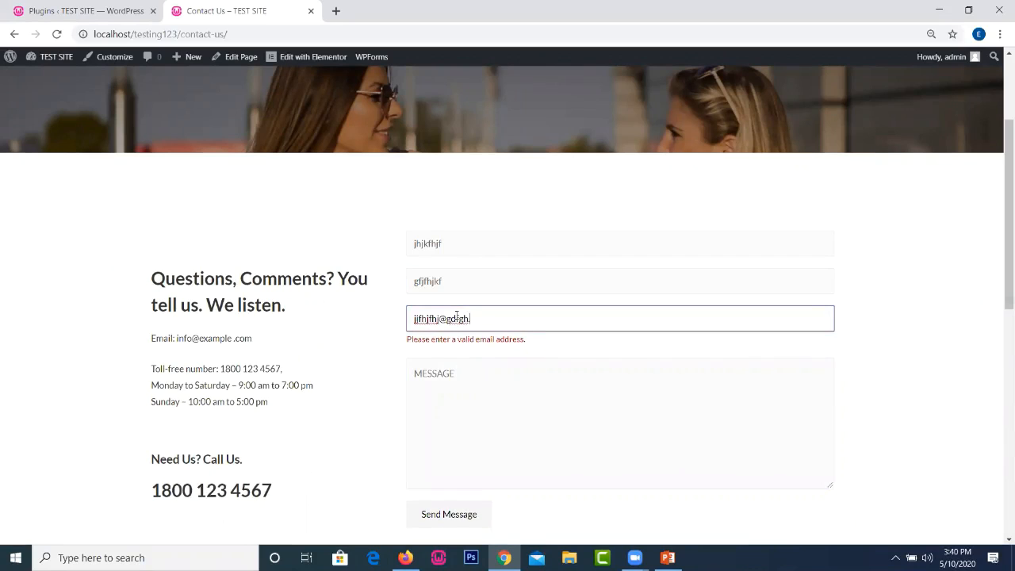
{"action": "type", "text": "com"}
{"action": "key", "text": "Tab"}
{"action": "type", "text": "gfbjgfsdfgsiodgH"}
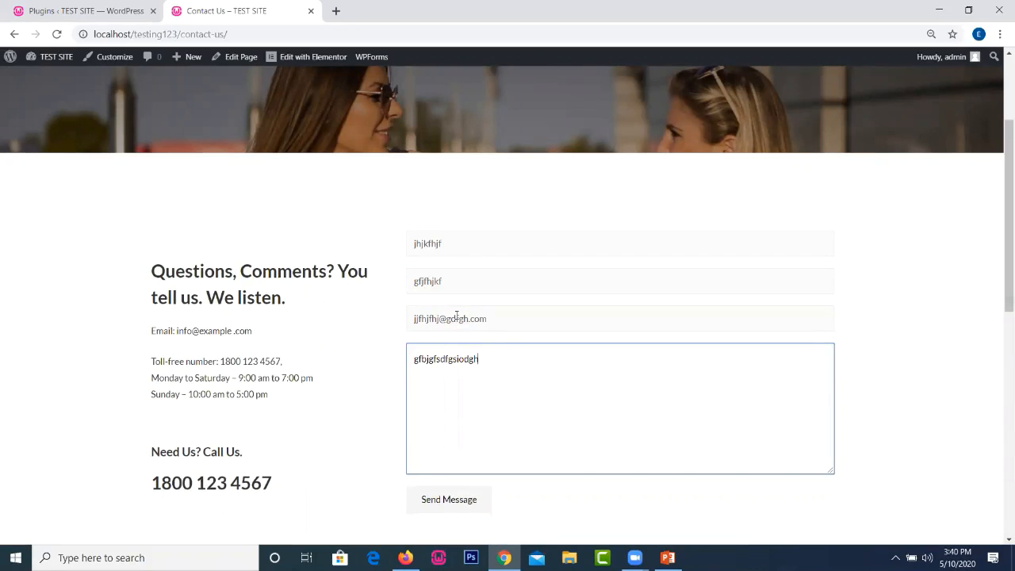
- Open the Elementor settings in the dashboard and enable the Header Footers Template post type
{"action": "left_click", "coordinate": [112, 12]}
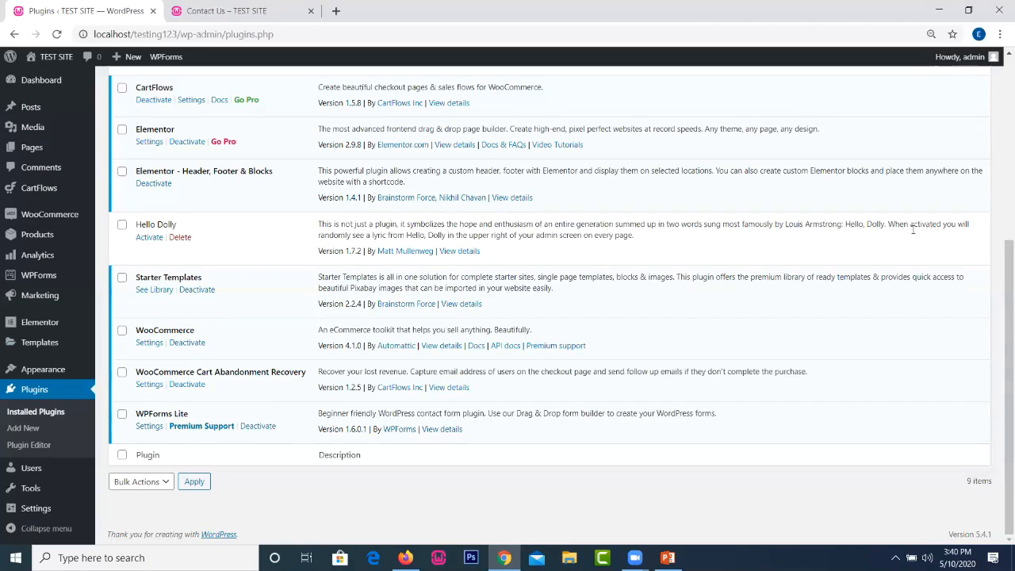
{"action": "scroll", "coordinate": [1000, 332], "scroll_direction": "up", "scroll_amount": 4}
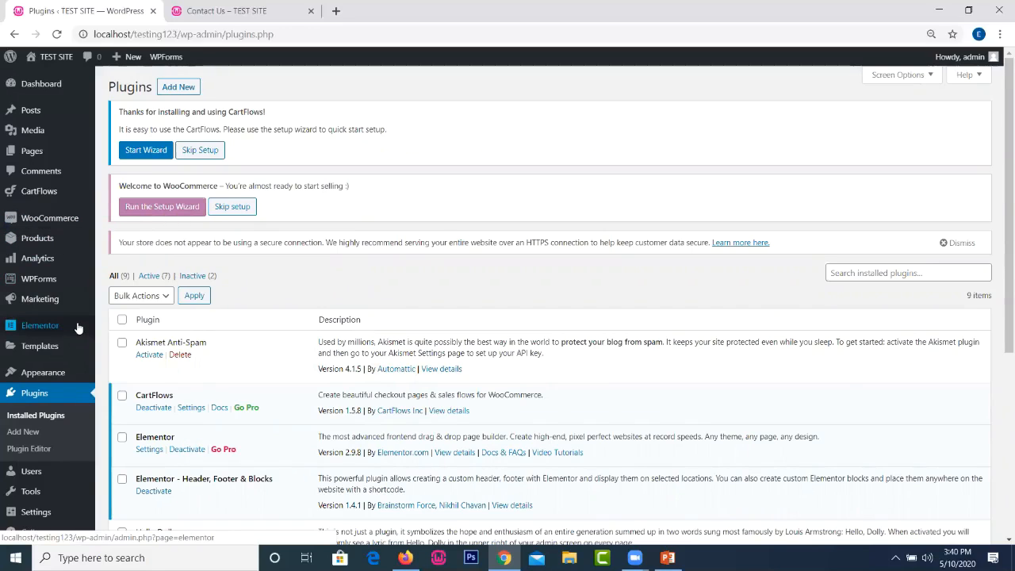
{"action": "mouse_move", "coordinate": [79, 327]}
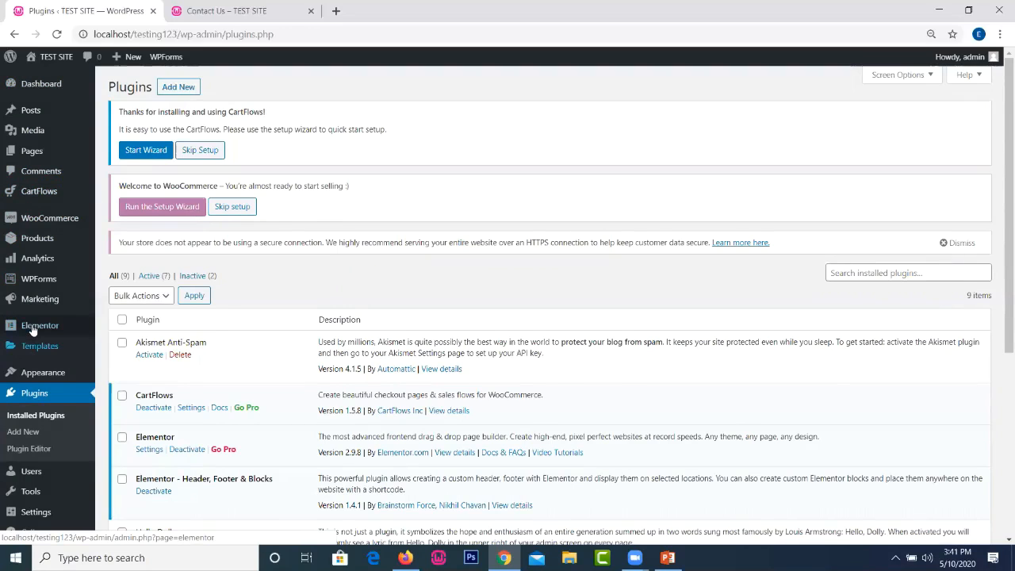
{"action": "mouse_move", "coordinate": [32, 330]}
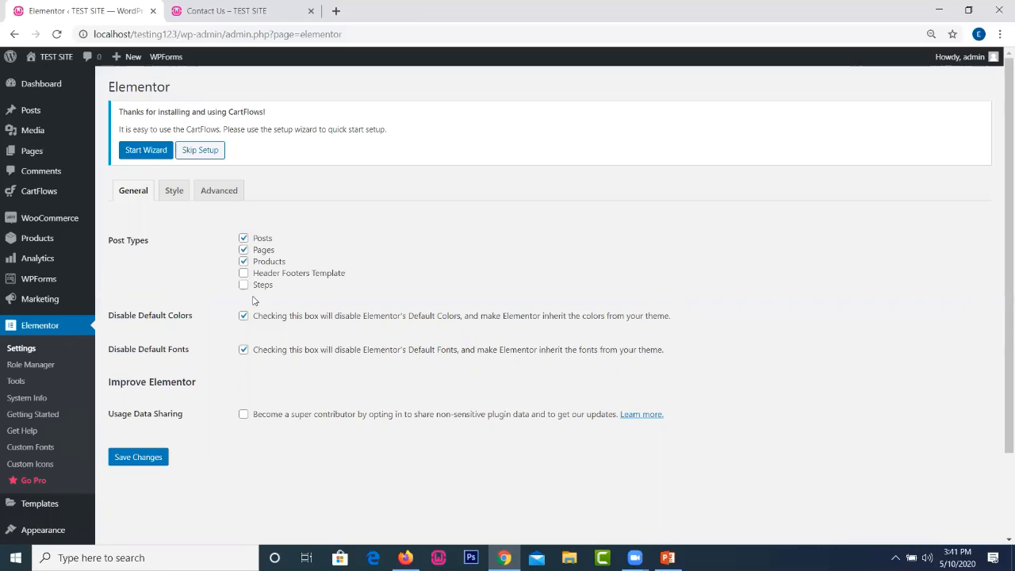
{"action": "left_click", "coordinate": [271, 275]}
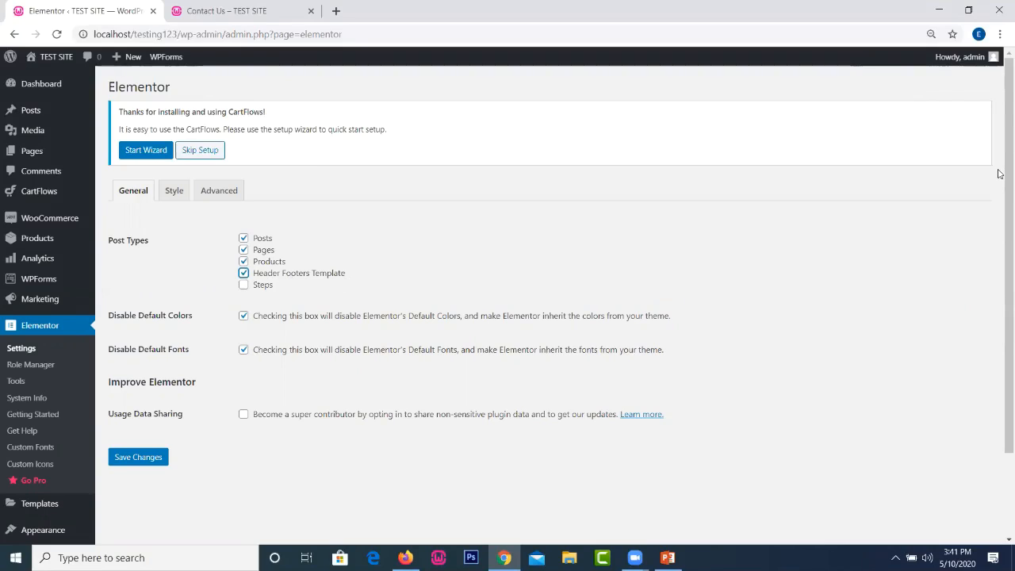
- Look through the Contact Us page below its form and return to the general Elementor settings
{"action": "key", "text": "ctrl+Tab"}
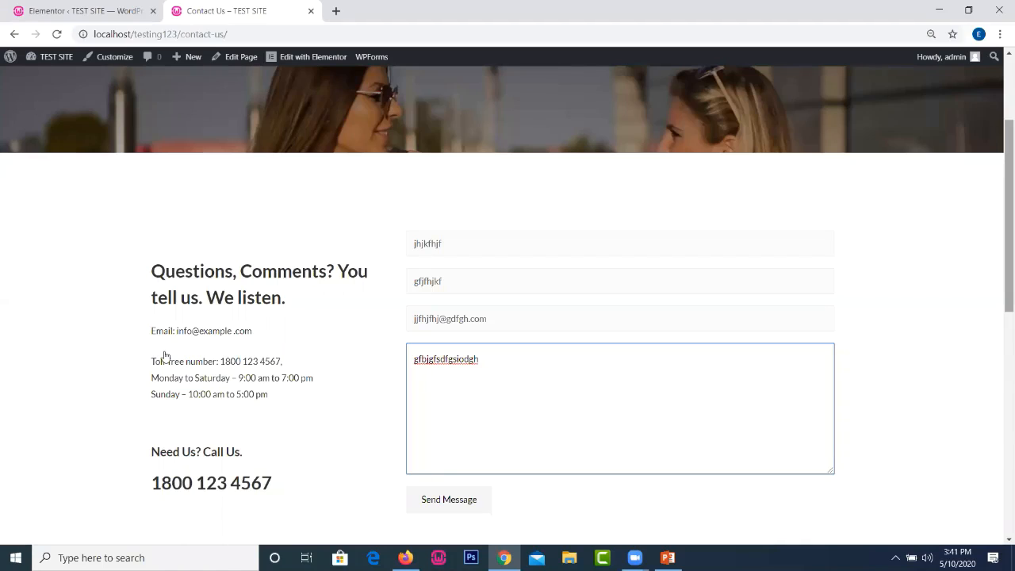
{"action": "scroll", "coordinate": [164, 356], "scroll_direction": "down", "scroll_amount": 6}
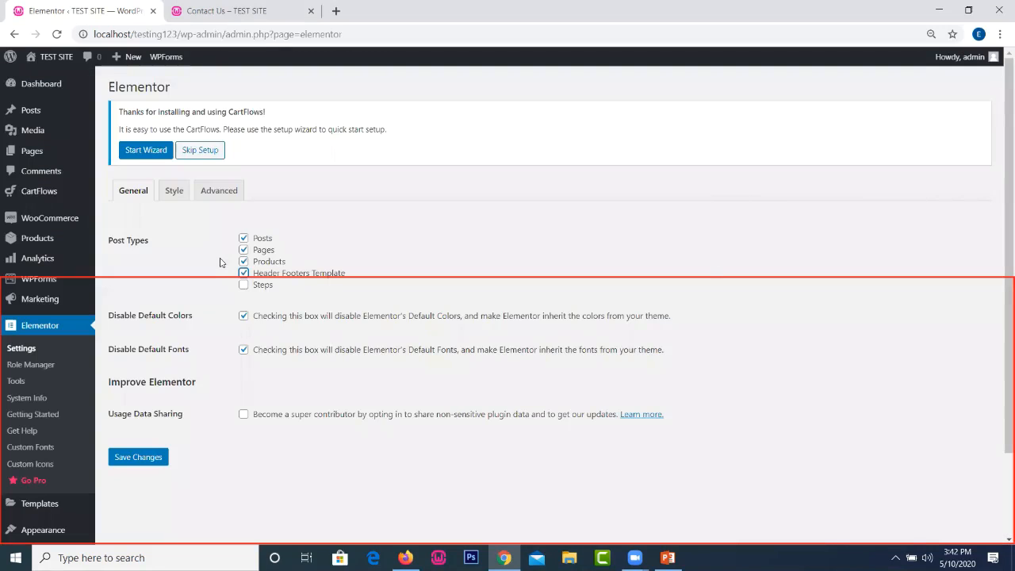
{"action": "left_click", "coordinate": [724, 238]}
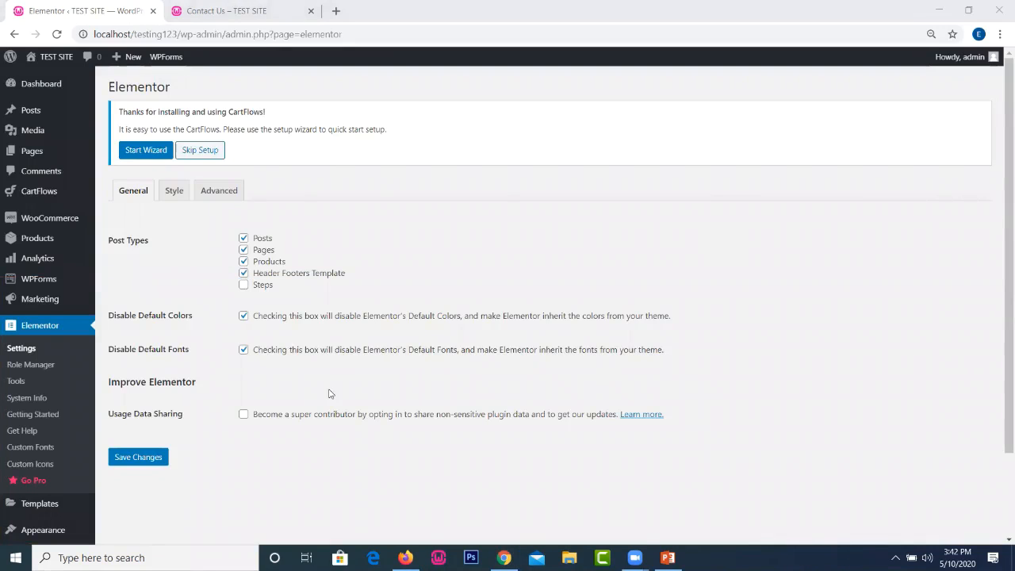
{"action": "left_click", "coordinate": [293, 386]}
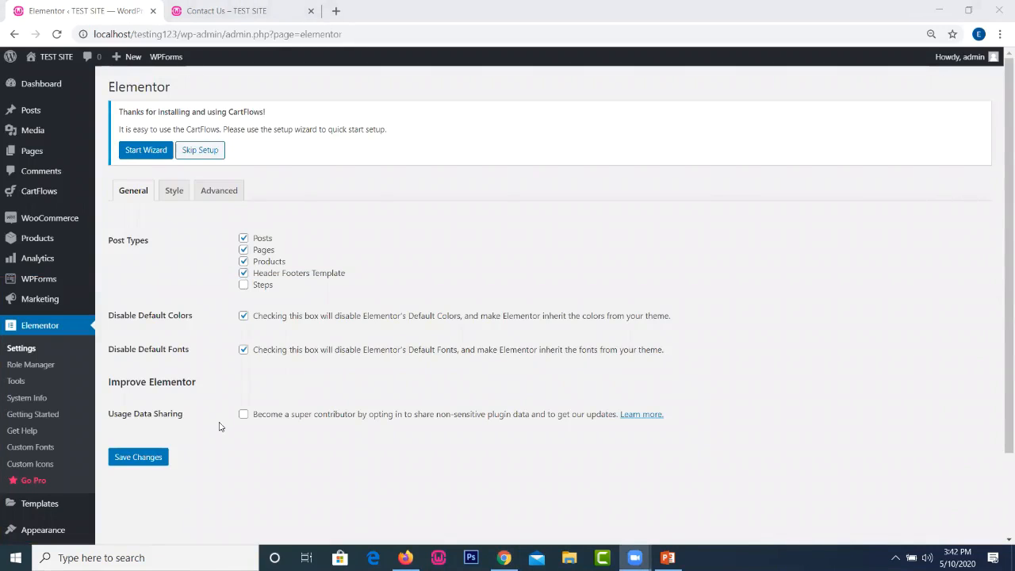
- Look through Elementor's style settings, from default fonts and content width to breakpoints and image lightbox
{"action": "left_click", "coordinate": [165, 192]}
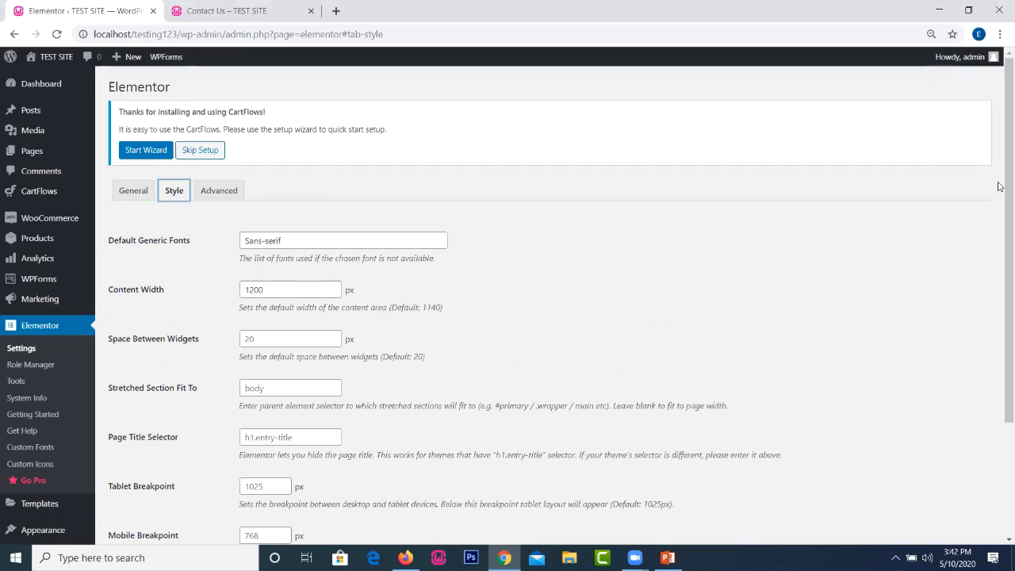
{"action": "scroll", "coordinate": [999, 412], "scroll_direction": "down", "scroll_amount": 3}
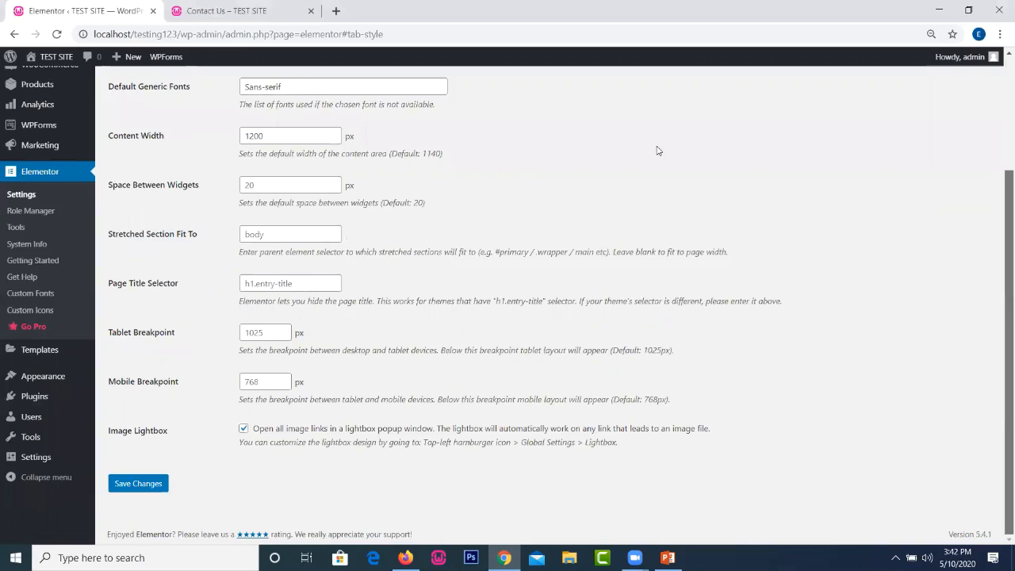
- Review Elementor's advanced settings, from CSS print method to Font Awesome 4 support, and return to its general settings
{"action": "scroll", "coordinate": [215, 197], "scroll_direction": "up", "scroll_amount": 3}
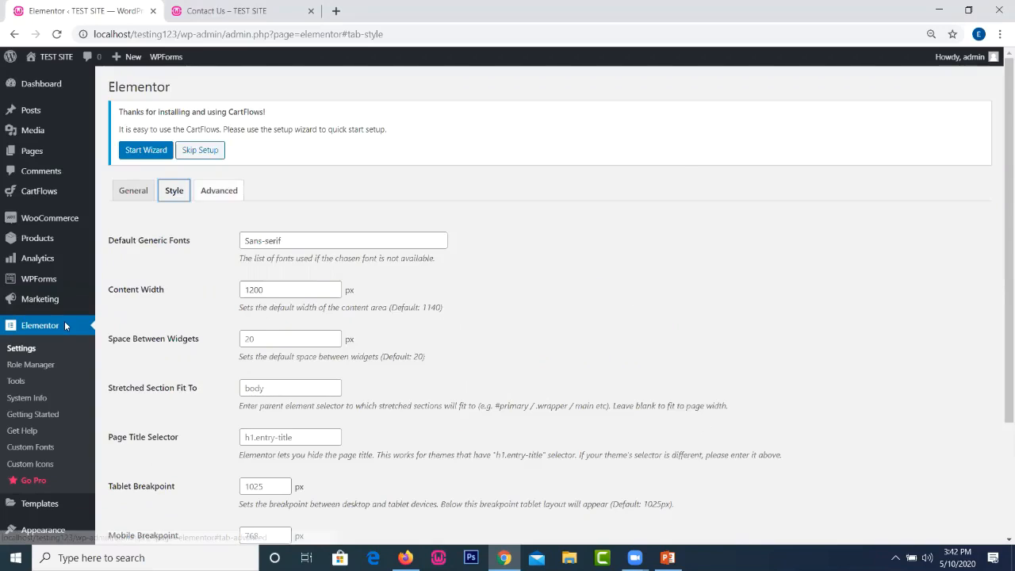
{"action": "left_click", "coordinate": [219, 190]}
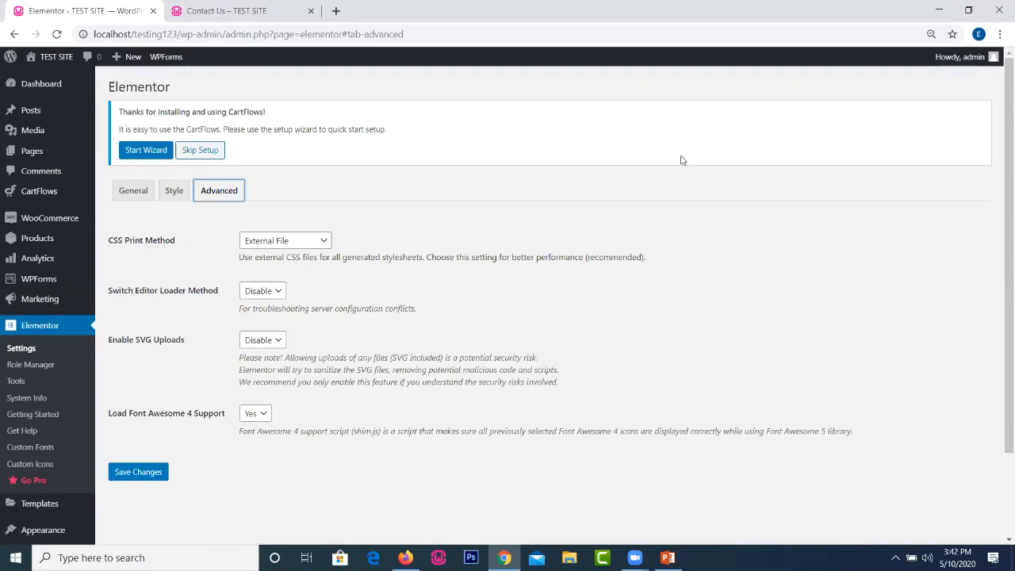
{"action": "left_click", "coordinate": [133, 190]}
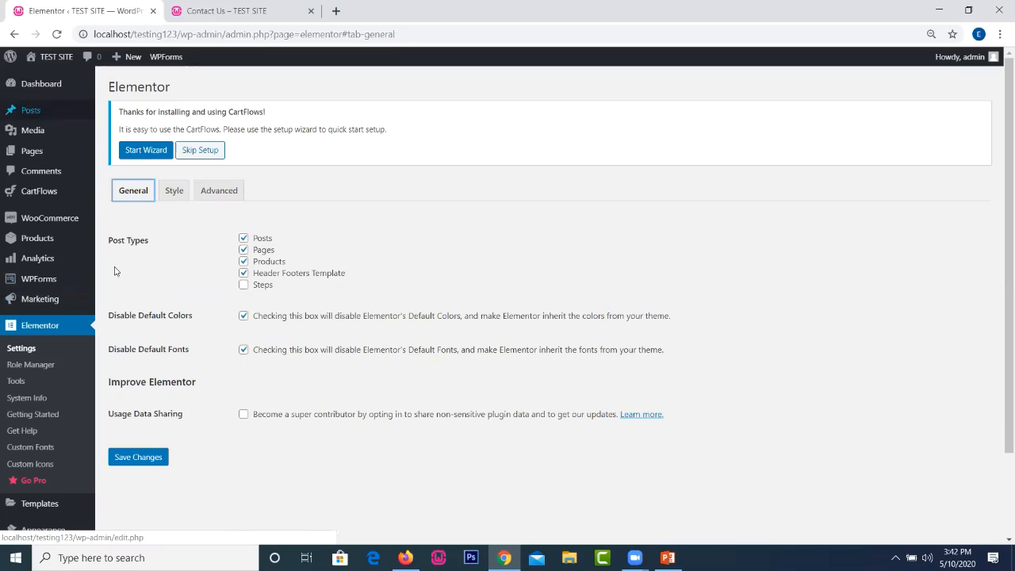
{"action": "mouse_move", "coordinate": [36, 157]}
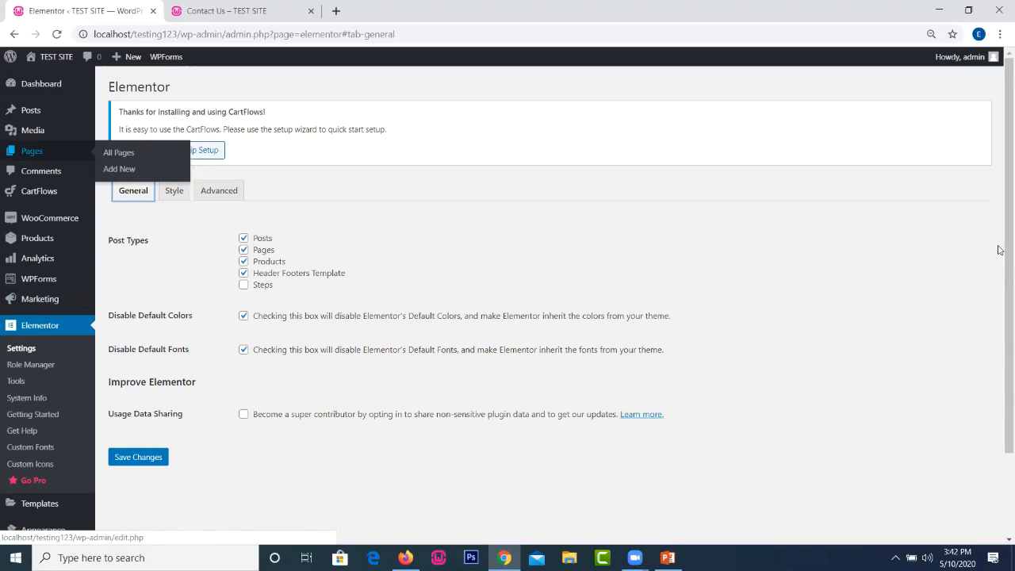
- Review the Contact Us page from its footer up to the site header, and return to the Elementor settings
{"action": "key", "text": "ctrl+Tab"}
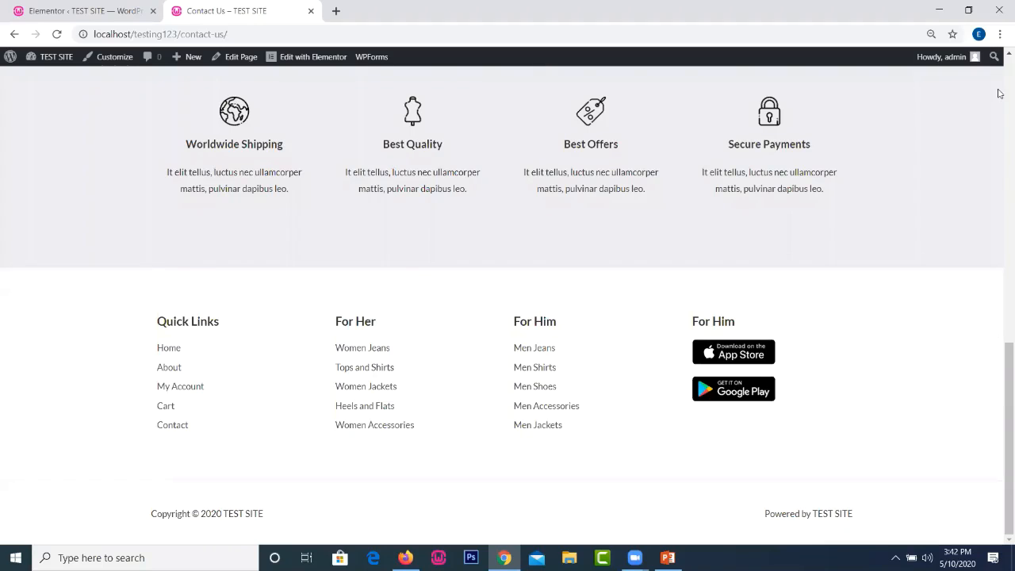
{"action": "scroll", "coordinate": [1000, 94], "scroll_direction": "up", "scroll_amount": 5}
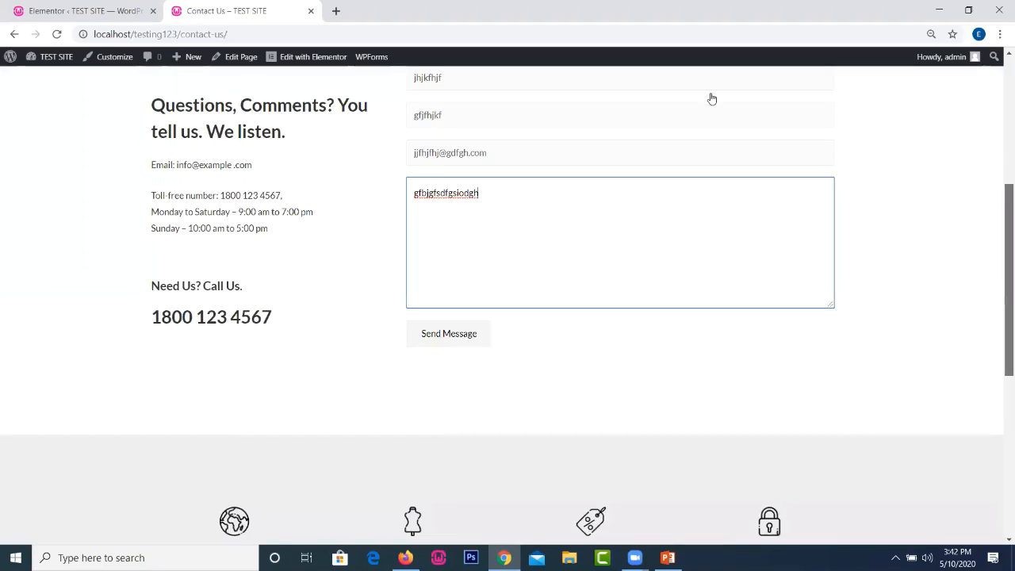
{"action": "scroll", "coordinate": [712, 99], "scroll_direction": "up", "scroll_amount": 4}
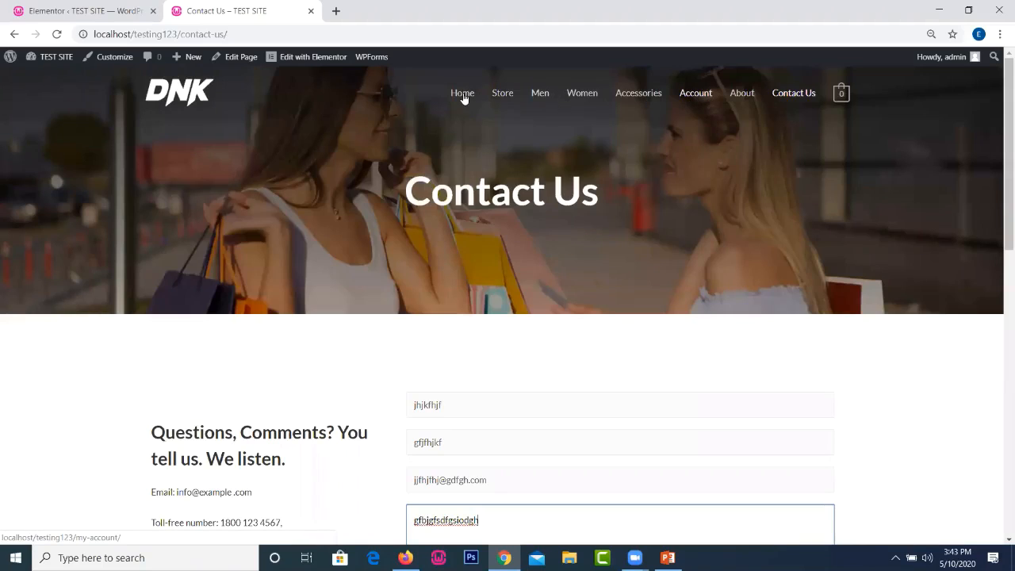
{"action": "left_click", "coordinate": [83, 13]}
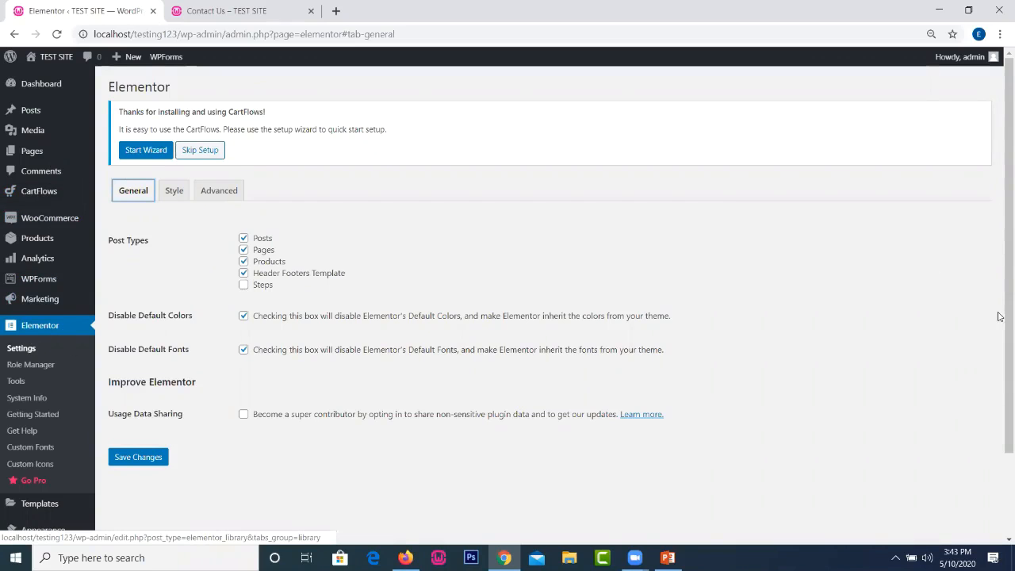
- Open the site's General Settings and look over the title, address, role, language and timezone options
{"action": "scroll", "coordinate": [999, 317], "scroll_direction": "down", "scroll_amount": 2}
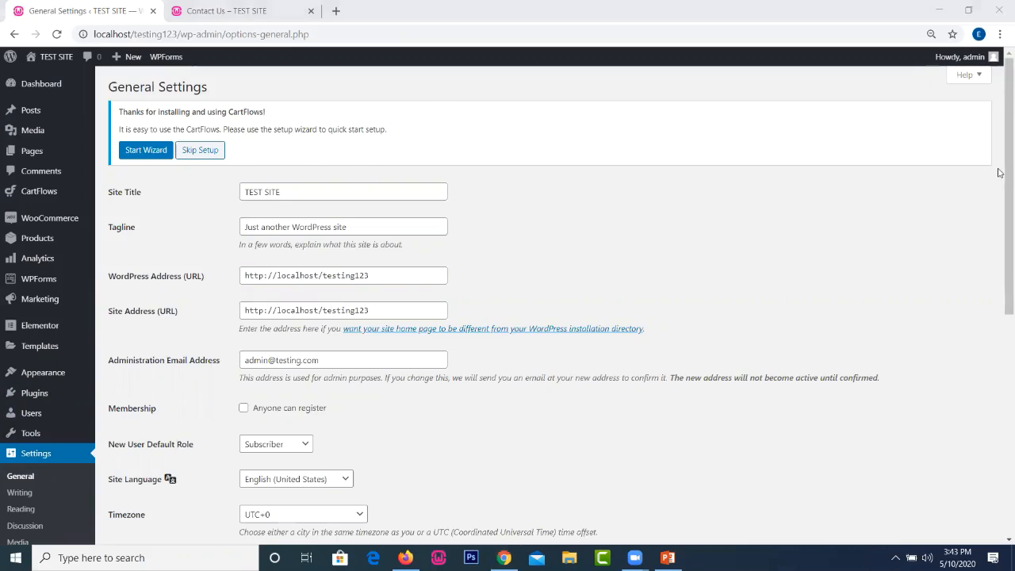
{"action": "scroll", "coordinate": [1001, 186], "scroll_direction": "down", "scroll_amount": 2}
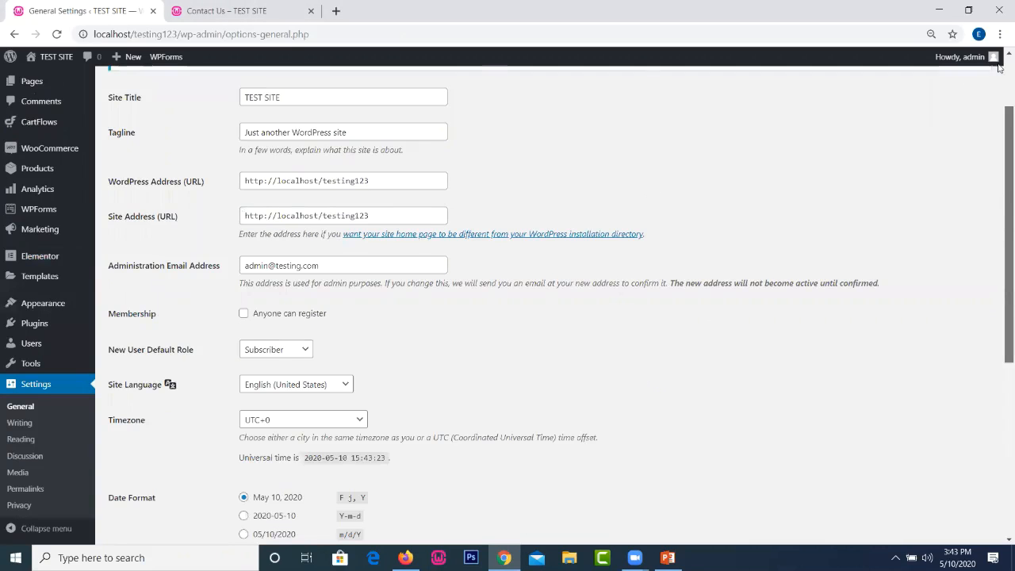
{"action": "scroll", "coordinate": [367, 225], "scroll_direction": "down", "scroll_amount": 2}
{"action": "scroll", "coordinate": [319, 199], "scroll_direction": "up", "scroll_amount": 5}
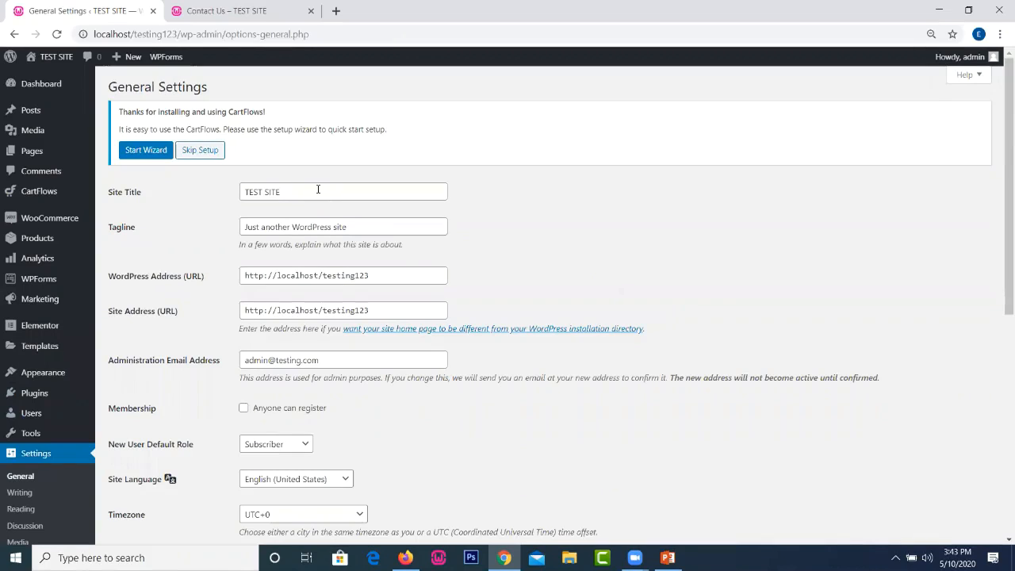
- Replace the site title with "GRACE BEAUTY SHOP" in the General Settings
{"action": "left_click", "coordinate": [284, 192]}
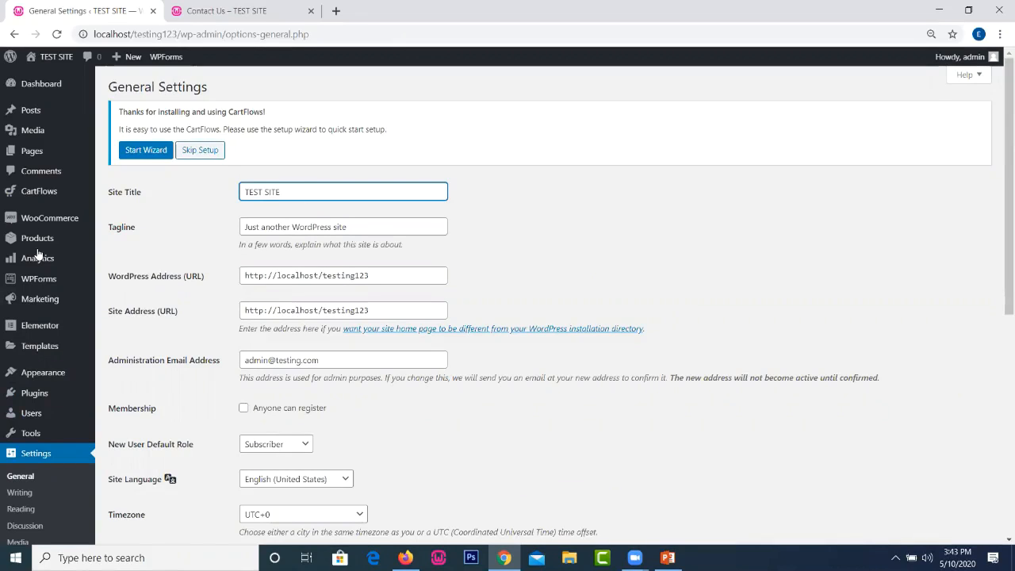
{"action": "mouse_move", "coordinate": [37, 253]}
{"action": "key", "text": "ctrl+a"}
{"action": "type", "text": "brand"}
{"action": "key", "text": "BackSpace"}
{"action": "key", "text": "BackSpace"}
{"action": "key", "text": "BackSpace"}
{"action": "key", "text": "BackSpace"}
{"action": "key", "text": "BackSpace"}
{"action": "type", "text": "OUR"}
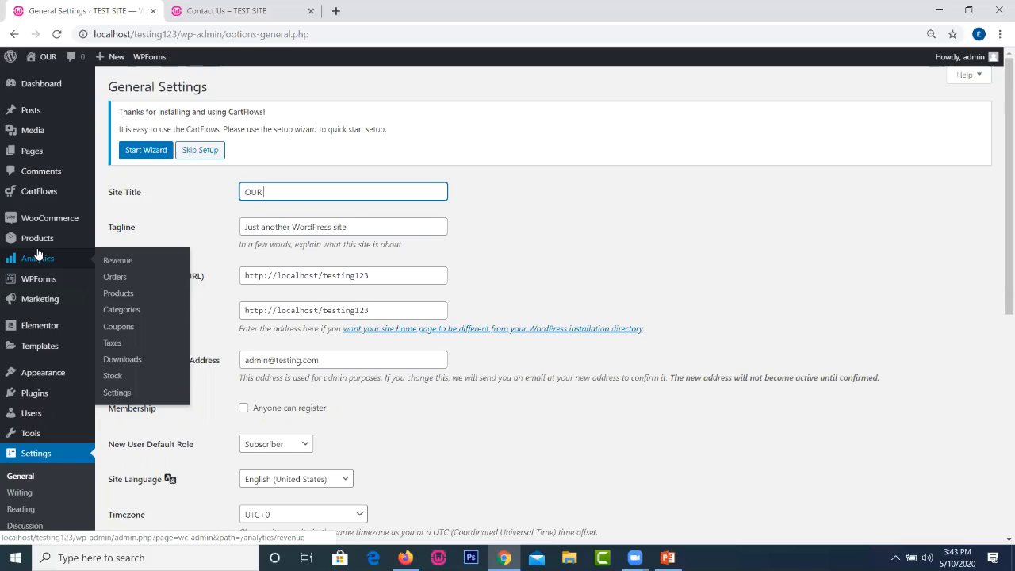
{"action": "type", "text": " BEAUTY SHOP"}
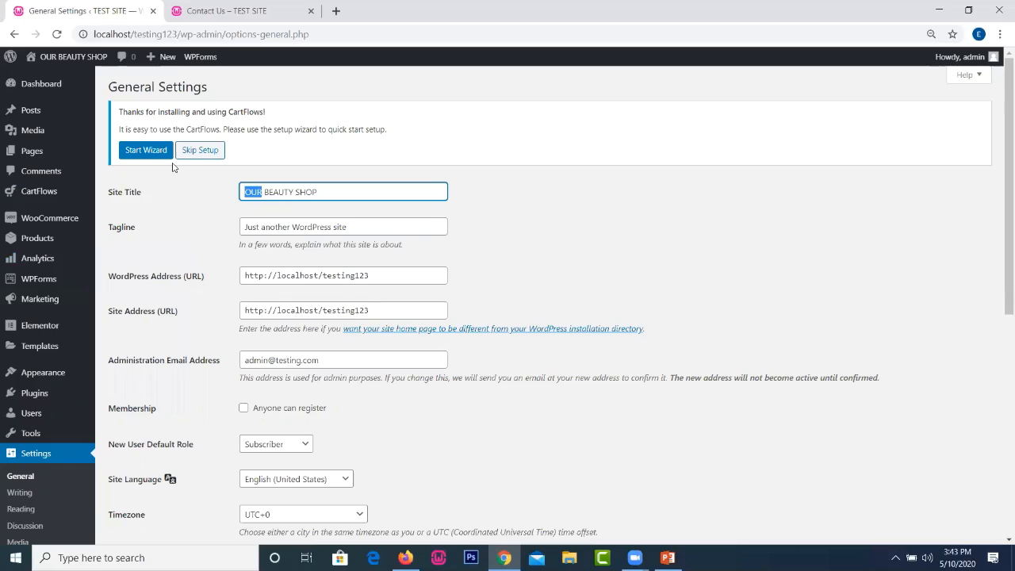
{"action": "type", "text": "GRACE"}
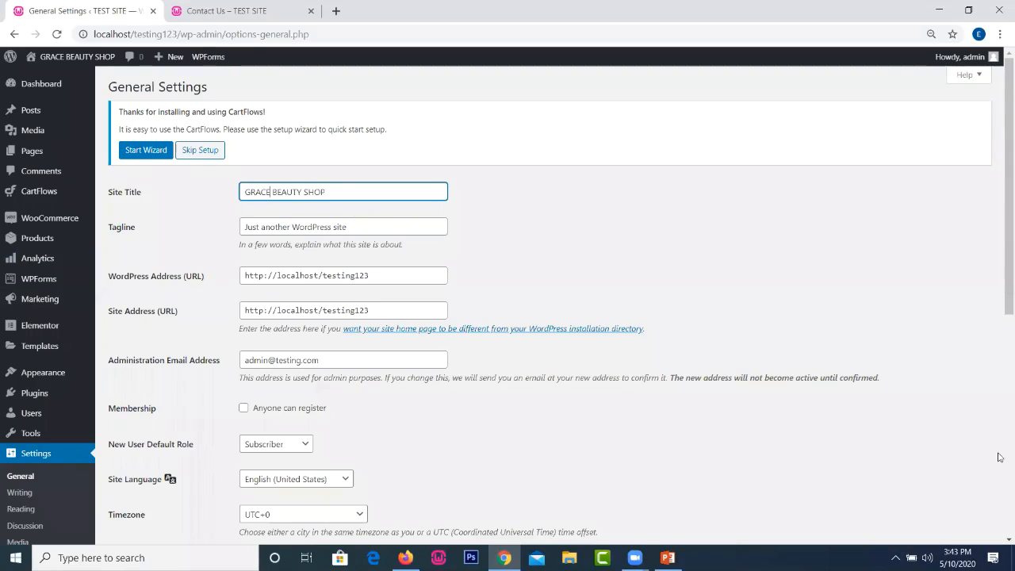
- Replace the site tagline with "WHERE QUALITY COMES CHEAP"
{"action": "key", "text": "Tab"}
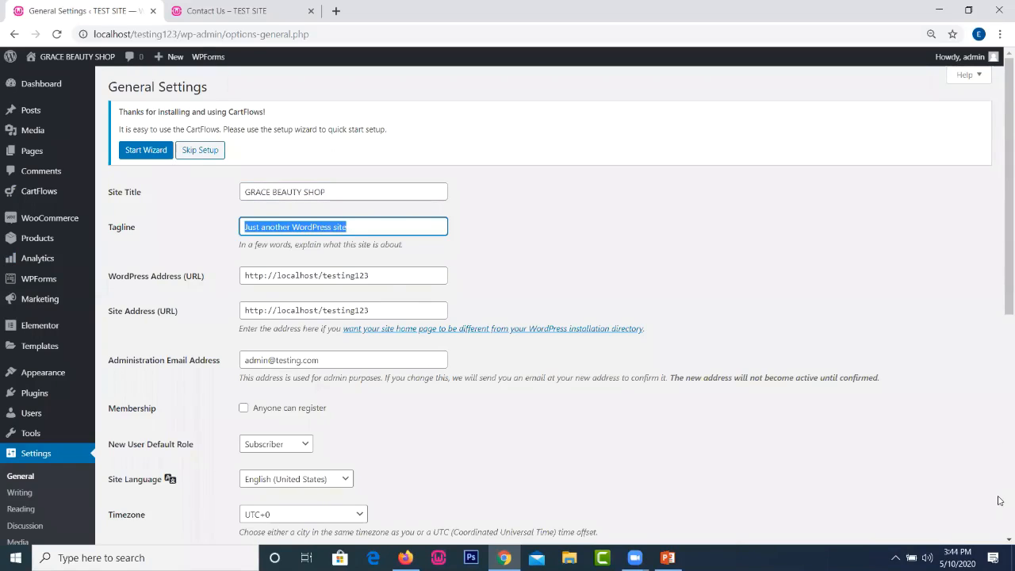
{"action": "type", "text": "WHERE"}
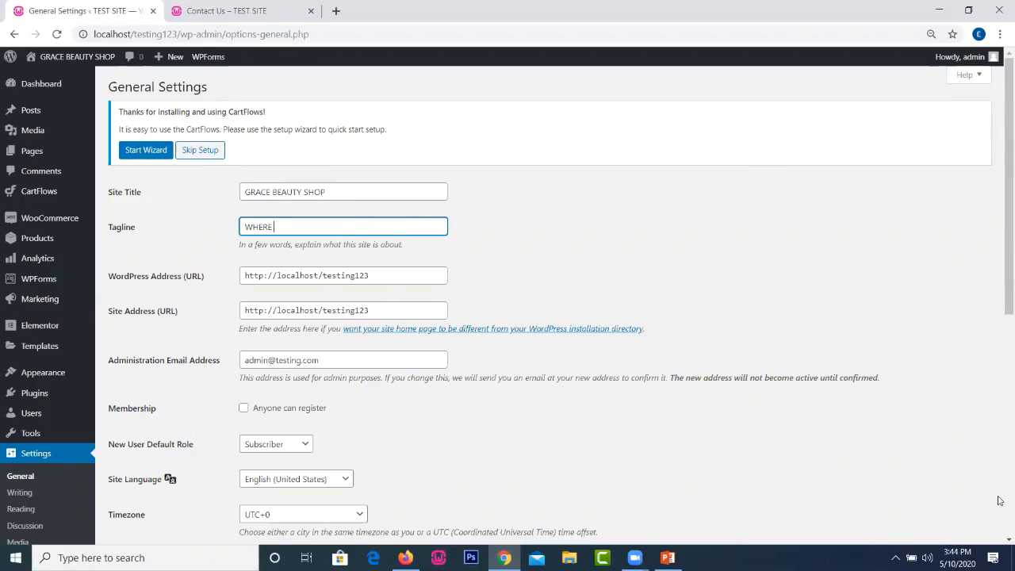
{"action": "type", "text": " QUAL"}
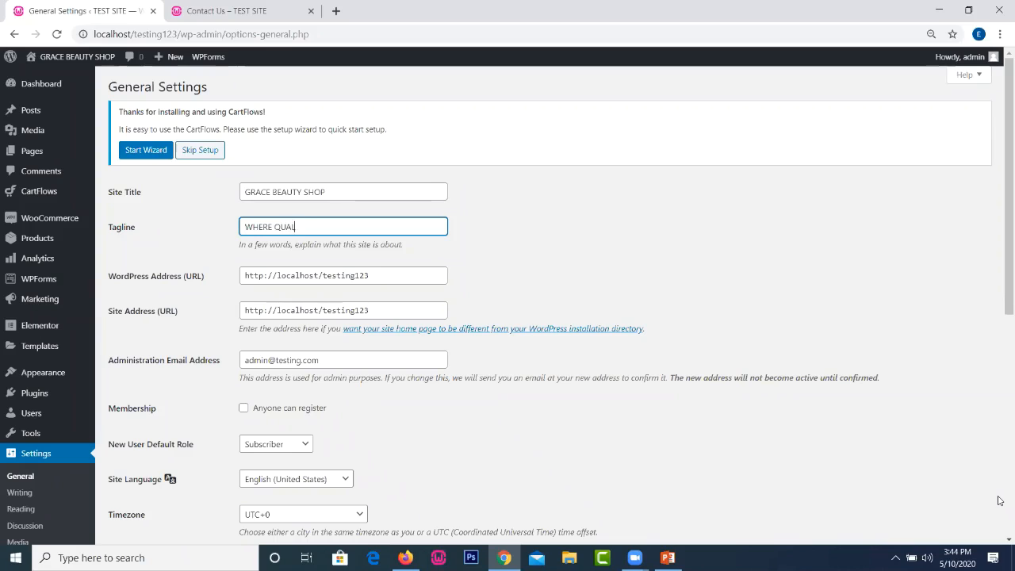
{"action": "type", "text": "ITY COME"}
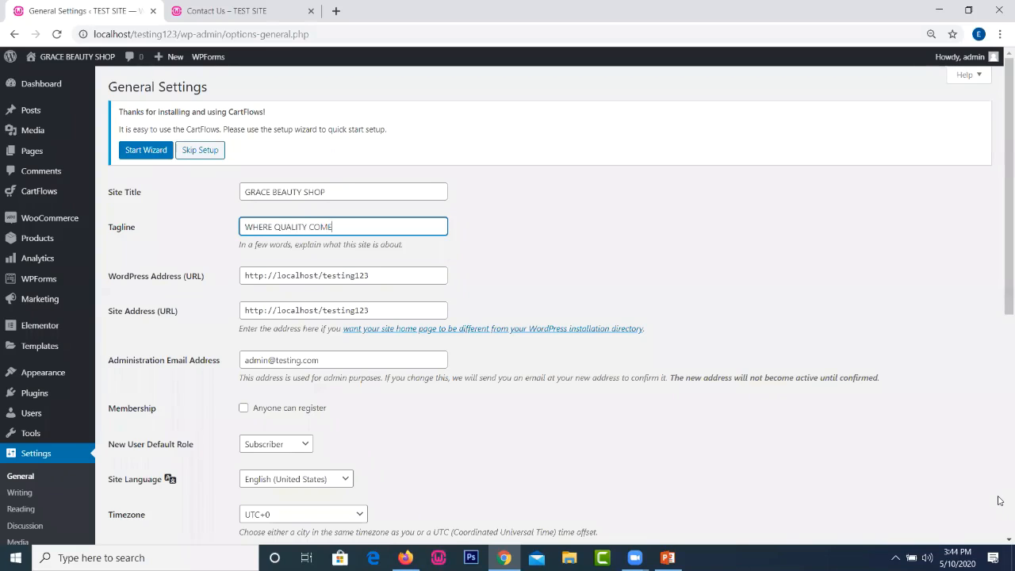
{"action": "type", "text": "S CHEAP"}
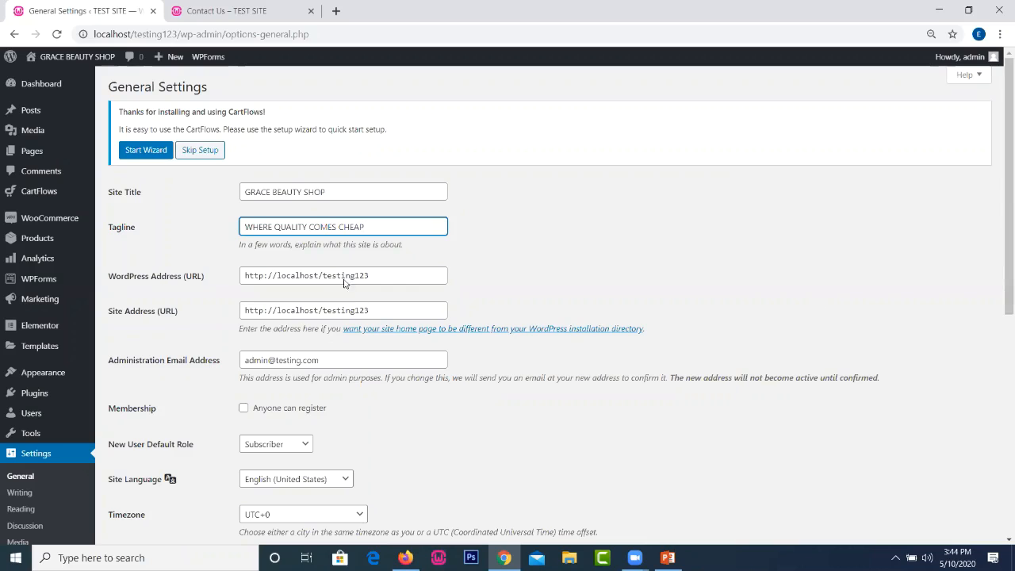
- Look through the remaining General Settings, including date and time formats, and open the Writing Settings
{"action": "scroll", "coordinate": [999, 213], "scroll_direction": "down", "scroll_amount": 1}
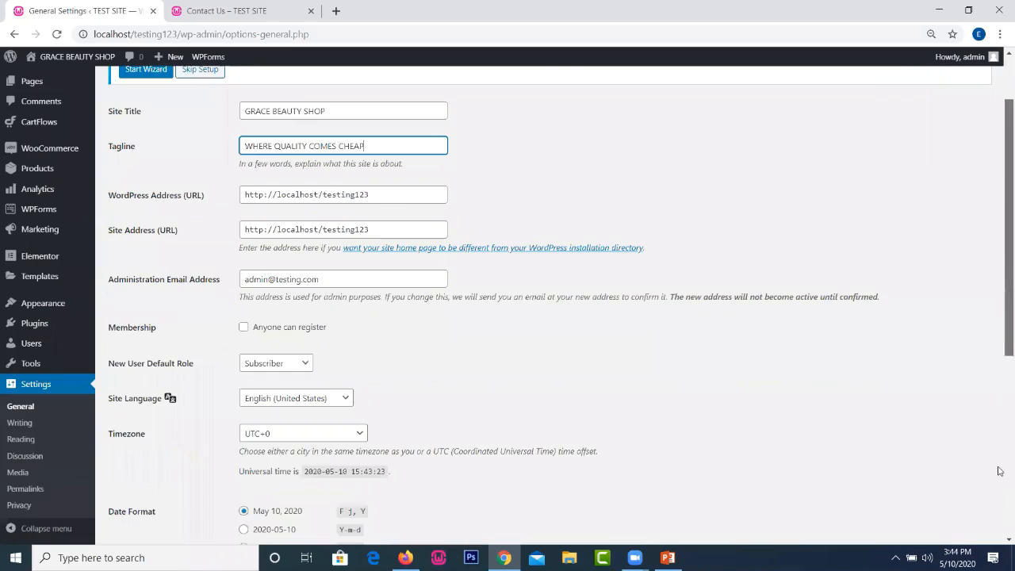
{"action": "scroll", "coordinate": [1000, 507], "scroll_direction": "down", "scroll_amount": 5}
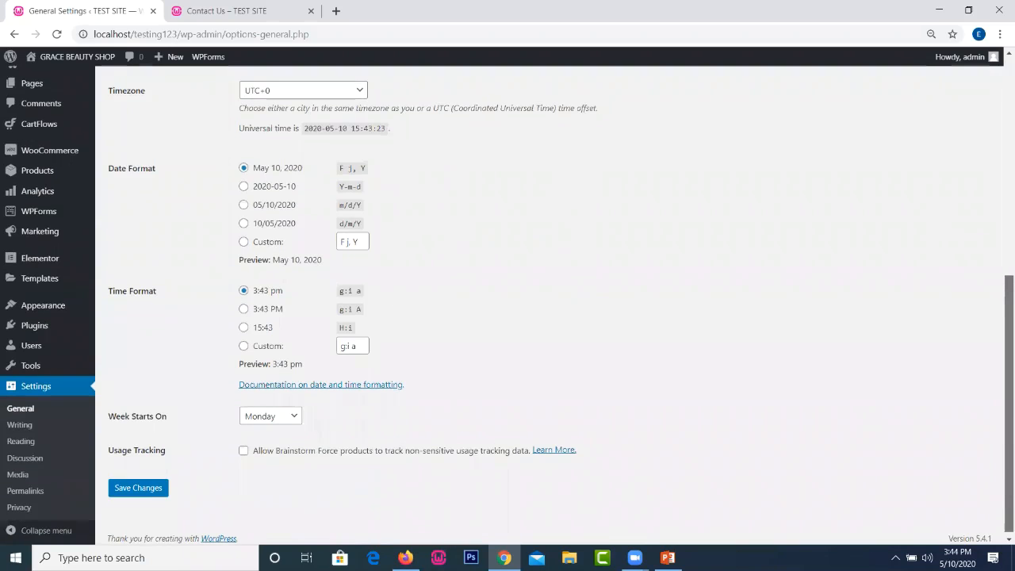
{"action": "left_click", "coordinate": [21, 426]}
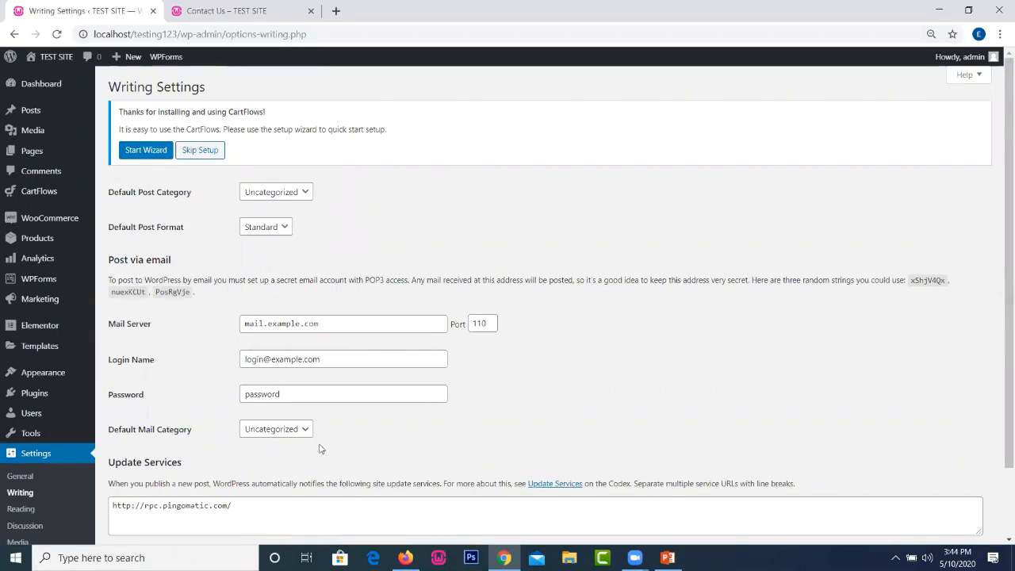
- Set the homepage to display the latest posts in the Reading Settings and save the changes
{"action": "left_click", "coordinate": [21, 509]}
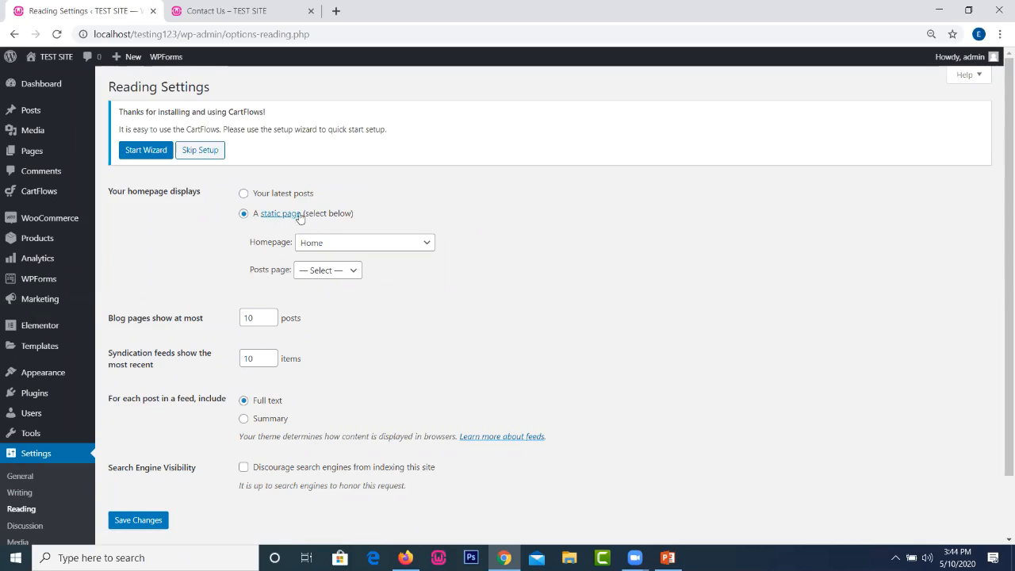
{"action": "left_click", "coordinate": [244, 195]}
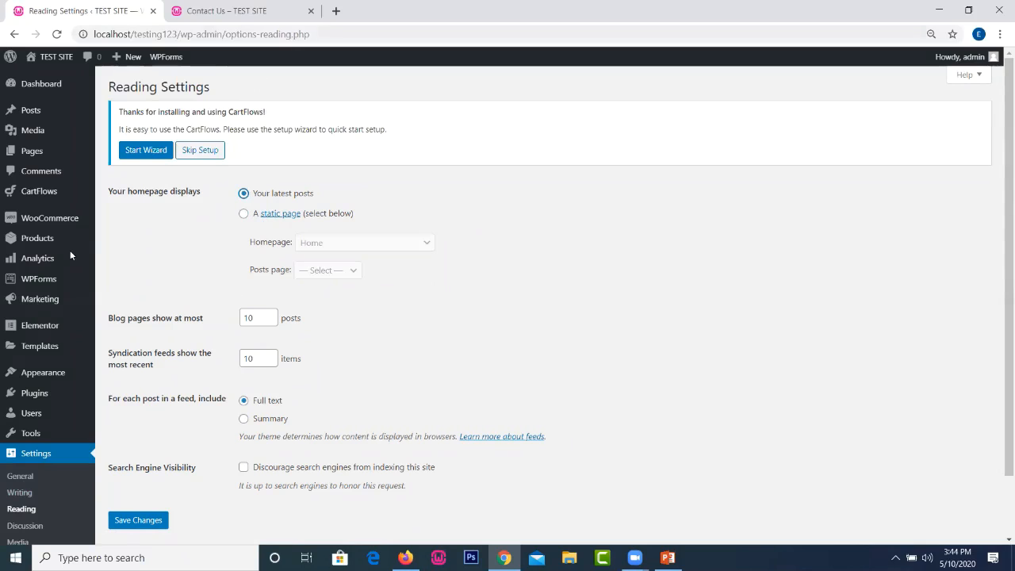
{"action": "left_click", "coordinate": [143, 524]}
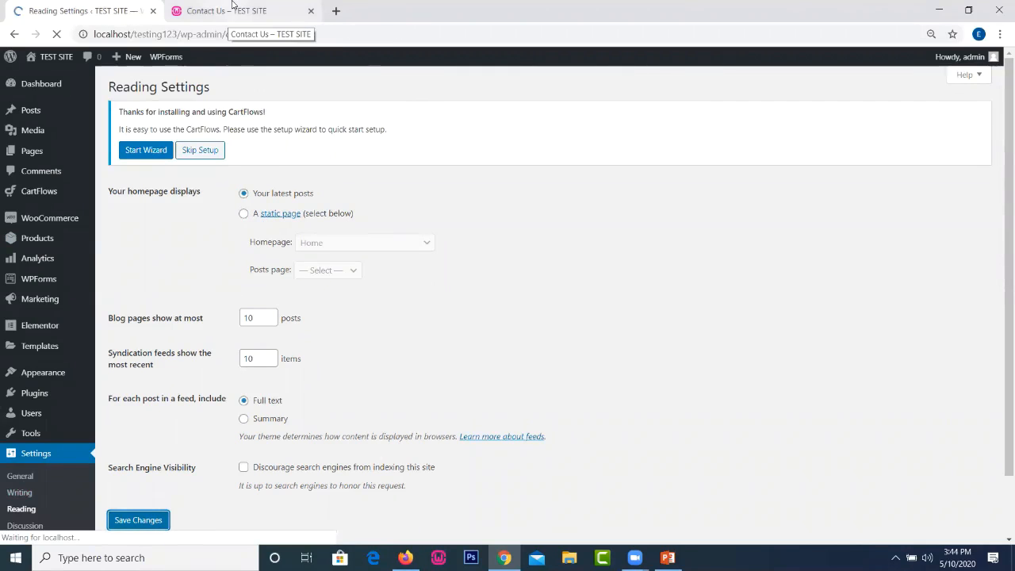
- Open the store website's Home page from the Contact Us page to check it with the new homepage setting
{"action": "left_click", "coordinate": [234, 10]}
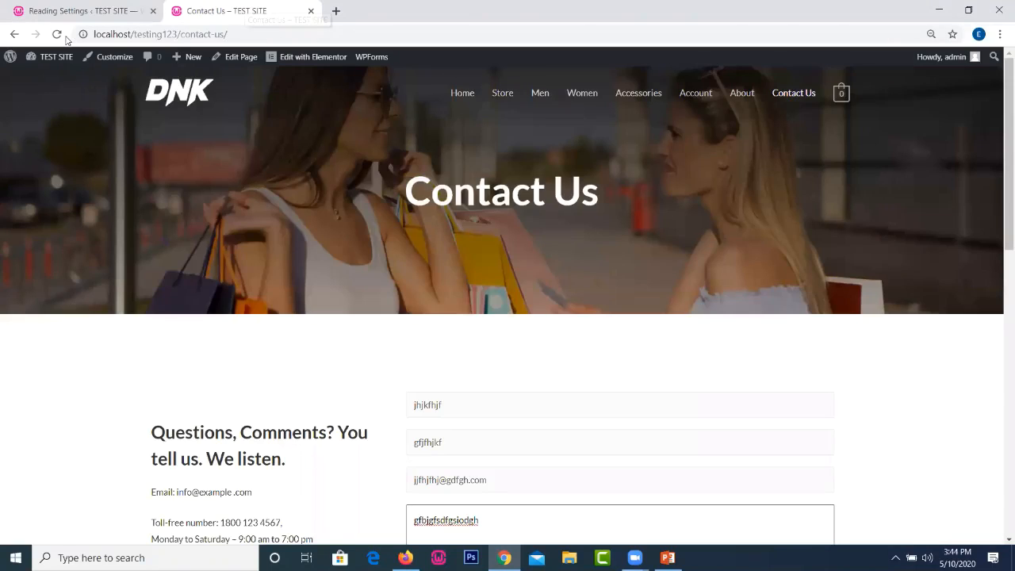
{"action": "left_click", "coordinate": [462, 93]}
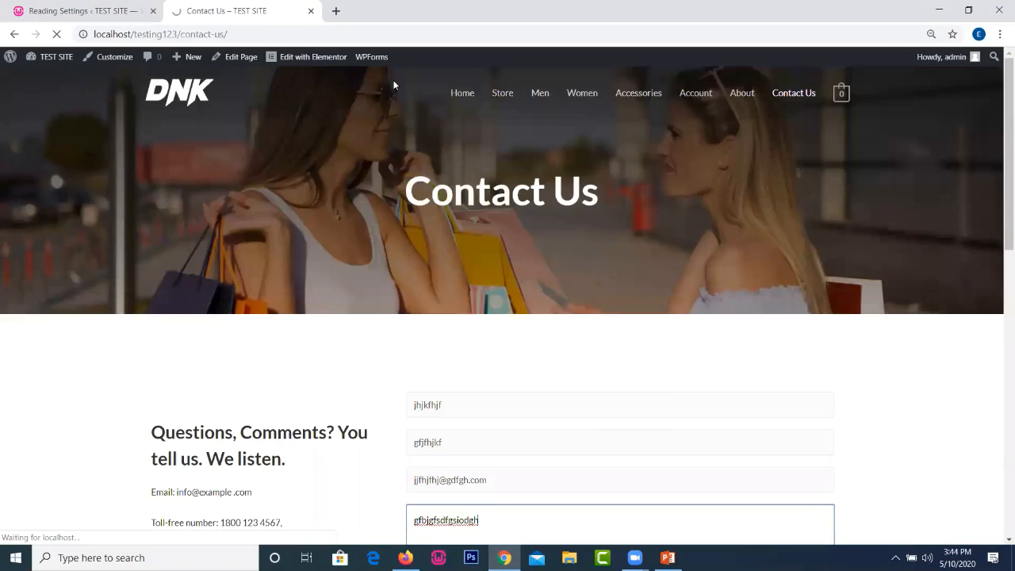
{"action": "left_click", "coordinate": [462, 92]}
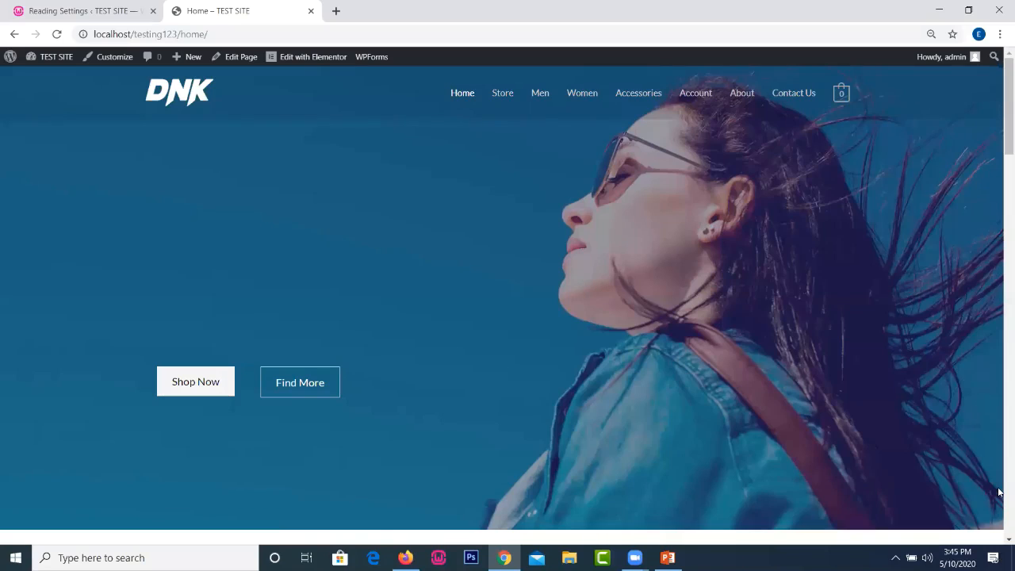
{"action": "scroll", "coordinate": [999, 492], "scroll_direction": "down", "scroll_amount": 20}
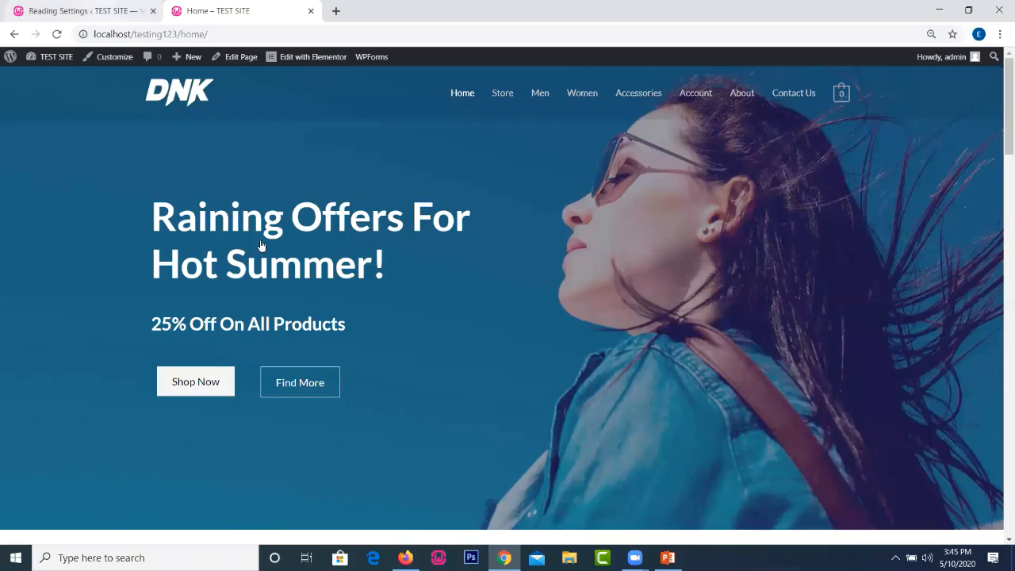
- Return to the Reading Settings and switch the homepage display to a static page
{"action": "left_click", "coordinate": [79, 11]}
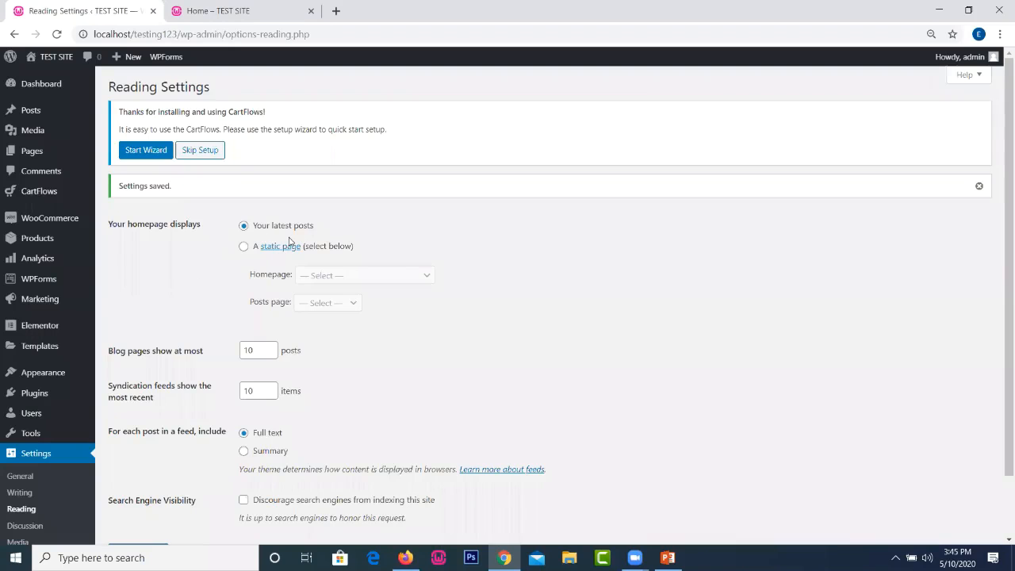
{"action": "left_click", "coordinate": [243, 247]}
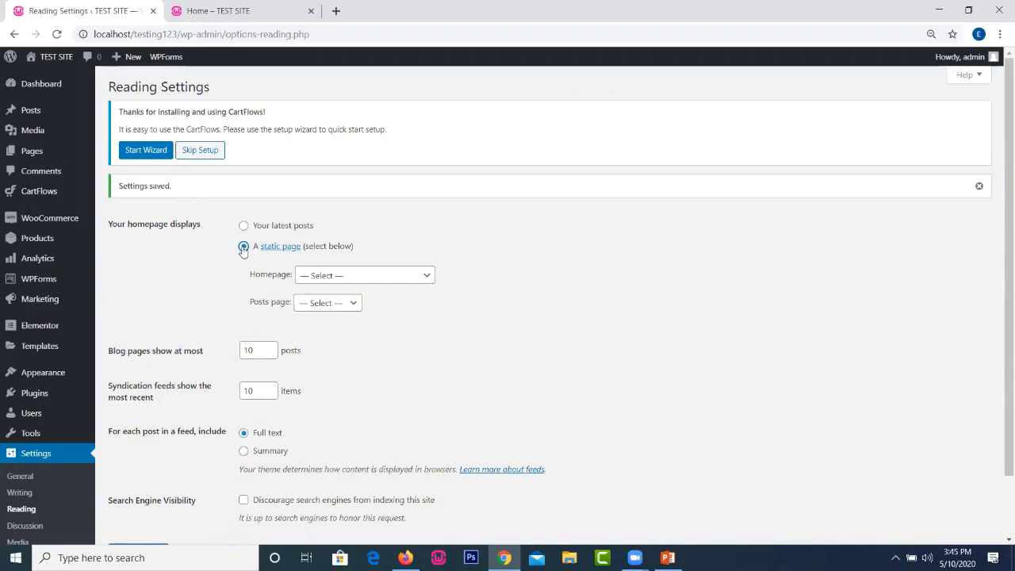
- Set the static homepage to Store in the reading settings and save the changes
{"action": "left_click", "coordinate": [365, 280]}
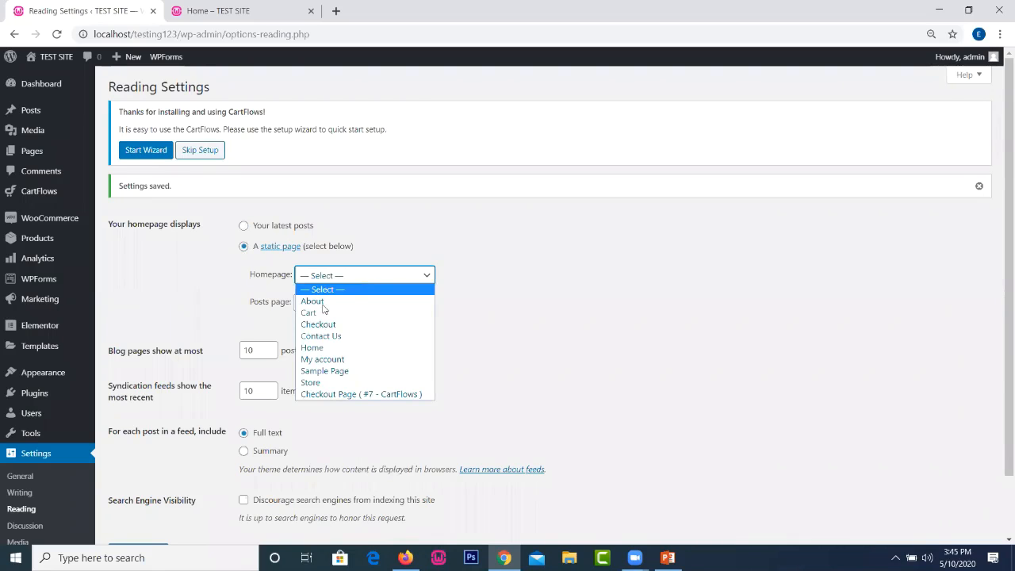
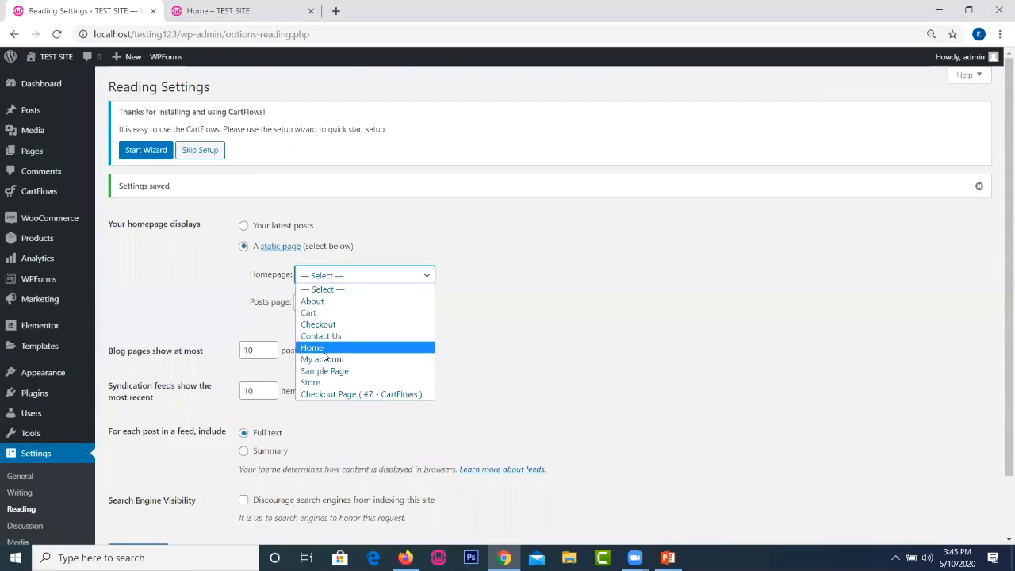
{"action": "left_click", "coordinate": [213, 11]}
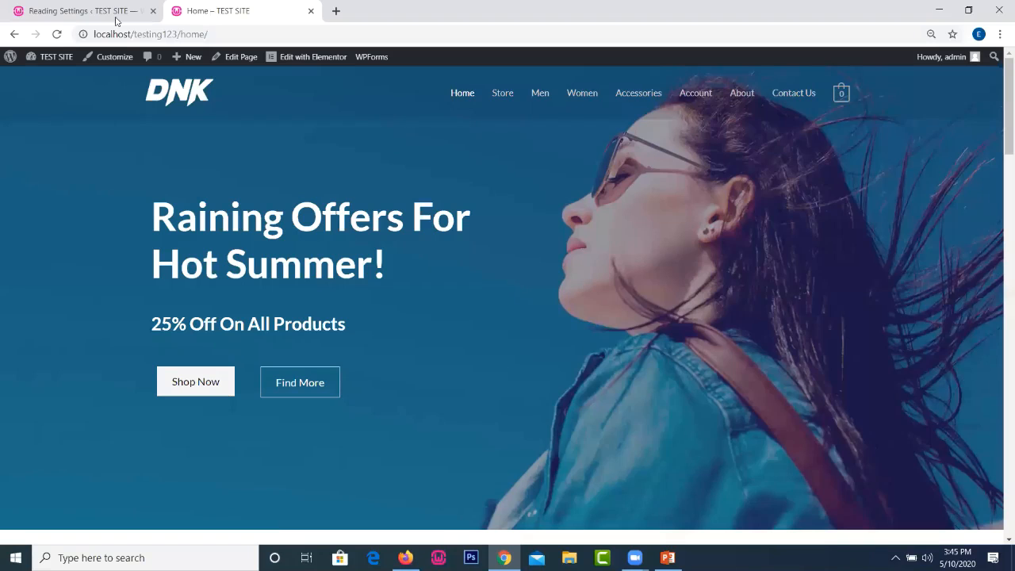
{"action": "key", "text": "ctrl+shift+Tab"}
{"action": "left_click", "coordinate": [383, 274]}
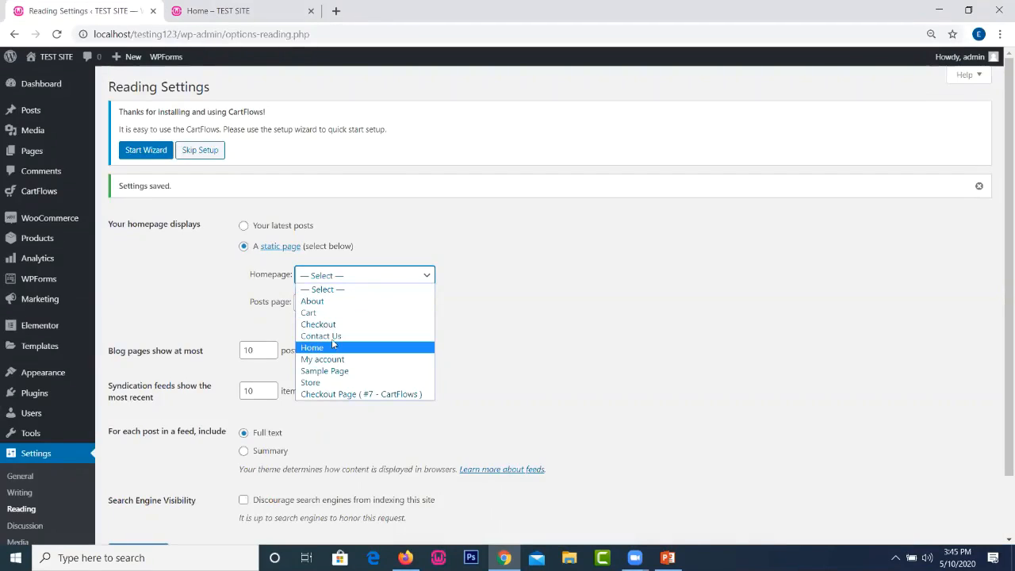
{"action": "left_click", "coordinate": [328, 384]}
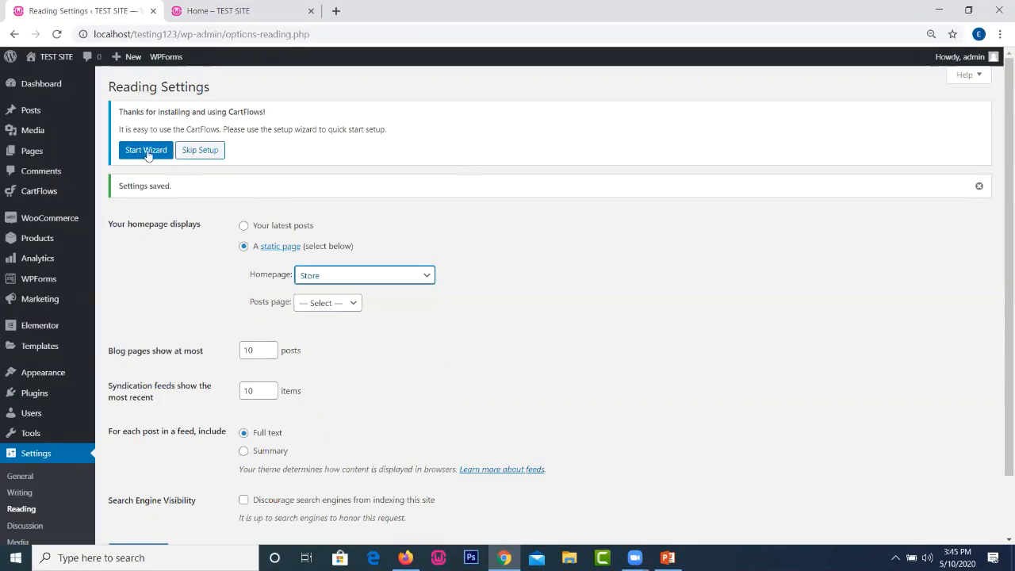
{"action": "scroll", "coordinate": [982, 223], "scroll_direction": "down", "scroll_amount": 1}
{"action": "left_click", "coordinate": [141, 483]}
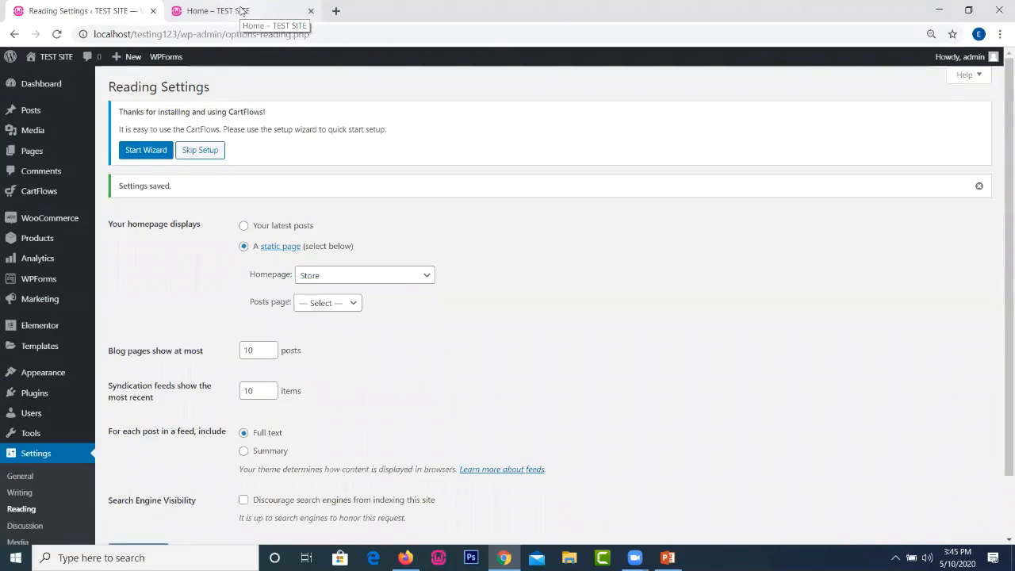
- Load localhost/testing123/ to check the site's landing page, and go to the site's Home page
{"action": "left_click", "coordinate": [242, 10]}
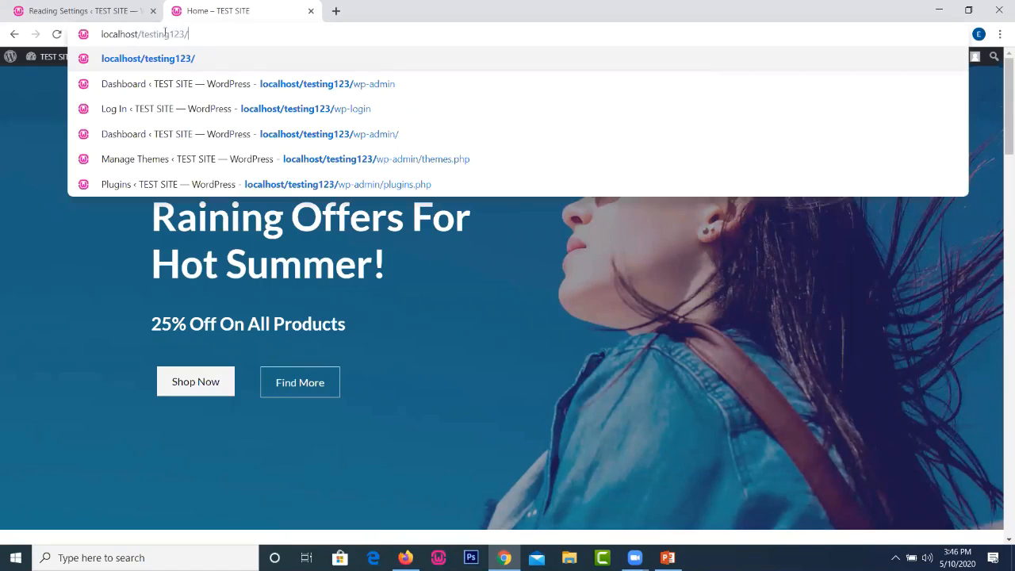
{"action": "left_click_drag", "start_coordinate": [189, 35], "coordinate": [113, 34]}
{"action": "key", "text": "ctrl+a"}
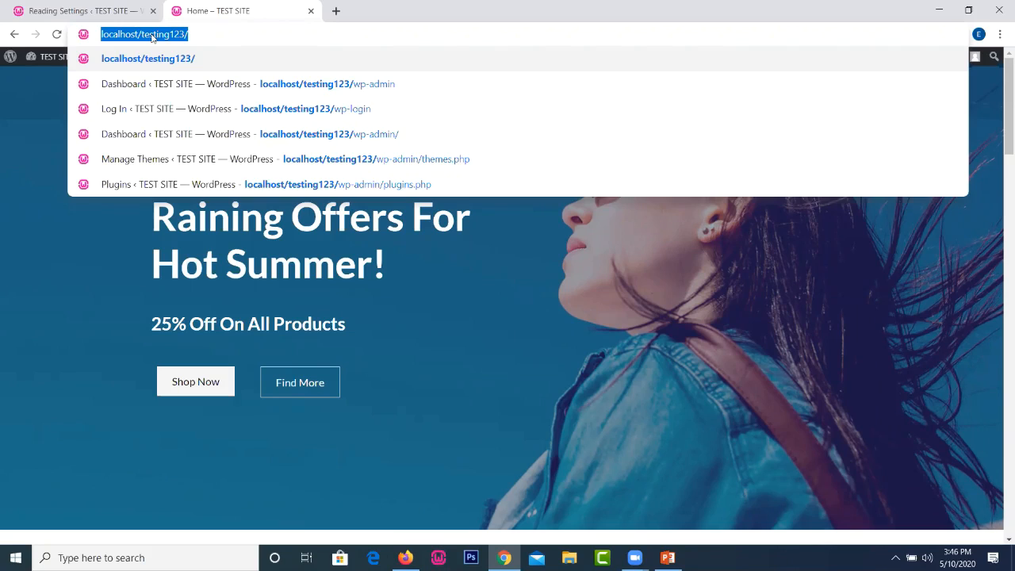
{"action": "key", "text": "End"}
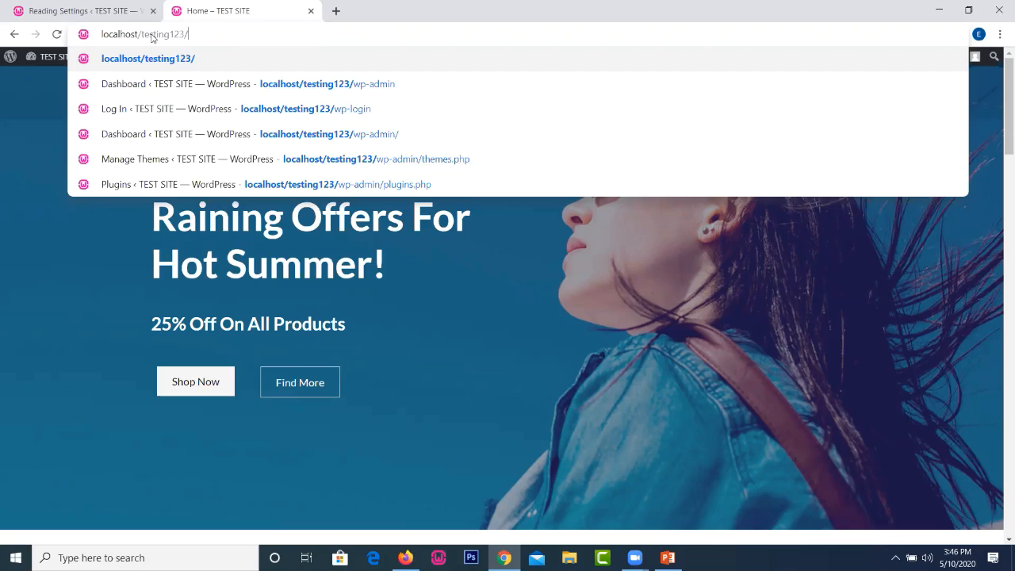
{"action": "key", "text": "Return"}
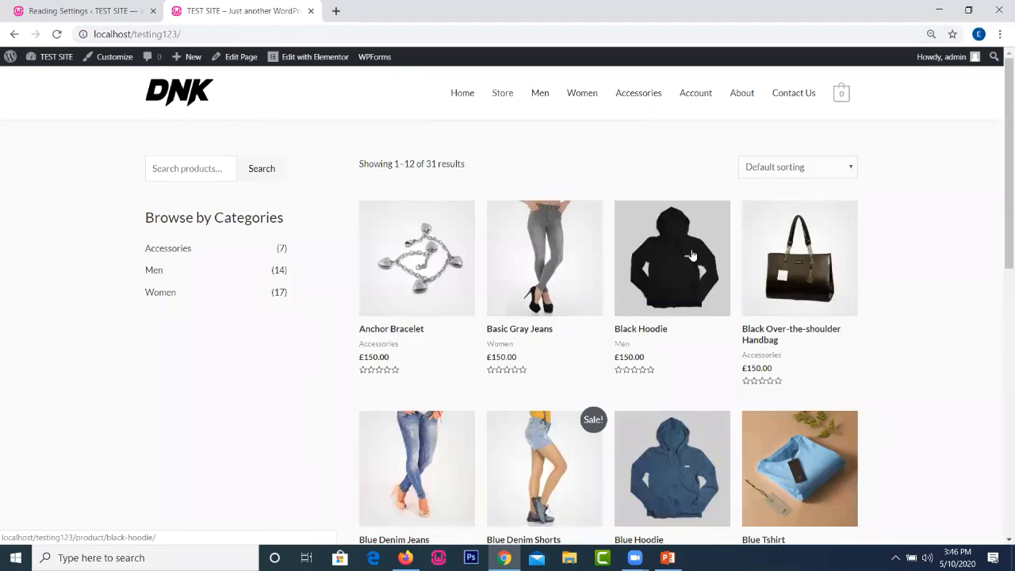
{"action": "left_click", "coordinate": [461, 91]}
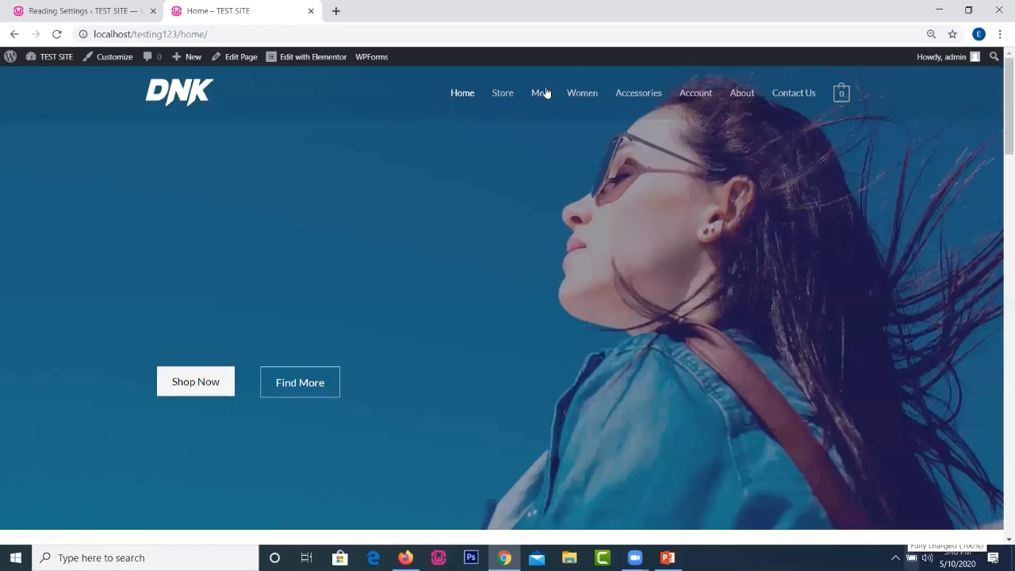
- Open the Homepage Settings in the theme customizer from the WordPress admin
{"action": "left_click", "coordinate": [121, 11]}
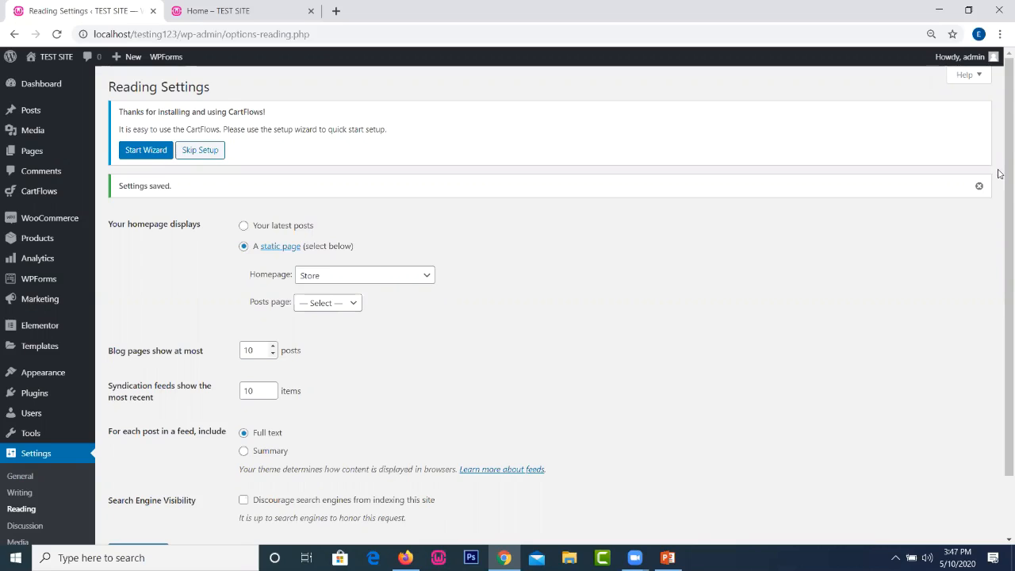
{"action": "scroll", "coordinate": [1000, 109], "scroll_direction": "down", "scroll_amount": 2}
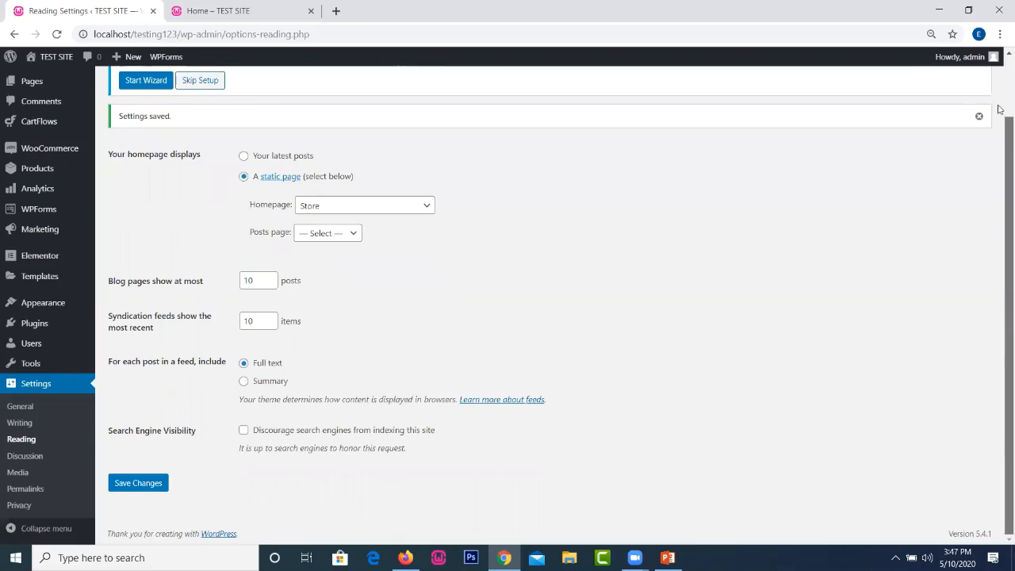
{"action": "scroll", "coordinate": [342, 336], "scroll_direction": "up", "scroll_amount": 2}
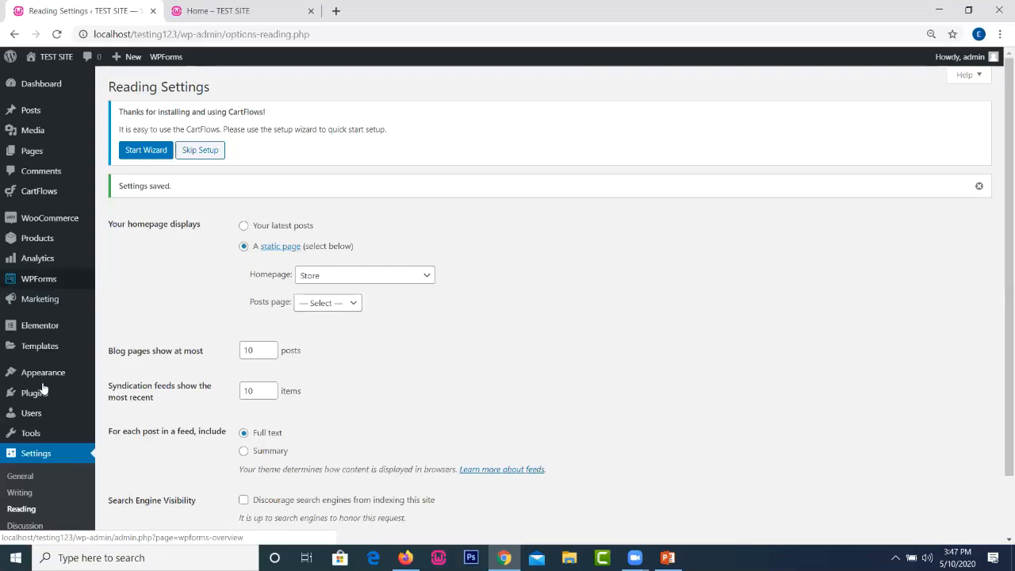
{"action": "mouse_move", "coordinate": [50, 375]}
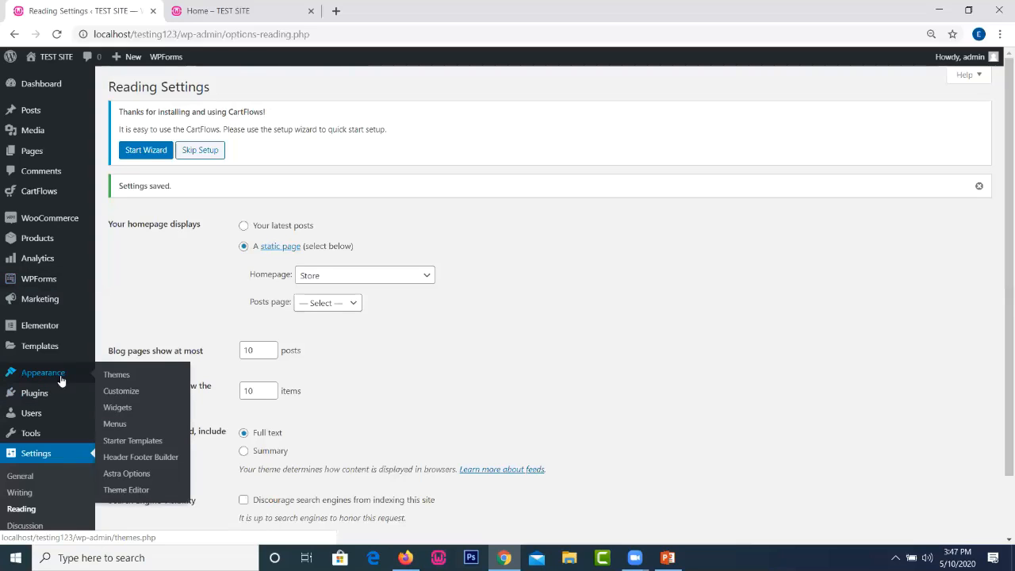
{"action": "left_click", "coordinate": [121, 392]}
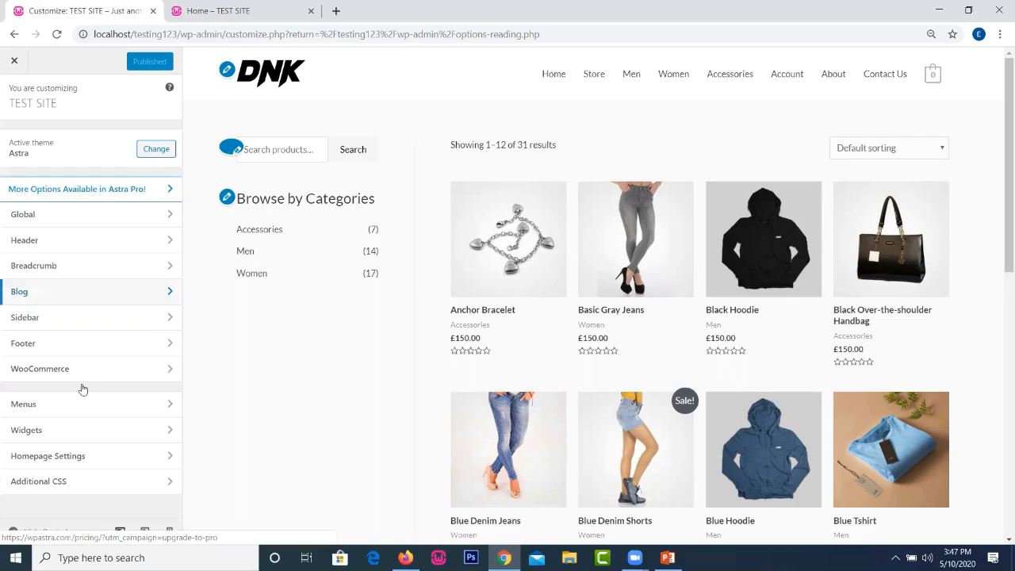
{"action": "left_click", "coordinate": [112, 461]}
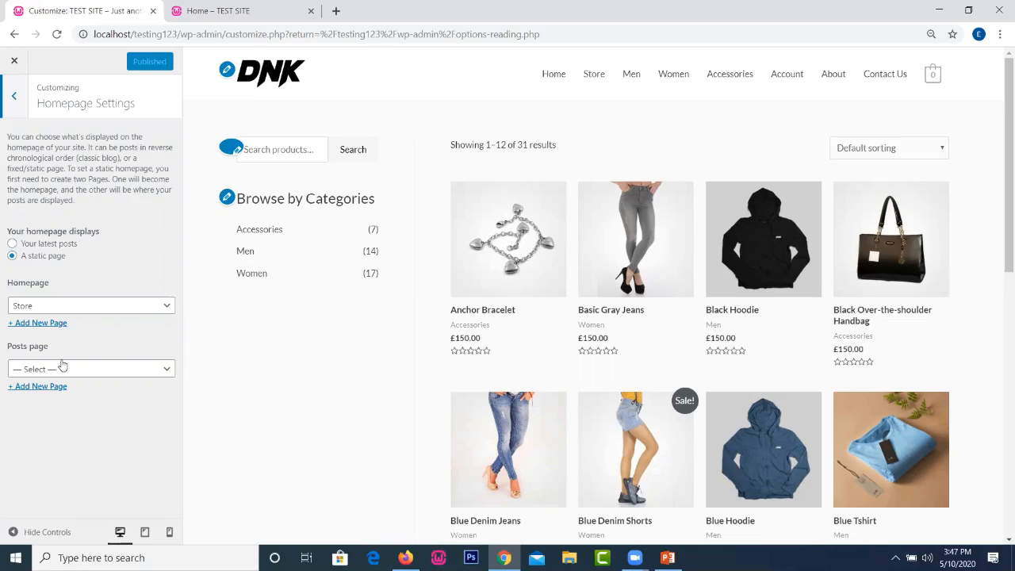
- Set the static homepage to Home, review the page preview and publish the change
{"action": "left_click", "coordinate": [83, 309]}
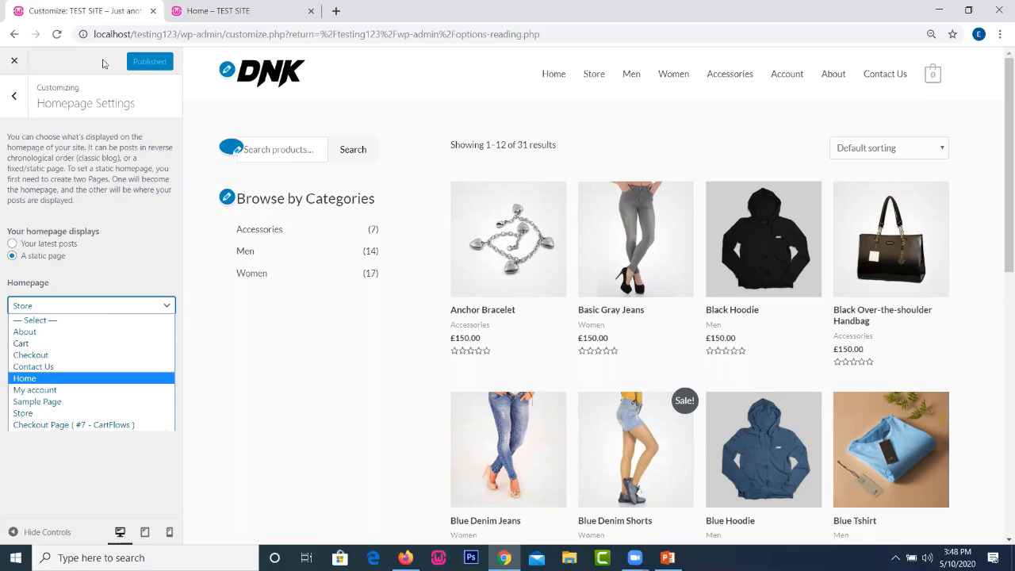
{"action": "left_click", "coordinate": [43, 379]}
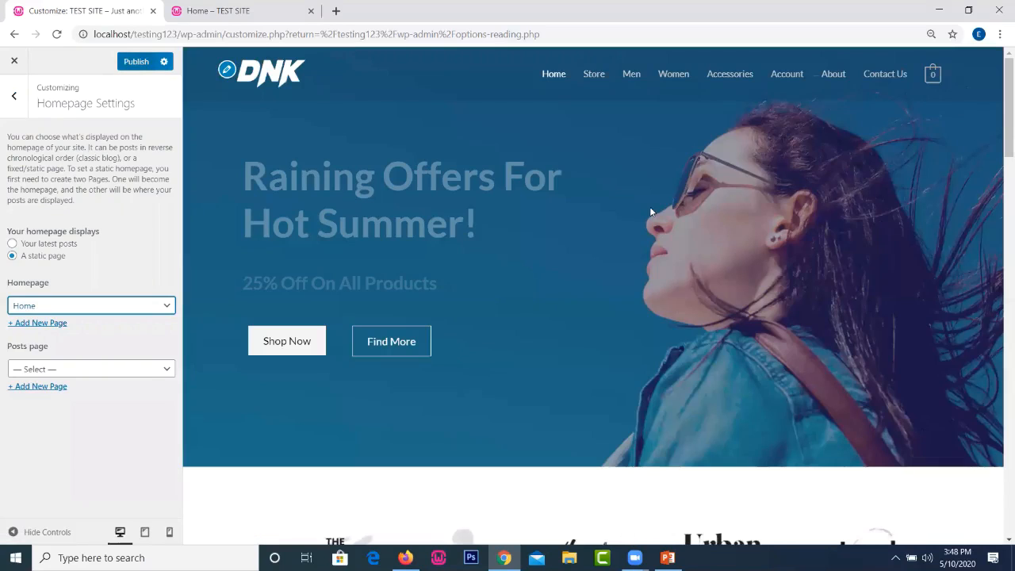
{"action": "scroll", "coordinate": [999, 125], "scroll_direction": "down", "scroll_amount": 10}
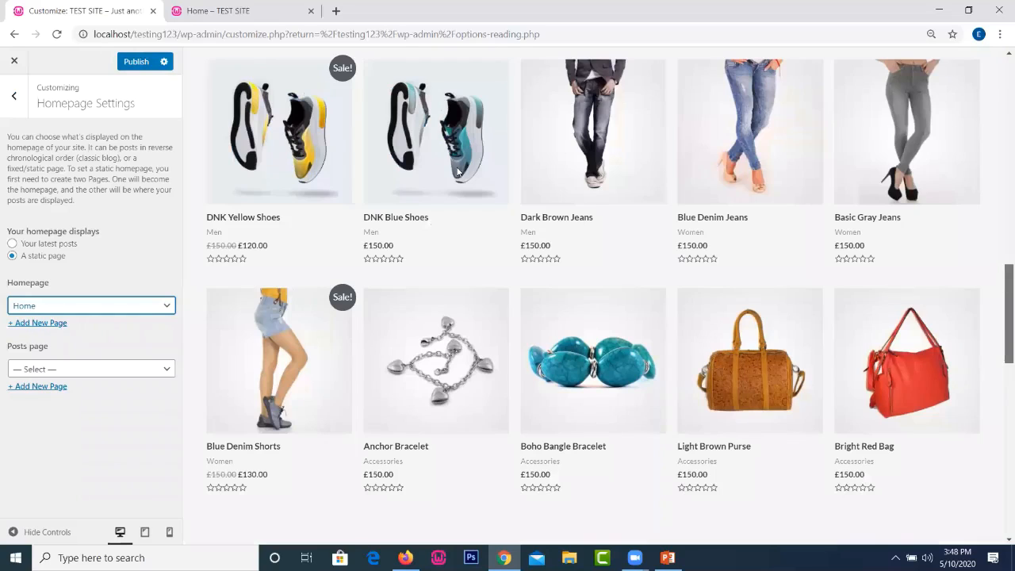
{"action": "scroll", "coordinate": [457, 172], "scroll_direction": "up", "scroll_amount": 12}
{"action": "left_click", "coordinate": [136, 64]}
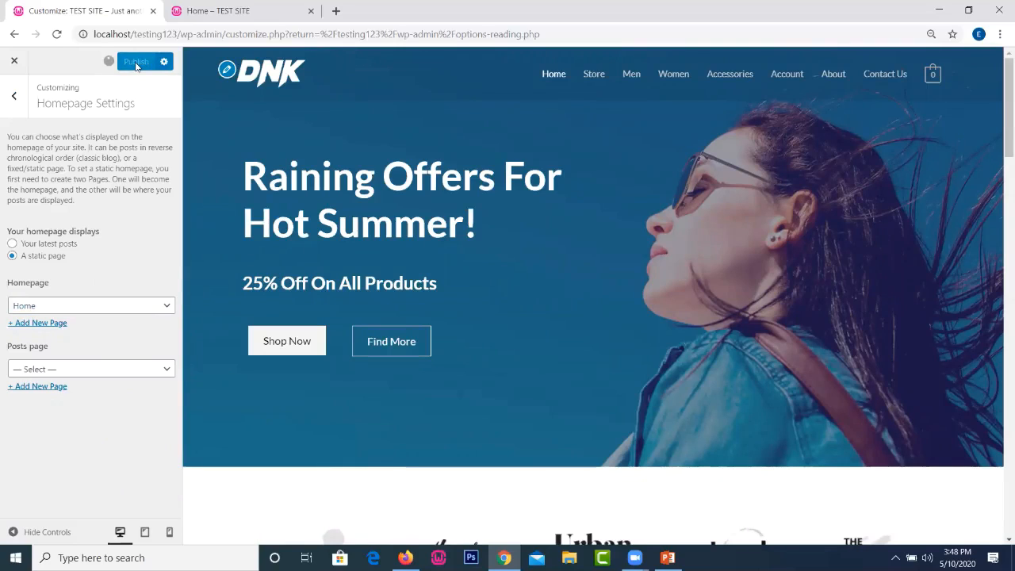
- Follow the Home link on the live site to check its address, and return to the customizer
{"action": "left_click", "coordinate": [209, 10]}
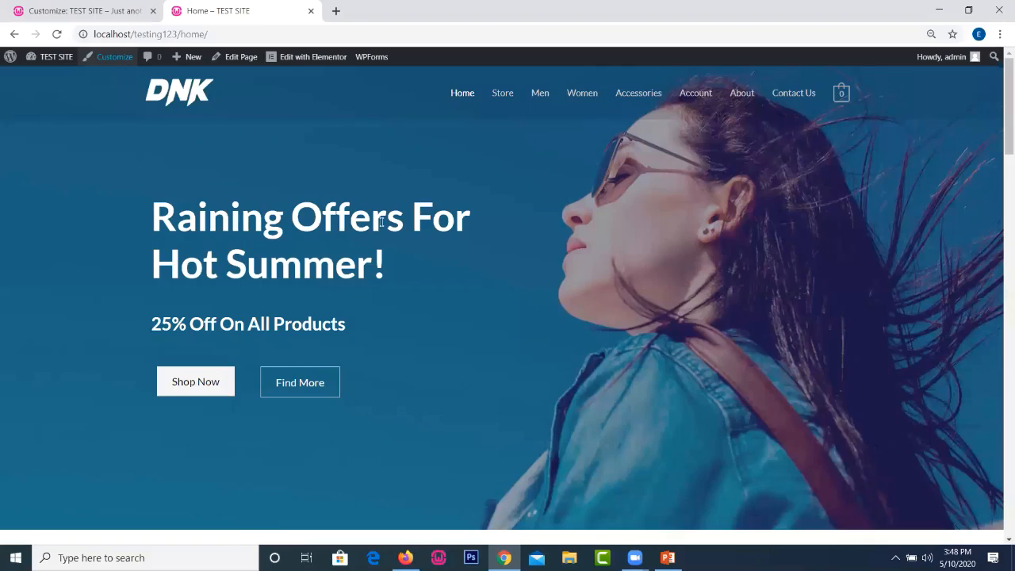
{"action": "left_click", "coordinate": [449, 94]}
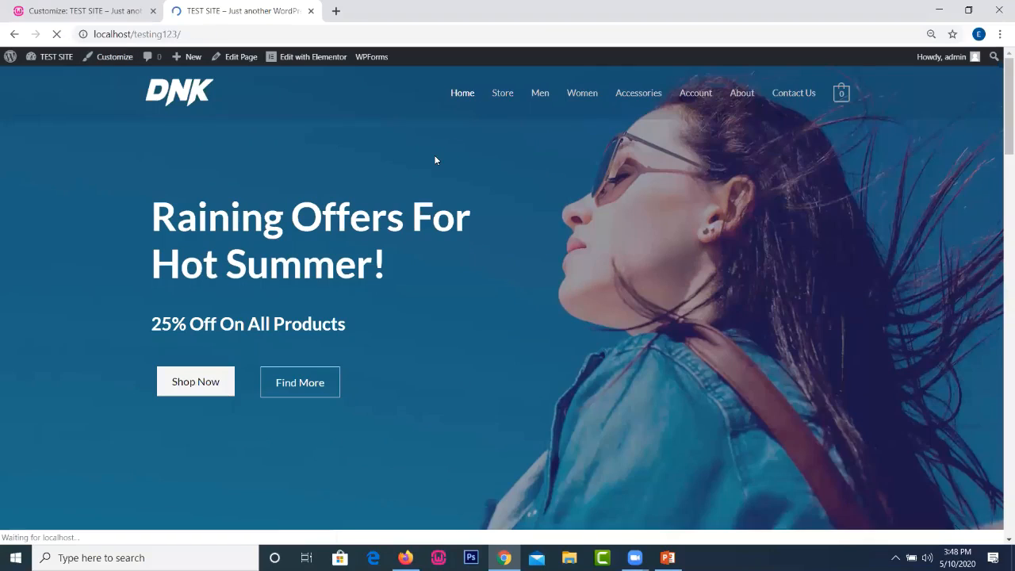
{"action": "left_click", "coordinate": [57, 13]}
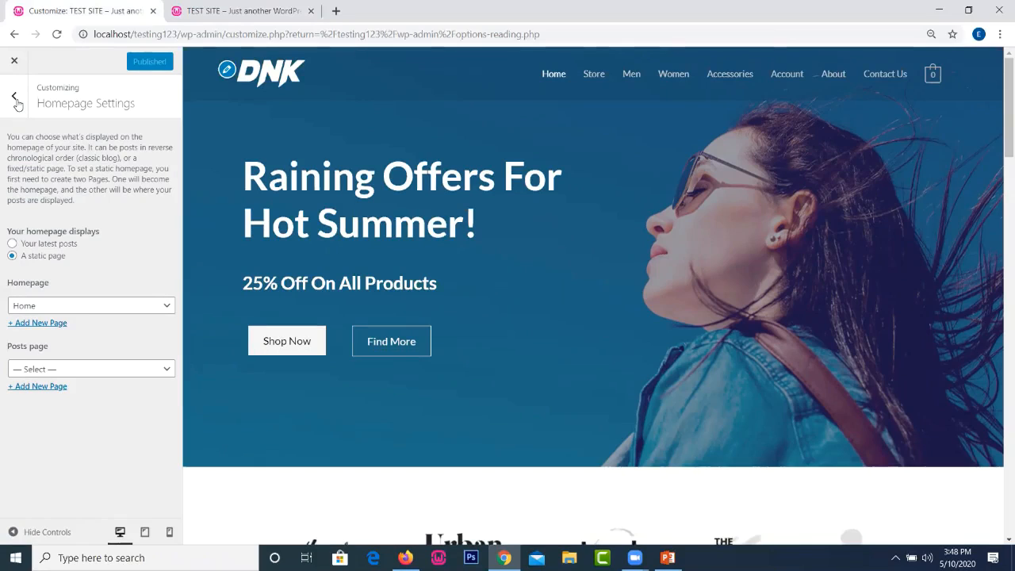
- Reopen Homepage Settings, try displaying the latest posts, switch back to a static page and publish
{"action": "left_click", "coordinate": [37, 79]}
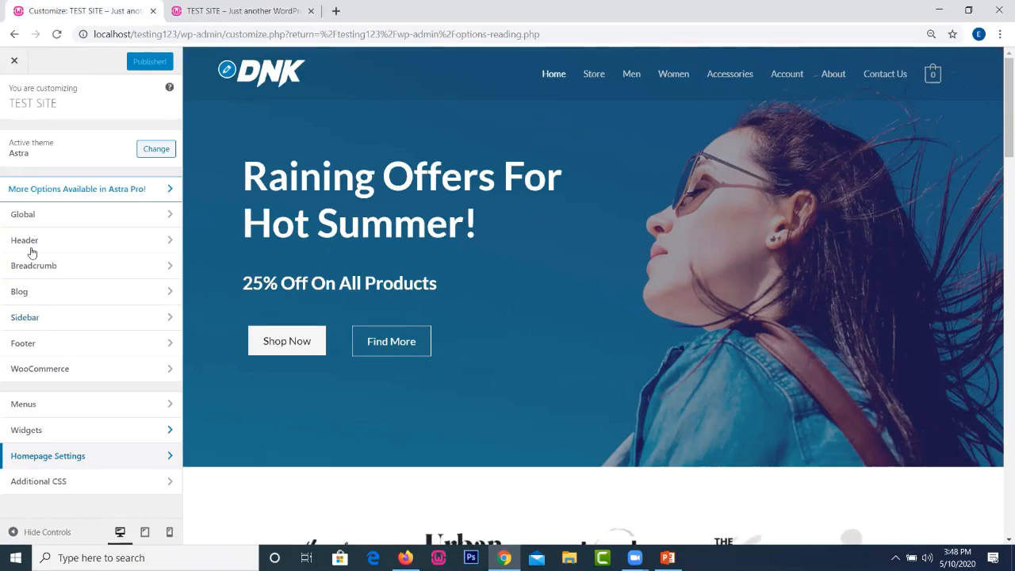
{"action": "left_click", "coordinate": [48, 456]}
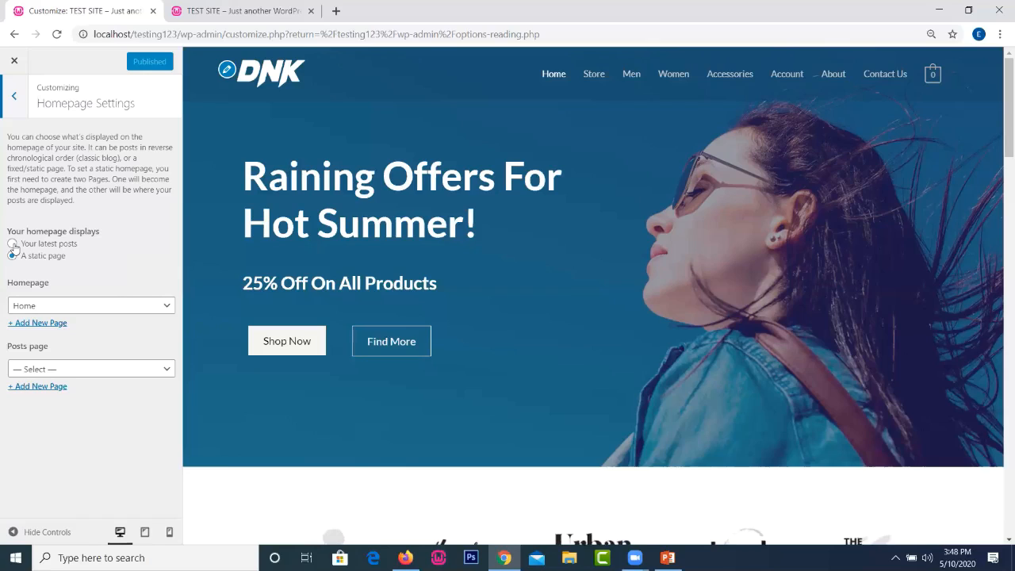
{"action": "left_click", "coordinate": [13, 244]}
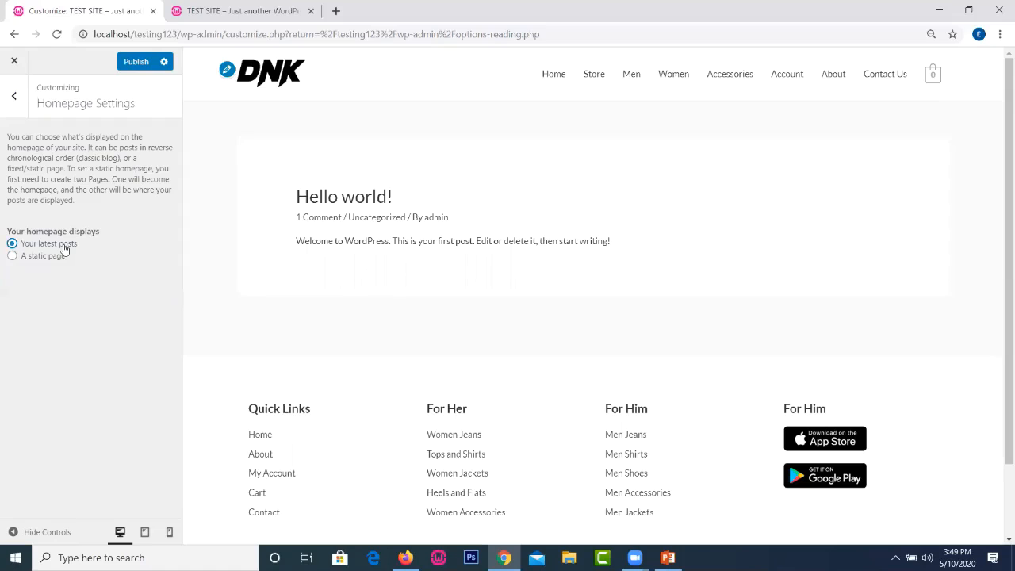
{"action": "left_click", "coordinate": [12, 257]}
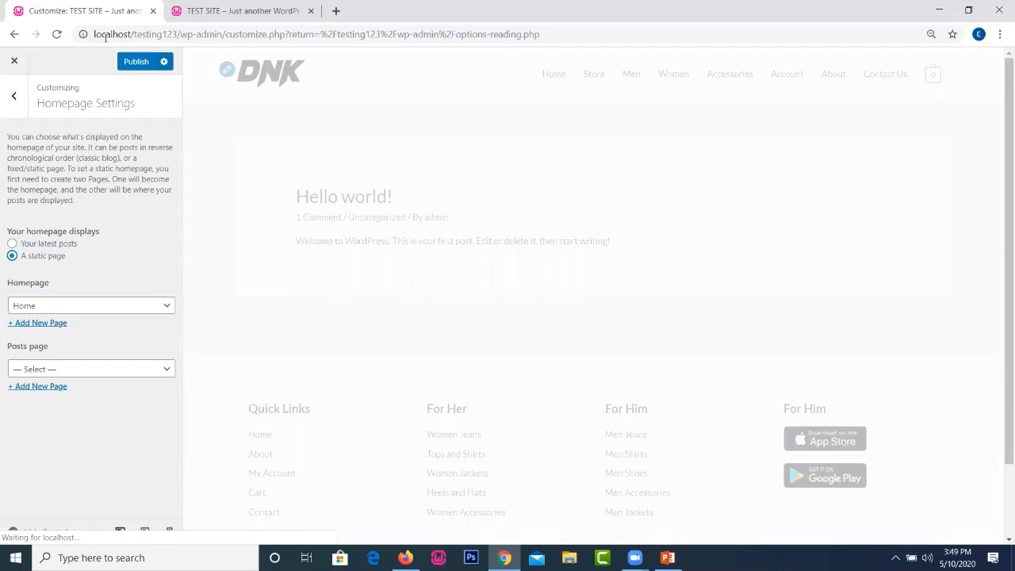
{"action": "left_click", "coordinate": [131, 68]}
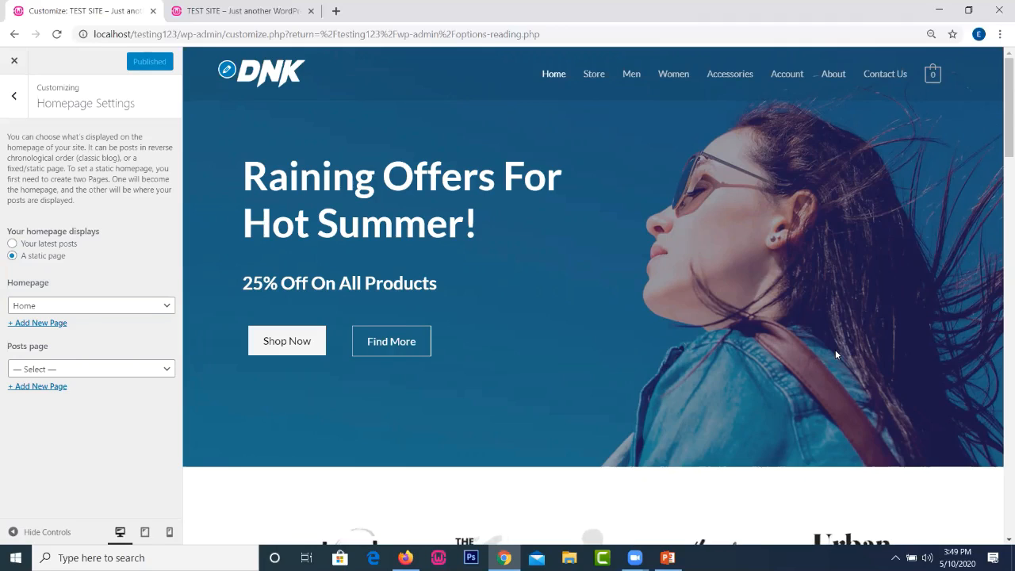
- Open the Main Menu in the customizer's menu settings
{"action": "left_click", "coordinate": [14, 96]}
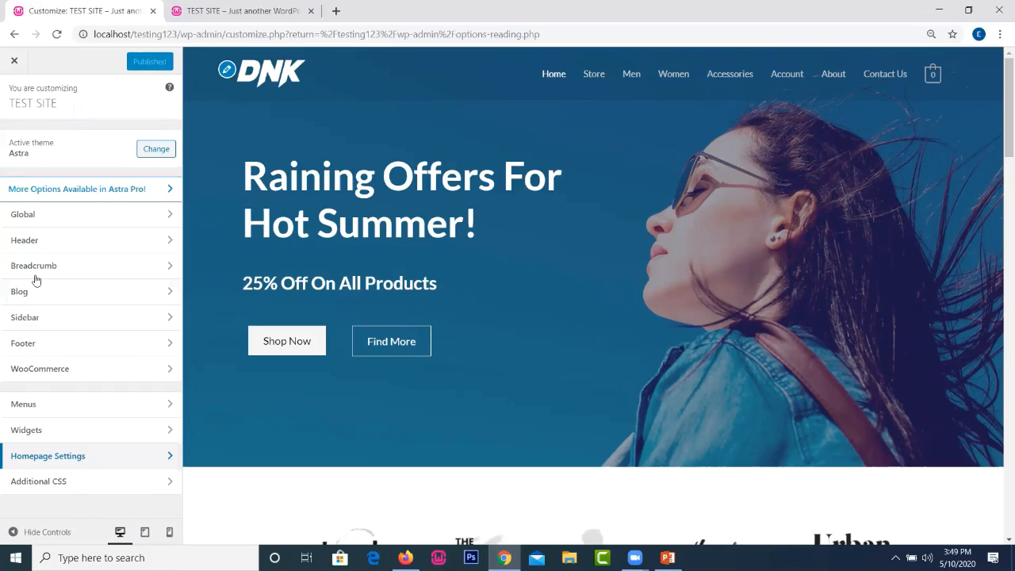
{"action": "left_click", "coordinate": [60, 407]}
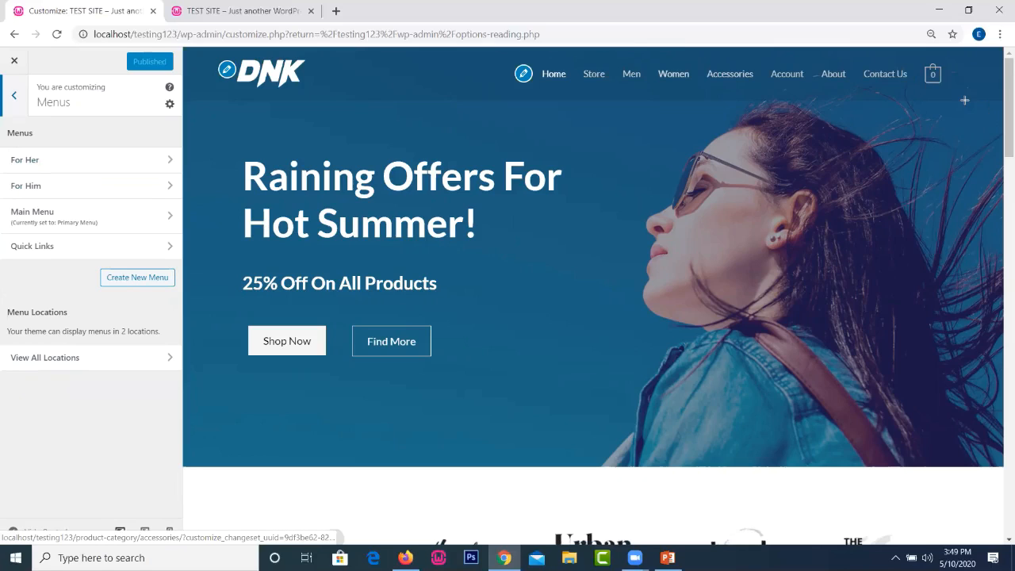
{"action": "left_click_drag", "start_coordinate": [515, 52], "coordinate": [965, 101]}
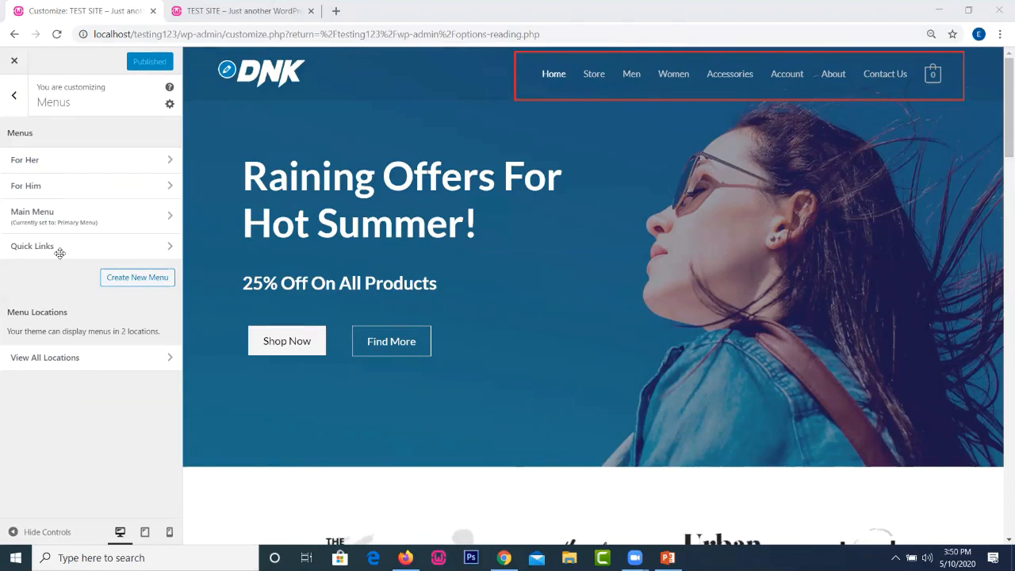
{"action": "left_click", "coordinate": [47, 216]}
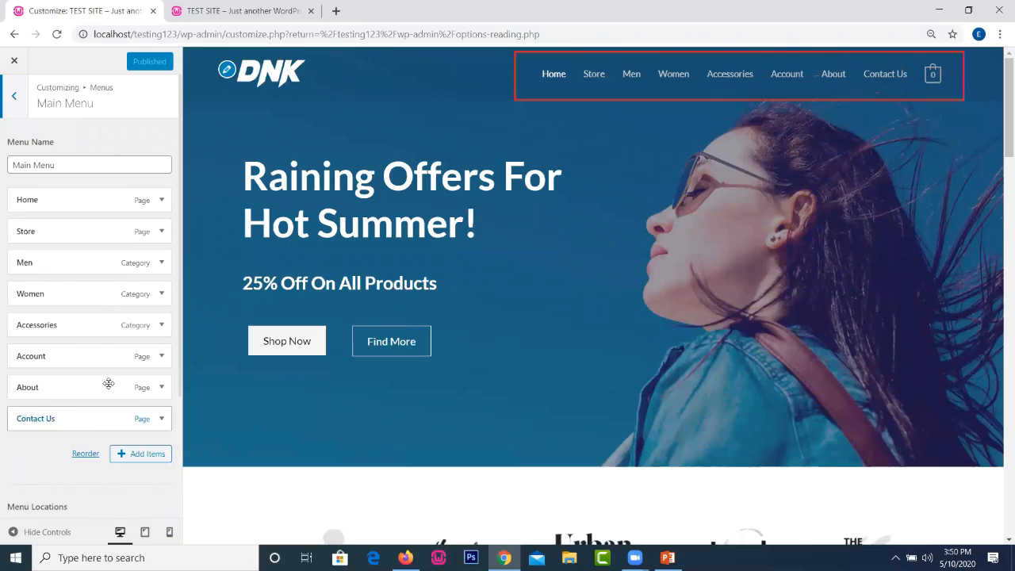
- Expand the Accessories menu item and examine its fields along with the menu's location and option settings
{"action": "left_click", "coordinate": [159, 326]}
{"action": "scroll", "coordinate": [159, 333], "scroll_direction": "down", "scroll_amount": 5}
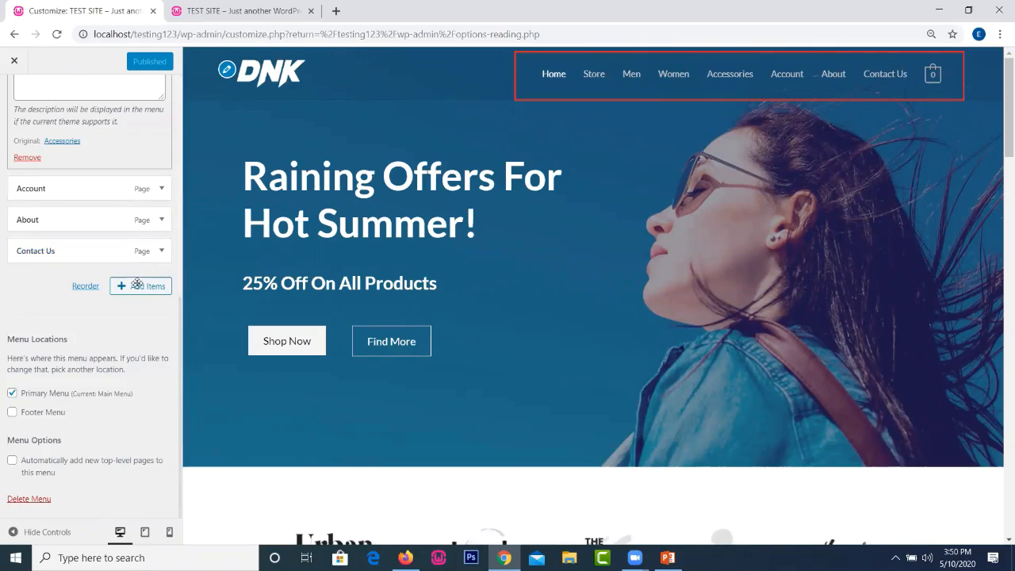
{"action": "scroll", "coordinate": [137, 289], "scroll_direction": "up", "scroll_amount": 5}
{"action": "scroll", "coordinate": [138, 292], "scroll_direction": "down", "scroll_amount": 5}
{"action": "scroll", "coordinate": [85, 273], "scroll_direction": "up", "scroll_amount": 5}
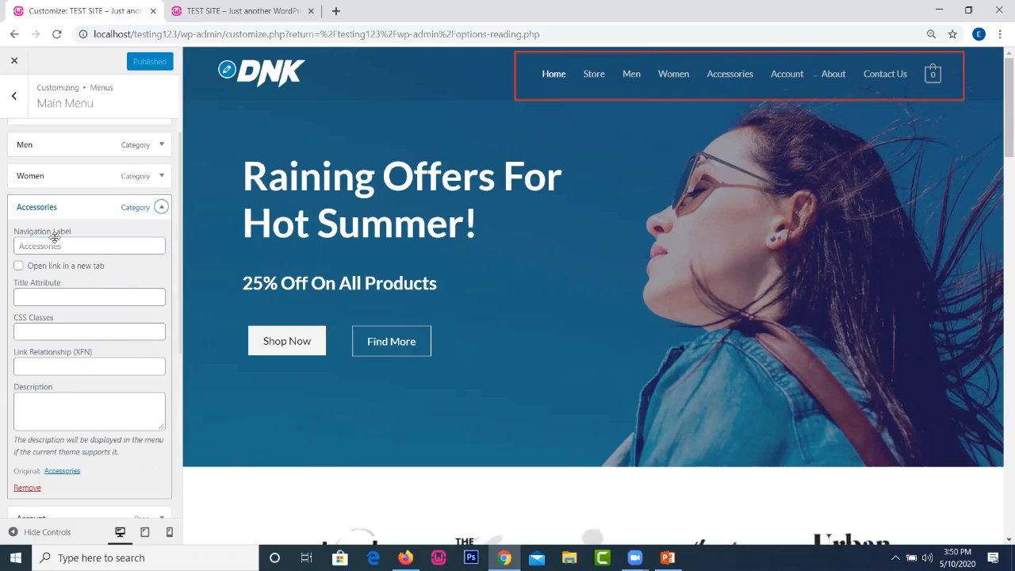
- Collapse the Accessories menu item and move it beneath Contact Us as its sub-item in the Main Menu
{"action": "left_click", "coordinate": [69, 210]}
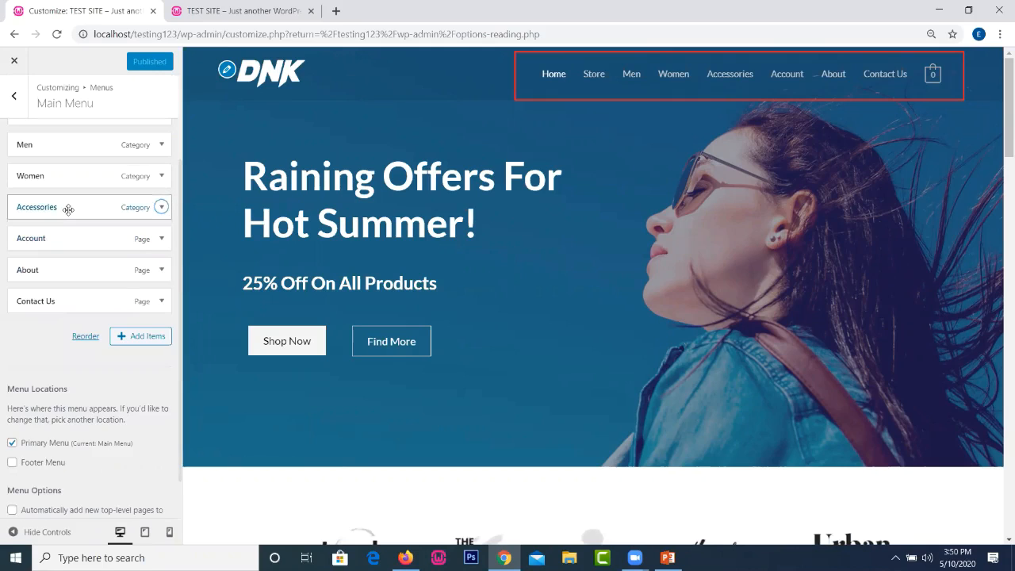
{"action": "left_click", "coordinate": [68, 209]}
{"action": "left_click", "coordinate": [68, 209]}
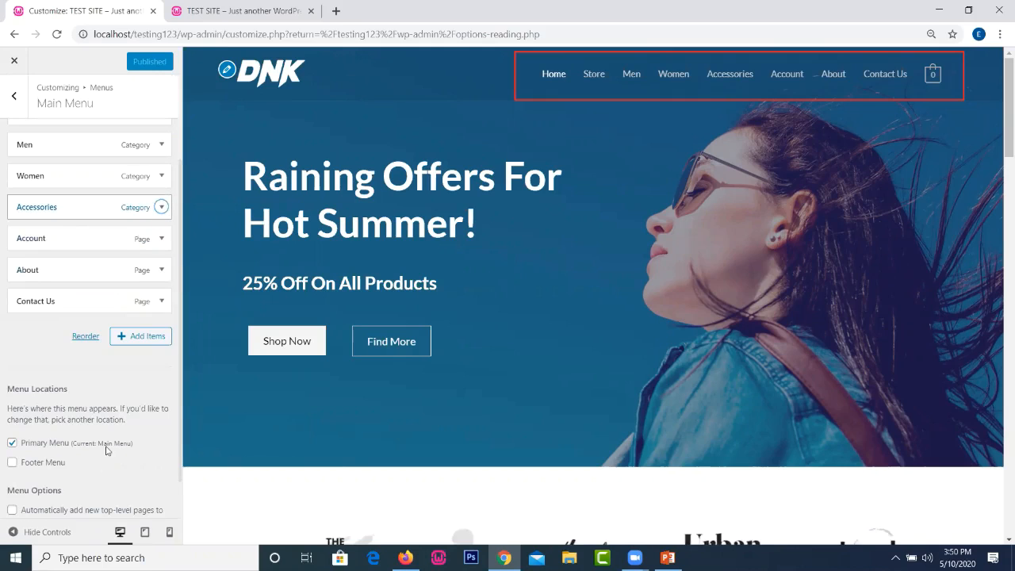
{"action": "left_click_drag", "start_coordinate": [75, 206], "coordinate": [999, 384]}
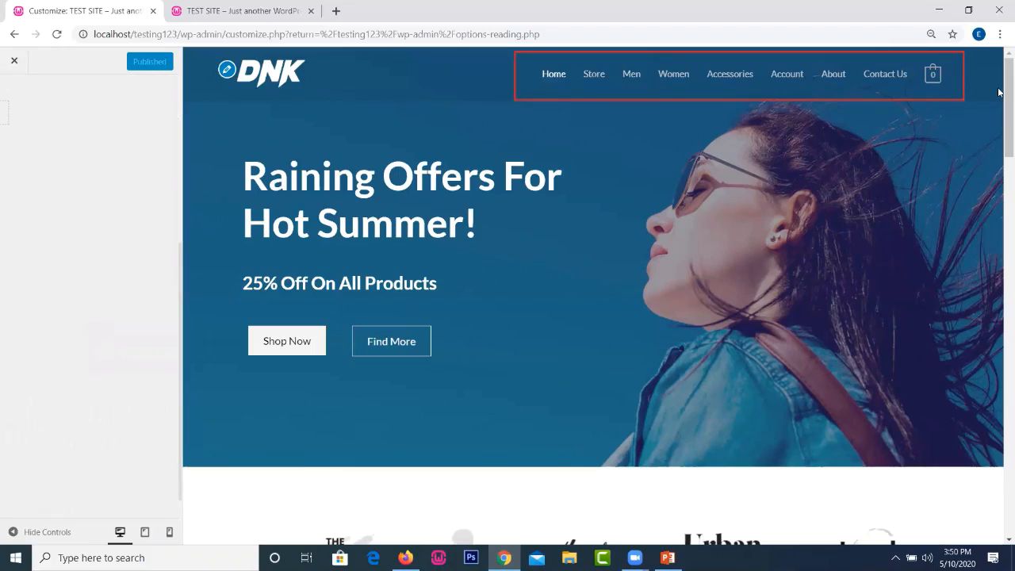
{"action": "scroll", "coordinate": [1001, 361], "scroll_direction": "down", "scroll_amount": 5}
{"action": "left_click_drag", "start_coordinate": [1000, 44], "coordinate": [92, 169]}
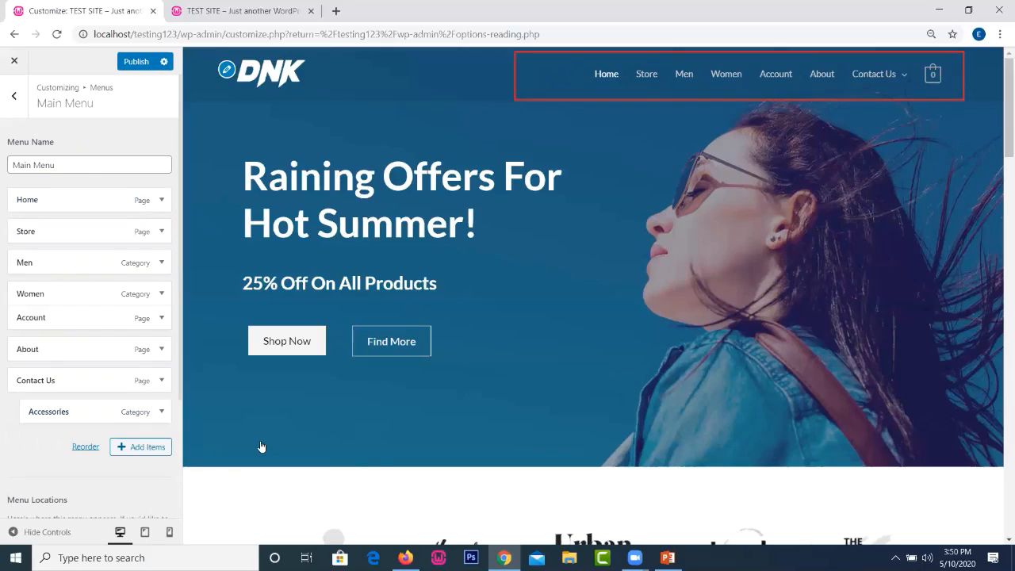
- Browse the pages available to add to the Main Menu, and remove the Account item and publish
{"action": "left_click", "coordinate": [143, 448]}
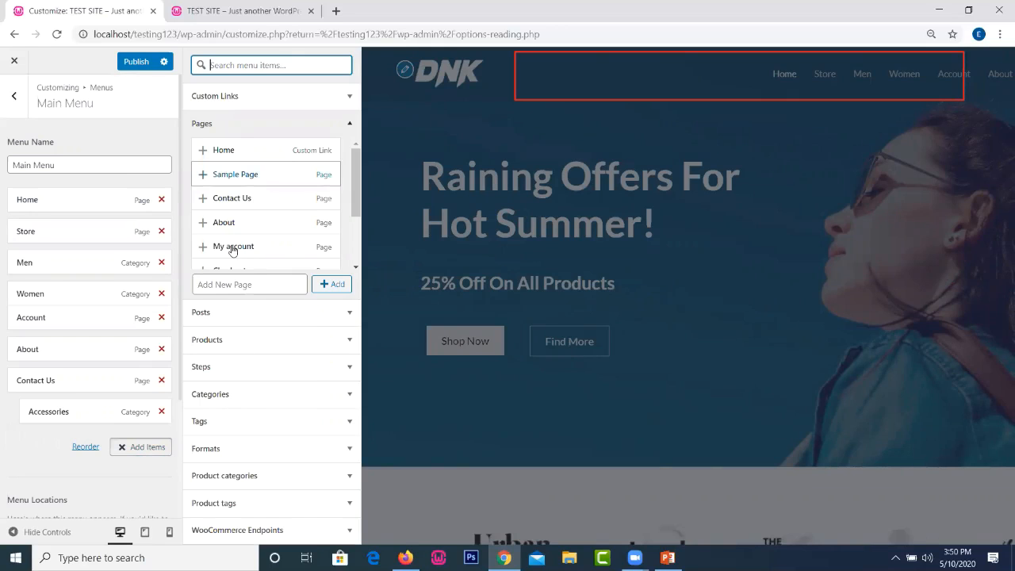
{"action": "scroll", "coordinate": [357, 200], "scroll_direction": "down", "scroll_amount": 1}
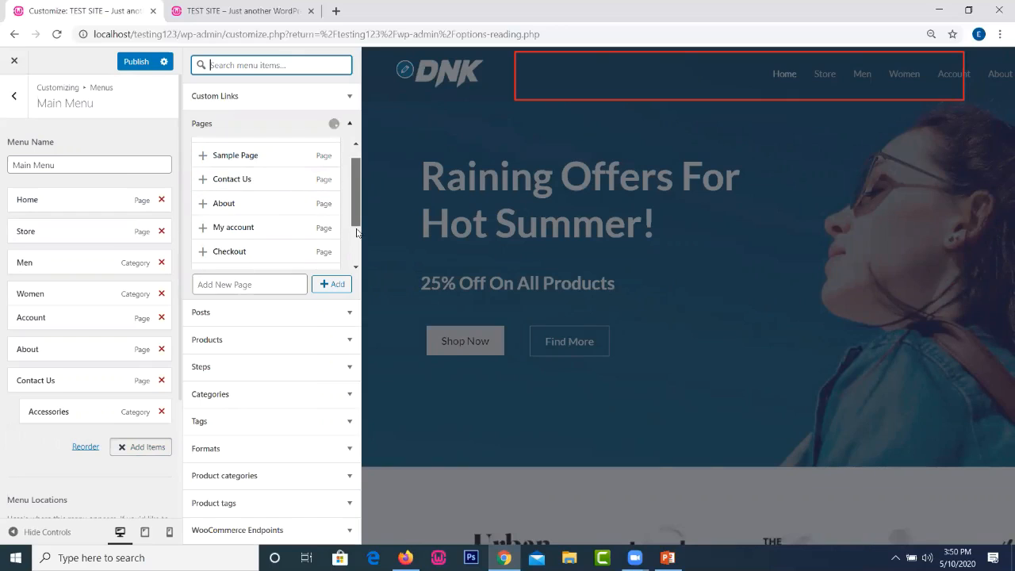
{"action": "scroll", "coordinate": [357, 205], "scroll_direction": "up", "scroll_amount": 1}
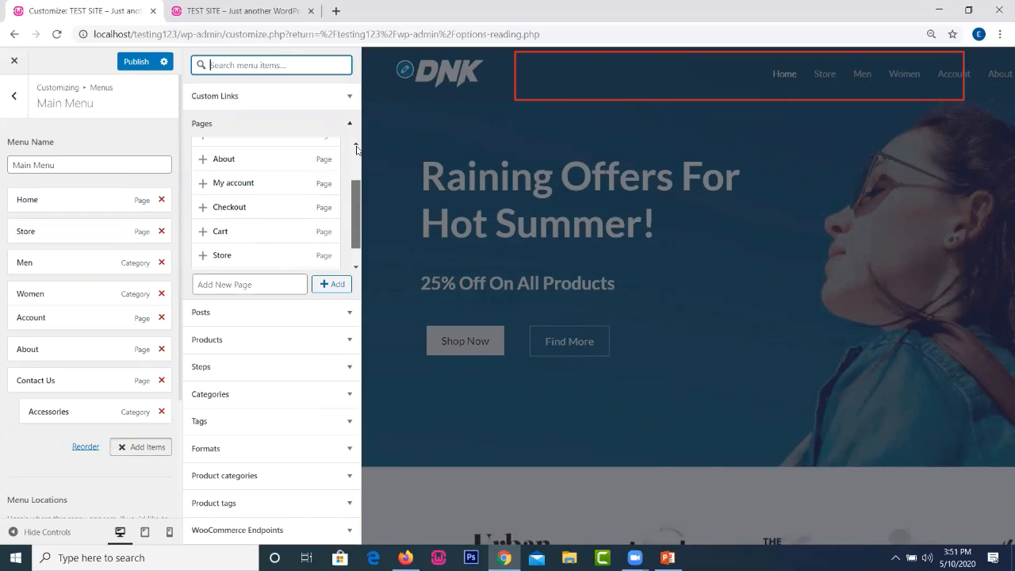
{"action": "scroll", "coordinate": [356, 149], "scroll_direction": "up", "scroll_amount": 3}
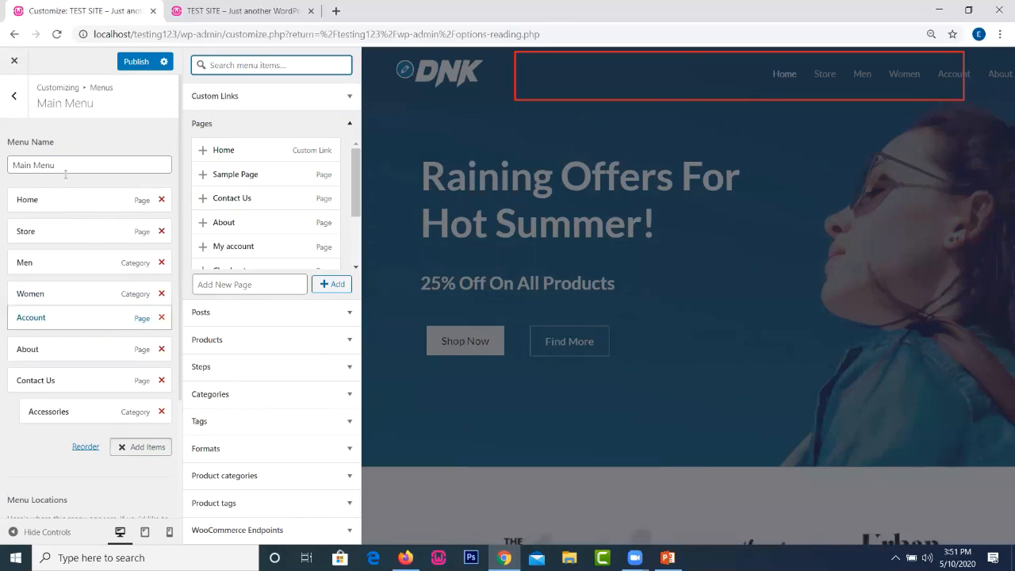
{"action": "left_click", "coordinate": [161, 318]}
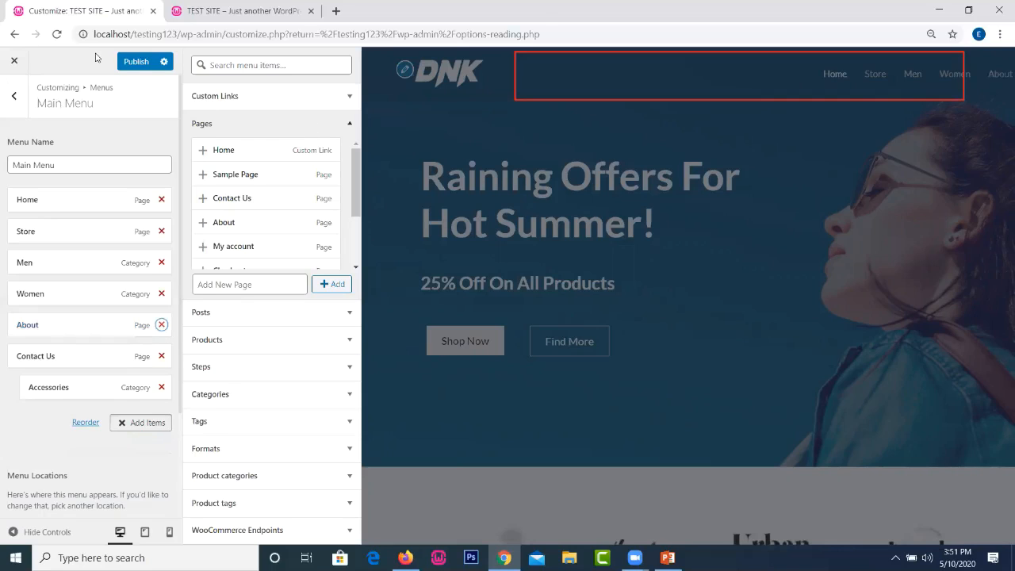
{"action": "left_click", "coordinate": [129, 62]}
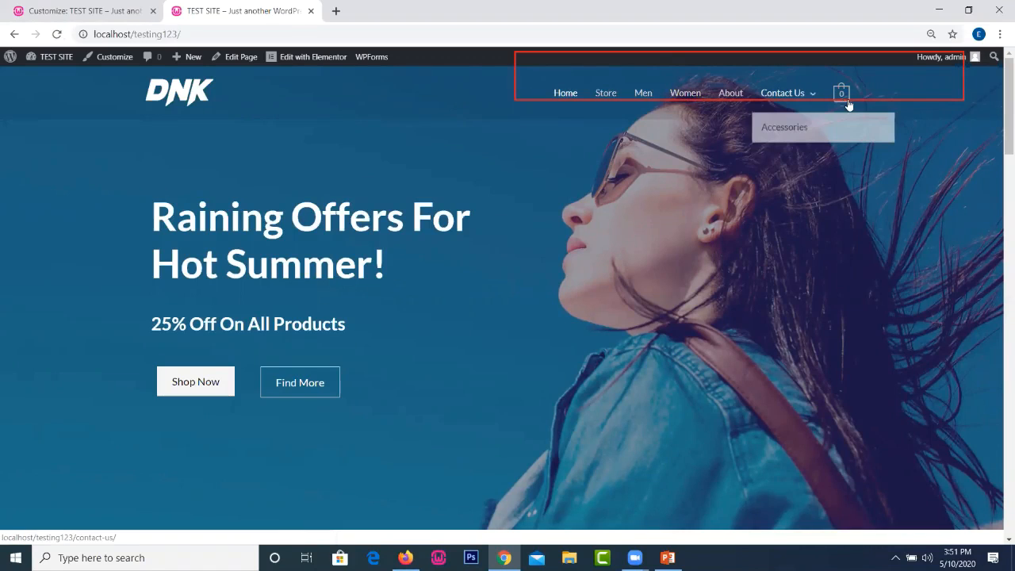
- Check the Contact Us submenu on the live site, and return to the customizer and close it
{"action": "mouse_move", "coordinate": [836, 120]}
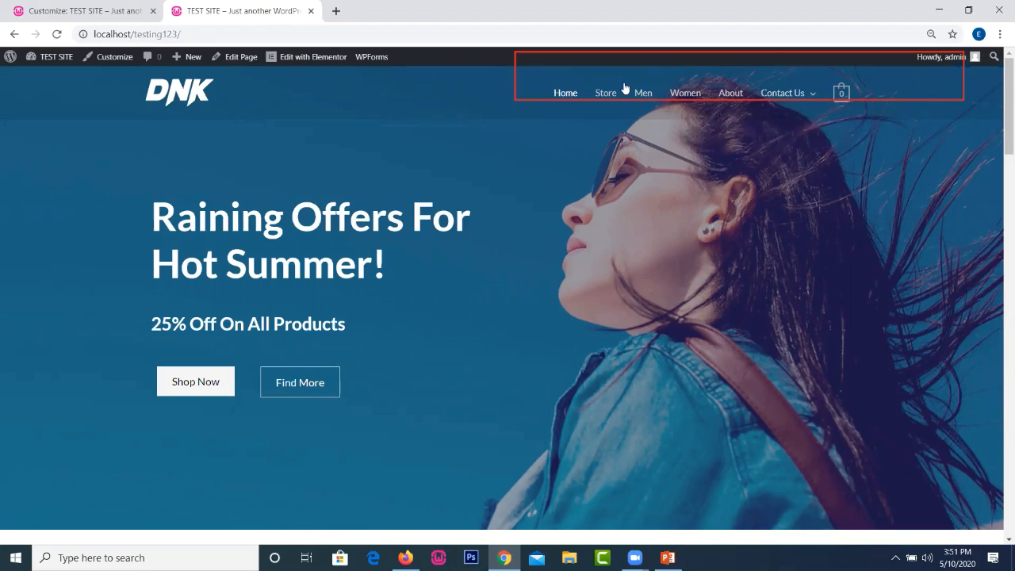
{"action": "left_click", "coordinate": [80, 11]}
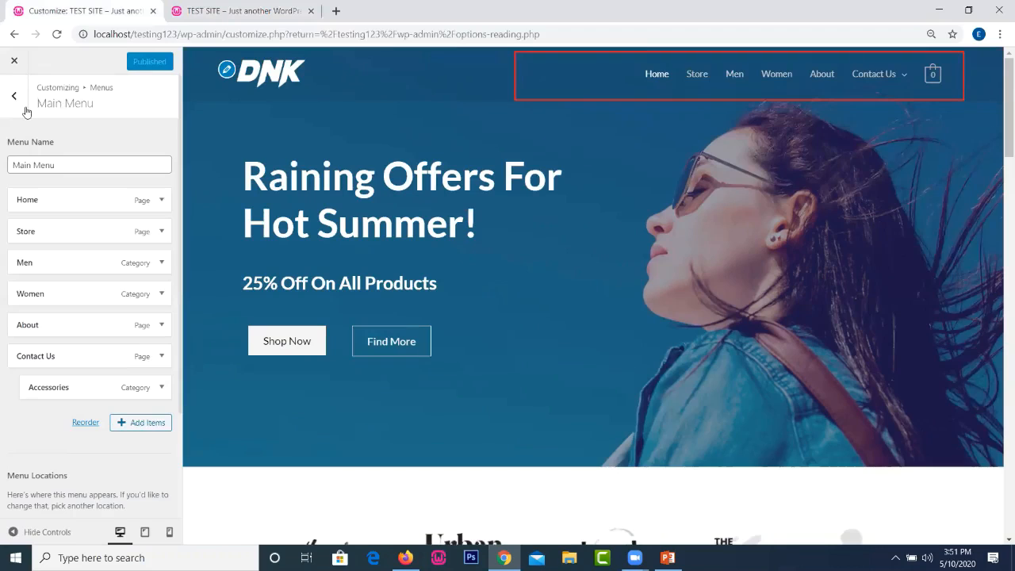
{"action": "left_click", "coordinate": [11, 95]}
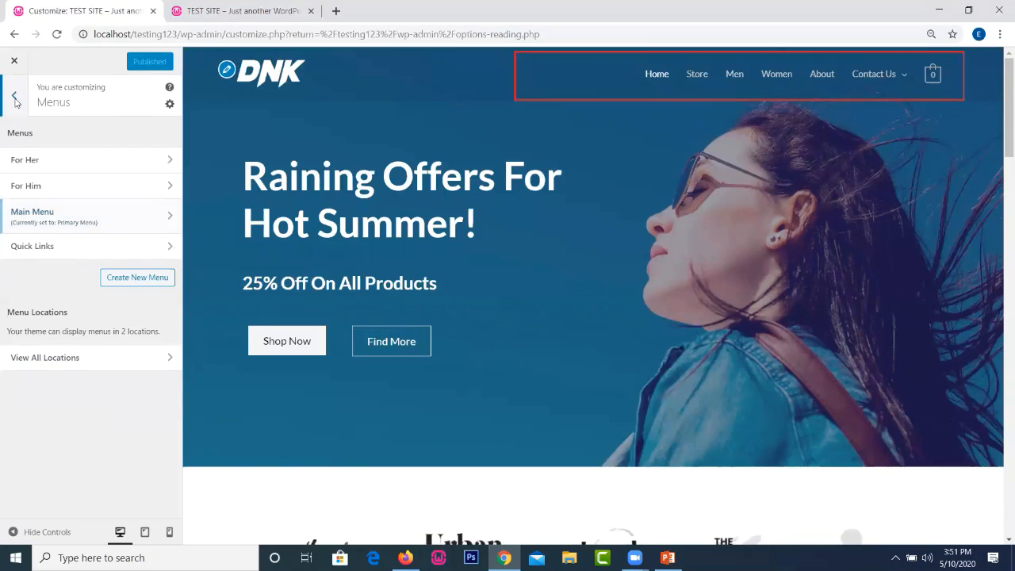
{"action": "left_click", "coordinate": [13, 96]}
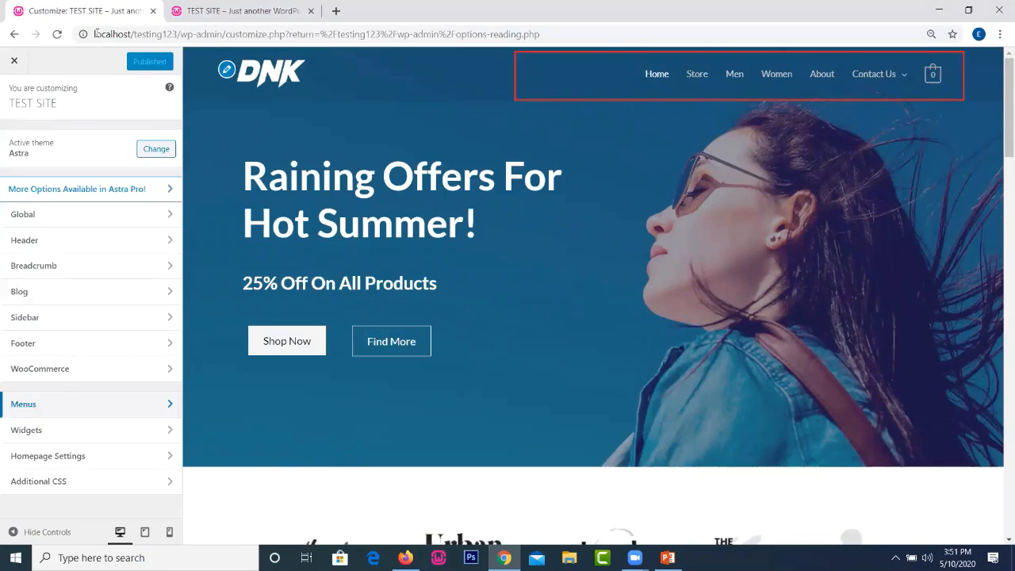
{"action": "left_click", "coordinate": [14, 61]}
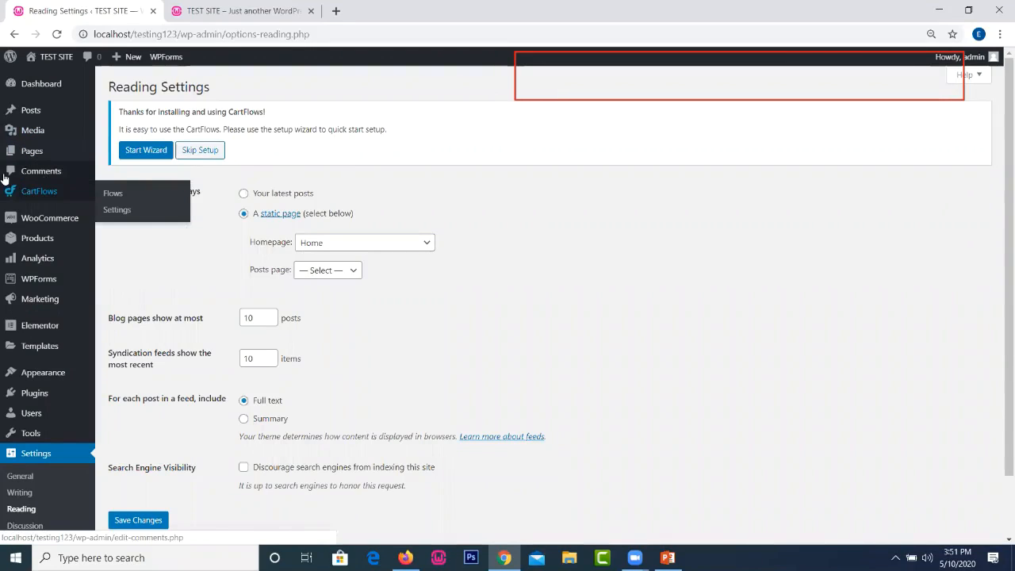
- Look through the list of all pages and start a new page
{"action": "mouse_move", "coordinate": [44, 152]}
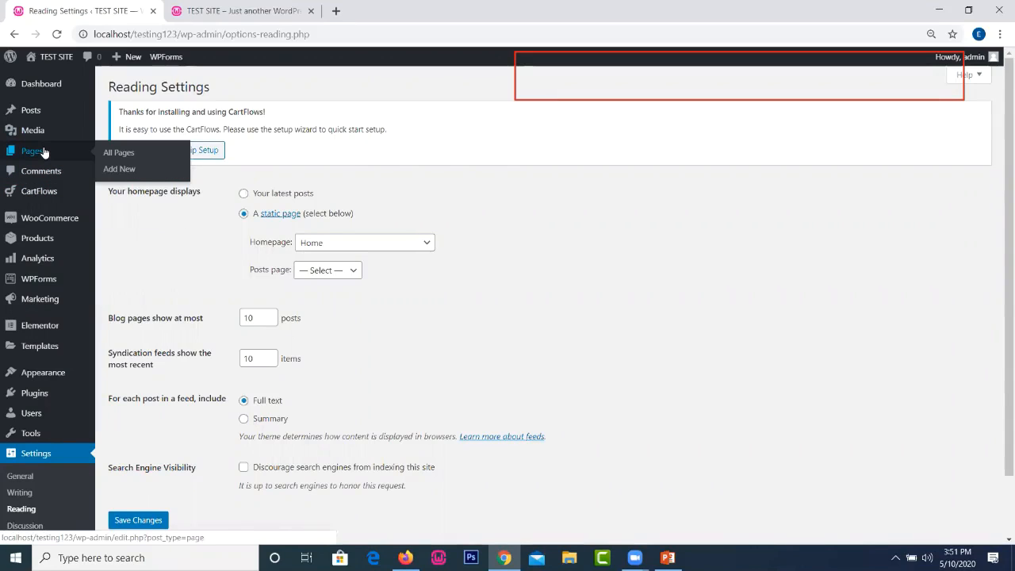
{"action": "left_click", "coordinate": [134, 156]}
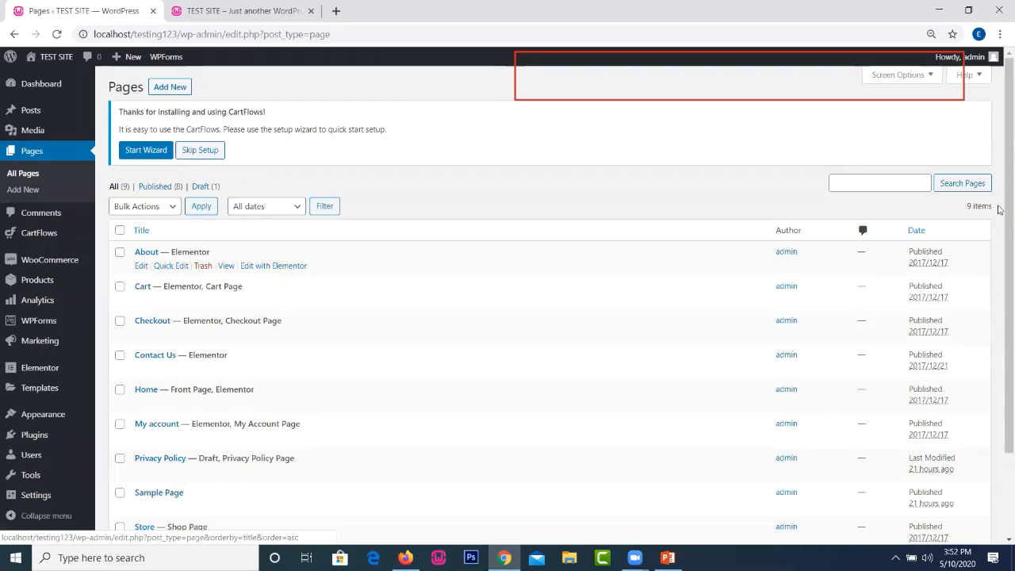
{"action": "scroll", "coordinate": [999, 246], "scroll_direction": "down", "scroll_amount": 2}
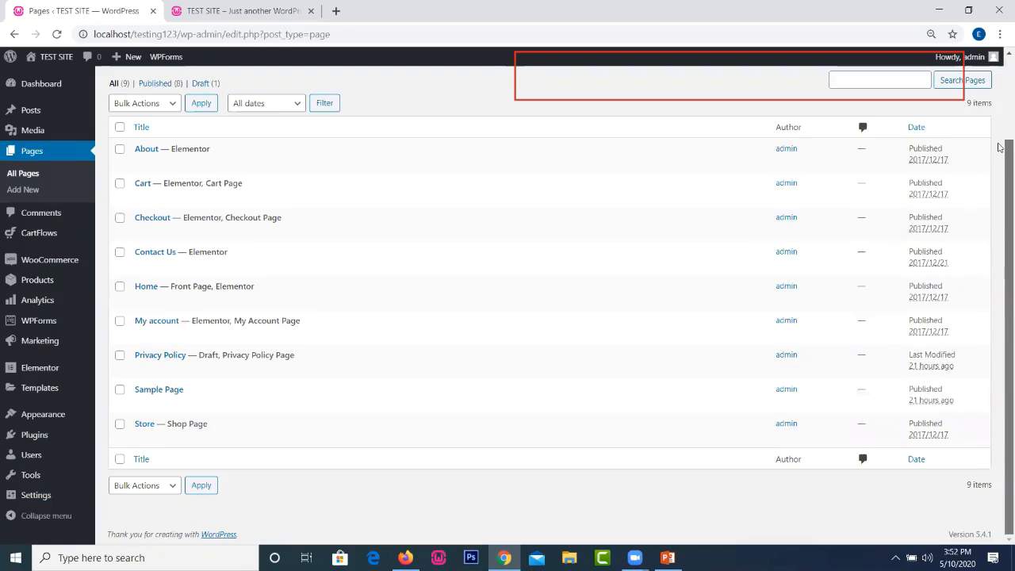
{"action": "scroll", "coordinate": [489, 90], "scroll_direction": "up", "scroll_amount": 2}
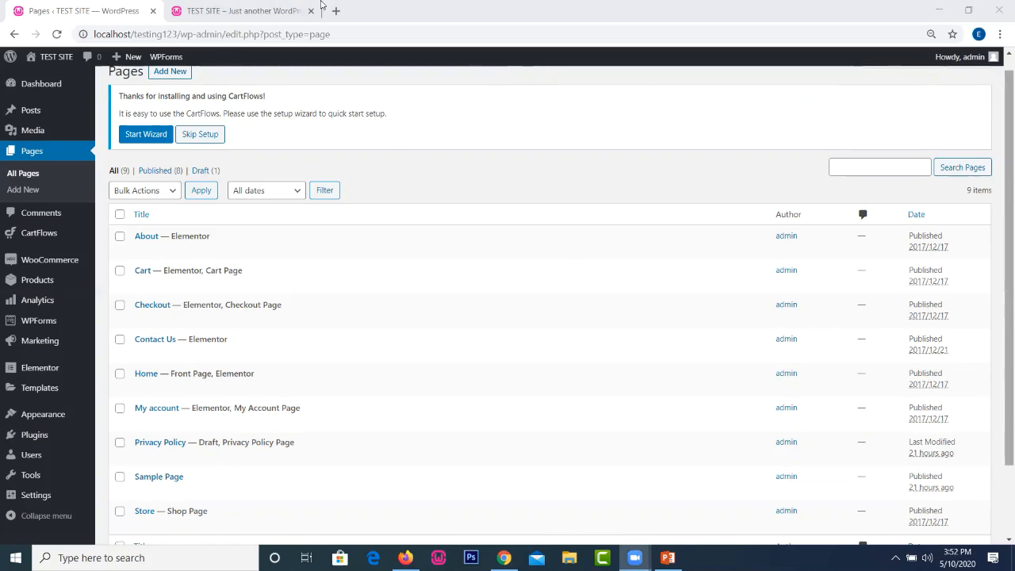
{"action": "left_click", "coordinate": [72, 24]}
{"action": "left_click", "coordinate": [169, 88]}
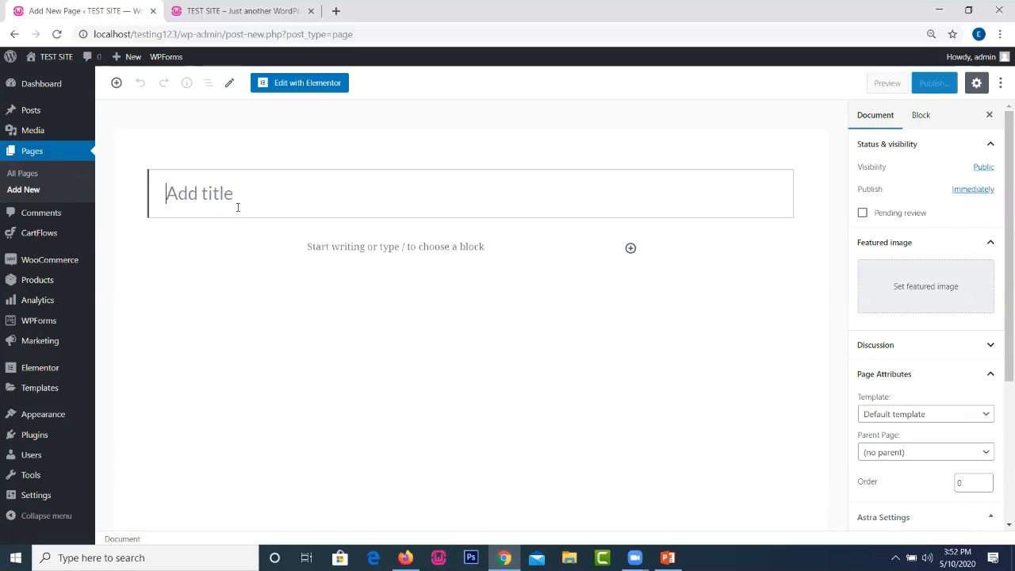
- Examine the most used blocks and the block categories available for the new page's content
{"action": "left_click", "coordinate": [630, 249]}
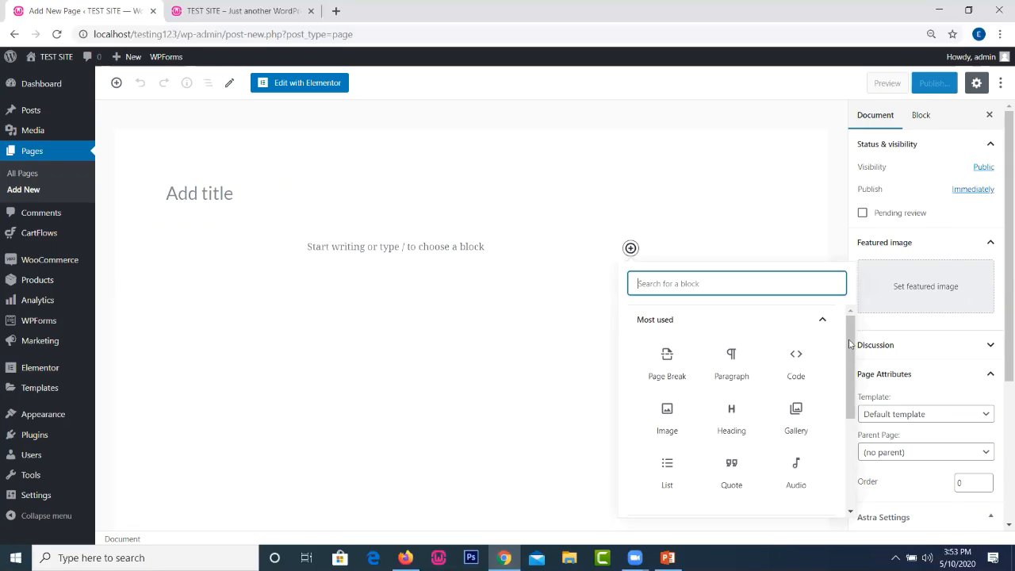
{"action": "left_click_drag", "start_coordinate": [852, 320], "coordinate": [547, 12]}
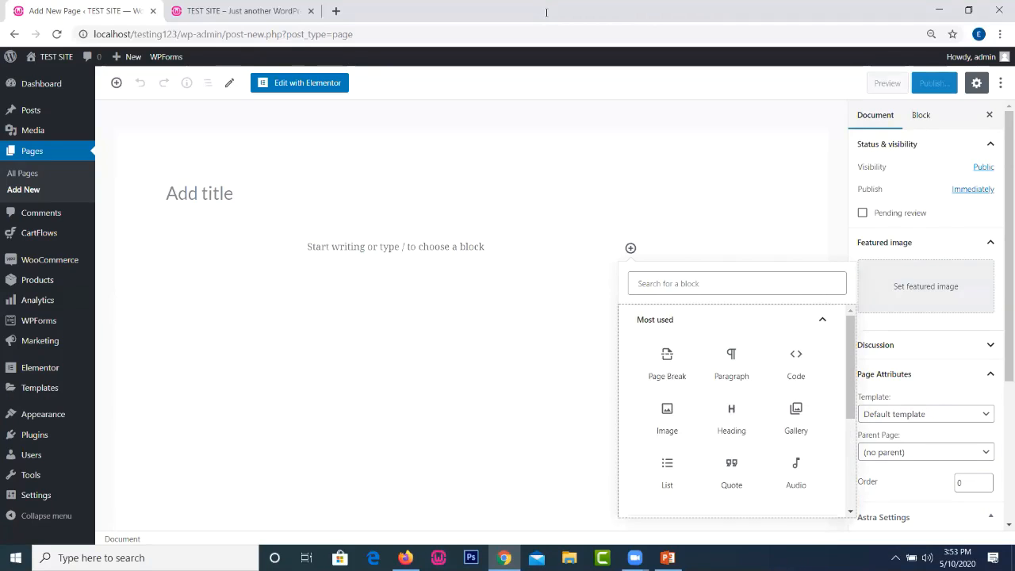
{"action": "mouse_move", "coordinate": [584, 206]}
{"action": "left_mouse_down"}
{"action": "mouse_move", "coordinate": [864, 498]}
{"action": "mouse_move", "coordinate": [878, 541]}
{"action": "left_mouse_up"}
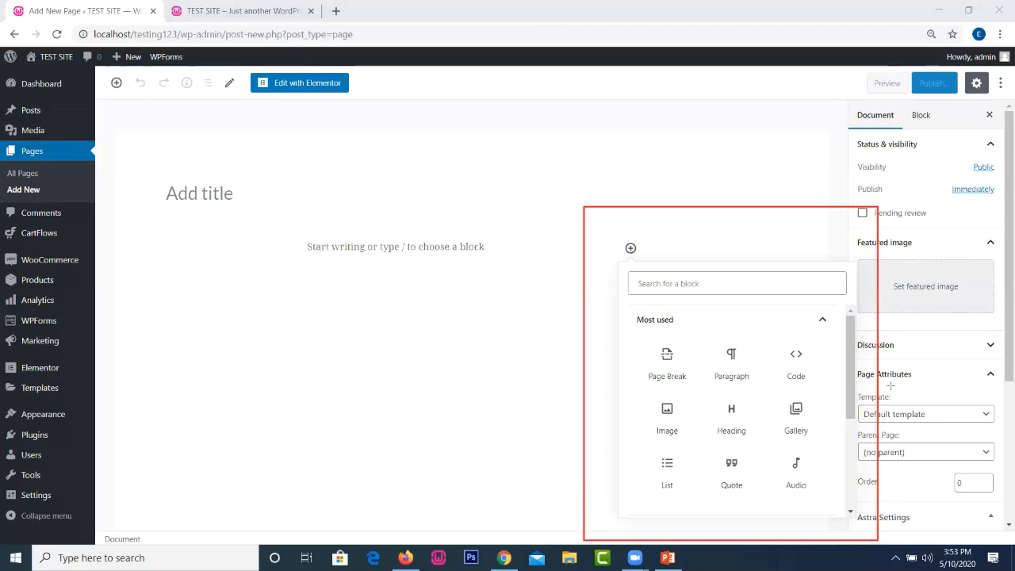
{"action": "left_click_drag", "start_coordinate": [851, 339], "coordinate": [872, 429]}
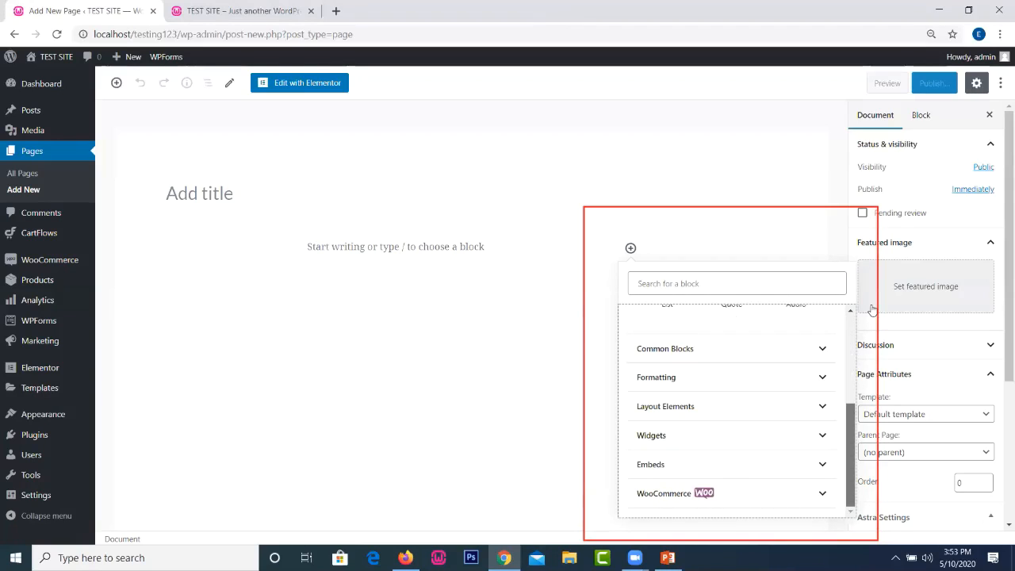
{"action": "scroll", "coordinate": [842, 312], "scroll_direction": "up", "scroll_amount": 3}
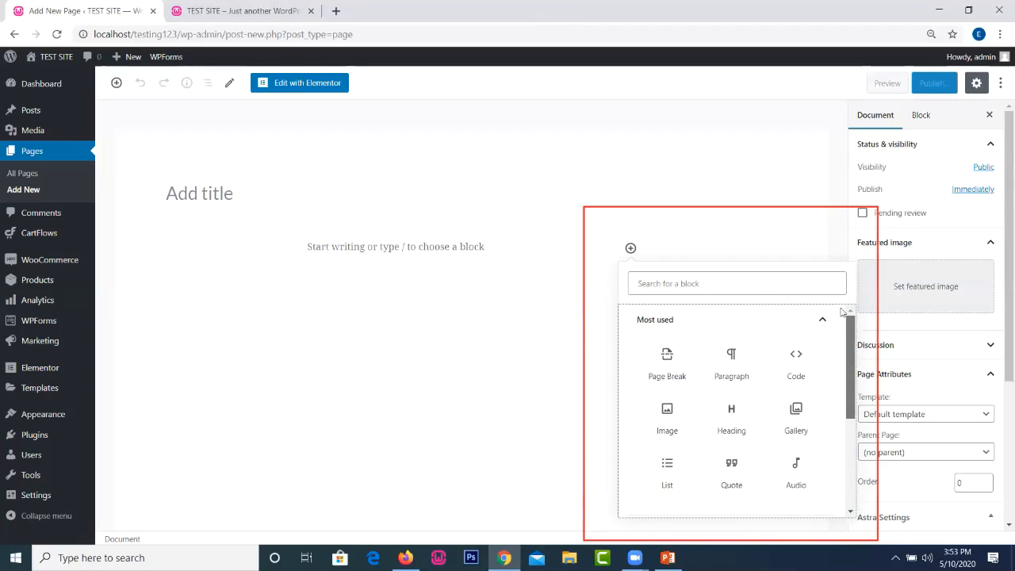
{"action": "left_click", "coordinate": [663, 489]}
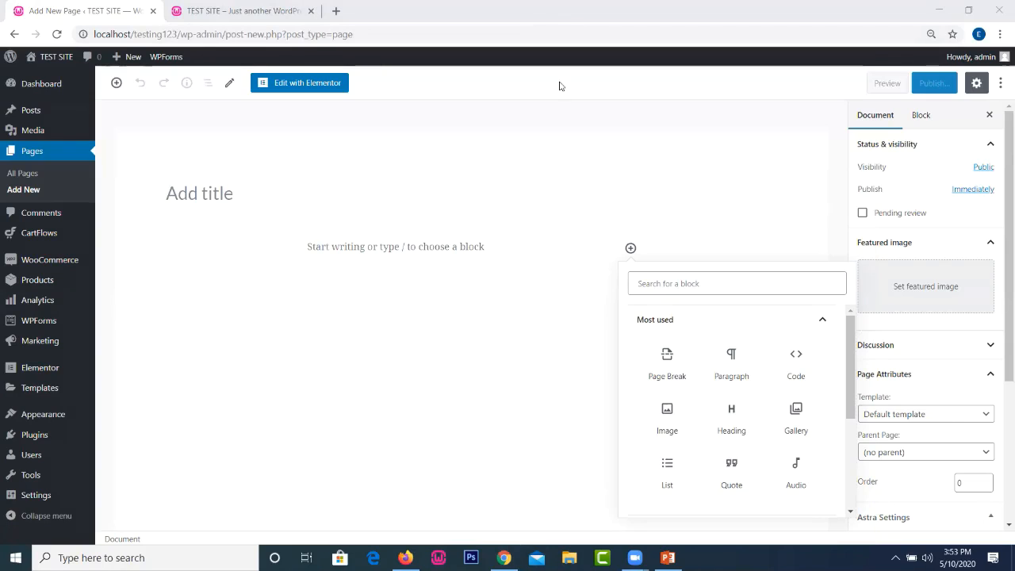
- Title the new page OUR BRANCHES and publish it
{"action": "left_click", "coordinate": [197, 194]}
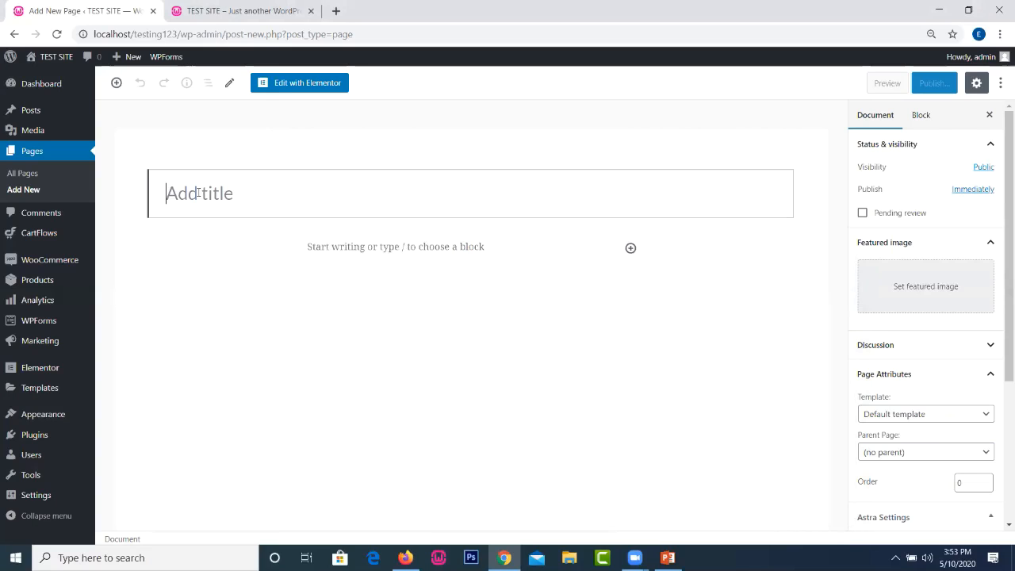
{"action": "type", "text": "oUR"}
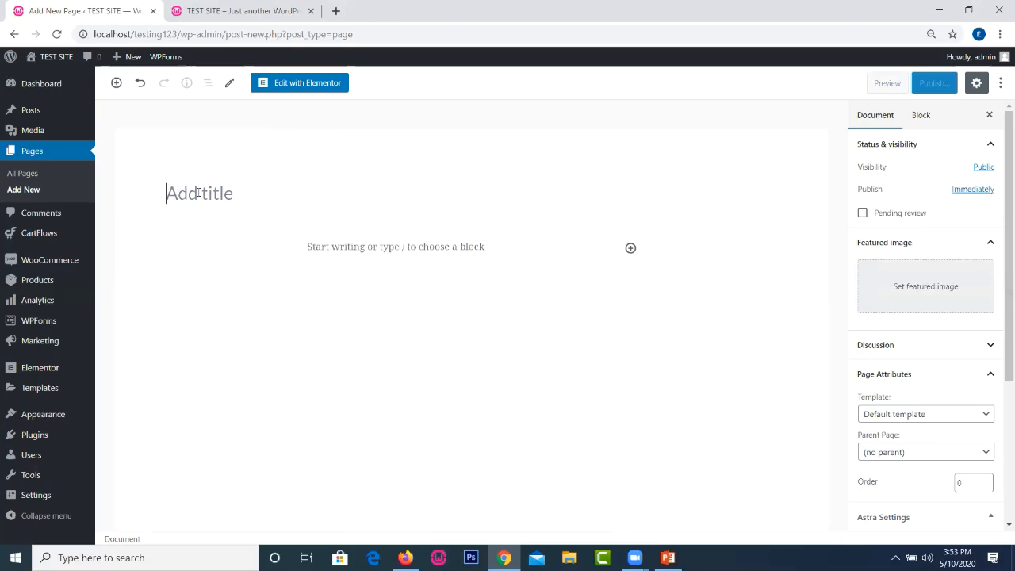
{"action": "type", "text": "OUR "}
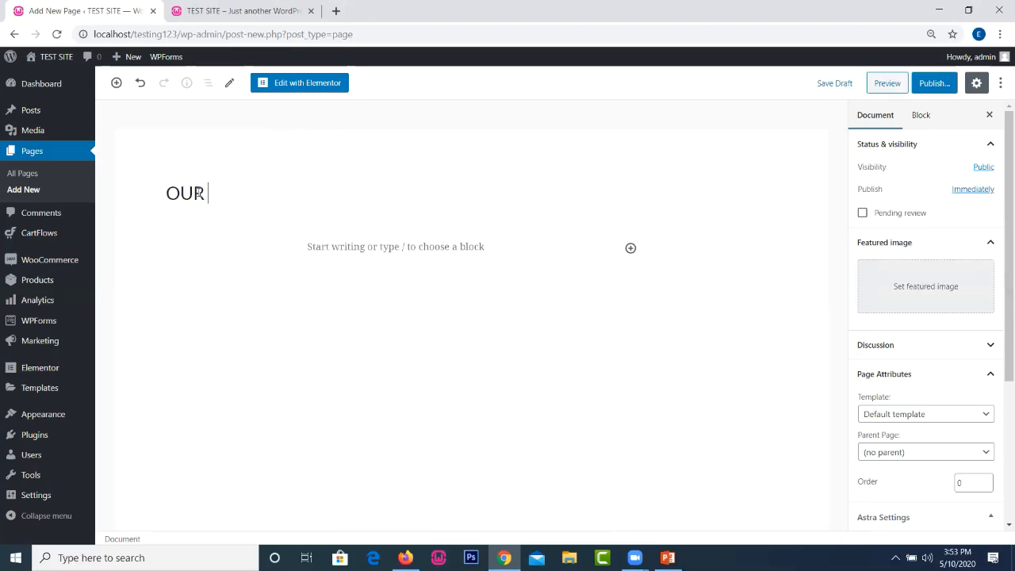
{"action": "type", "text": "BRANCHES"}
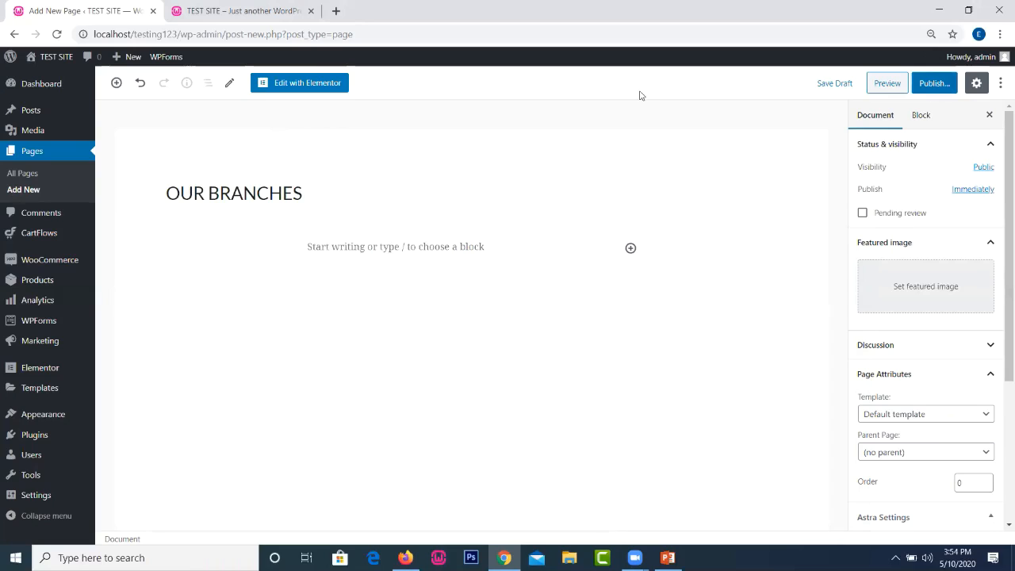
{"action": "left_click", "coordinate": [930, 83]}
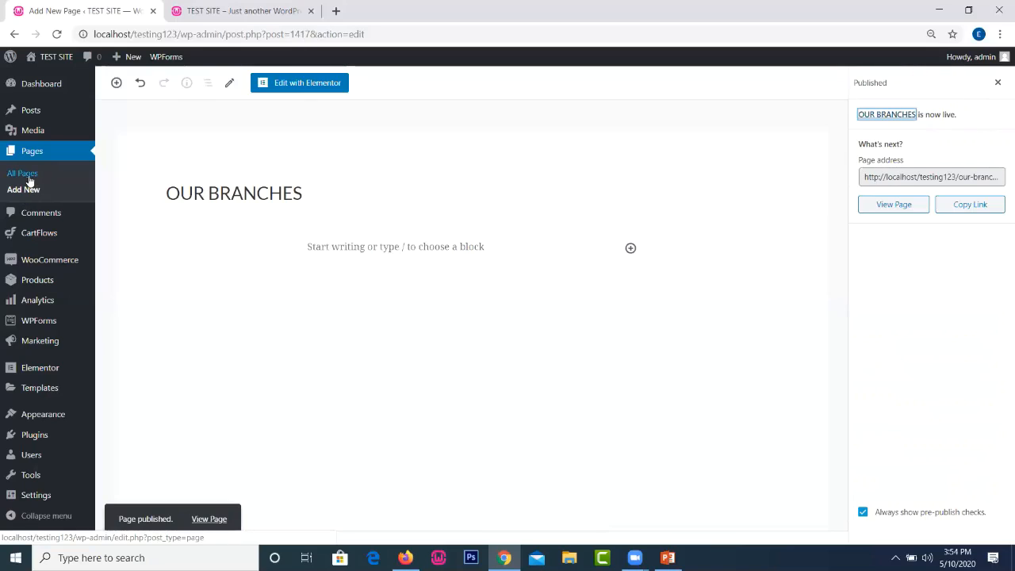
- Find the OUR BRANCHES page in the list of all pages and open it for editing
{"action": "left_click", "coordinate": [29, 174]}
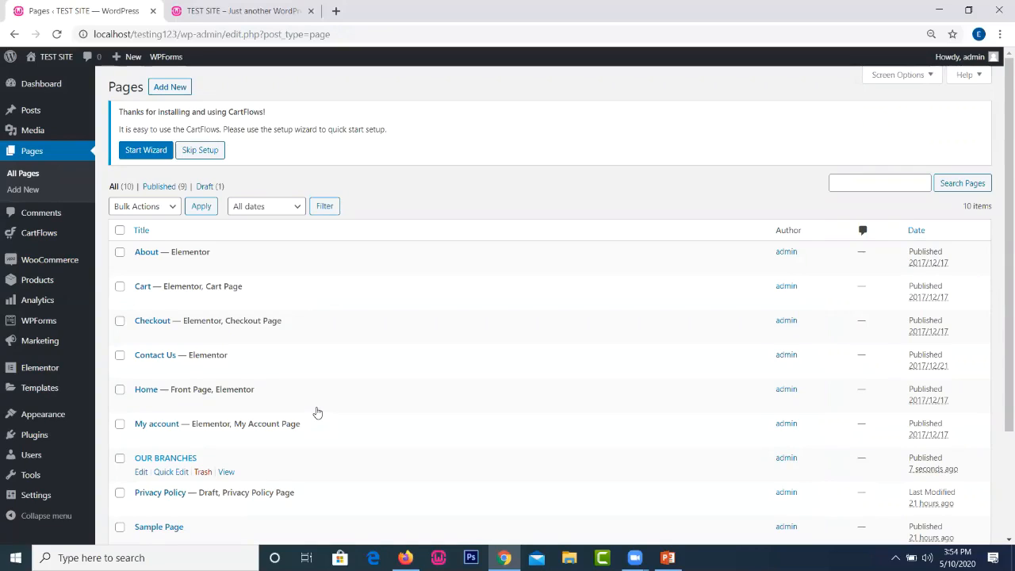
{"action": "mouse_move", "coordinate": [104, 442]}
{"action": "left_mouse_down"}
{"action": "mouse_move", "coordinate": [382, 483]}
{"action": "mouse_move", "coordinate": [954, 474]}
{"action": "left_mouse_up"}
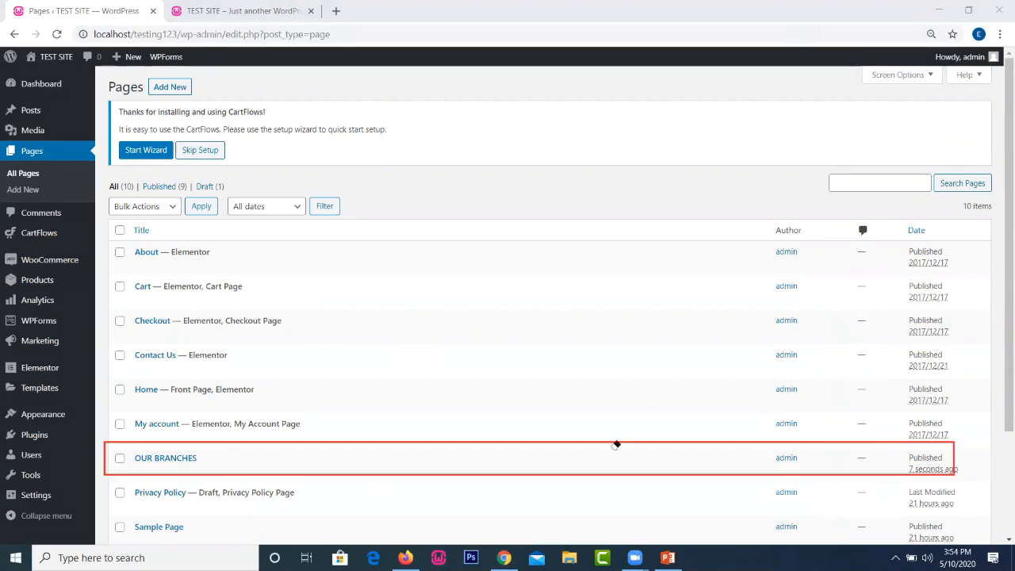
{"action": "left_click", "coordinate": [631, 410]}
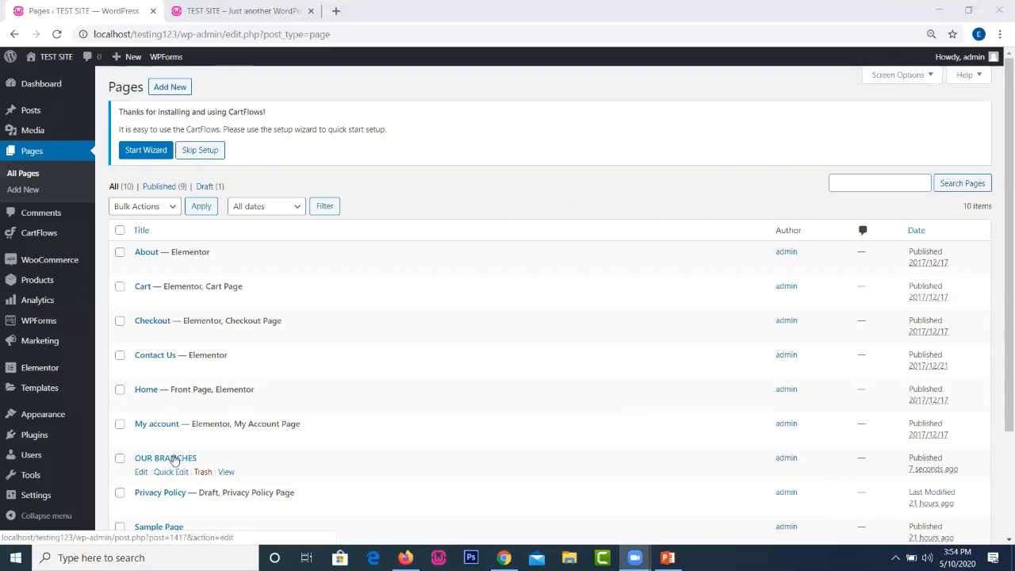
{"action": "left_click", "coordinate": [174, 461]}
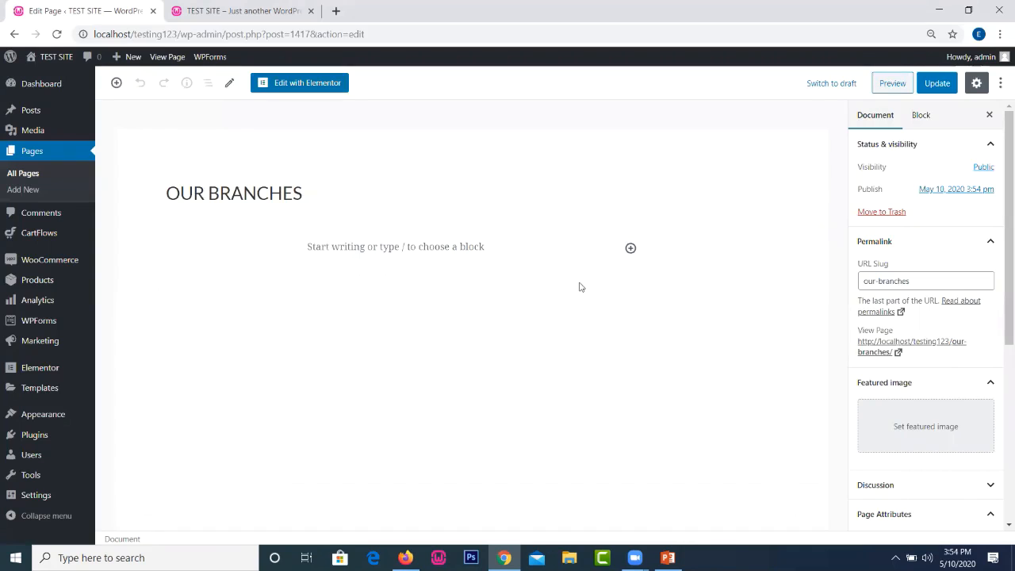
- Open the OUR BRANCHES page in the Elementor editor and look through the available widget categories
{"action": "left_click", "coordinate": [286, 88]}
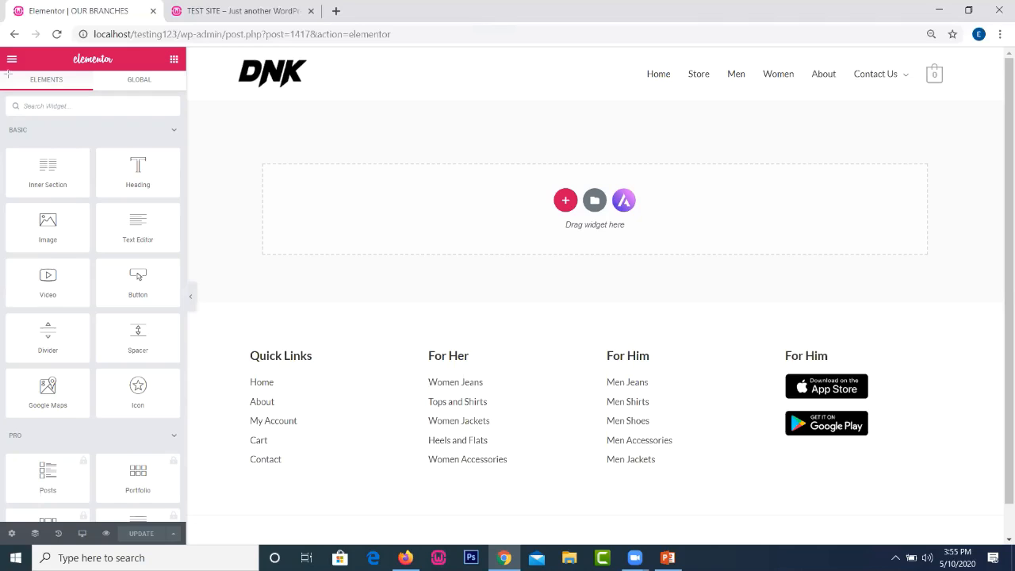
{"action": "left_click_drag", "start_coordinate": [6, 73], "coordinate": [196, 523]}
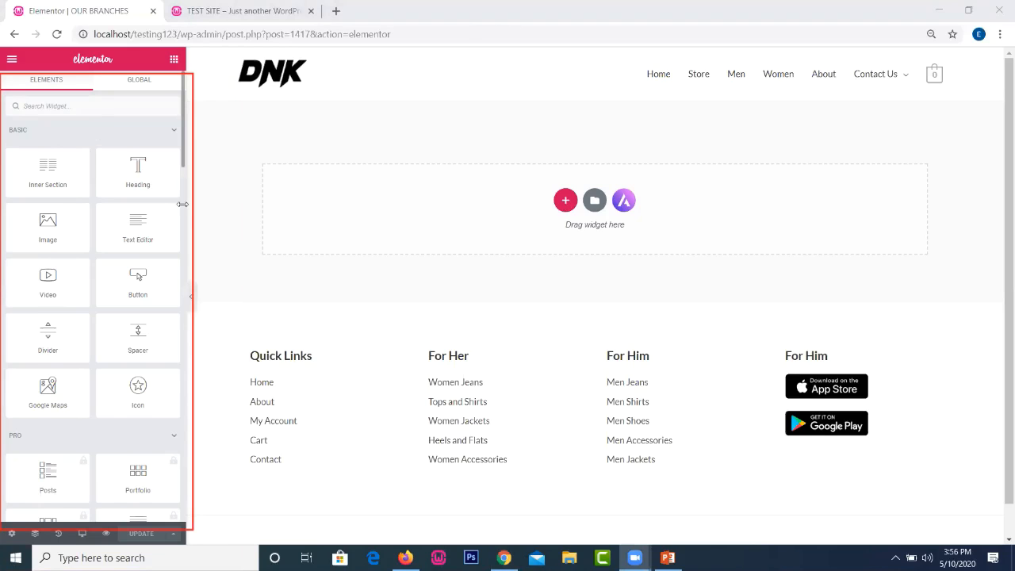
{"action": "scroll", "coordinate": [182, 204], "scroll_direction": "down", "scroll_amount": 8}
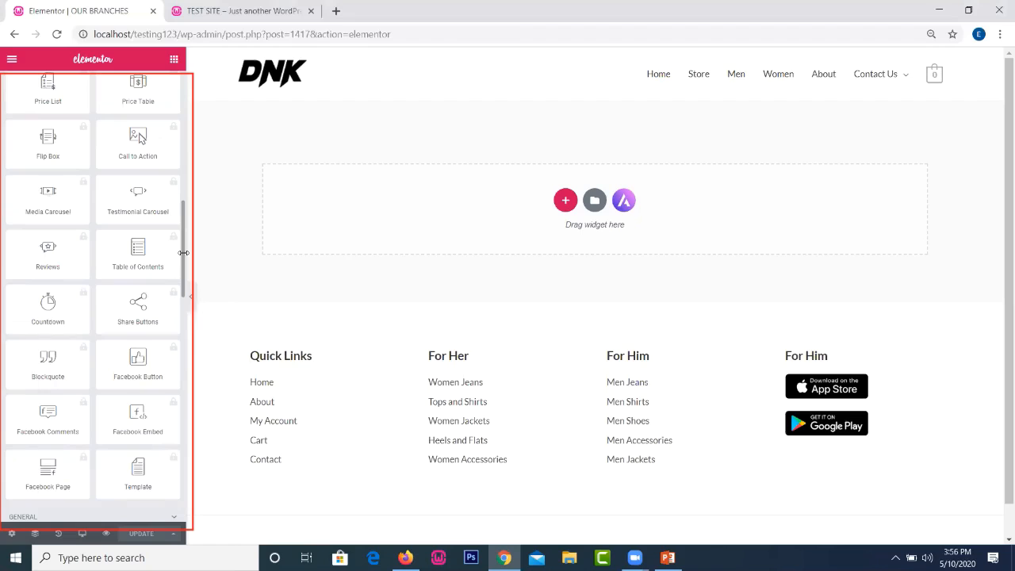
{"action": "scroll", "coordinate": [183, 252], "scroll_direction": "down", "scroll_amount": 3}
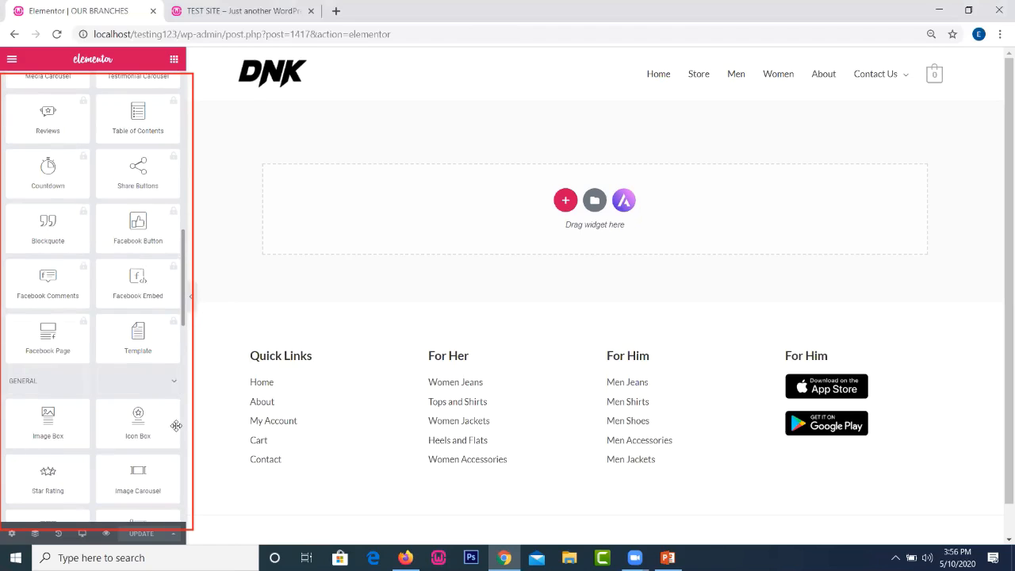
{"action": "scroll", "coordinate": [176, 426], "scroll_direction": "down", "scroll_amount": 10}
{"action": "scroll", "coordinate": [179, 423], "scroll_direction": "down", "scroll_amount": 2}
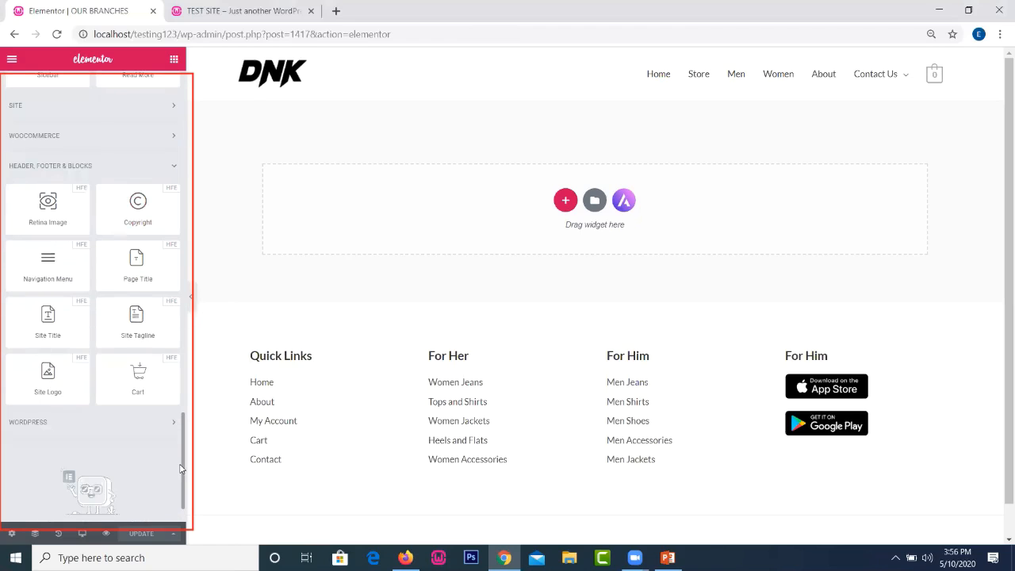
{"action": "scroll", "coordinate": [180, 469], "scroll_direction": "down", "scroll_amount": 1}
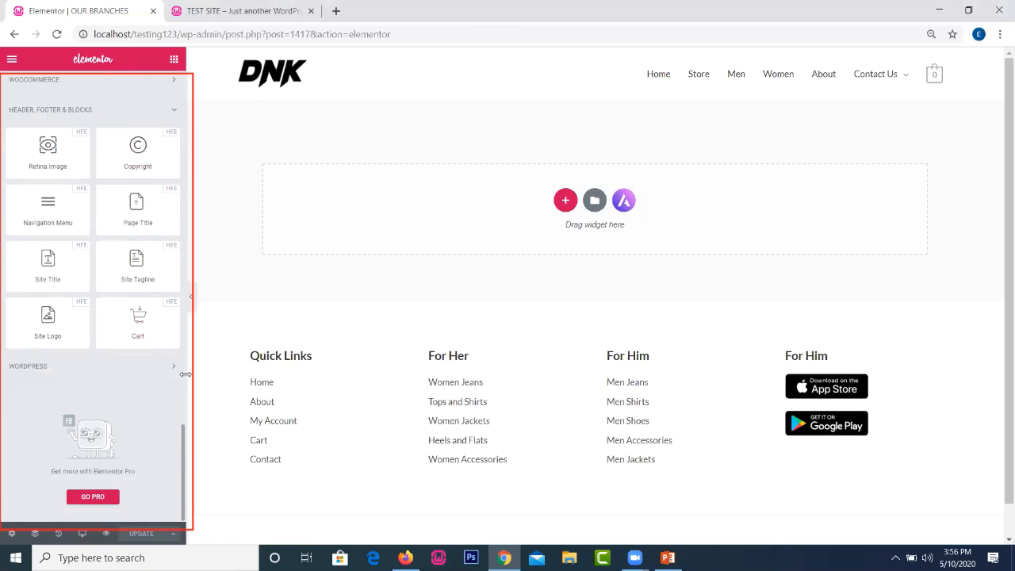
{"action": "scroll", "coordinate": [184, 365], "scroll_direction": "up", "scroll_amount": 4}
{"action": "left_click_drag", "start_coordinate": [185, 361], "coordinate": [185, 338]}
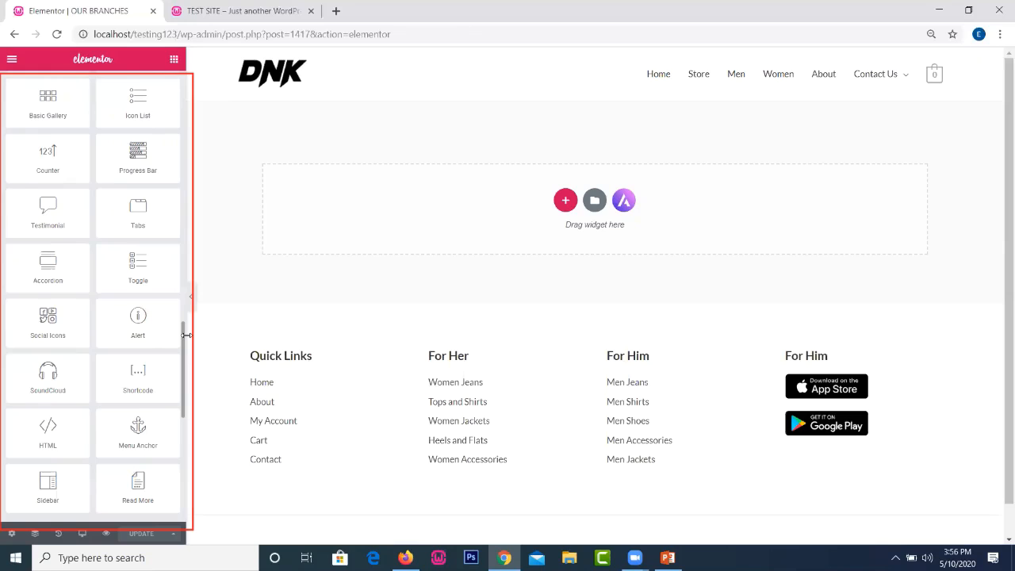
{"action": "scroll", "coordinate": [185, 338], "scroll_direction": "up", "scroll_amount": 4}
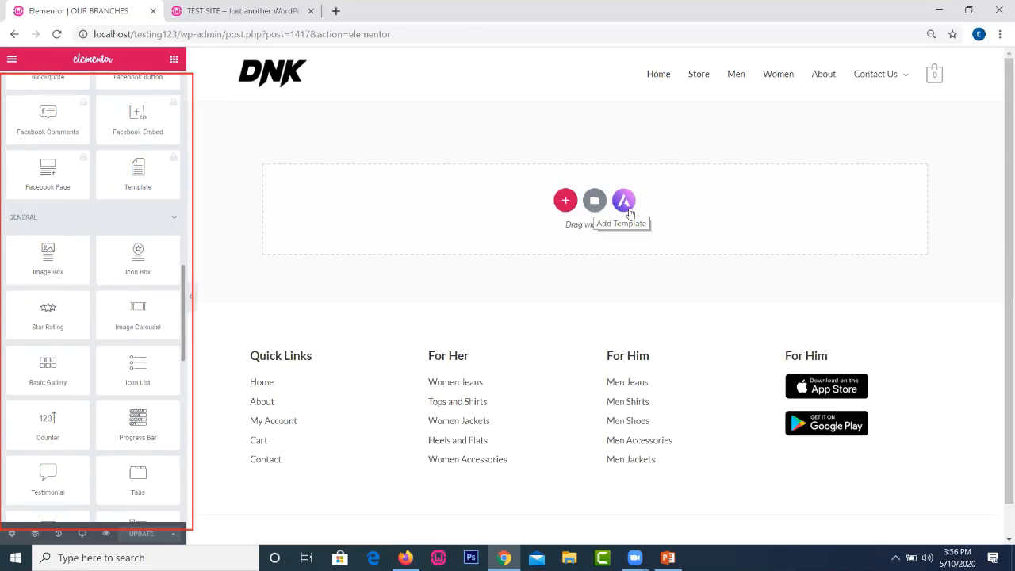
- Add a section with three equal columns to the page
{"action": "left_click", "coordinate": [568, 202]}
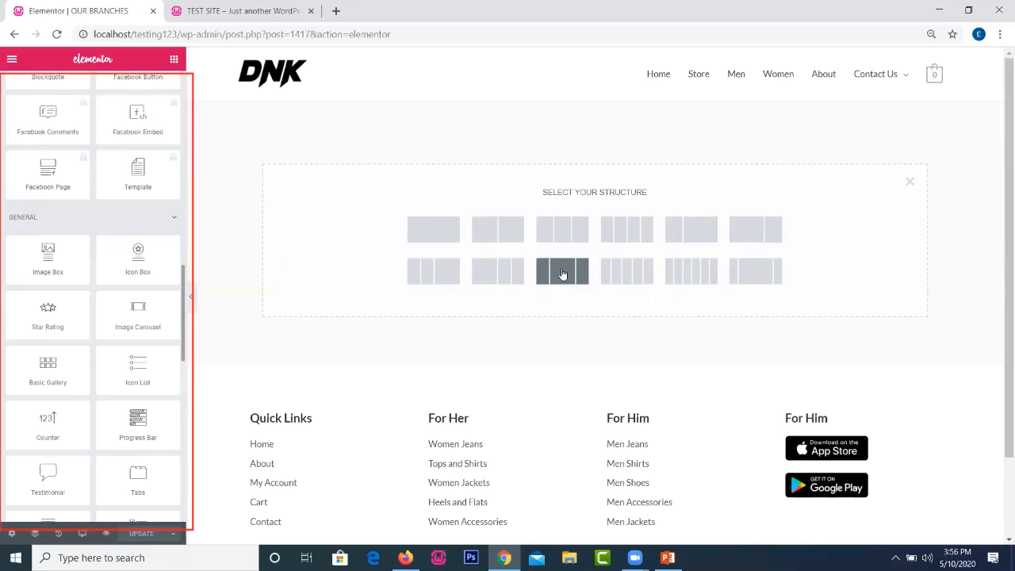
{"action": "left_click", "coordinate": [556, 229]}
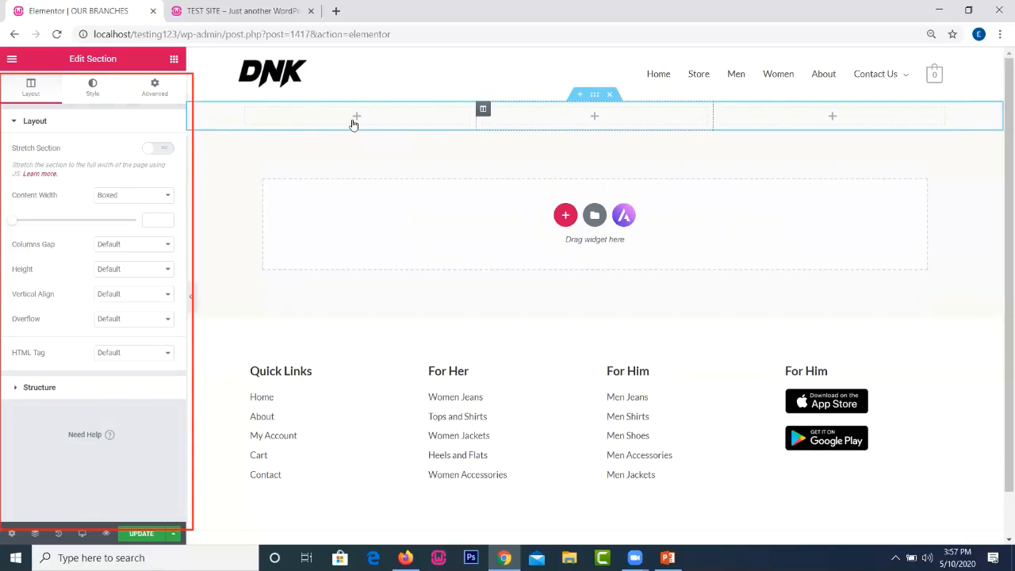
{"action": "left_click", "coordinate": [581, 96]}
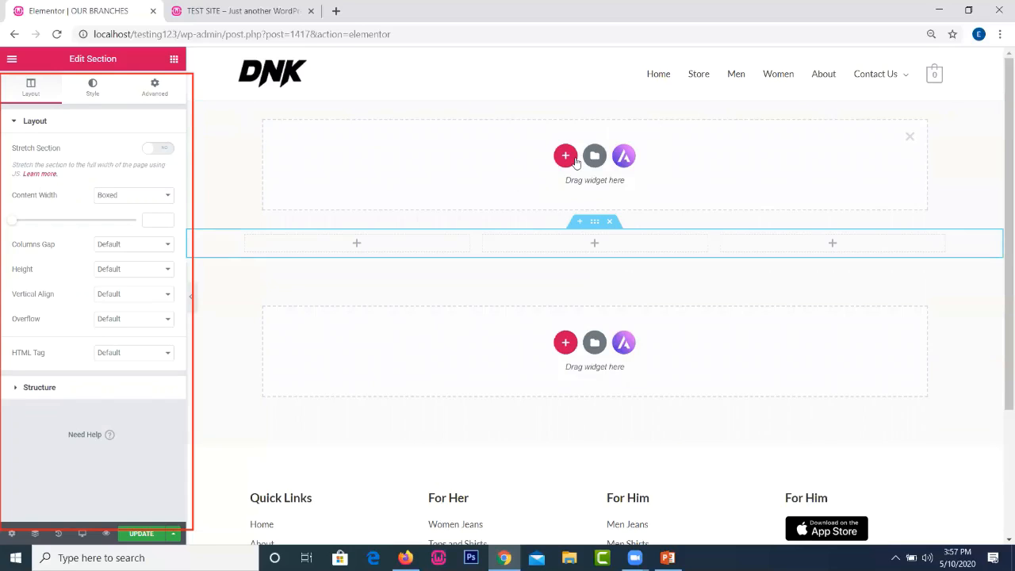
{"action": "left_click", "coordinate": [911, 139]}
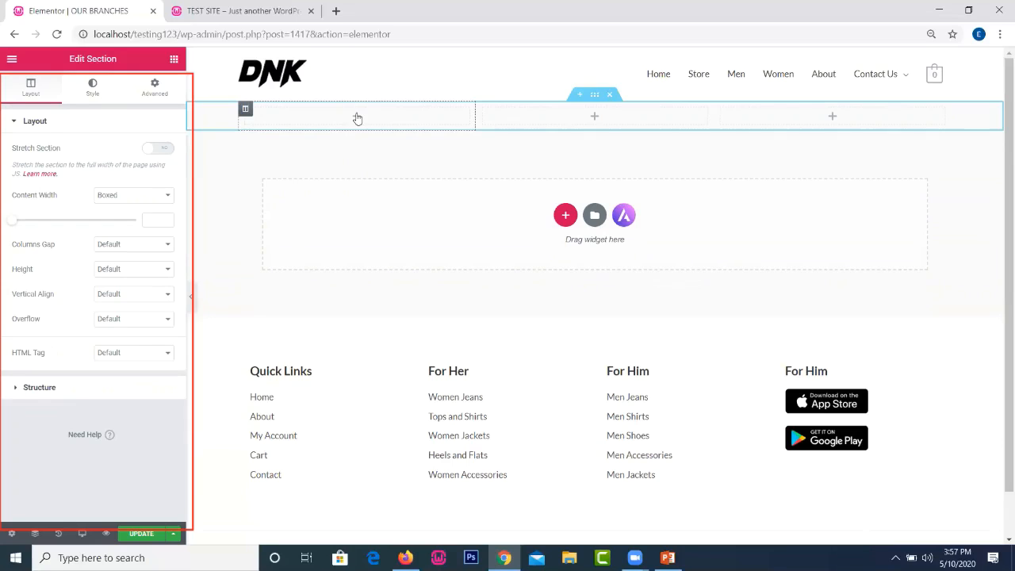
- Place an Image widget in the first column of the section and open its media selection
{"action": "left_click", "coordinate": [357, 116]}
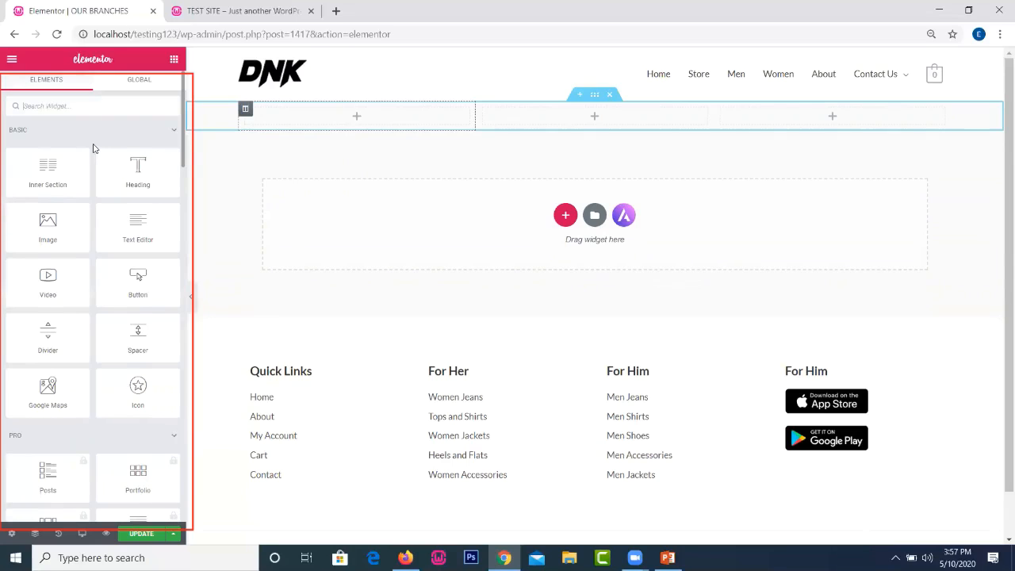
{"action": "scroll", "coordinate": [170, 184], "scroll_direction": "down", "scroll_amount": 5}
{"action": "scroll", "coordinate": [179, 189], "scroll_direction": "down", "scroll_amount": 2}
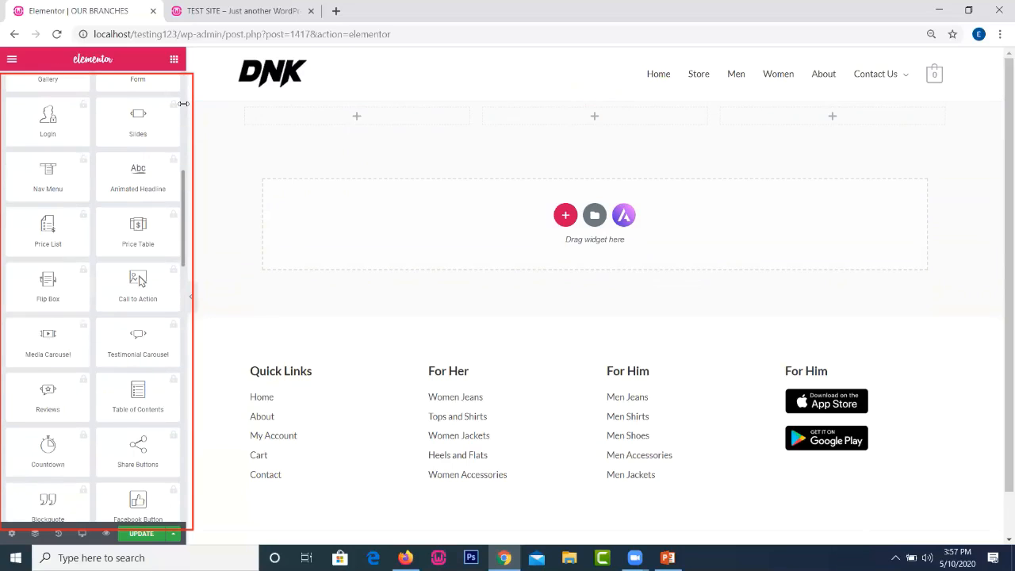
{"action": "scroll", "coordinate": [181, 104], "scroll_direction": "up", "scroll_amount": 5}
{"action": "scroll", "coordinate": [4, 240], "scroll_direction": "up", "scroll_amount": 3}
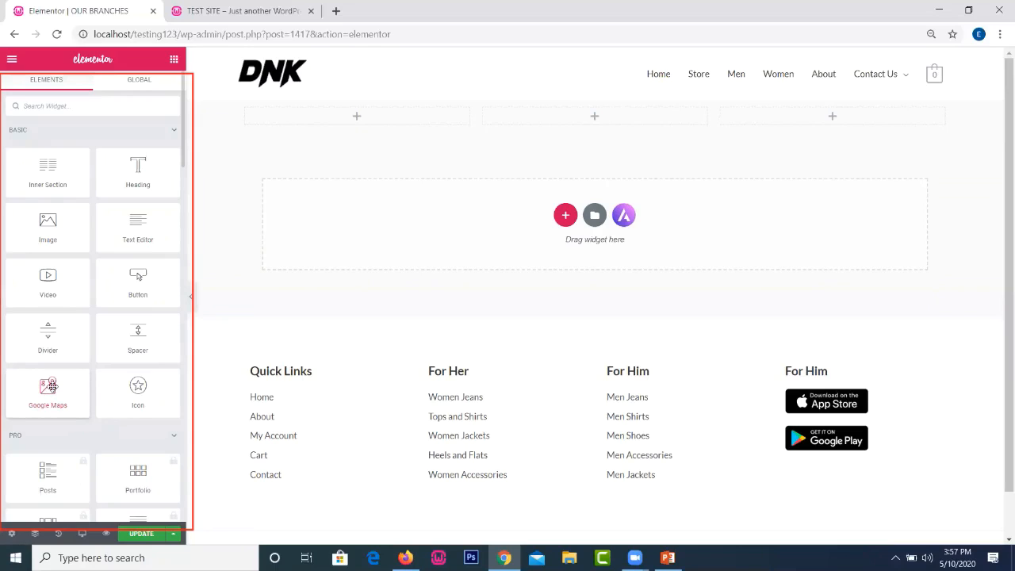
{"action": "mouse_move", "coordinate": [50, 225]}
{"action": "left_mouse_down"}
{"action": "mouse_move", "coordinate": [340, 119]}
{"action": "mouse_move", "coordinate": [173, 230]}
{"action": "mouse_move", "coordinate": [45, 226]}
{"action": "left_mouse_up"}
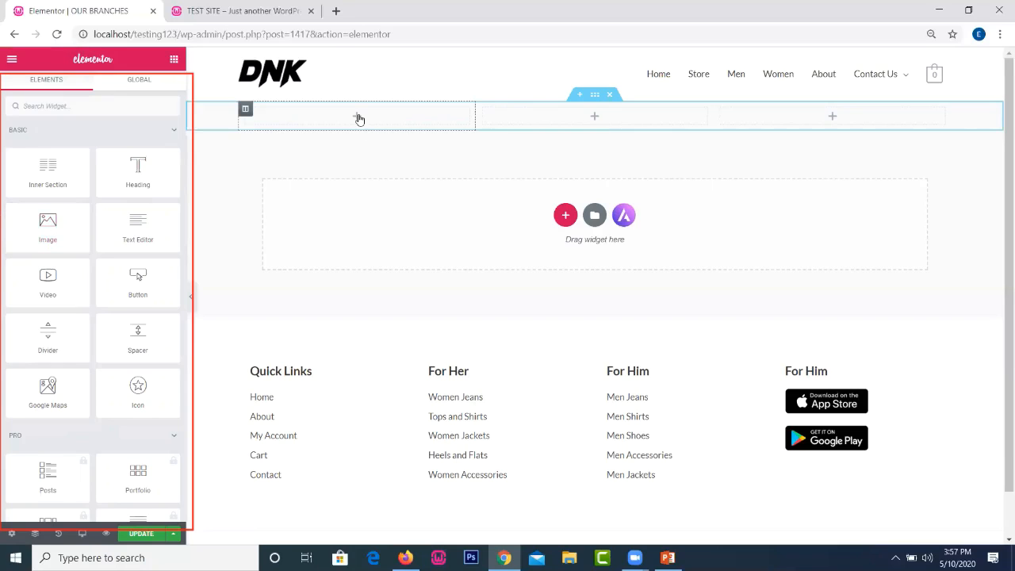
{"action": "left_click_drag", "start_coordinate": [383, 127], "coordinate": [370, 121]}
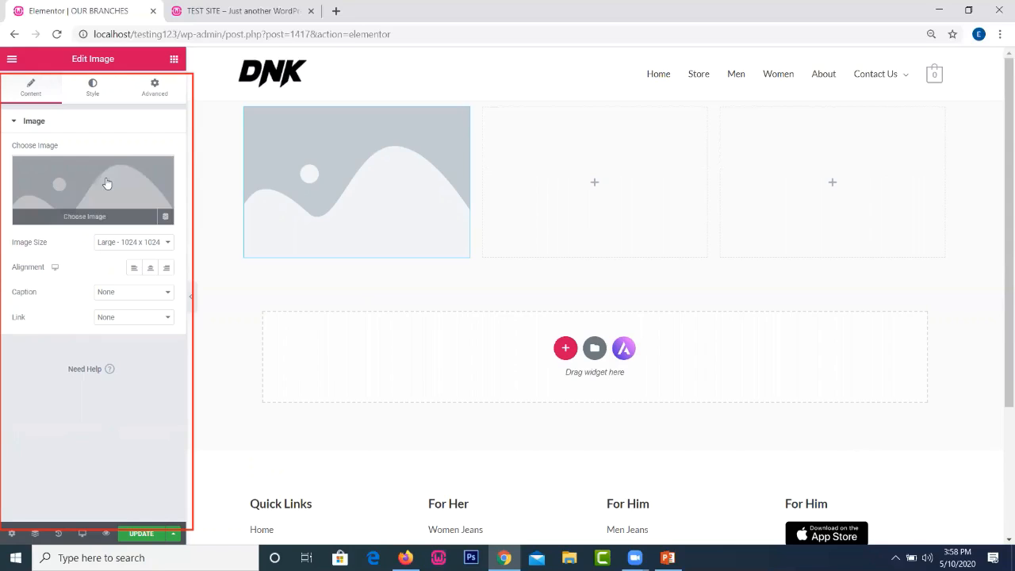
{"action": "mouse_move", "coordinate": [43, 207]}
{"action": "left_click", "coordinate": [92, 216]}
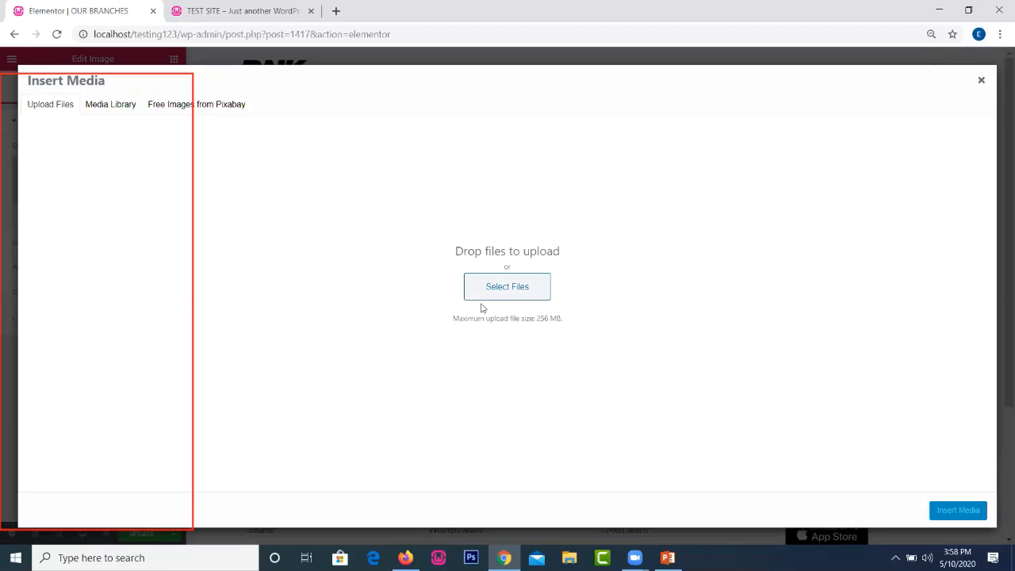
{"action": "left_click", "coordinate": [540, 291]}
{"action": "left_click", "coordinate": [498, 287]}
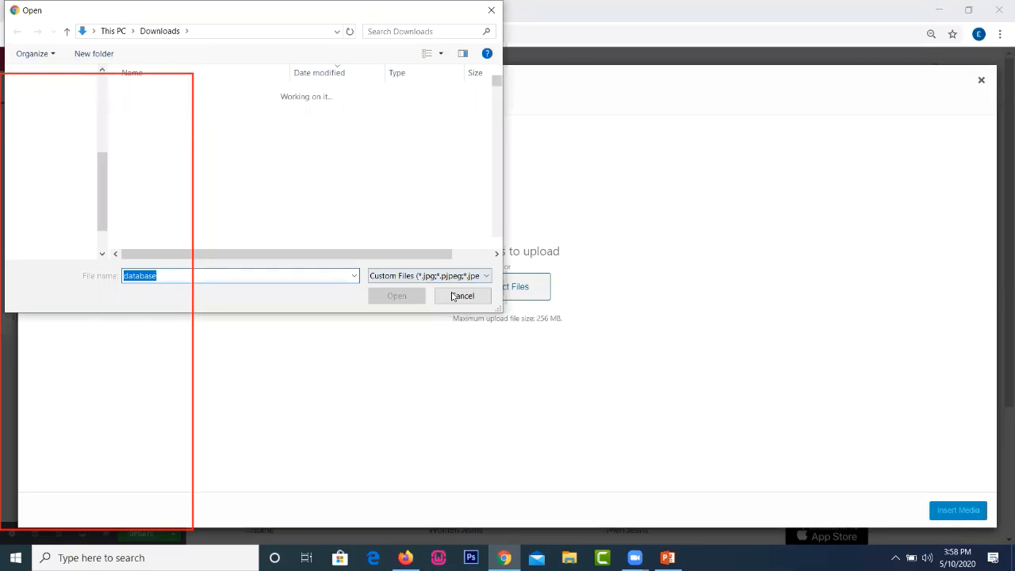
{"action": "left_click", "coordinate": [460, 296]}
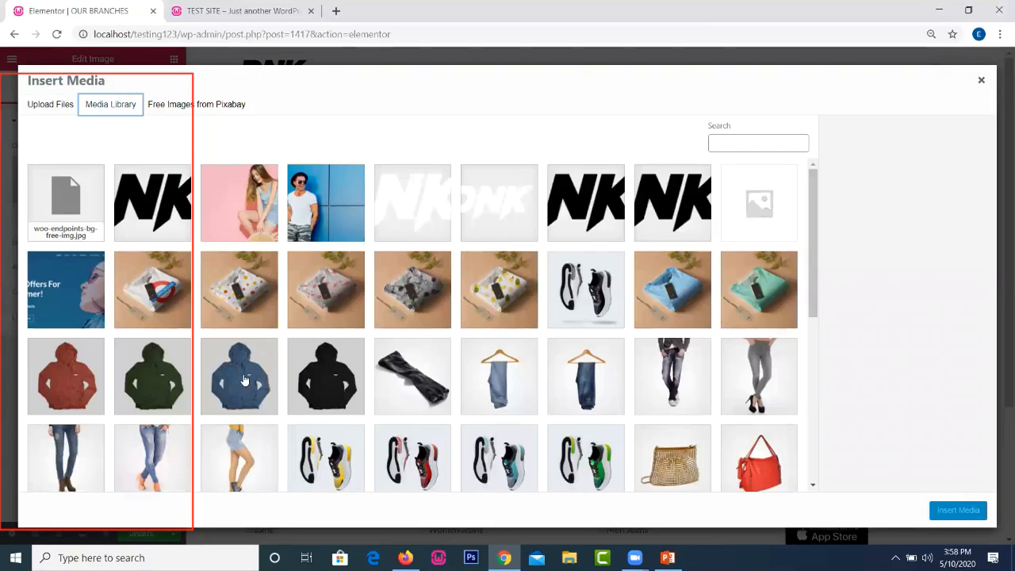
- Insert women-fashion-free-img.jpg from the media library into the Image widget and open the widget's style settings
{"action": "left_click", "coordinate": [265, 219]}
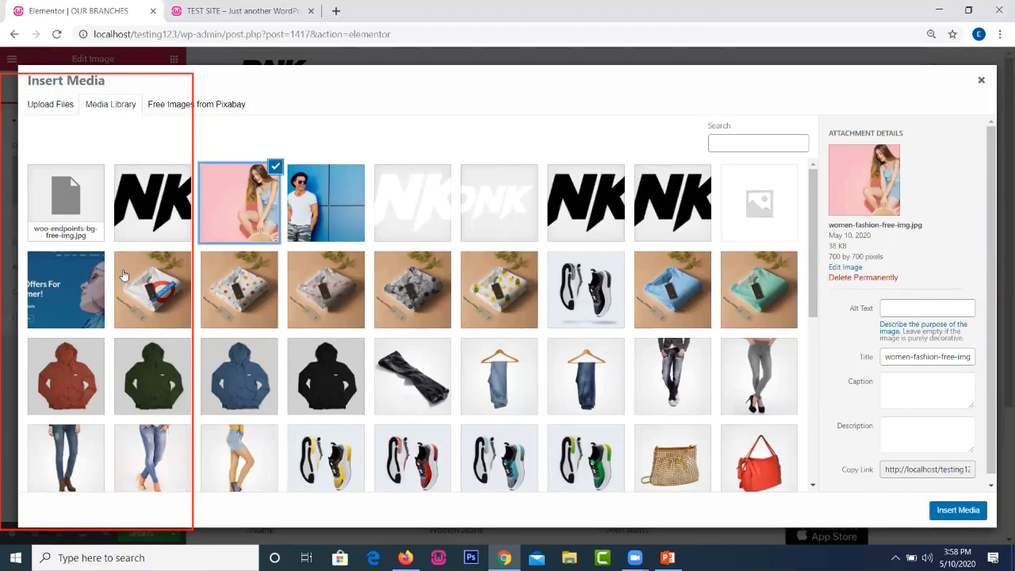
{"action": "left_click", "coordinate": [949, 511]}
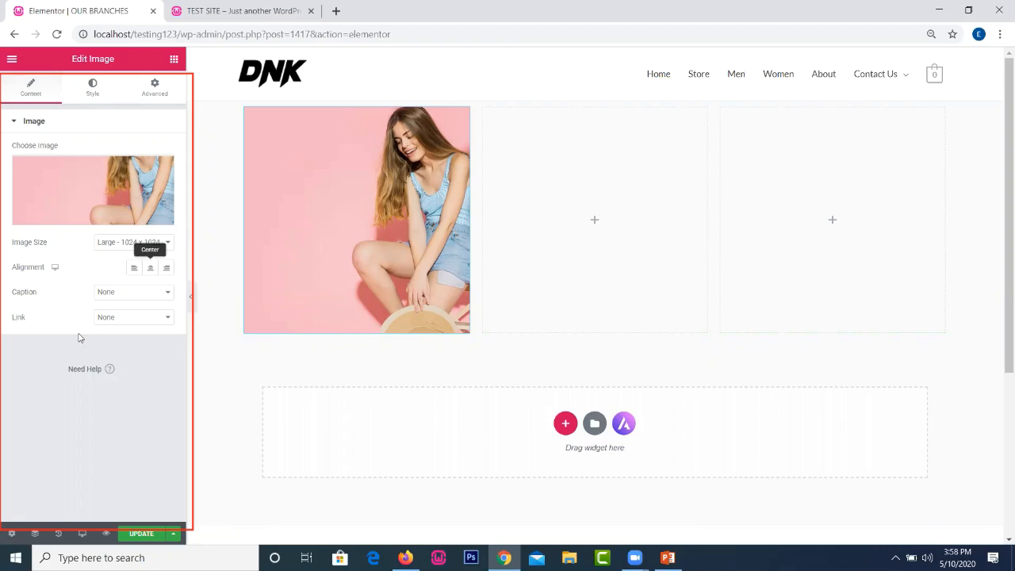
{"action": "left_click", "coordinate": [94, 97]}
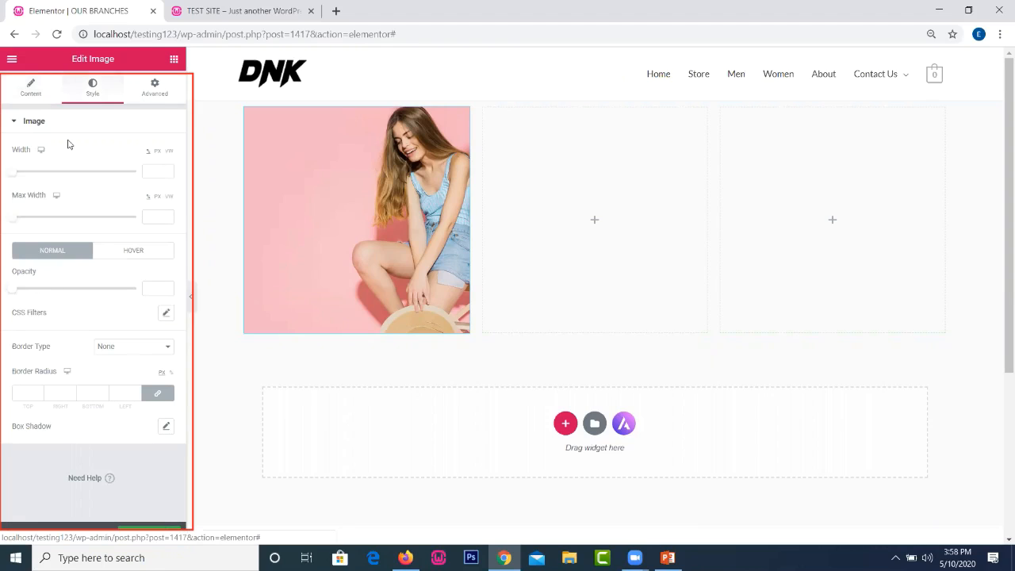
- Try setting the image's width to 1 and clear the width value again
{"action": "left_click_drag", "start_coordinate": [63, 178], "coordinate": [12, 167]}
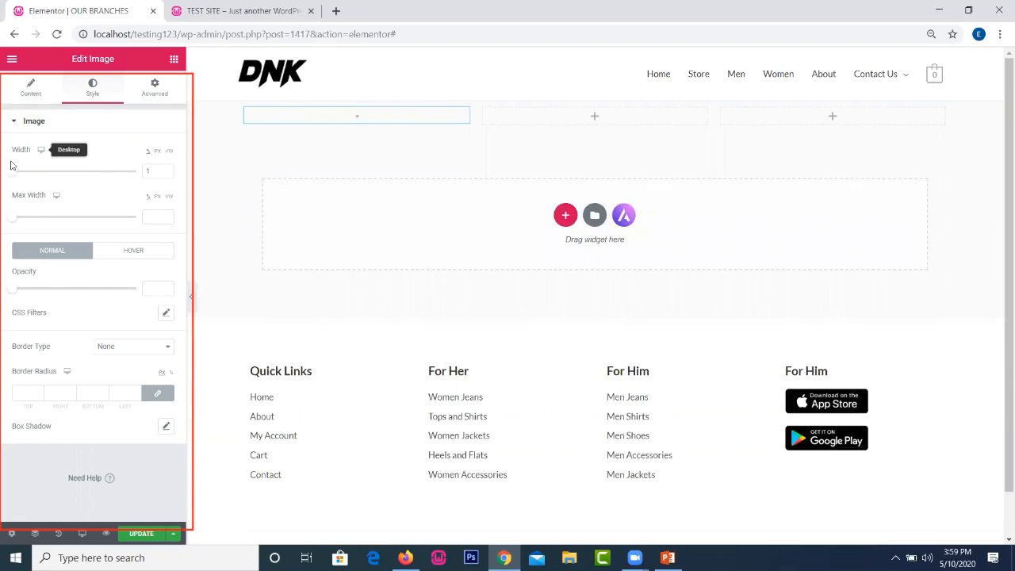
{"action": "left_click_drag", "start_coordinate": [153, 172], "coordinate": [41, 167]}
{"action": "key", "text": "BackSpace"}
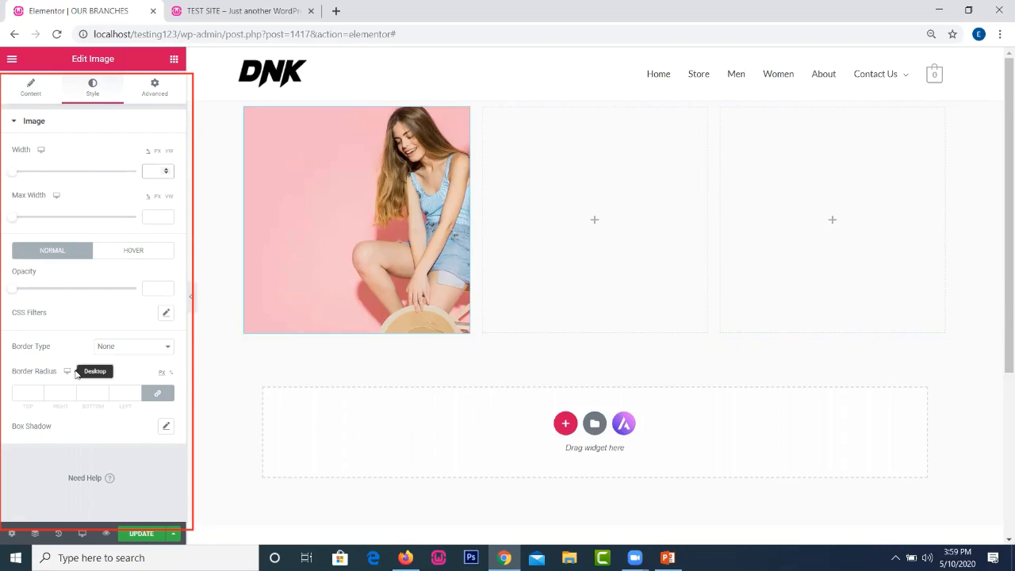
- Give the image a Solid border with width 28 and border radius 33 on all sides, and view its advanced settings
{"action": "left_click", "coordinate": [22, 393]}
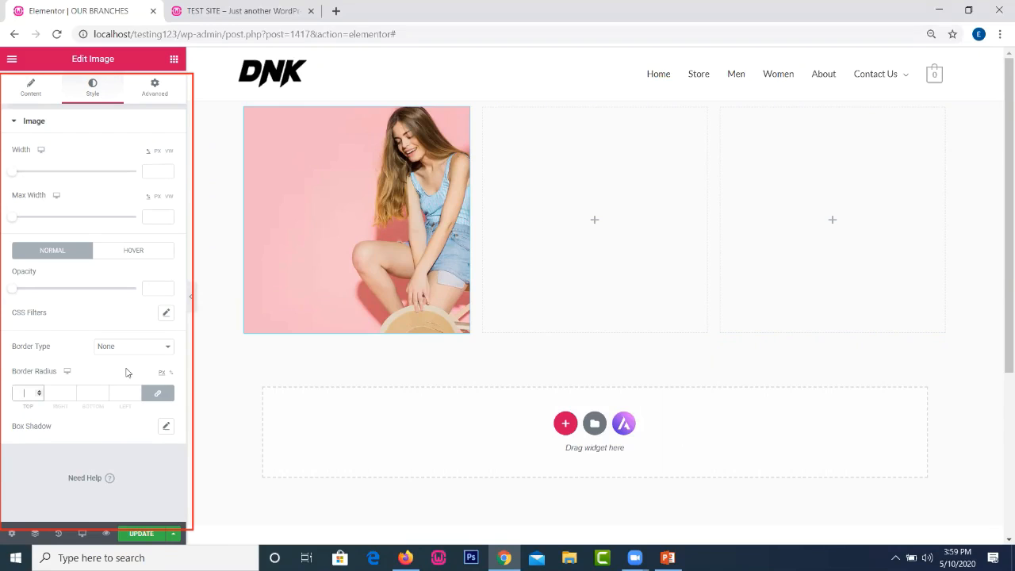
{"action": "left_click", "coordinate": [130, 347]}
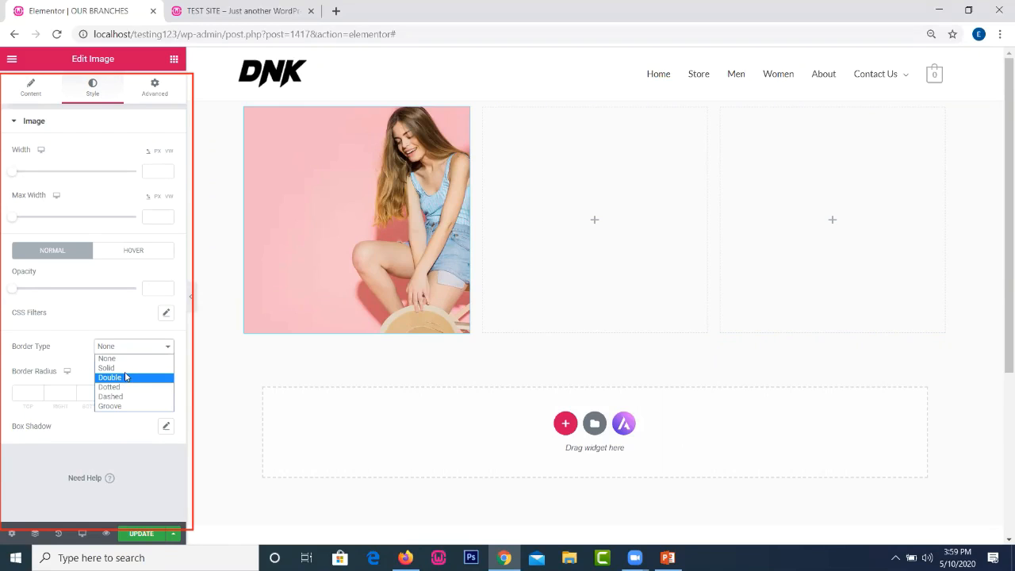
{"action": "left_click", "coordinate": [127, 368]}
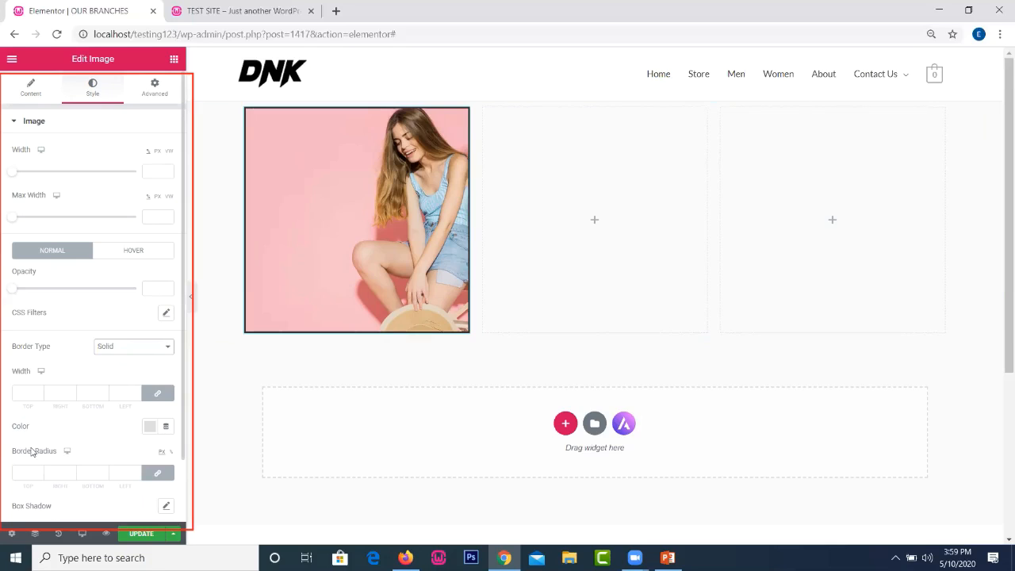
{"action": "left_click", "coordinate": [69, 474]}
{"action": "type", "text": "1"}
{"action": "left_click", "coordinate": [71, 473]}
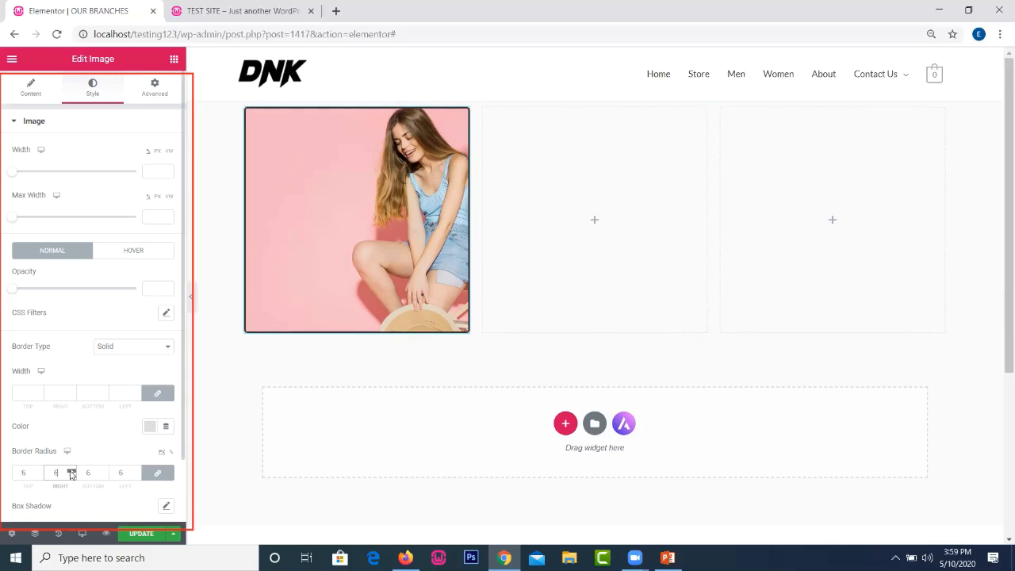
{"action": "left_click", "coordinate": [40, 392]}
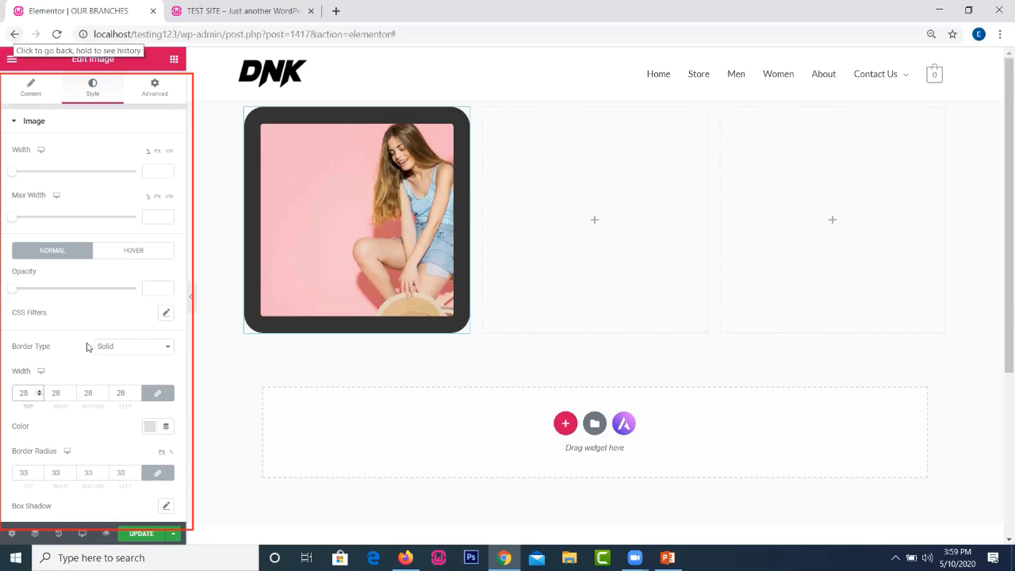
{"action": "left_click", "coordinate": [149, 101]}
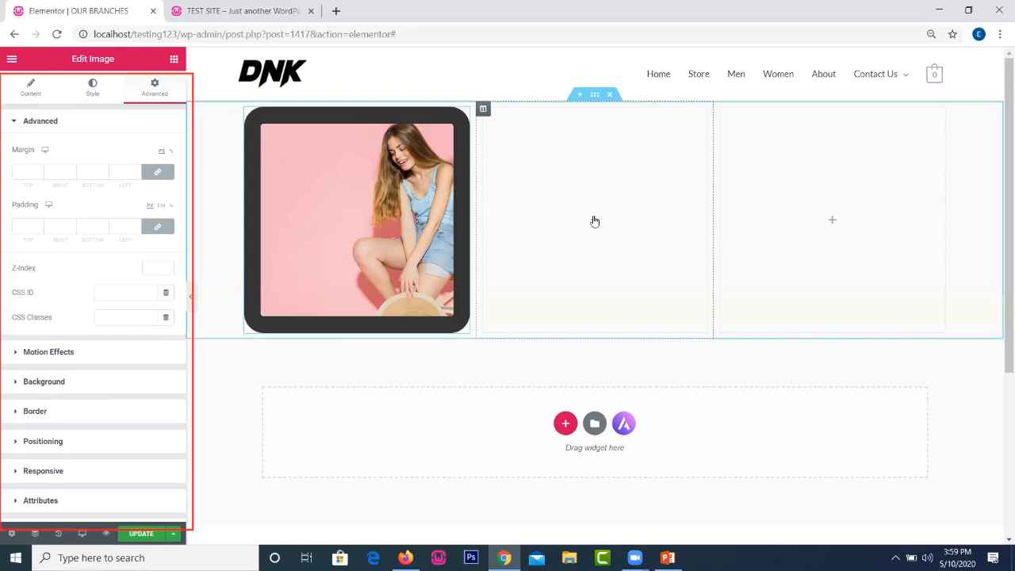
- Add a Text Editor widget to the middle column and replace its placeholder text with "GASDASDJHGDVYF'HBHdV' H"
{"action": "left_click", "coordinate": [595, 224]}
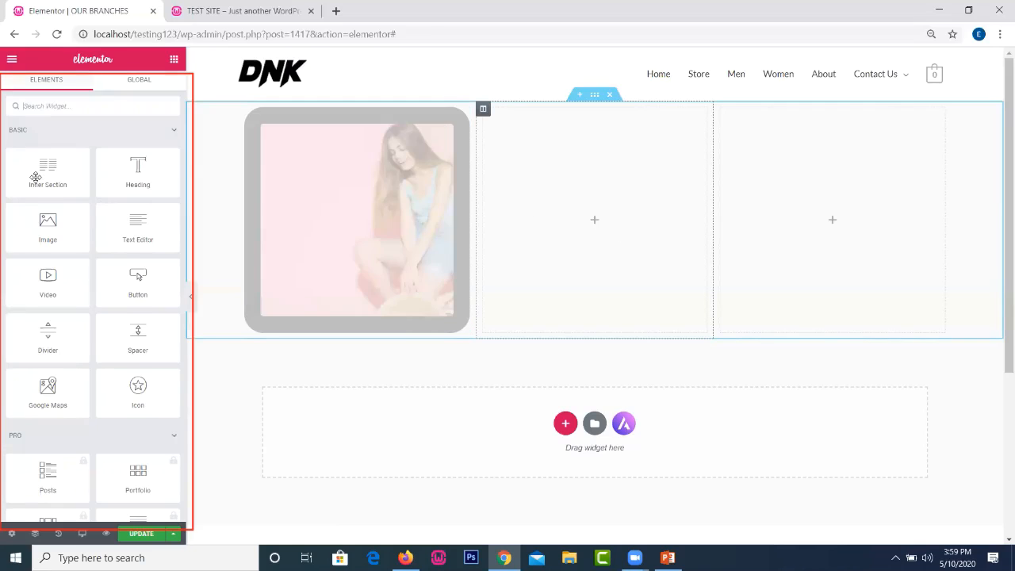
{"action": "left_click_drag", "start_coordinate": [129, 227], "coordinate": [515, 159]}
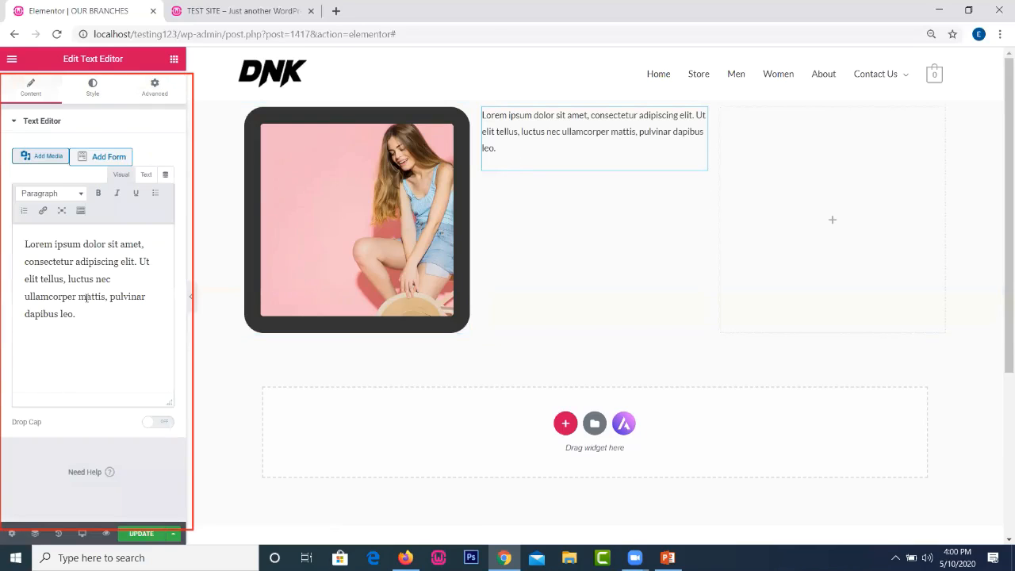
{"action": "key", "text": "ctrl+a"}
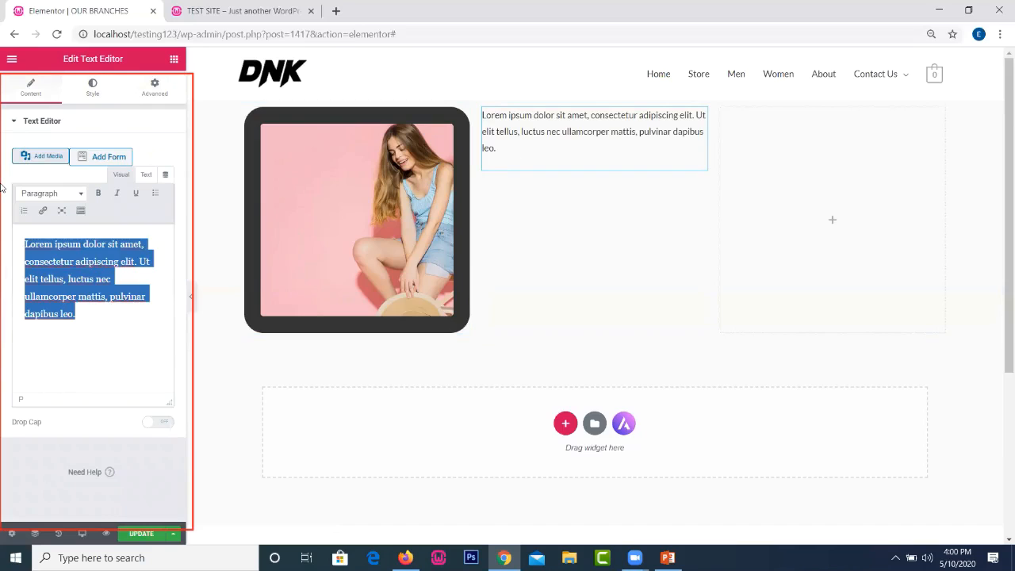
{"action": "type", "text": "GASDADSJ"}
{"action": "type", "text": "HGDVYF'HBHdV' H"}
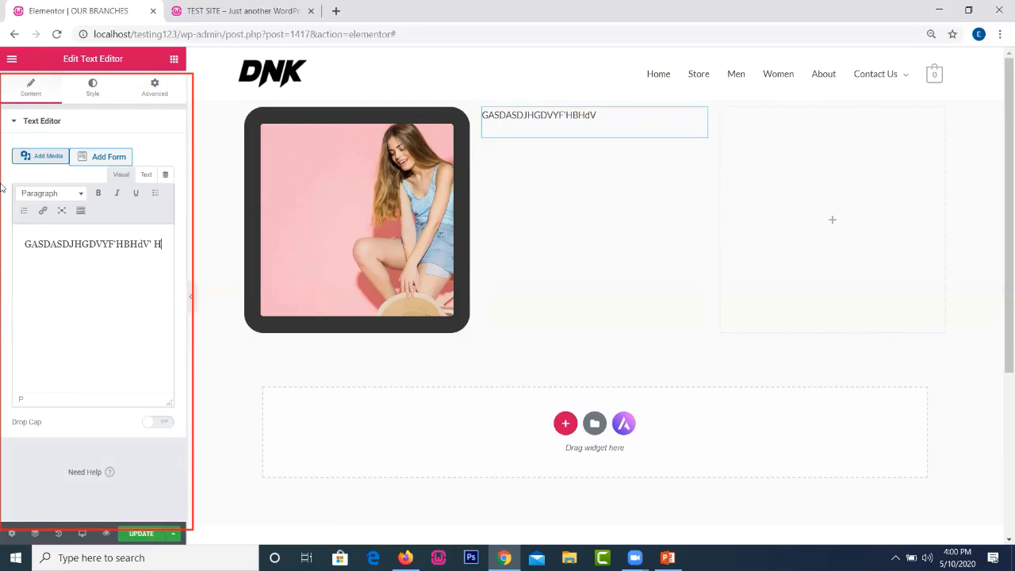
- Finish the text widget's first line with "GSDG" and add the paragraphs SD, G, FG, FG, sg, GG, FGGFG, G G, FG, FG and G
{"action": "type", "text": "GSDG"}
{"action": "key", "text": "Return"}
{"action": "type", "text": "SD"}
{"action": "key", "text": "Return"}
{"action": "type", "text": "G"}
{"action": "key", "text": "Return"}
{"action": "type", "text": "F"}
{"action": "type", "text": "G"}
{"action": "key", "text": "Return"}
{"action": "type", "text": "FG"}
{"action": "key", "text": "Return"}
{"action": "type", "text": "sg"}
{"action": "key", "text": "Return"}
{"action": "type", "text": "GG"}
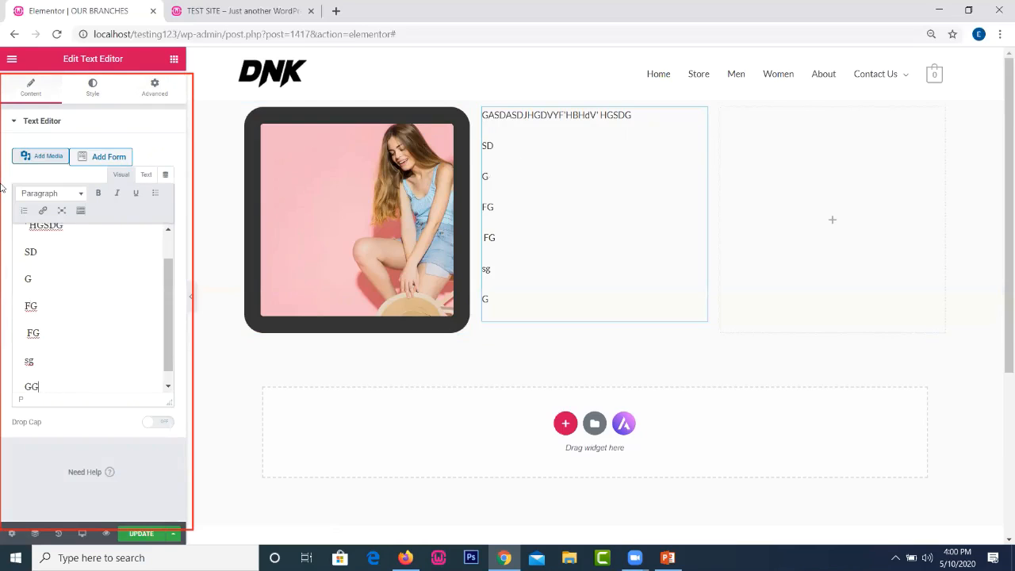
{"action": "key", "text": "Return"}
{"action": "type", "text": "FGGFG"}
{"action": "key", "text": "Return"}
{"action": "type", "text": "G"}
{"action": "type", "text": " G"}
{"action": "key", "text": "Return"}
{"action": "type", "text": "FG"}
{"action": "key", "text": "Return"}
{"action": "type", "text": "FG"}
{"action": "key", "text": "Return"}
{"action": "type", "text": "G"}
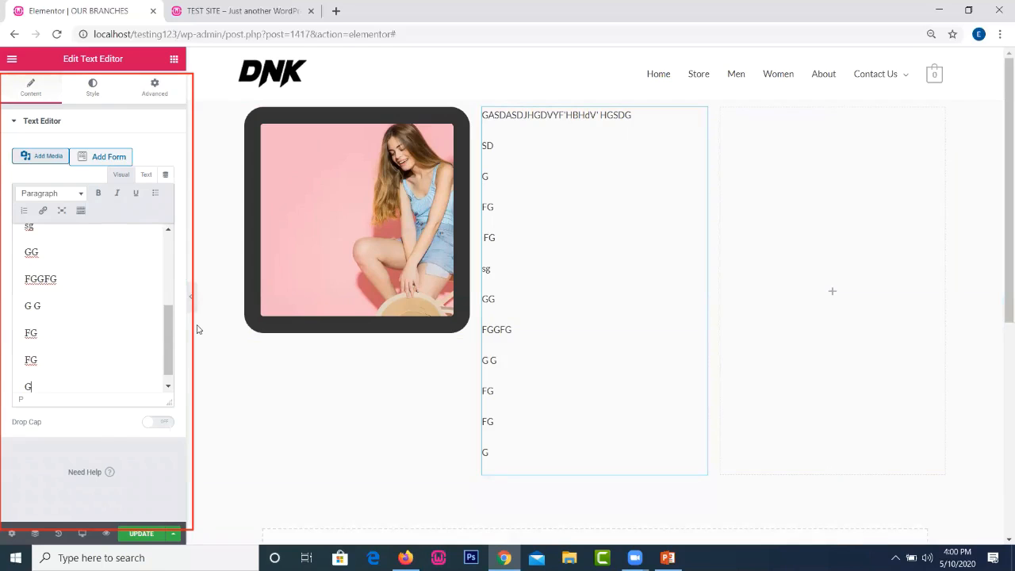
- View the media library available for the text widget and close it without inserting anything
{"action": "left_click_drag", "start_coordinate": [169, 356], "coordinate": [171, 226]}
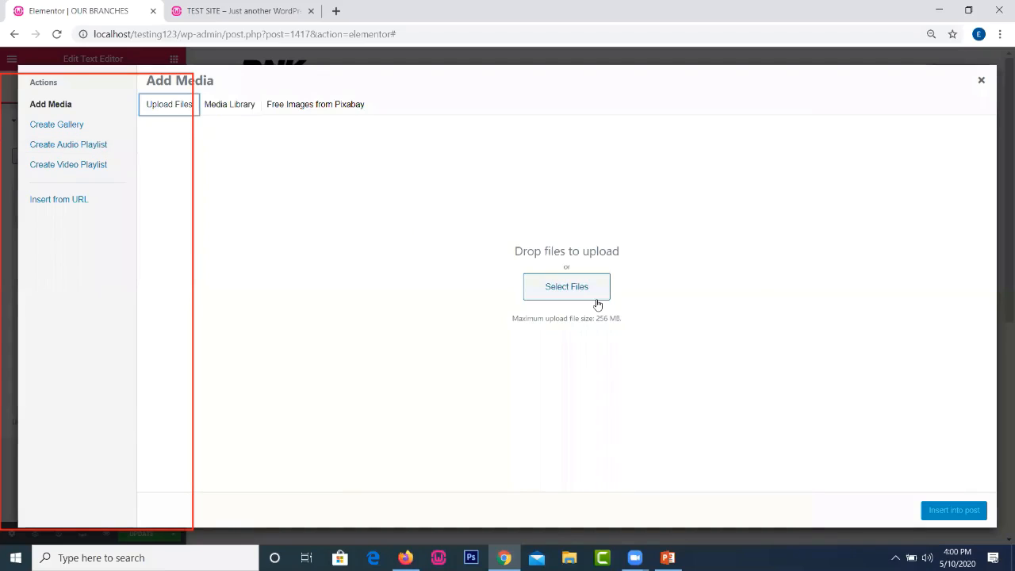
{"action": "left_click", "coordinate": [245, 105]}
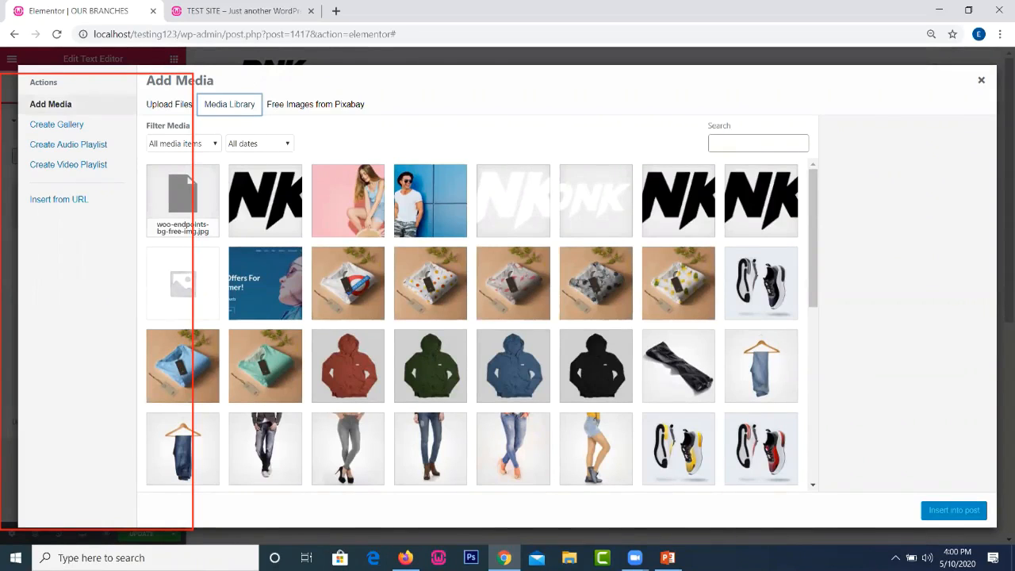
{"action": "left_click", "coordinate": [981, 80]}
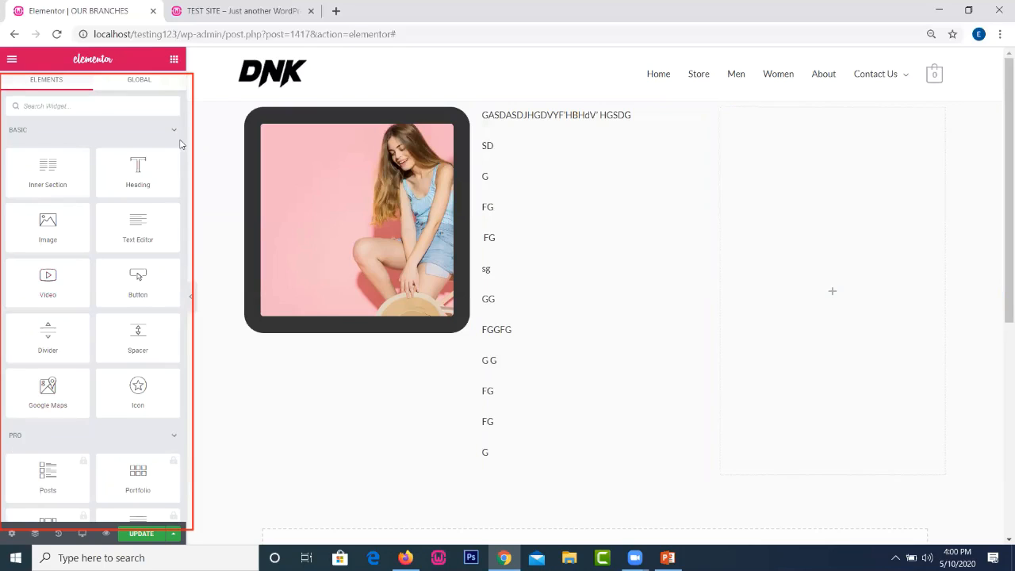
- Add a Social Icons widget to the empty third column of the section
{"action": "left_click_drag", "start_coordinate": [183, 139], "coordinate": [192, 297]}
{"action": "scroll", "coordinate": [192, 297], "scroll_direction": "down", "scroll_amount": 1}
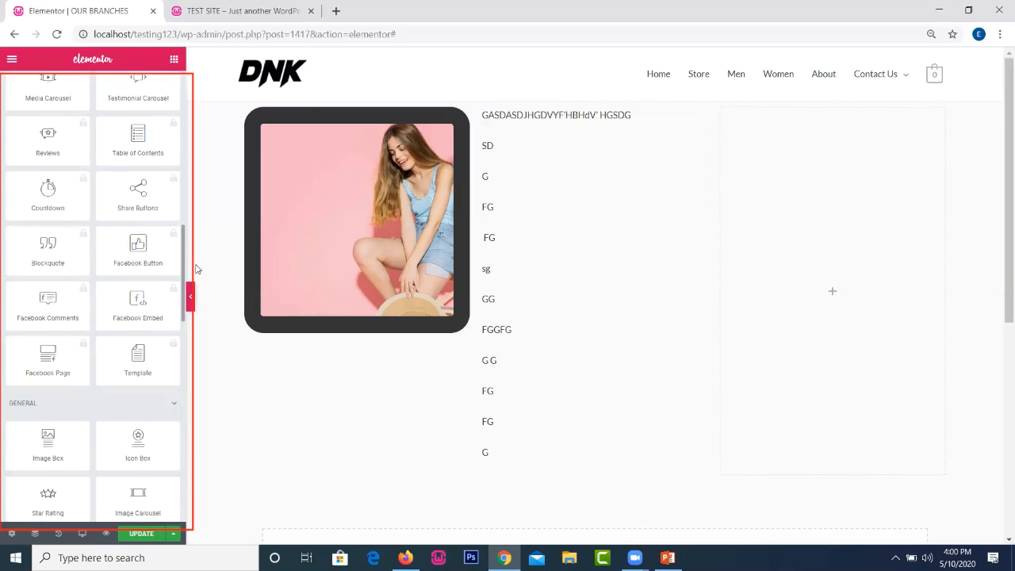
{"action": "scroll", "coordinate": [179, 188], "scroll_direction": "up", "scroll_amount": 5}
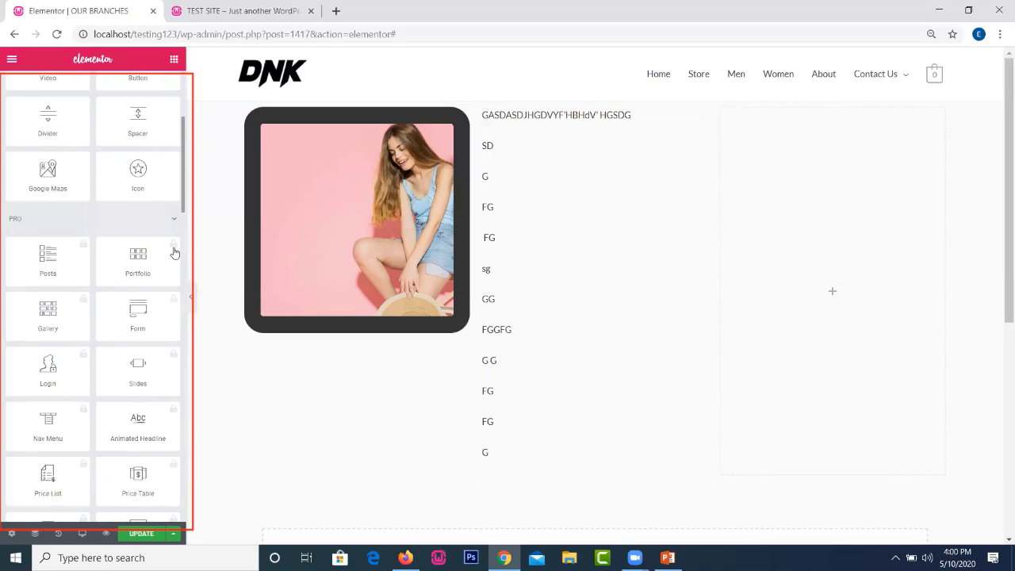
{"action": "scroll", "coordinate": [181, 230], "scroll_direction": "down", "scroll_amount": 2}
{"action": "scroll", "coordinate": [185, 210], "scroll_direction": "down", "scroll_amount": 5}
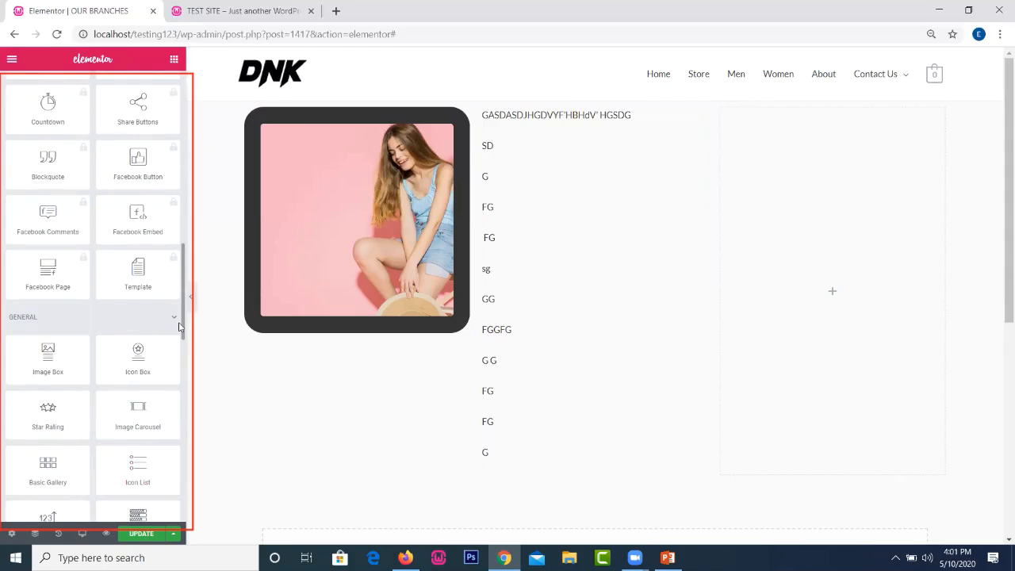
{"action": "scroll", "coordinate": [181, 333], "scroll_direction": "down", "scroll_amount": 3}
{"action": "scroll", "coordinate": [181, 339], "scroll_direction": "down", "scroll_amount": 1}
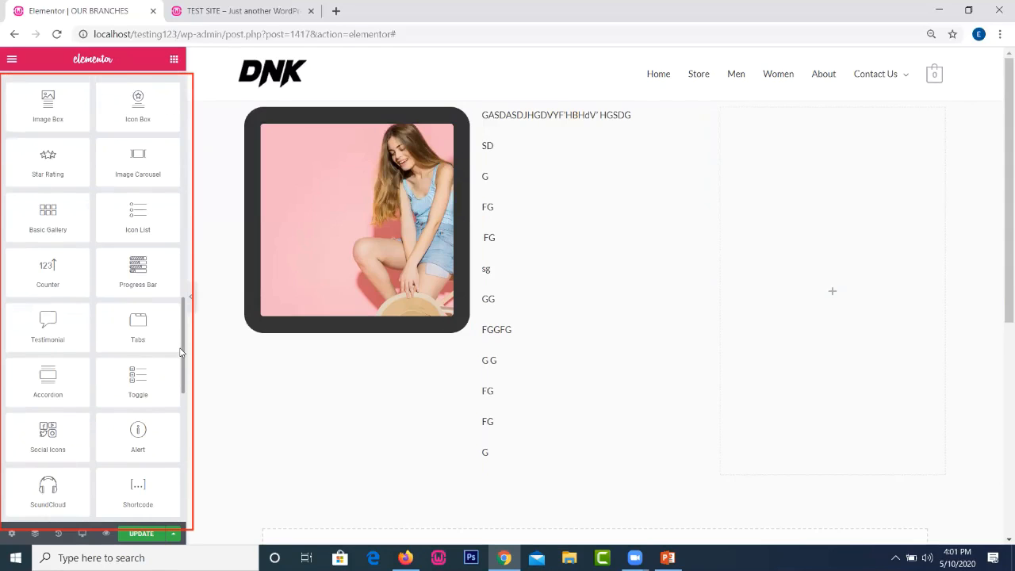
{"action": "scroll", "coordinate": [181, 369], "scroll_direction": "down", "scroll_amount": 1}
{"action": "scroll", "coordinate": [181, 378], "scroll_direction": "down", "scroll_amount": 1}
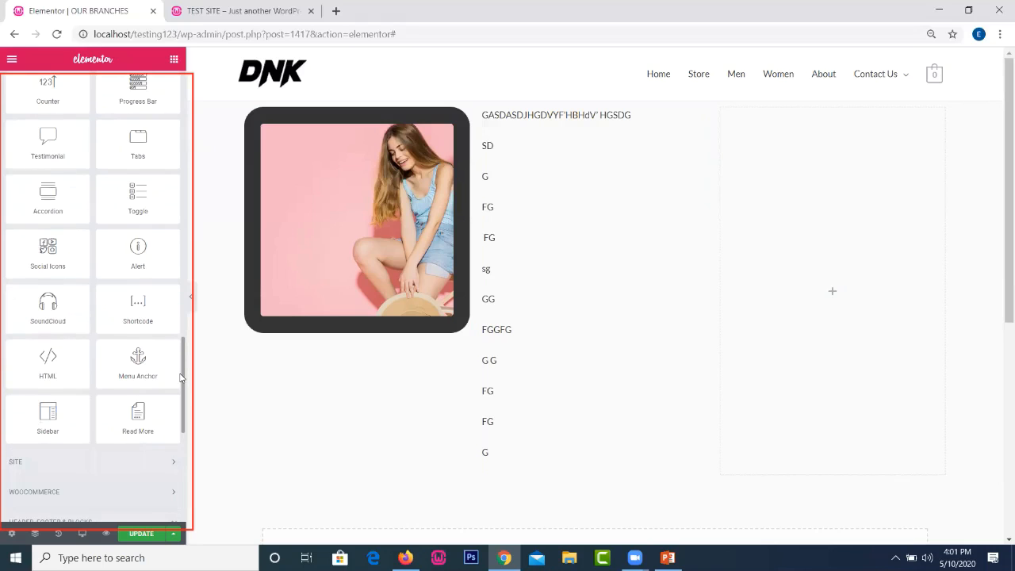
{"action": "scroll", "coordinate": [181, 379], "scroll_direction": "down", "scroll_amount": 1}
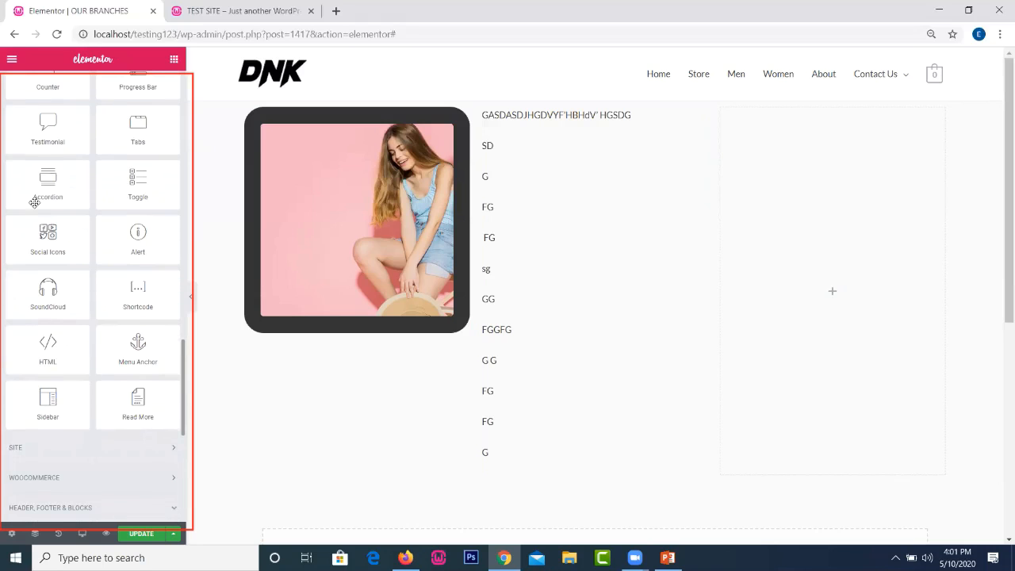
{"action": "scroll", "coordinate": [37, 202], "scroll_direction": "down", "scroll_amount": 1}
{"action": "left_click_drag", "start_coordinate": [775, 249], "coordinate": [841, 277]}
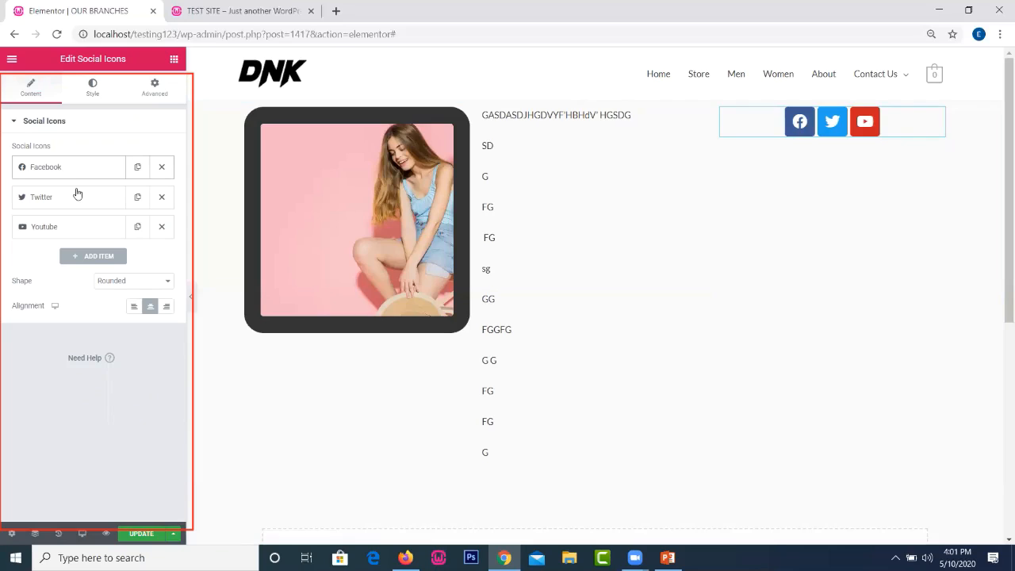
- Switch the social icons to Custom color and set their primary color to the muted red #B75252
{"action": "left_click", "coordinate": [90, 90]}
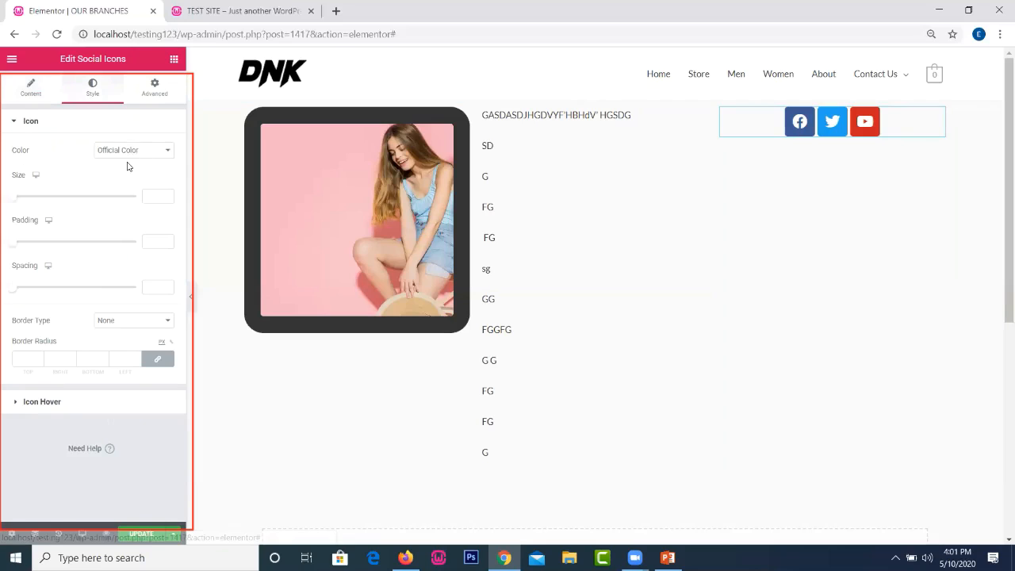
{"action": "left_click", "coordinate": [127, 151]}
{"action": "left_click", "coordinate": [118, 170]}
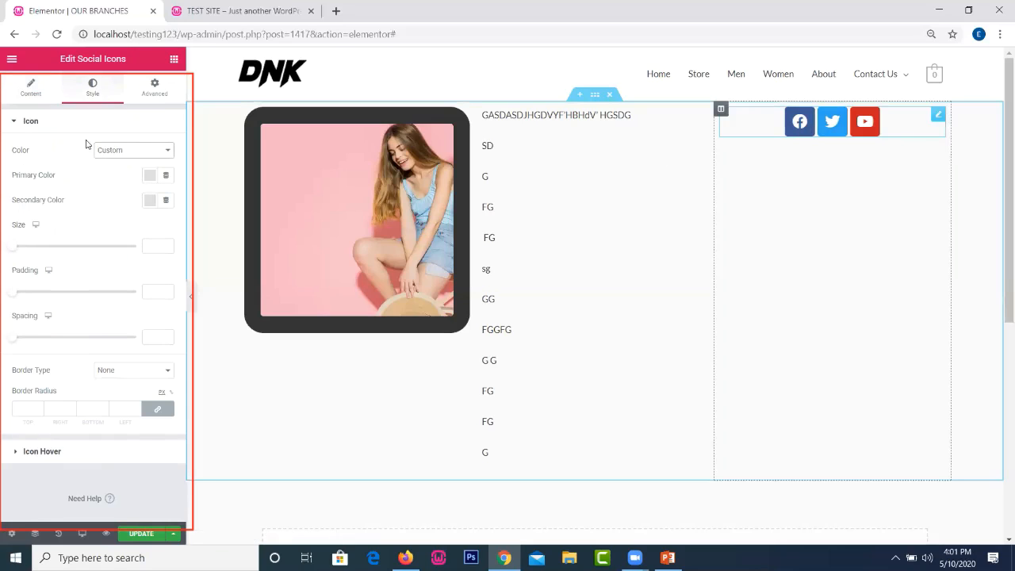
{"action": "left_click", "coordinate": [150, 175]}
{"action": "left_click", "coordinate": [209, 254]}
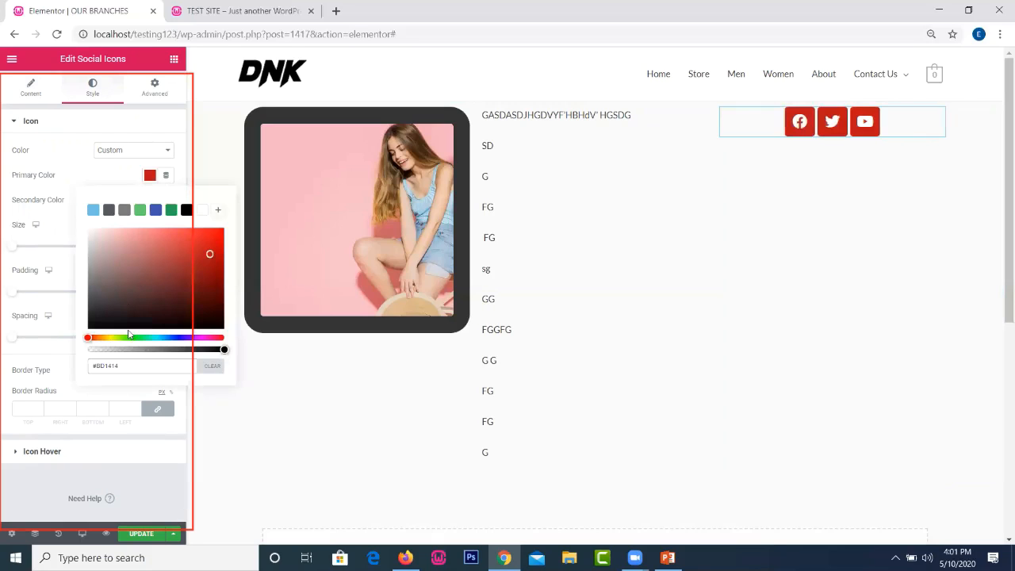
{"action": "left_click", "coordinate": [128, 311]}
{"action": "left_click", "coordinate": [121, 257]}
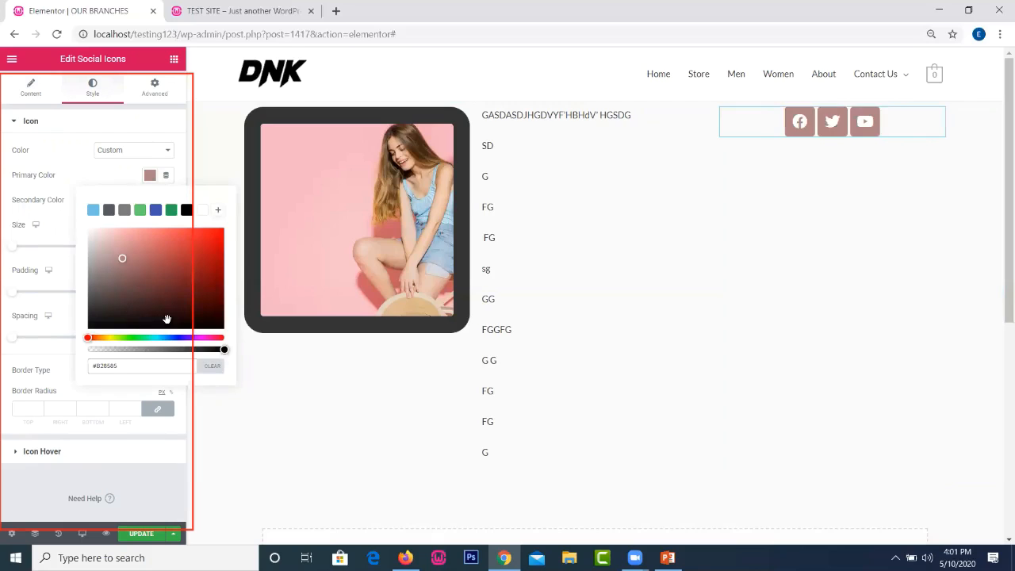
{"action": "left_click", "coordinate": [163, 257]}
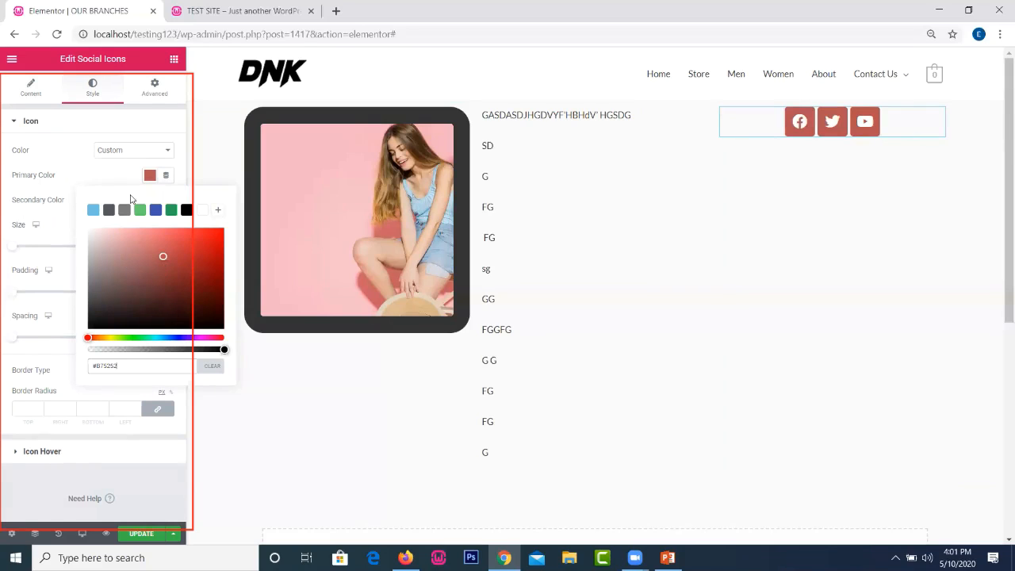
- Try several secondary colors for the social icons and settle on black, #000000
{"action": "left_click", "coordinate": [150, 199]}
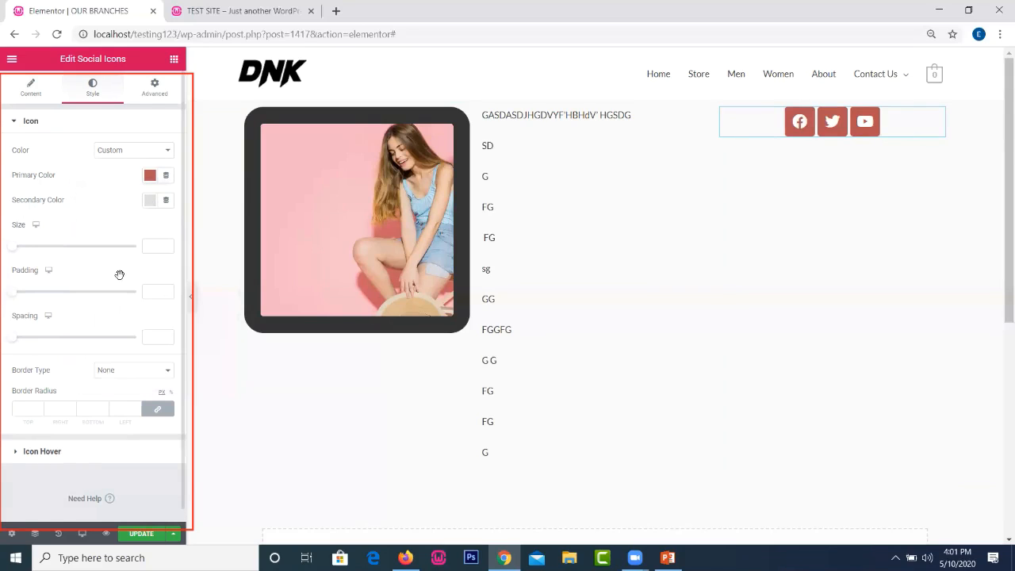
{"action": "left_click", "coordinate": [193, 308]}
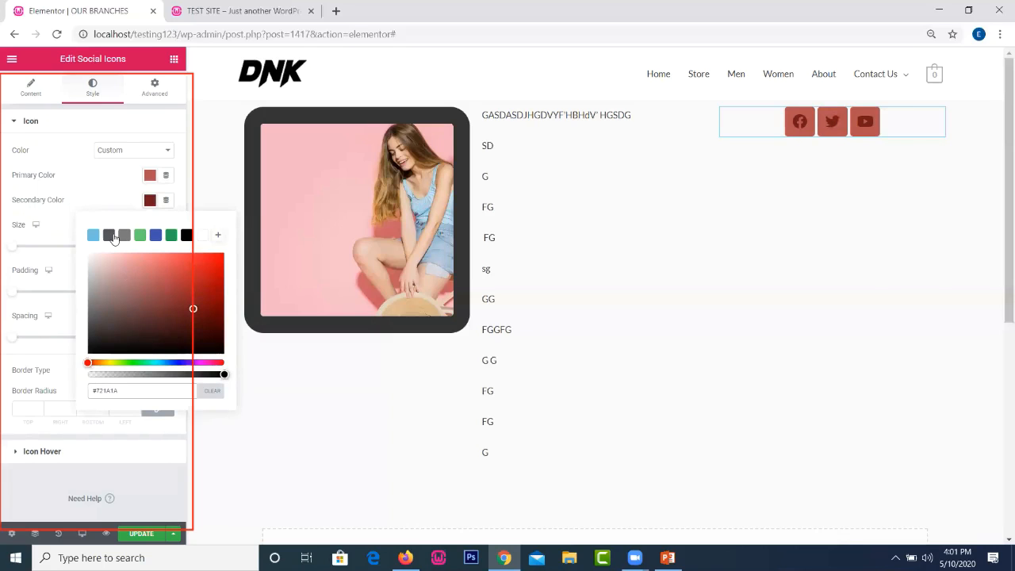
{"action": "left_click", "coordinate": [111, 237]}
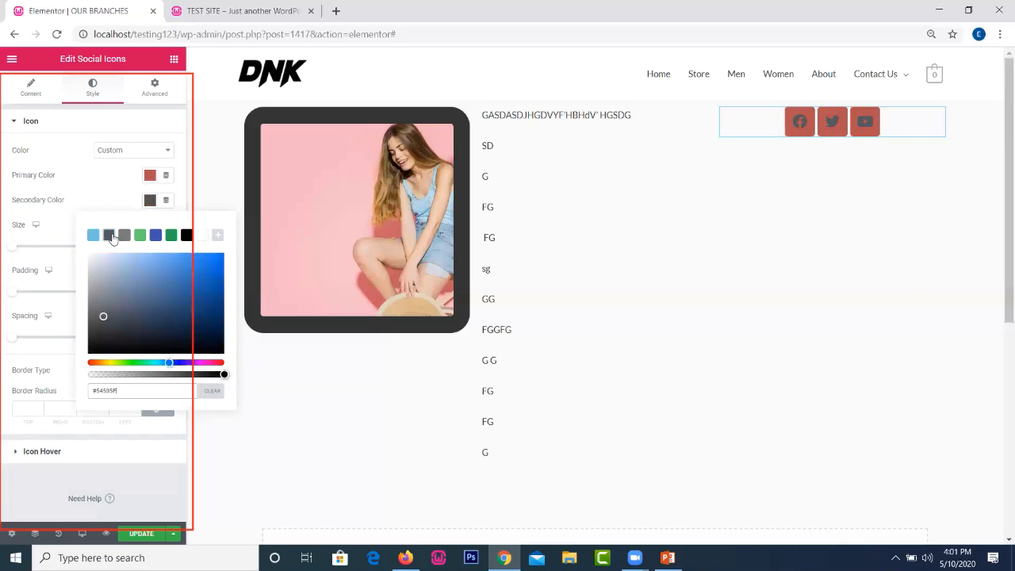
{"action": "left_click", "coordinate": [156, 236]}
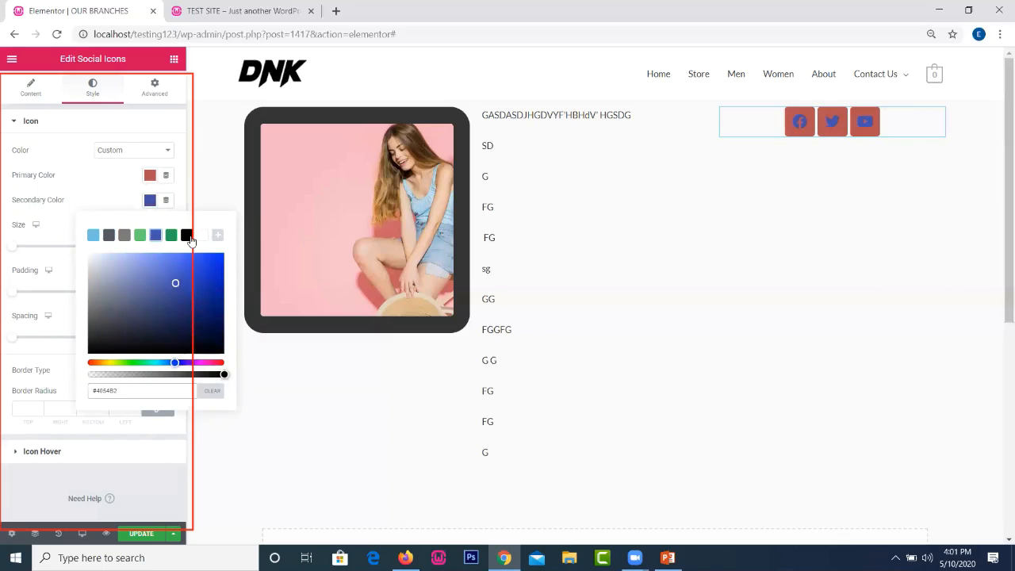
{"action": "left_click", "coordinate": [188, 237]}
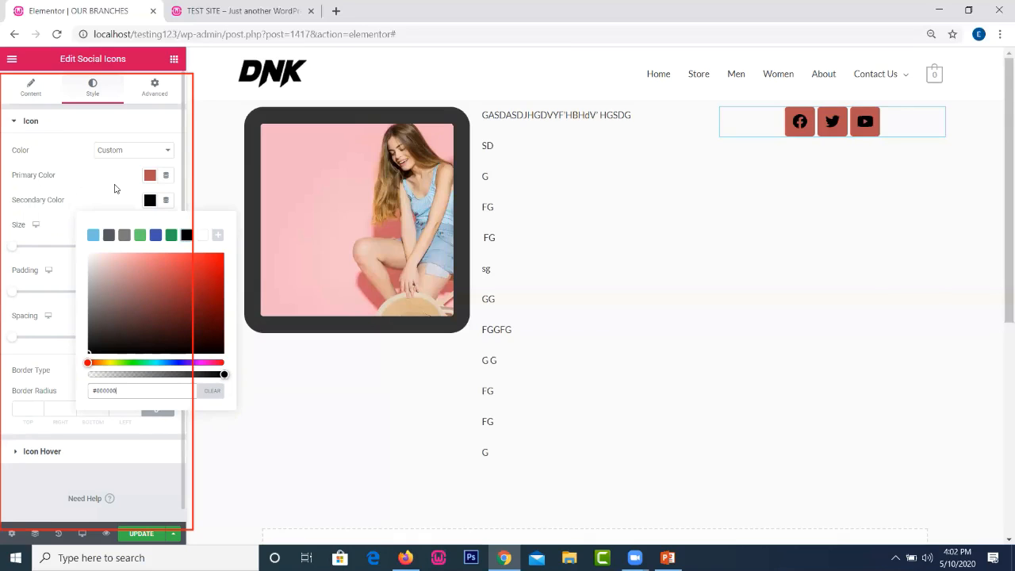
- View the Social Icons widget's advanced settings
{"action": "left_click", "coordinate": [30, 97]}
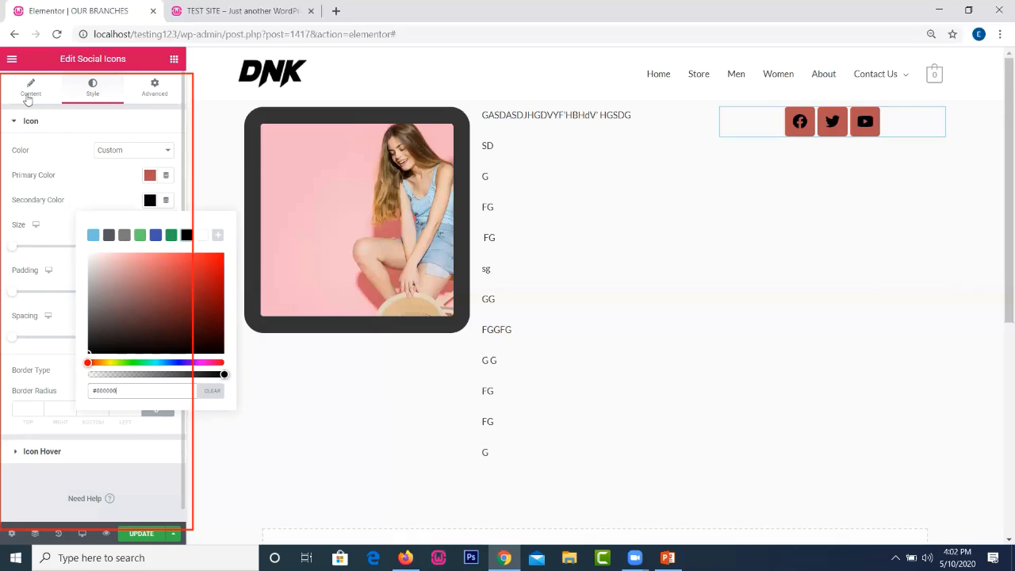
{"action": "left_click", "coordinate": [159, 97]}
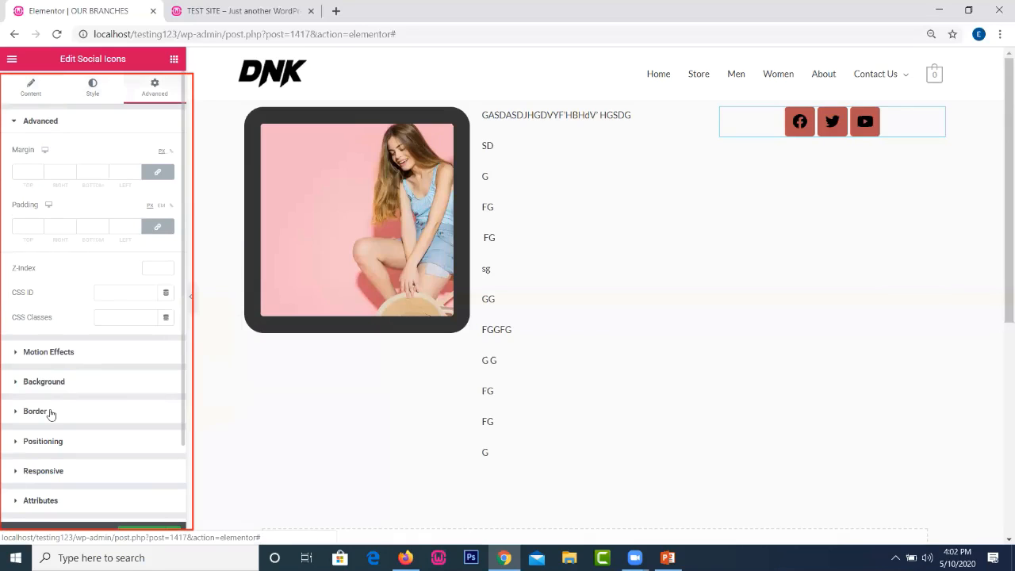
{"action": "left_click", "coordinate": [16, 36]}
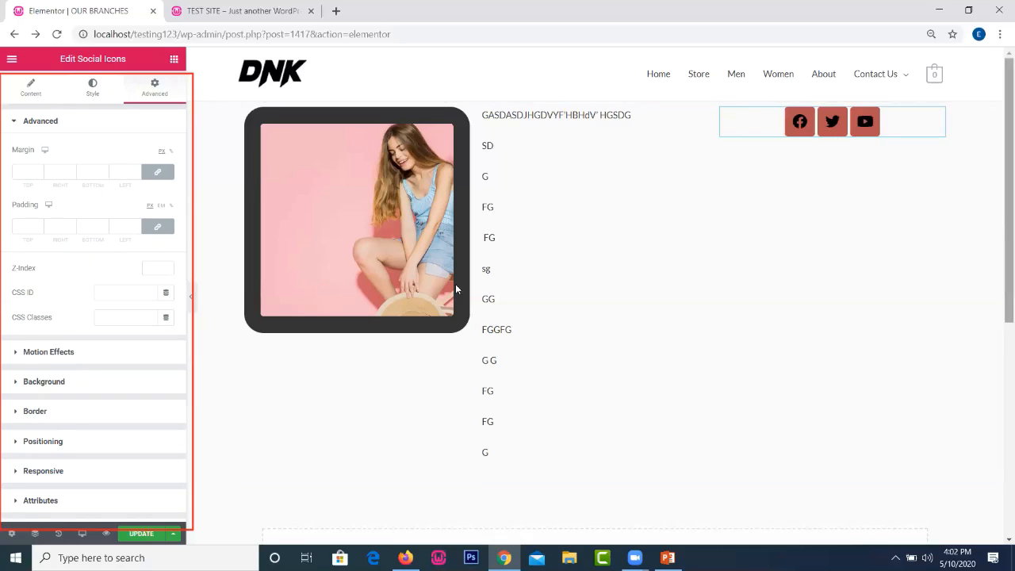
- Open the template library from the empty section area below the columns and show its Blocks
{"action": "scroll", "coordinate": [1000, 227], "scroll_direction": "down", "scroll_amount": 3}
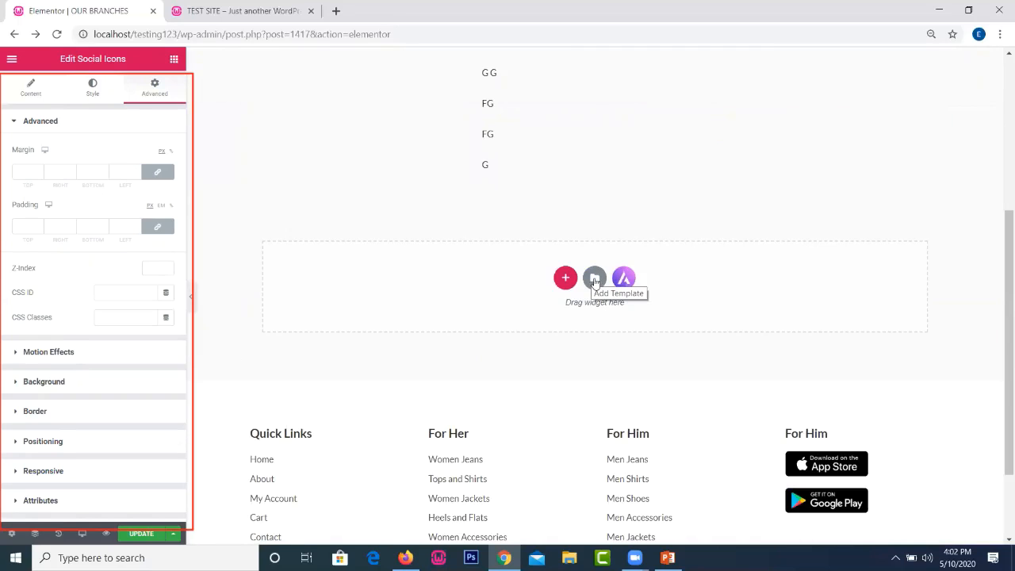
{"action": "left_click", "coordinate": [595, 279]}
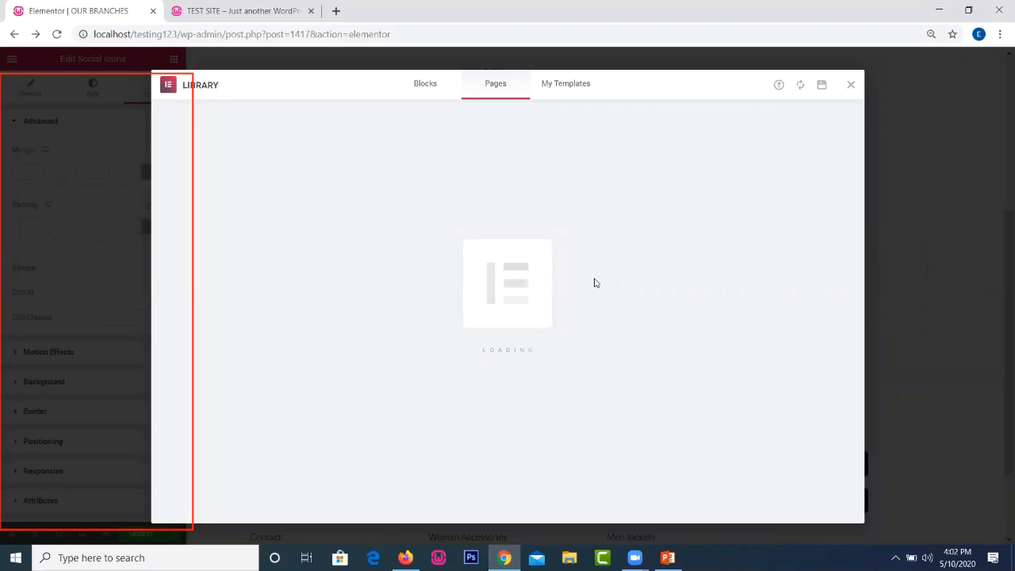
{"action": "left_click", "coordinate": [422, 85]}
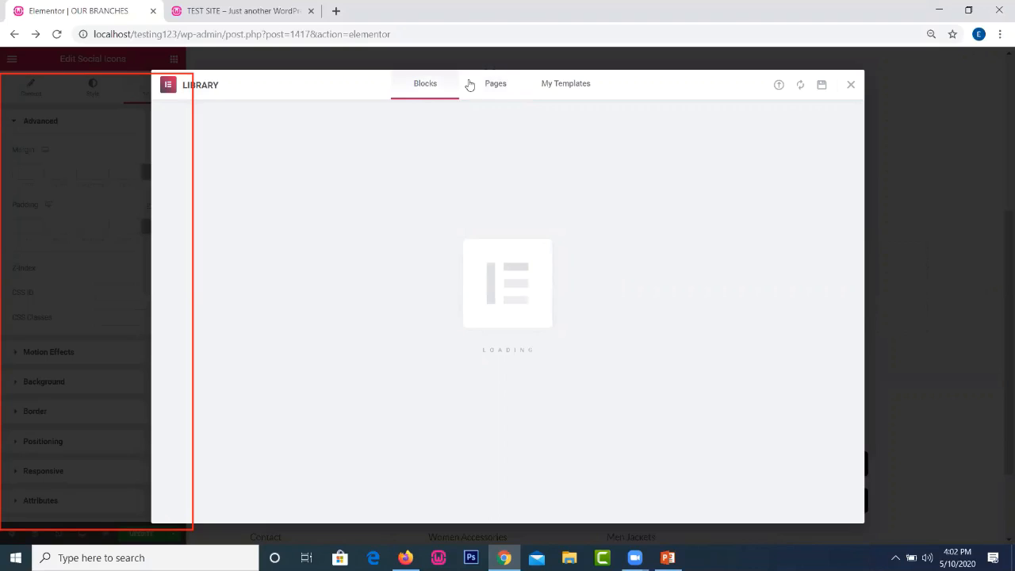
{"action": "left_click", "coordinate": [421, 91]}
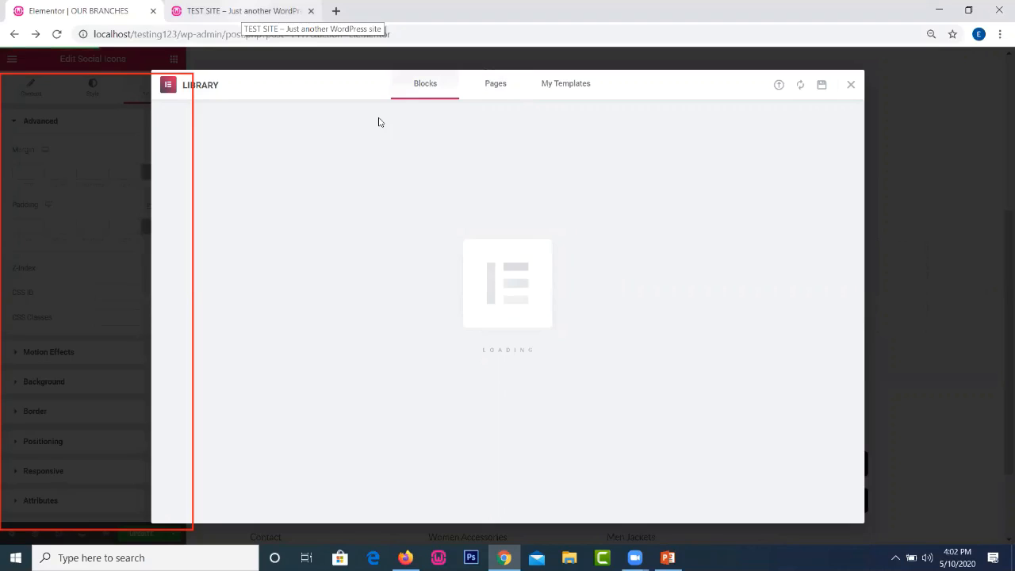
{"action": "mouse_move", "coordinate": [504, 557]}
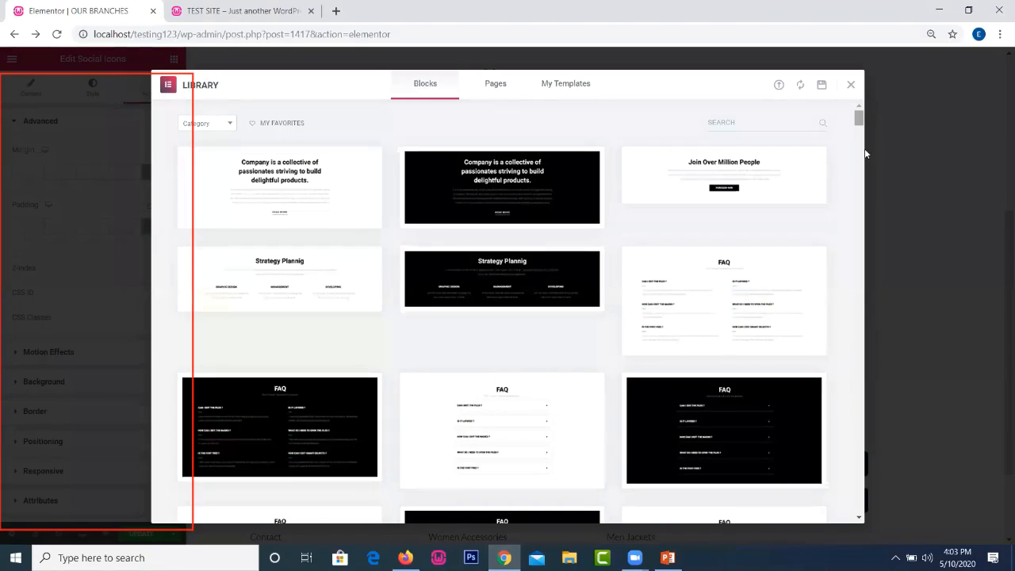
- Browse the block templates and preview the black three-column "Check Out Our Testimonials" block
{"action": "scroll", "coordinate": [864, 149], "scroll_direction": "down", "scroll_amount": 10}
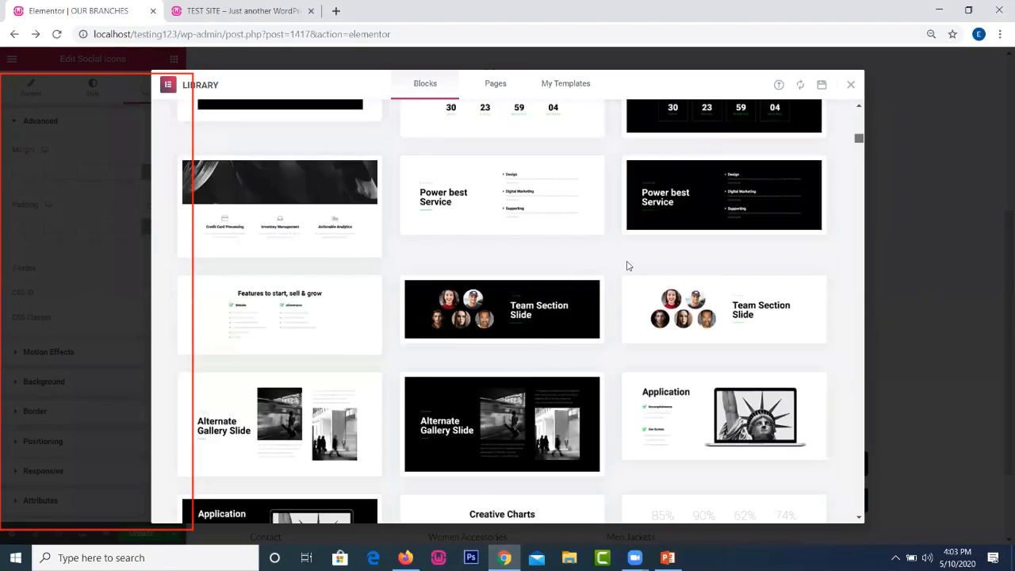
{"action": "scroll", "coordinate": [471, 424], "scroll_direction": "down", "scroll_amount": 2}
{"action": "scroll", "coordinate": [515, 412], "scroll_direction": "down", "scroll_amount": 2}
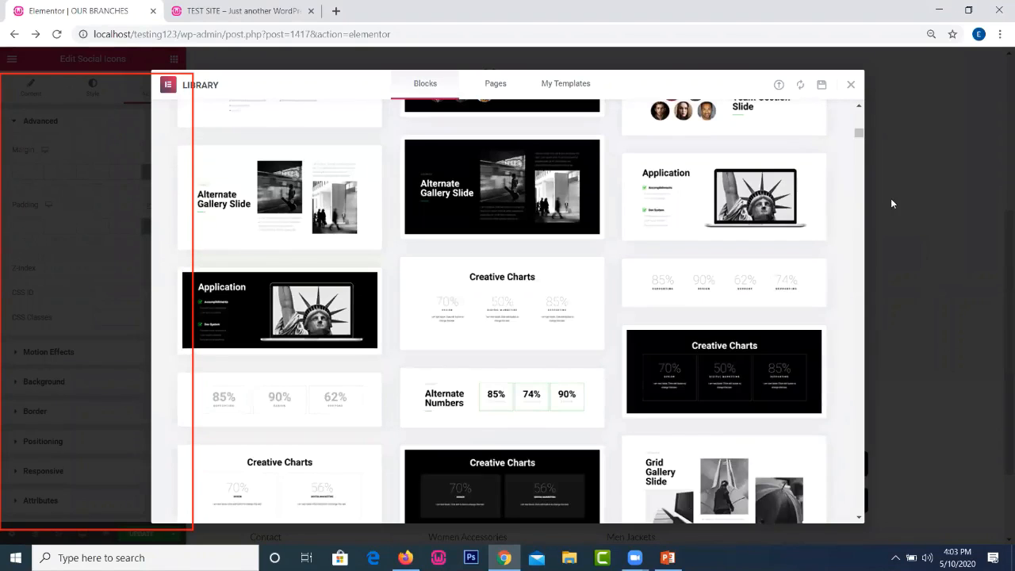
{"action": "left_click_drag", "start_coordinate": [860, 135], "coordinate": [862, 161]}
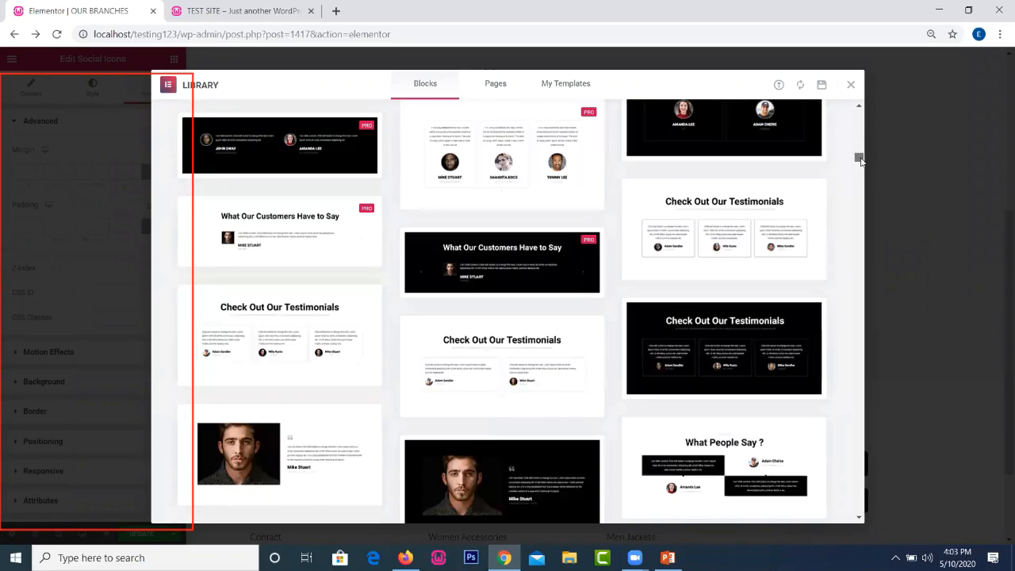
{"action": "mouse_move", "coordinate": [718, 331]}
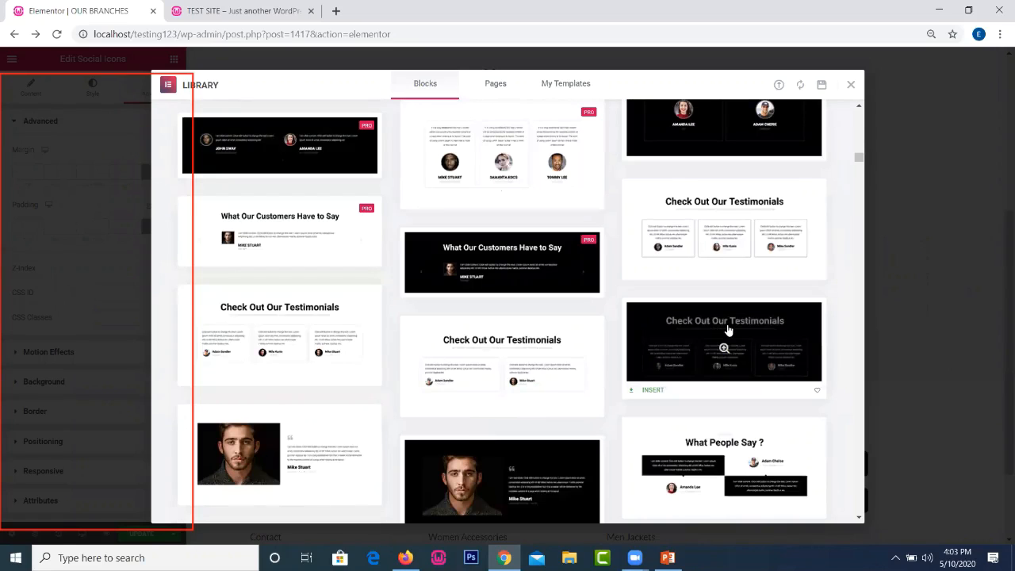
{"action": "left_click", "coordinate": [785, 349]}
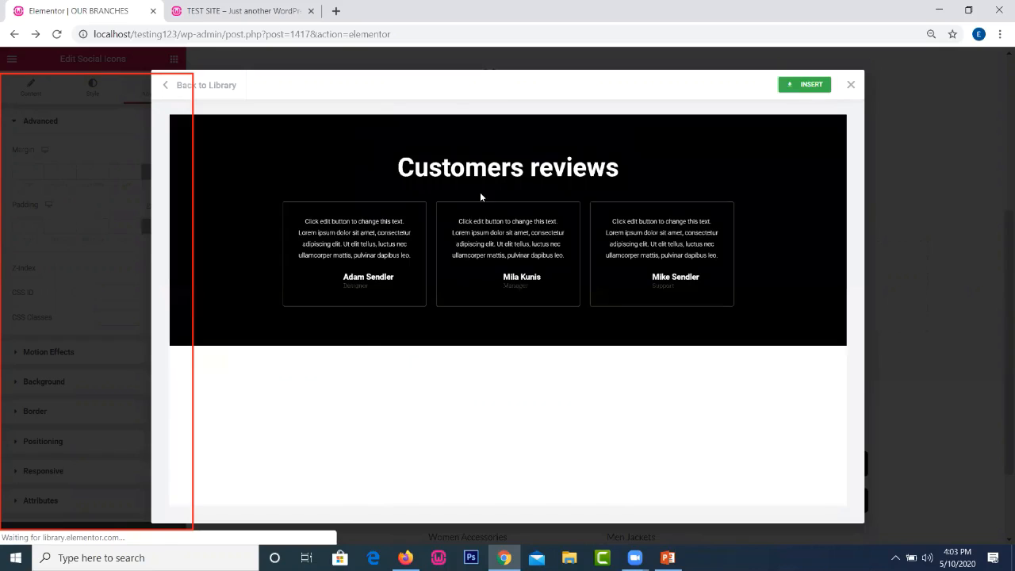
- Try to insert the black "Customers reviews" block and return to the template library
{"action": "left_click", "coordinate": [809, 87]}
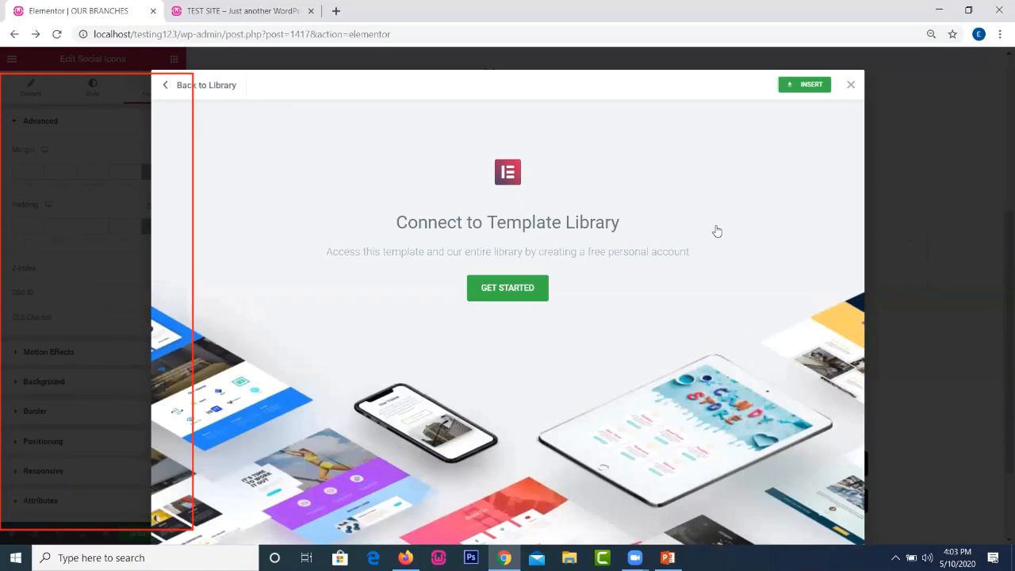
{"action": "left_click", "coordinate": [167, 85]}
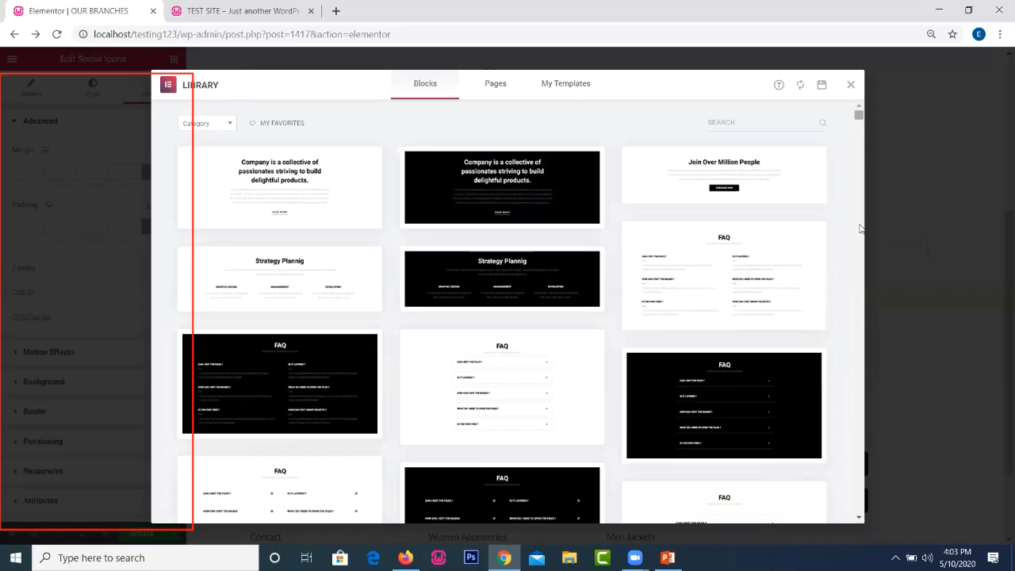
- Browse further through the block templates for a section suitable for the page
{"action": "left_click_drag", "start_coordinate": [859, 118], "coordinate": [866, 308]}
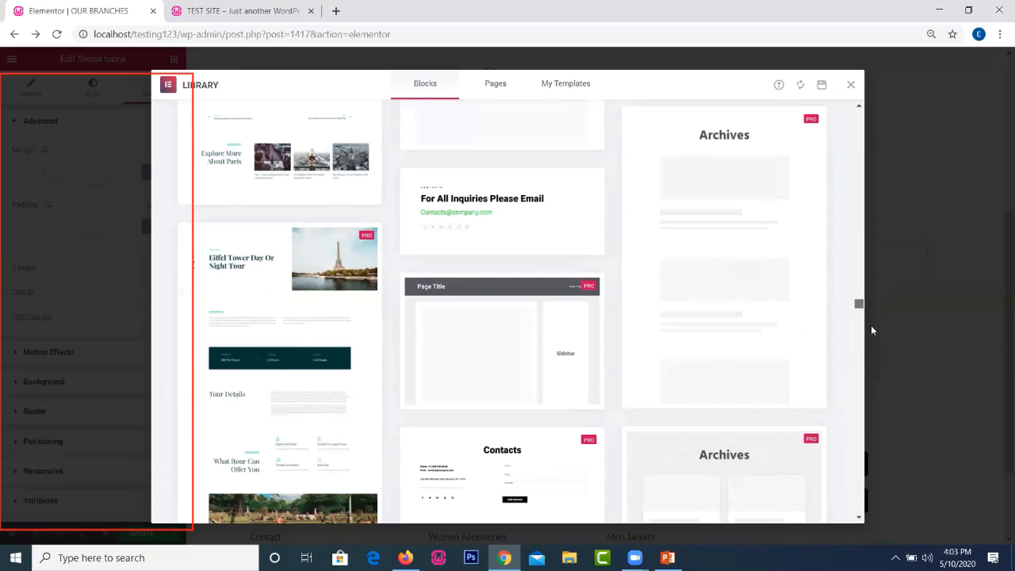
{"action": "scroll", "coordinate": [873, 337], "scroll_direction": "down", "scroll_amount": 3}
{"action": "scroll", "coordinate": [875, 353], "scroll_direction": "down", "scroll_amount": 3}
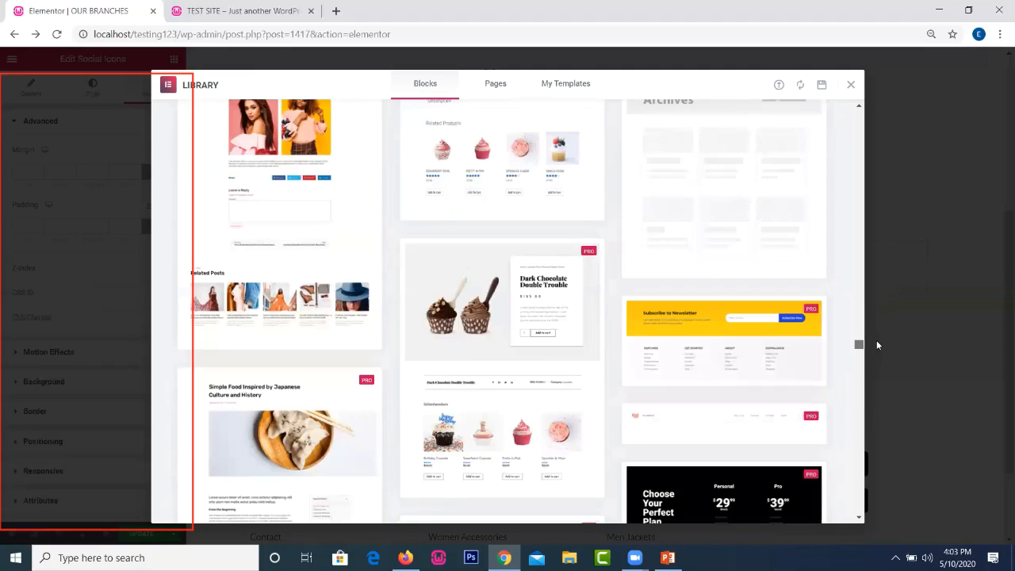
{"action": "scroll", "coordinate": [876, 340], "scroll_direction": "up", "scroll_amount": 2}
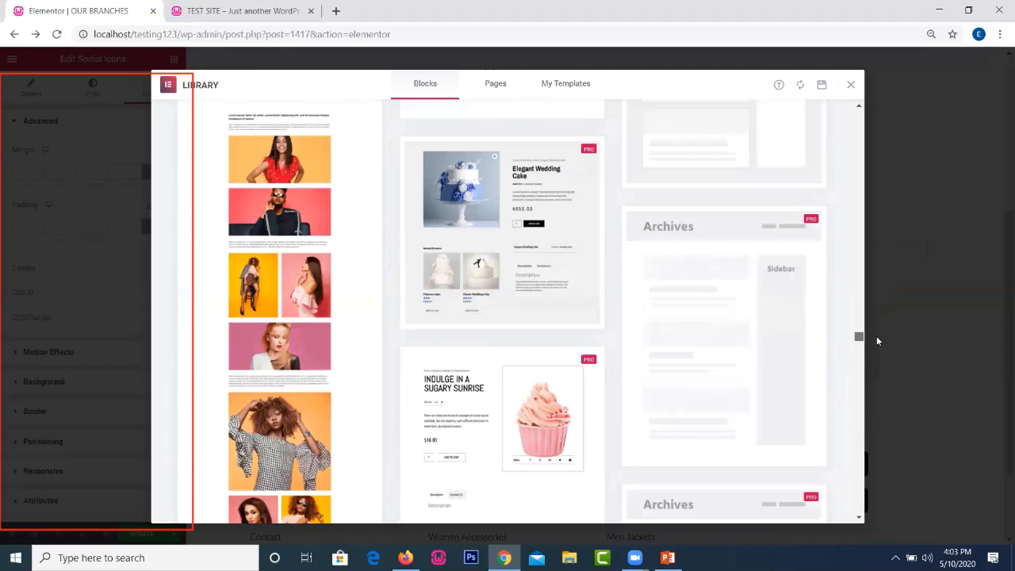
{"action": "scroll", "coordinate": [876, 342], "scroll_direction": "up", "scroll_amount": 3}
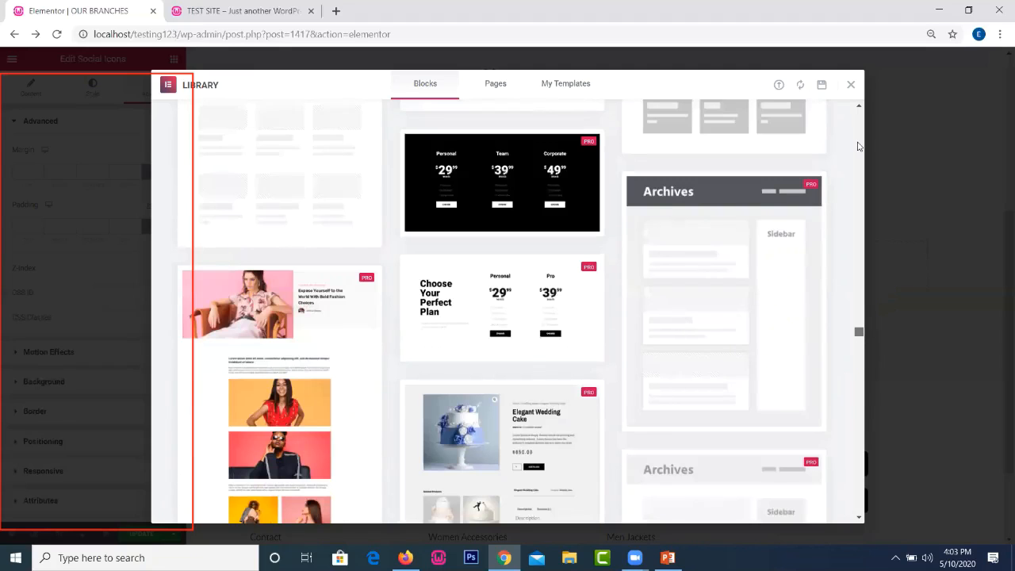
{"action": "left_click", "coordinate": [858, 147]}
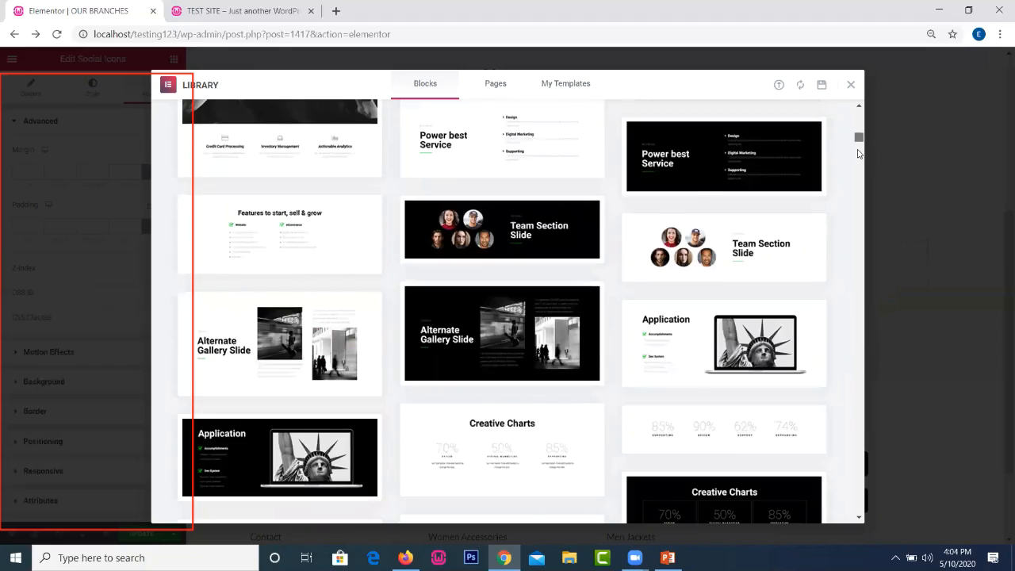
{"action": "scroll", "coordinate": [859, 151], "scroll_direction": "down", "scroll_amount": 3}
{"action": "left_click_drag", "start_coordinate": [859, 149], "coordinate": [858, 104]}
{"action": "left_click", "coordinate": [859, 147]}
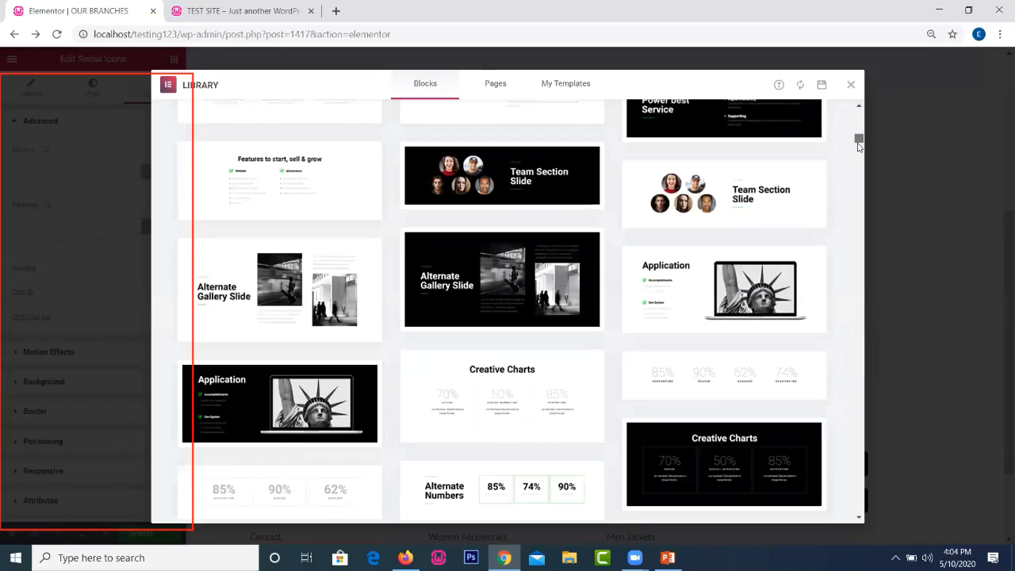
- Try to insert the black "Alternate Gallery Slide" block and start connecting an account to the template library
{"action": "mouse_move", "coordinate": [510, 294]}
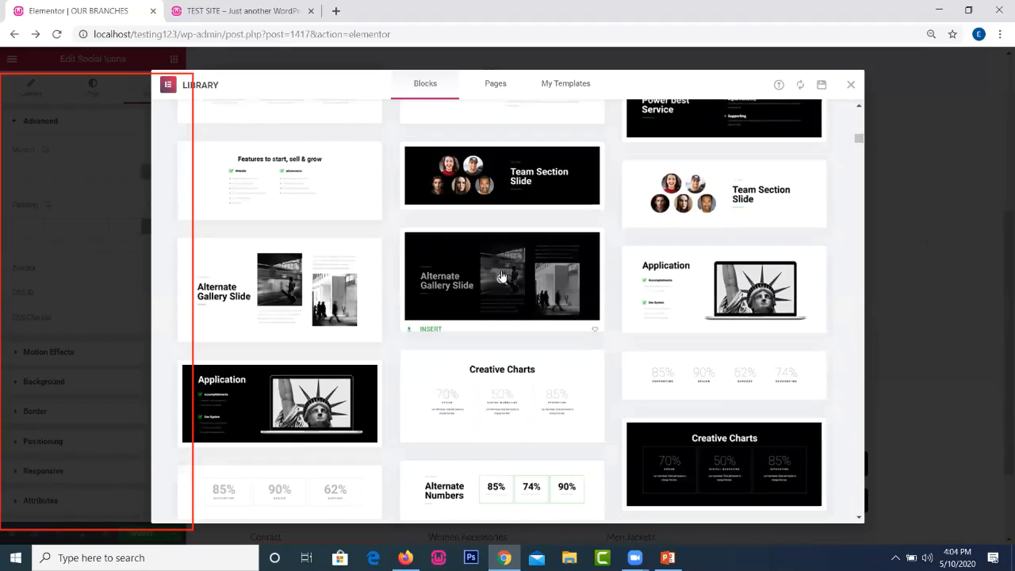
{"action": "left_click", "coordinate": [533, 267]}
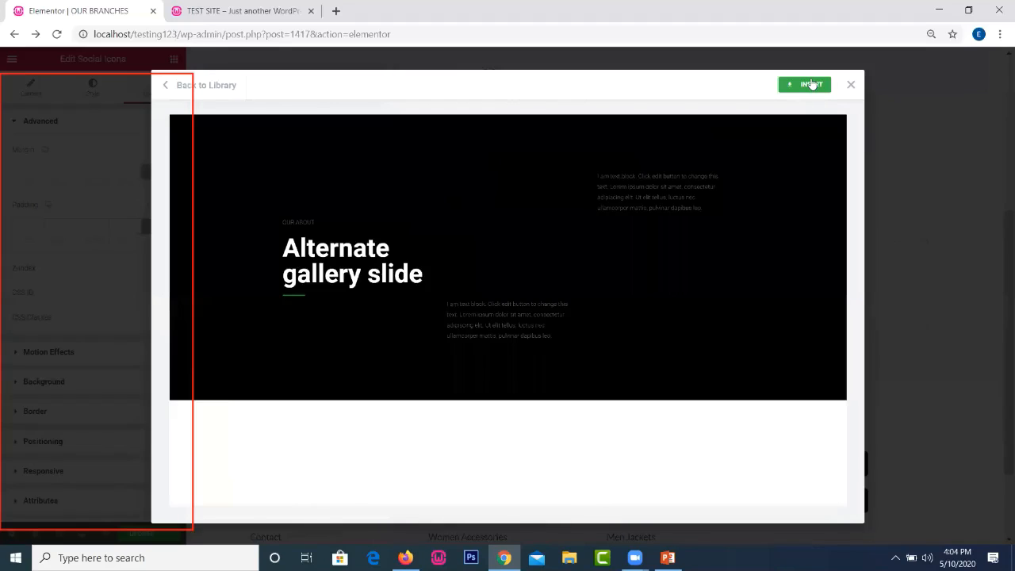
{"action": "left_click", "coordinate": [811, 84]}
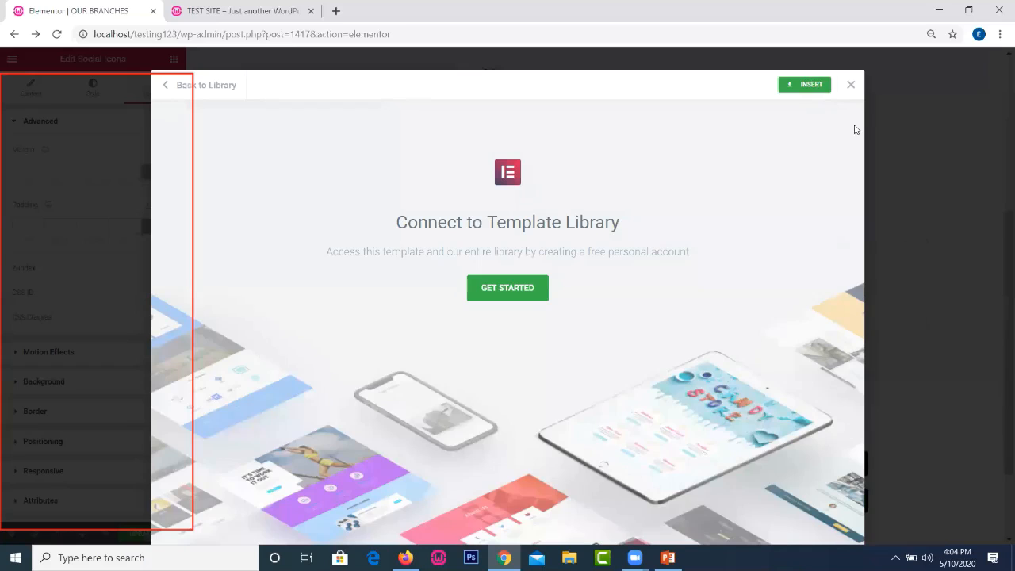
{"action": "left_click", "coordinate": [521, 296]}
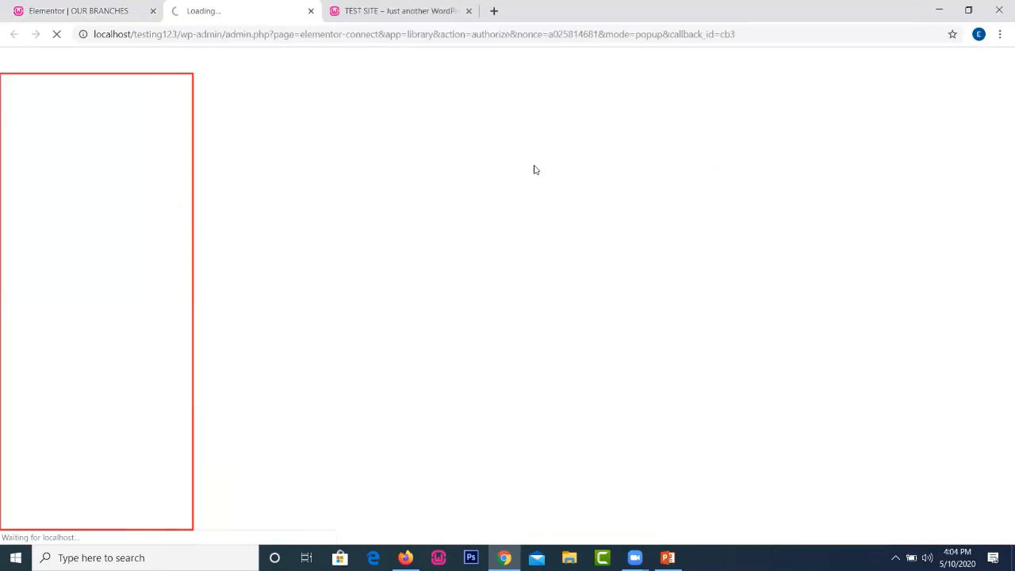
- Return to the OUR BRANCHES editor, close the template library and look over the page
{"action": "left_click", "coordinate": [80, 9]}
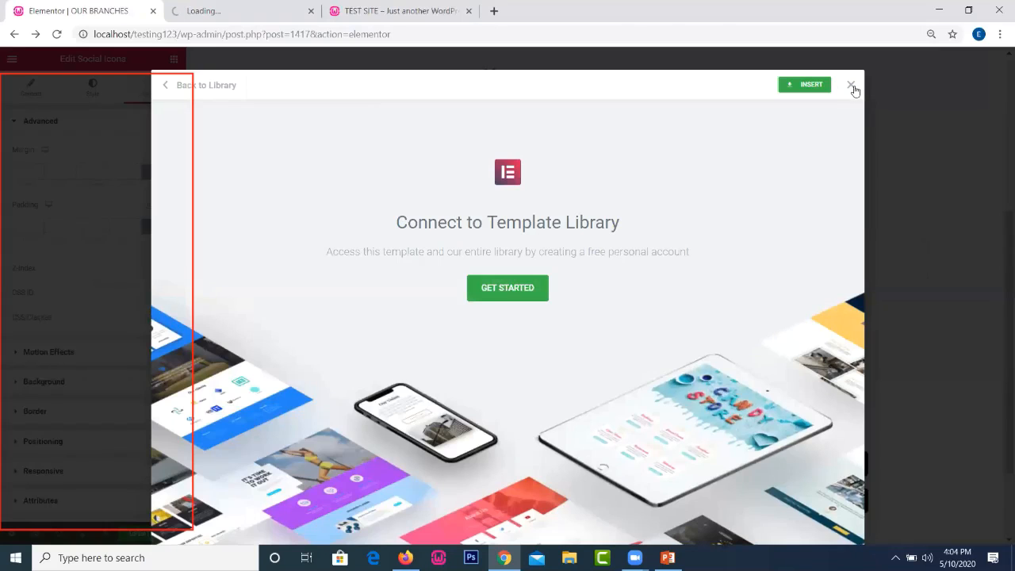
{"action": "left_click", "coordinate": [851, 85]}
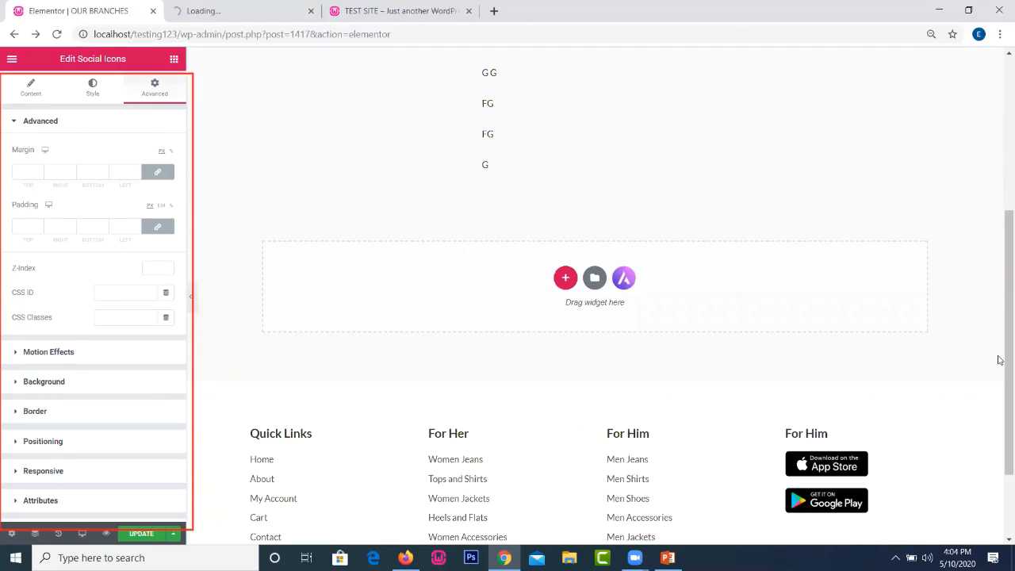
{"action": "scroll", "coordinate": [1000, 432], "scroll_direction": "up", "scroll_amount": 5}
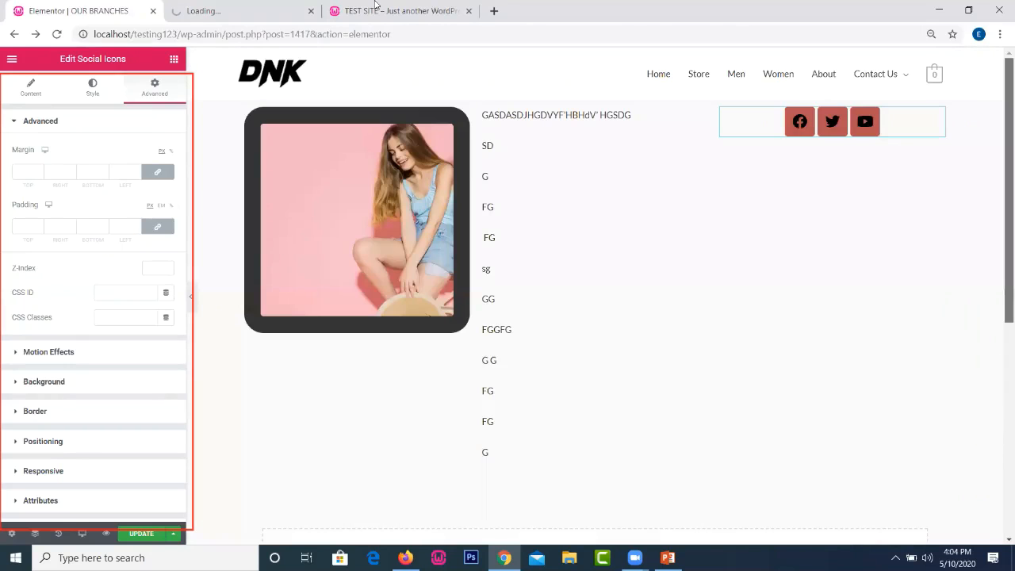
{"action": "left_click", "coordinate": [203, 7]}
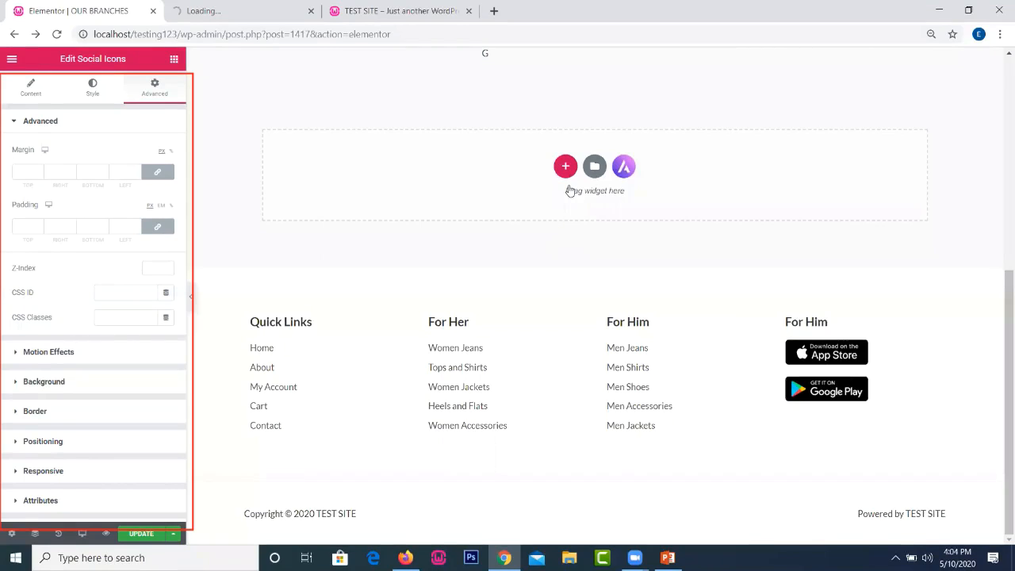
- Open the template library from the empty section area and browse its full-page templates
{"action": "left_click", "coordinate": [595, 166]}
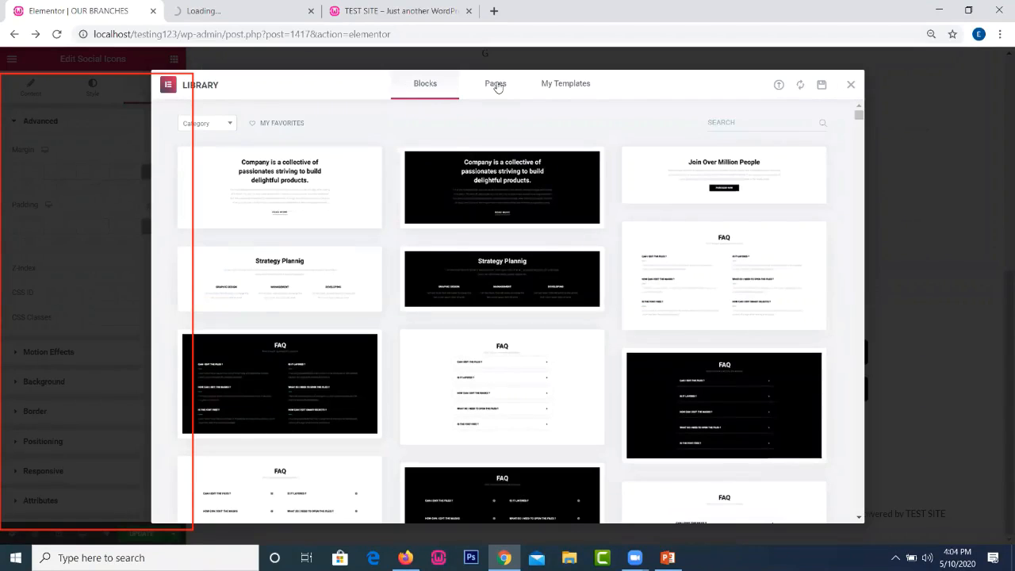
{"action": "left_click", "coordinate": [495, 84]}
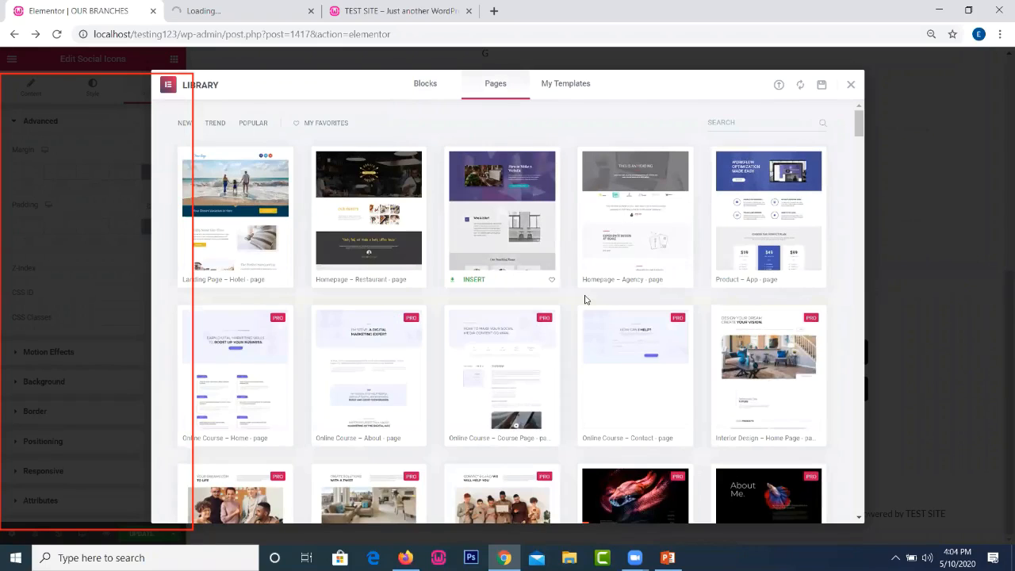
{"action": "left_click_drag", "start_coordinate": [859, 125], "coordinate": [864, 202]}
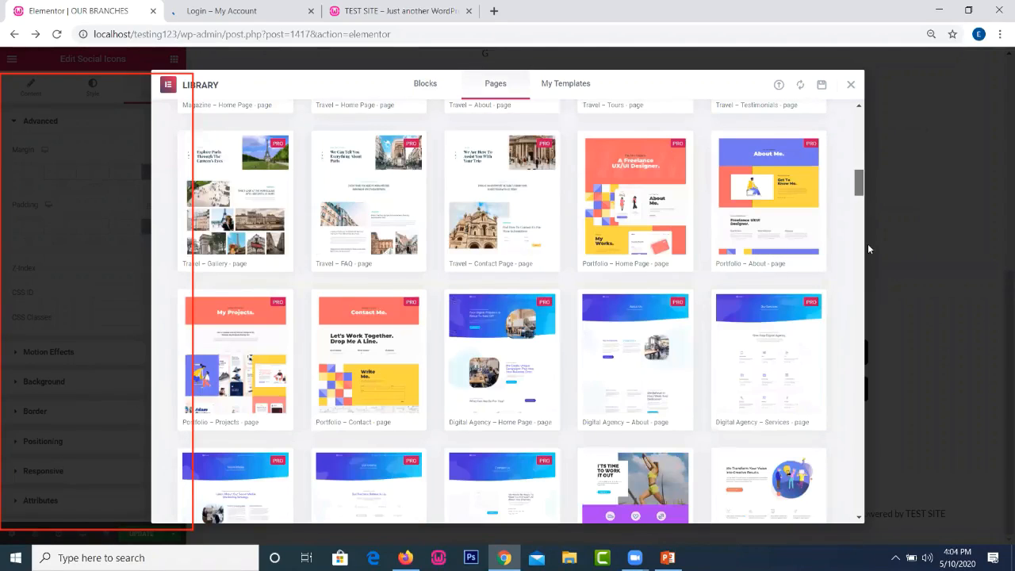
{"action": "left_click_drag", "start_coordinate": [865, 203], "coordinate": [868, 244]}
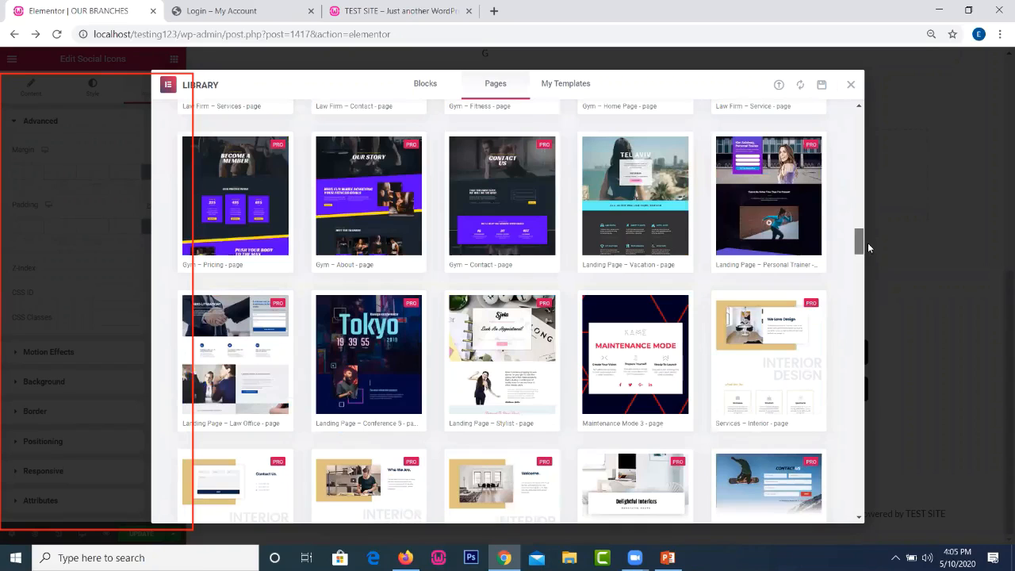
{"action": "left_click_drag", "start_coordinate": [867, 149], "coordinate": [865, 78]}
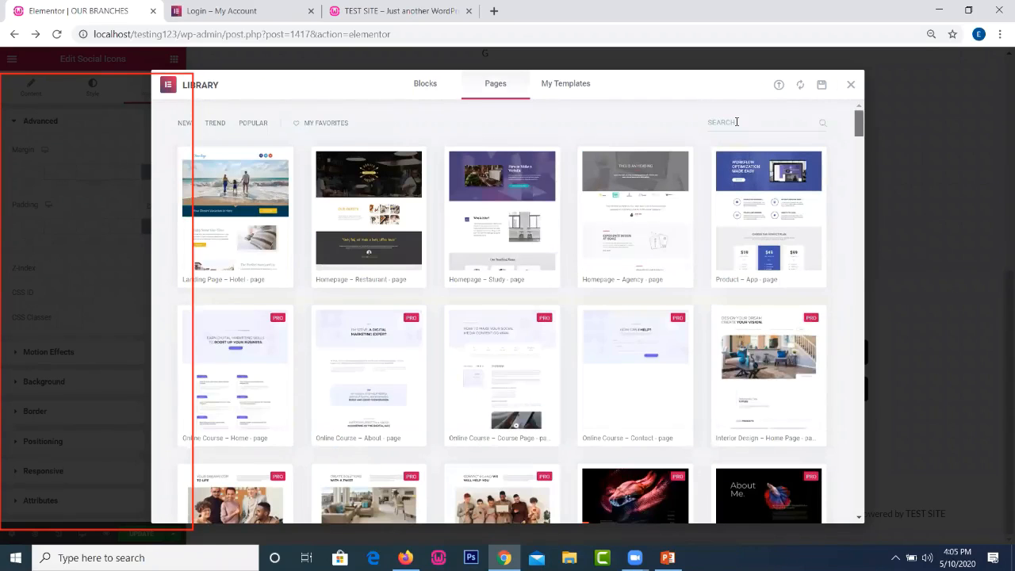
- Search the page templates for "about" and browse the matching designs
{"action": "left_click", "coordinate": [737, 121]}
{"action": "type", "text": "about"}
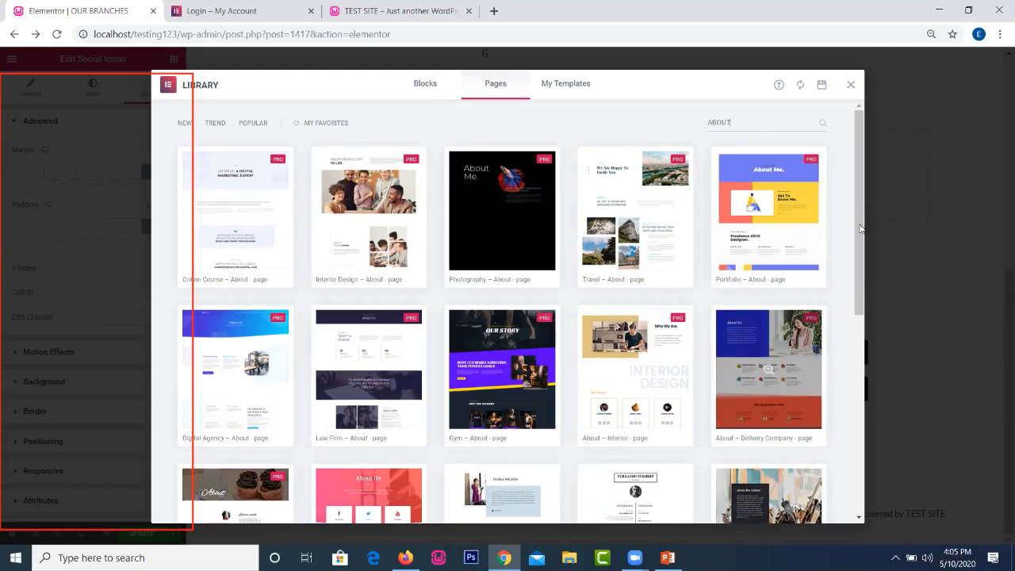
{"action": "scroll", "coordinate": [880, 376], "scroll_direction": "down", "scroll_amount": 2}
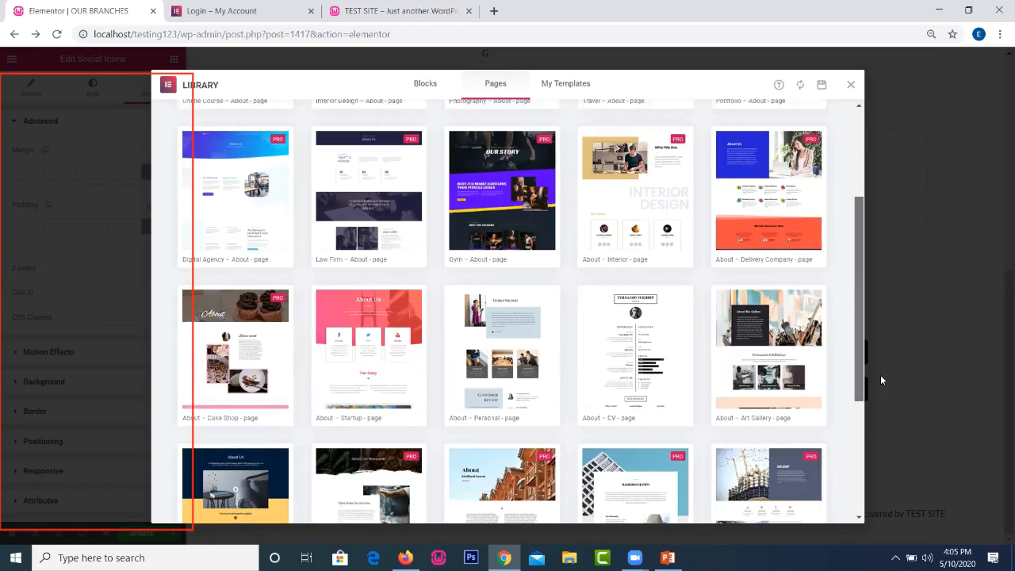
{"action": "scroll", "coordinate": [881, 380], "scroll_direction": "down", "scroll_amount": 2}
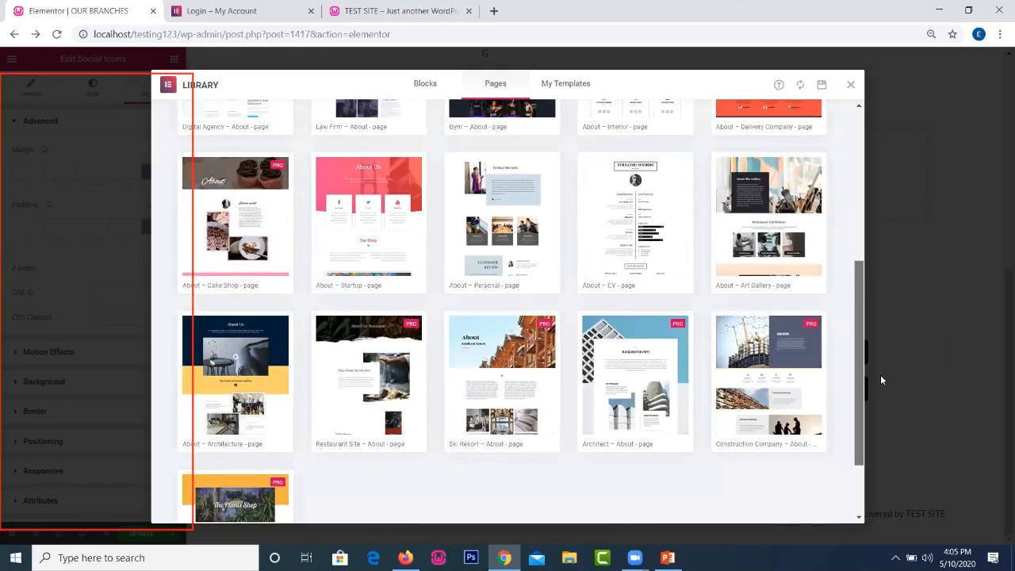
{"action": "scroll", "coordinate": [889, 416], "scroll_direction": "down", "scroll_amount": 1}
{"action": "scroll", "coordinate": [879, 361], "scroll_direction": "up", "scroll_amount": 2}
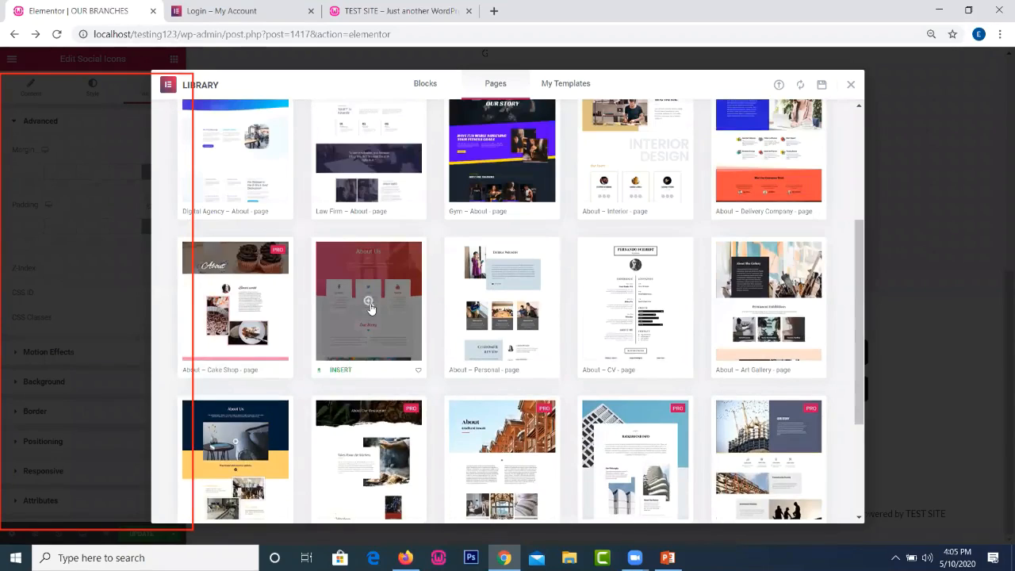
- Preview the "About – Startup" page template and leave the preview
{"action": "left_click", "coordinate": [382, 279]}
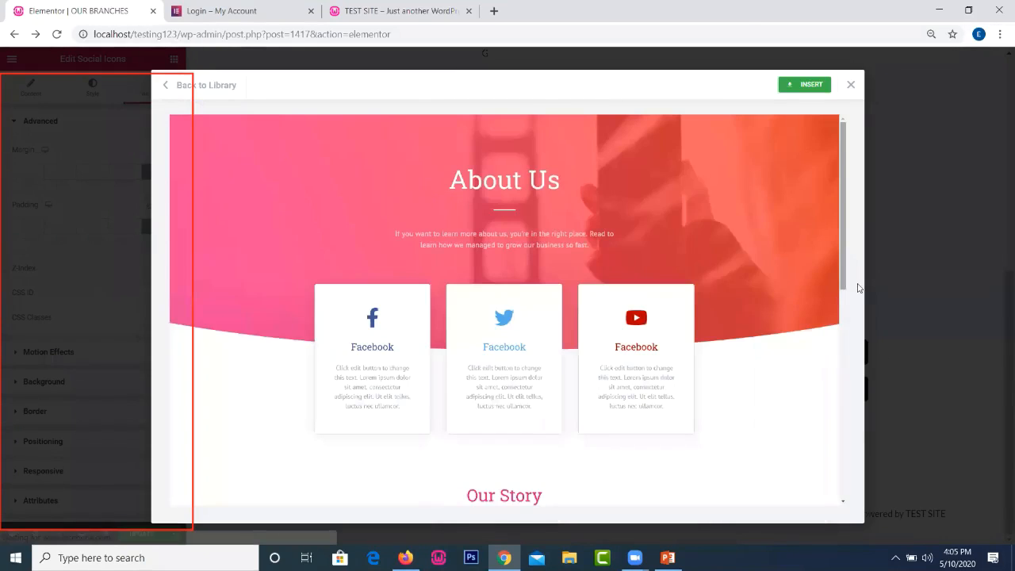
{"action": "scroll", "coordinate": [869, 358], "scroll_direction": "down", "scroll_amount": 4}
{"action": "scroll", "coordinate": [878, 437], "scroll_direction": "down", "scroll_amount": 3}
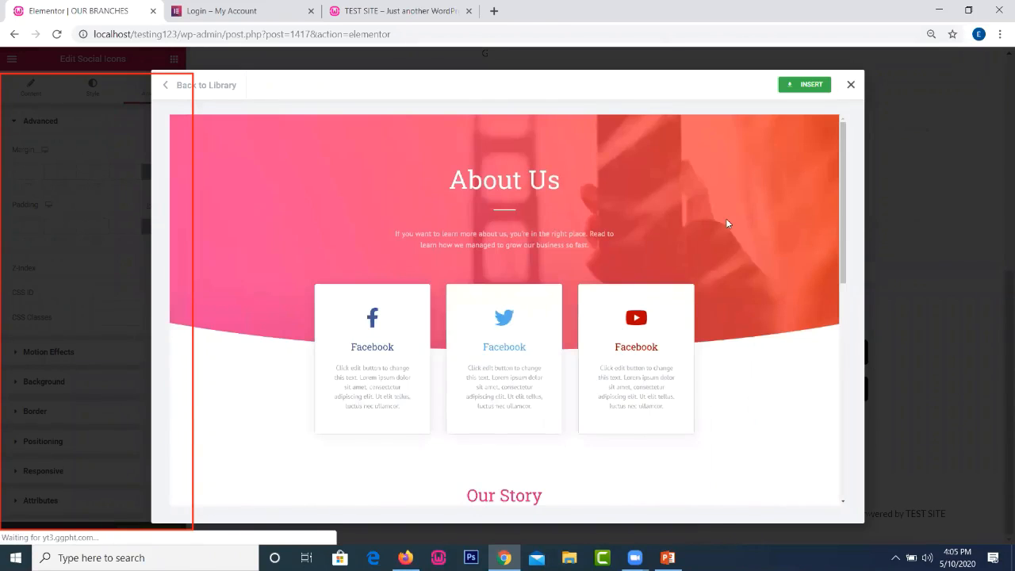
{"action": "key", "text": "Escape"}
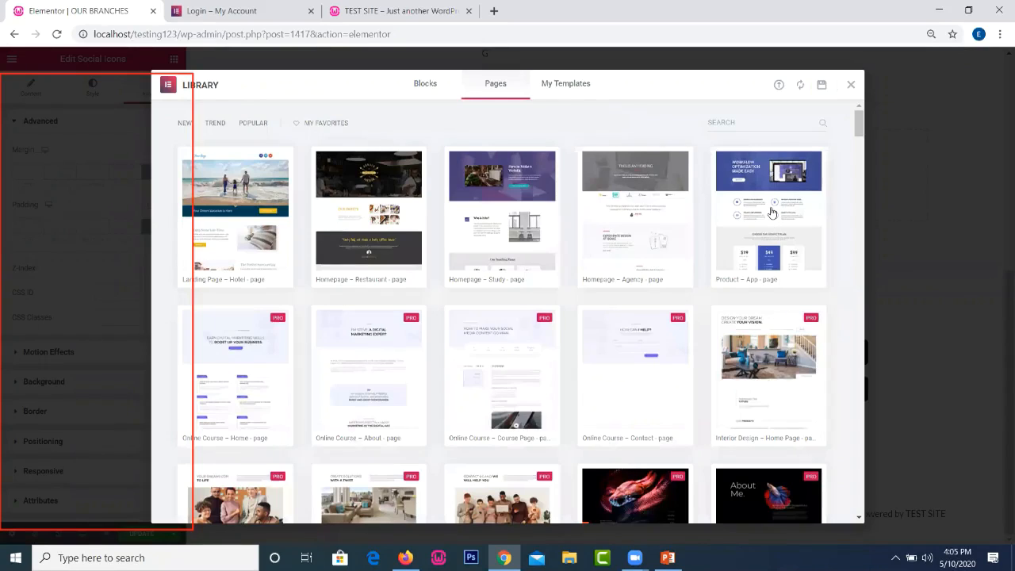
- Search the page templates for "contact" and look over the matching designs
{"action": "left_click", "coordinate": [760, 121]}
{"action": "type", "text": "contac"}
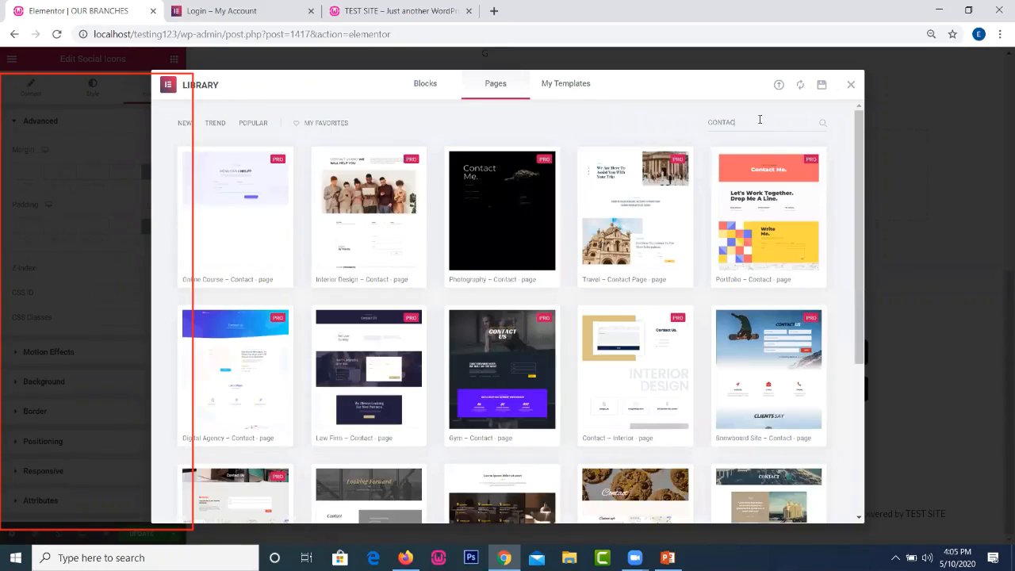
{"action": "type", "text": "t"}
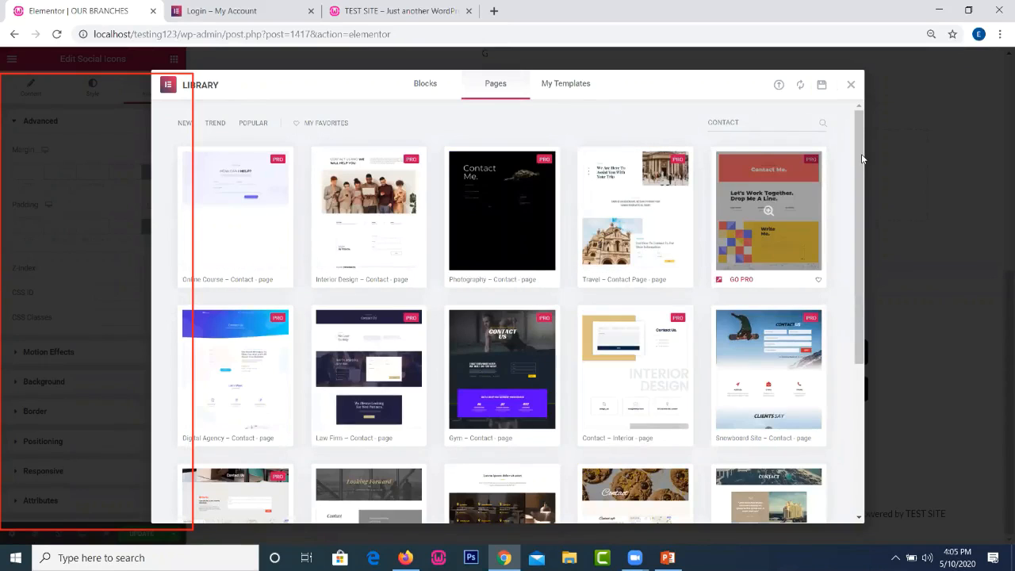
{"action": "scroll", "coordinate": [283, 183], "scroll_direction": "down", "scroll_amount": 1}
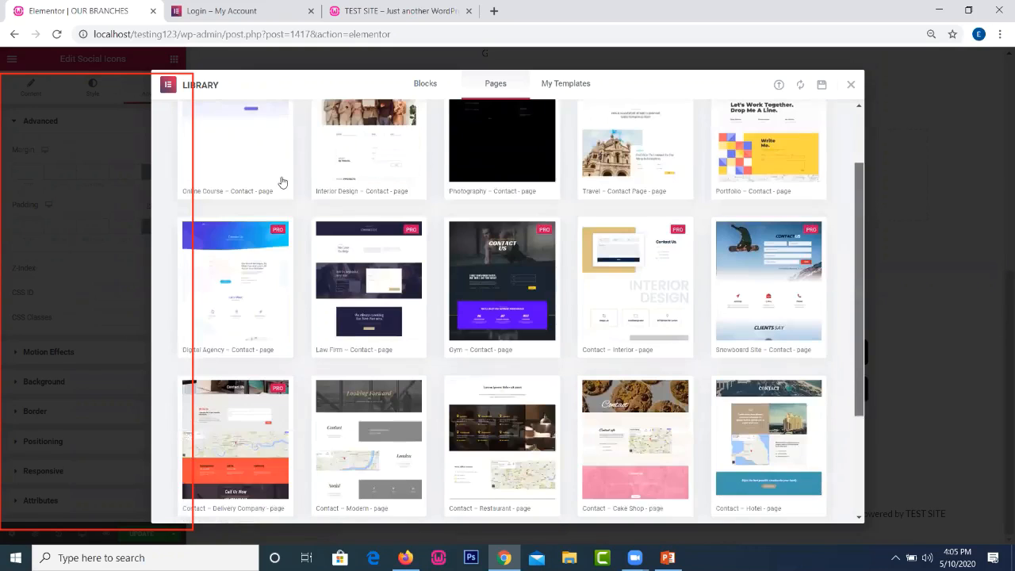
{"action": "scroll", "coordinate": [283, 182], "scroll_direction": "up", "scroll_amount": 1}
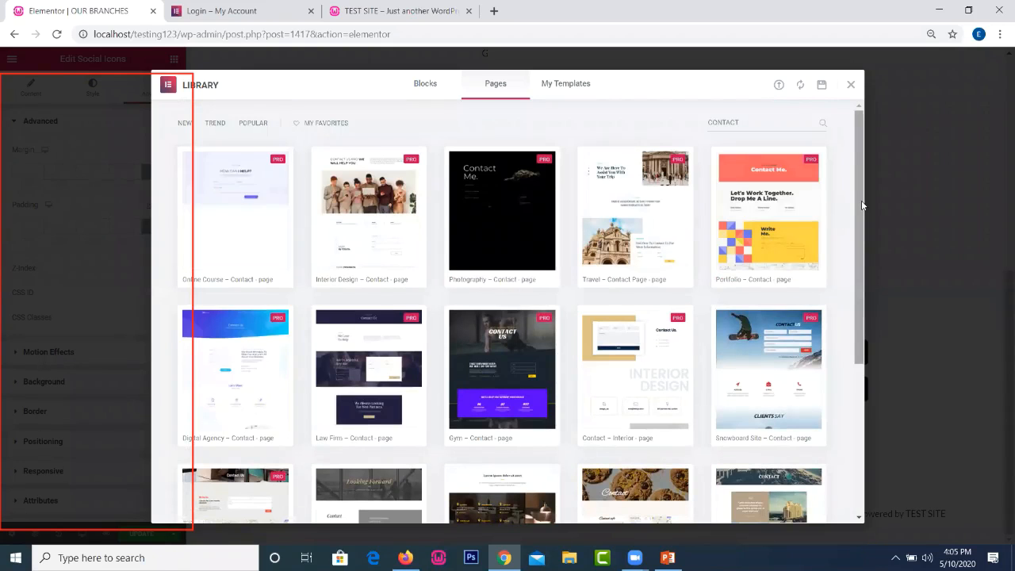
- Try to insert the "Contact – Modern" page template and switch to the Elementor account login page
{"action": "scroll", "coordinate": [861, 235], "scroll_direction": "down", "scroll_amount": 1}
{"action": "scroll", "coordinate": [861, 235], "scroll_direction": "down", "scroll_amount": 2}
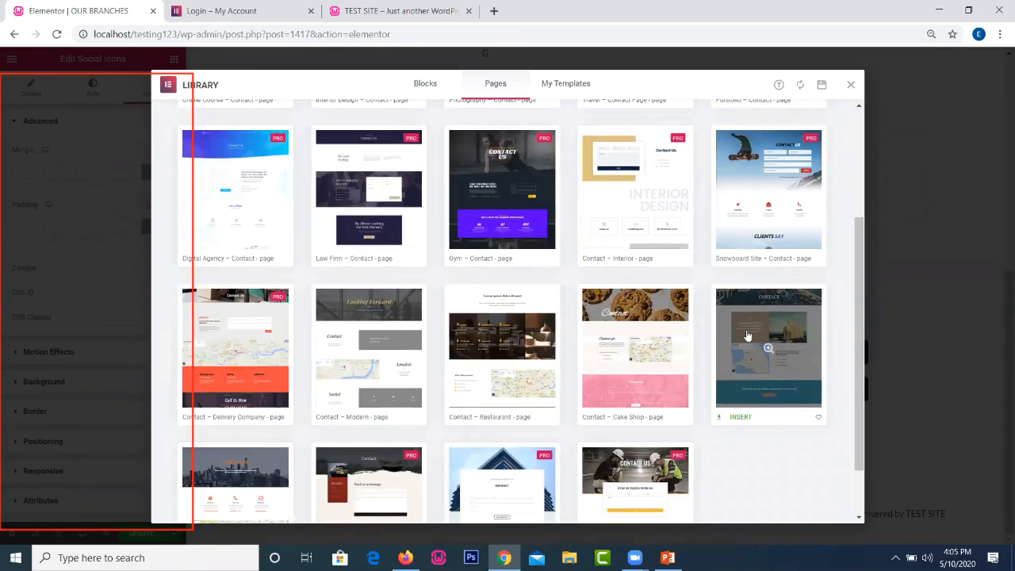
{"action": "left_click", "coordinate": [339, 417]}
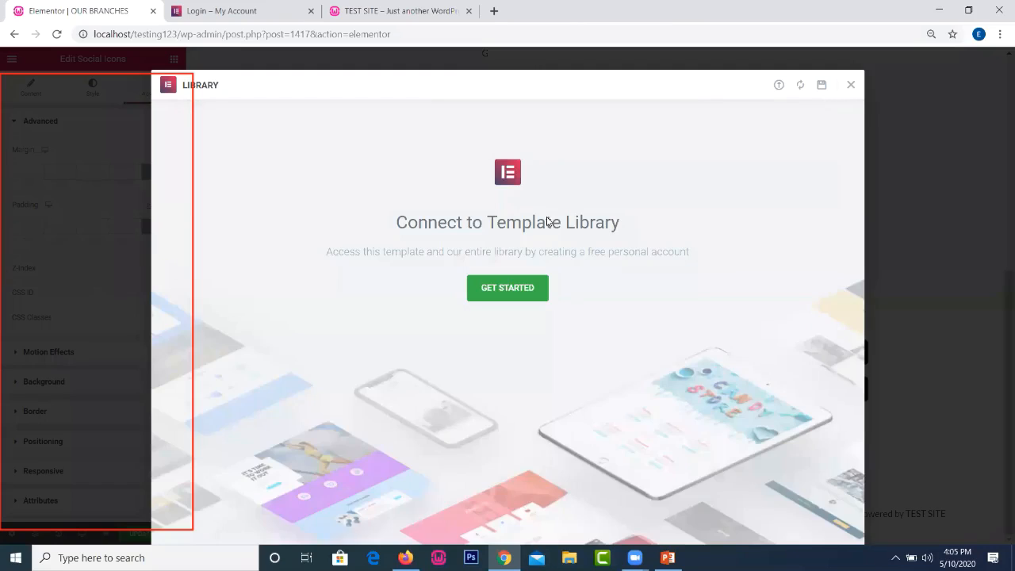
{"action": "left_click", "coordinate": [229, 5]}
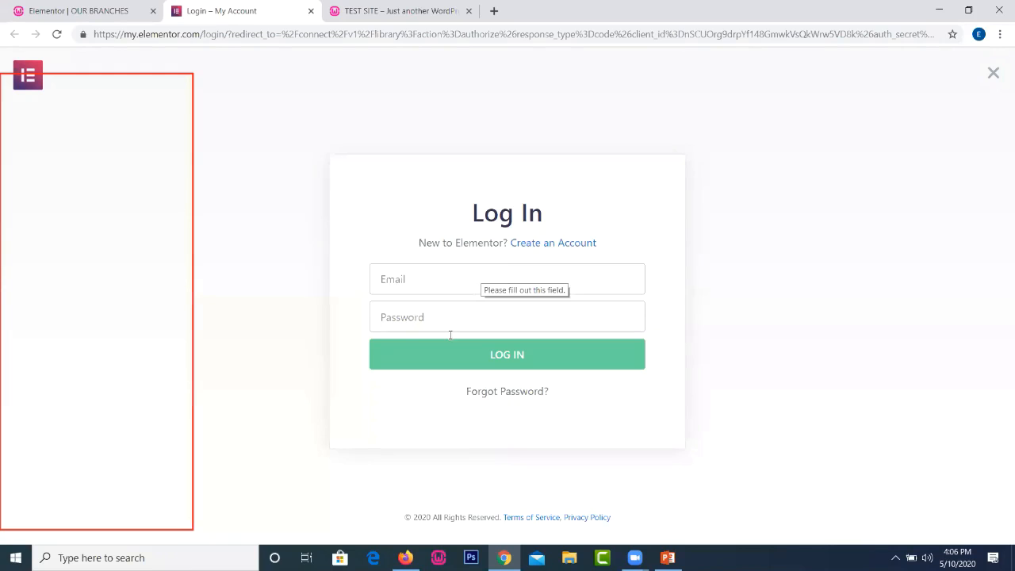
- Log in to Elementor with the account e-mail and password, decline saving the password, and connect the site to the template library
{"action": "left_click", "coordinate": [80, 5]}
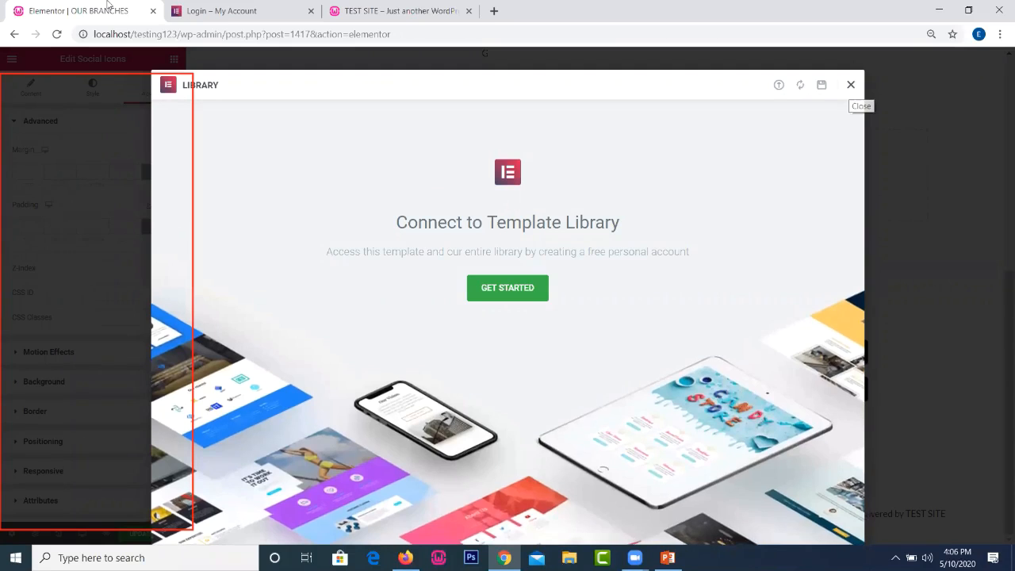
{"action": "left_click", "coordinate": [238, 9]}
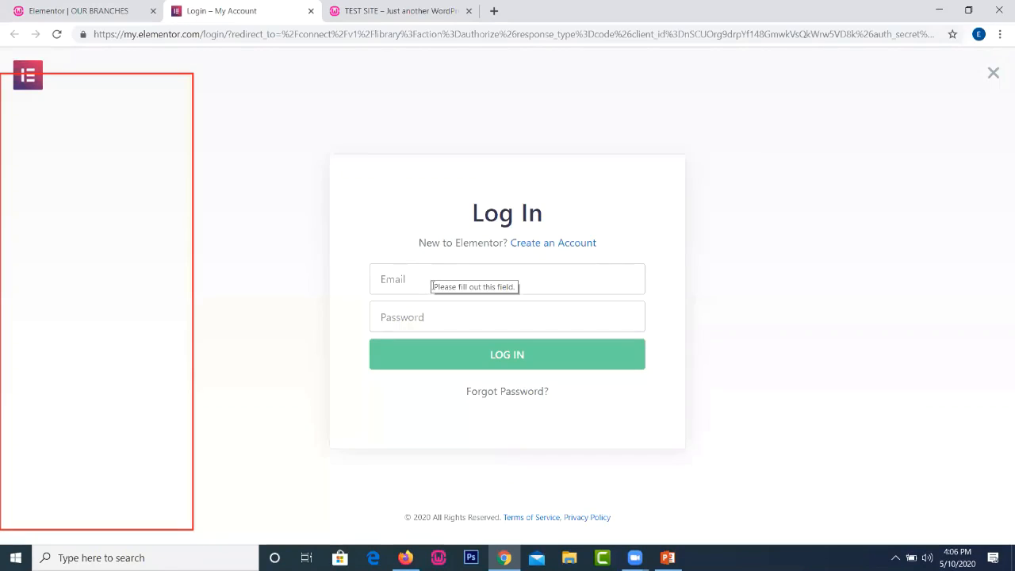
{"action": "left_click", "coordinate": [433, 284]}
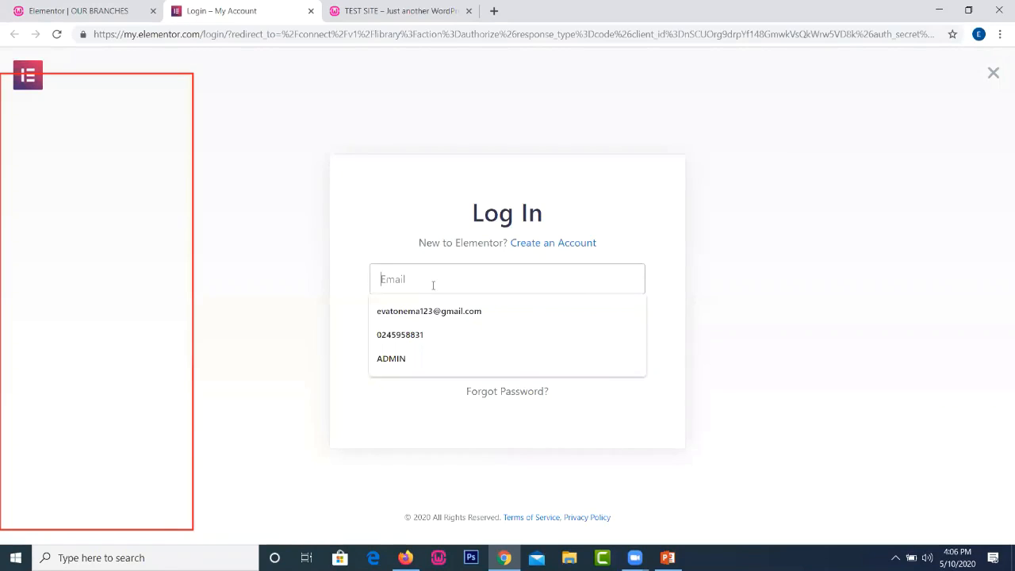
{"action": "left_click", "coordinate": [416, 310]}
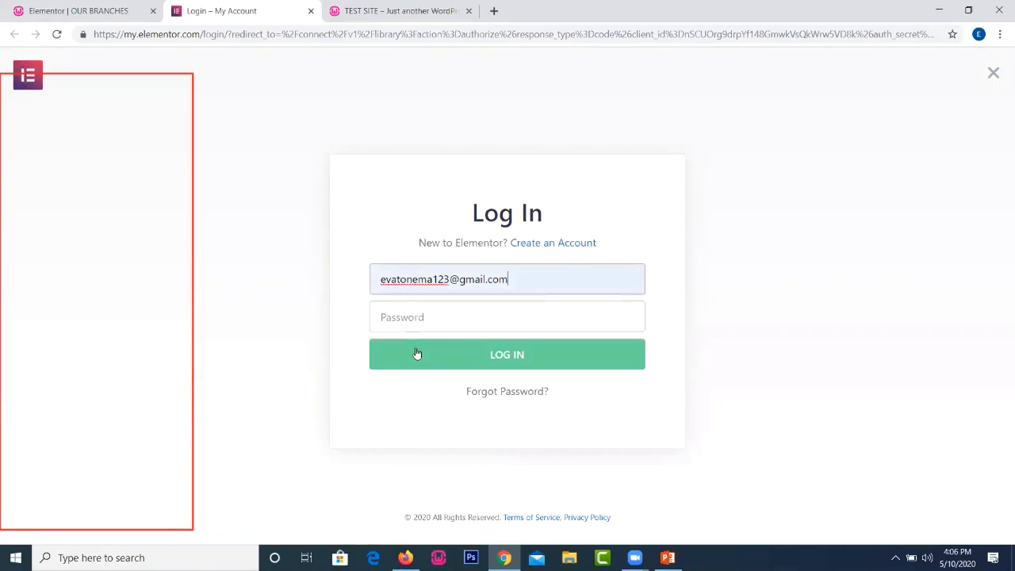
{"action": "left_click", "coordinate": [416, 326]}
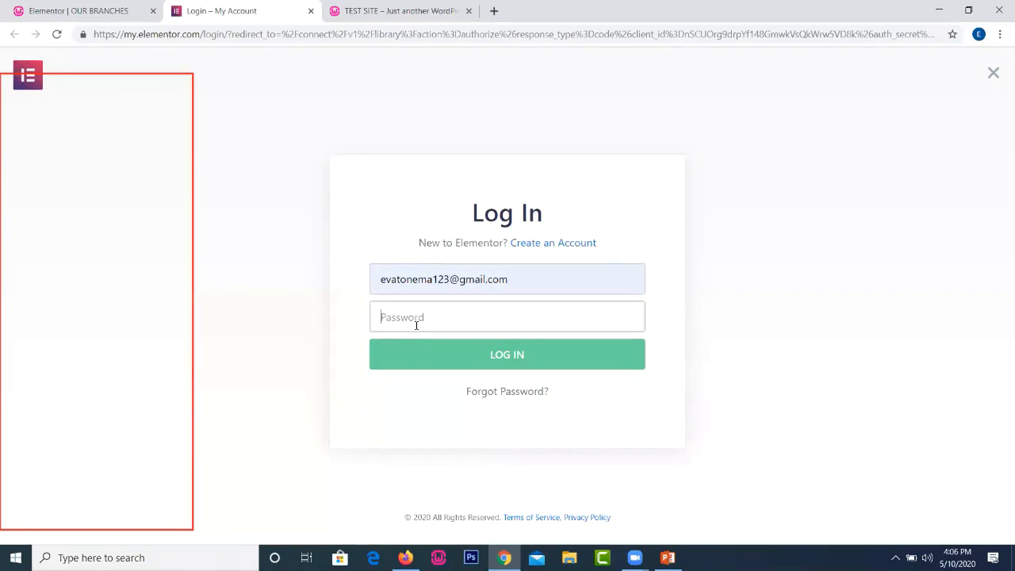
{"action": "type", "text": "••••••"}
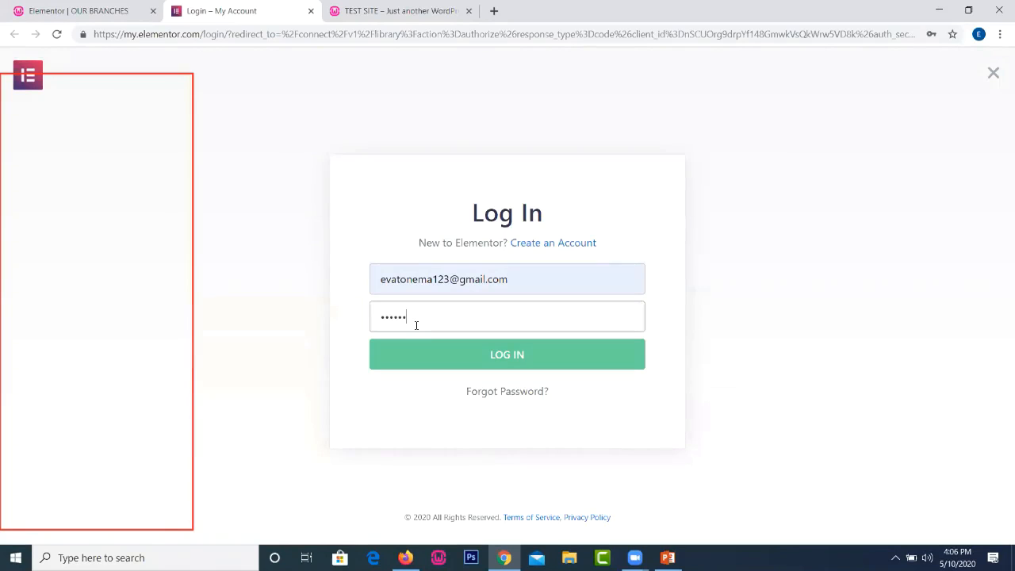
{"action": "type", "text": "••••"}
{"action": "key", "text": "Return"}
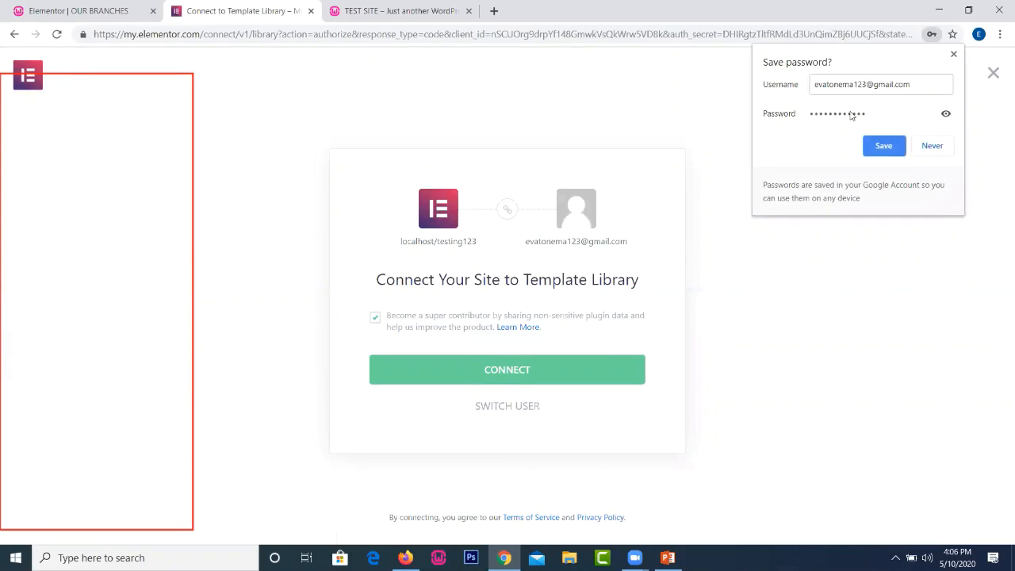
{"action": "left_click", "coordinate": [939, 143]}
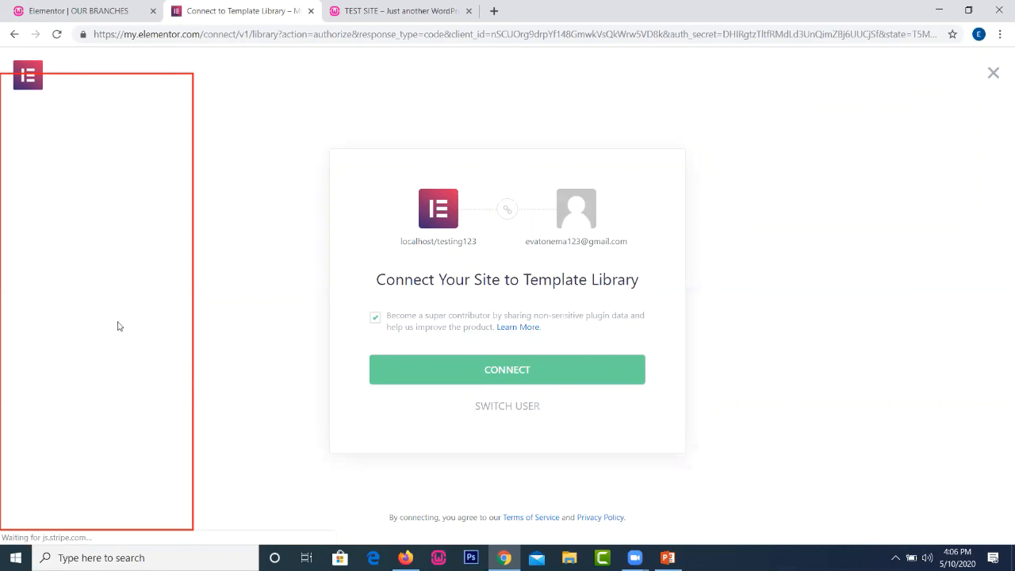
{"action": "left_click", "coordinate": [514, 377]}
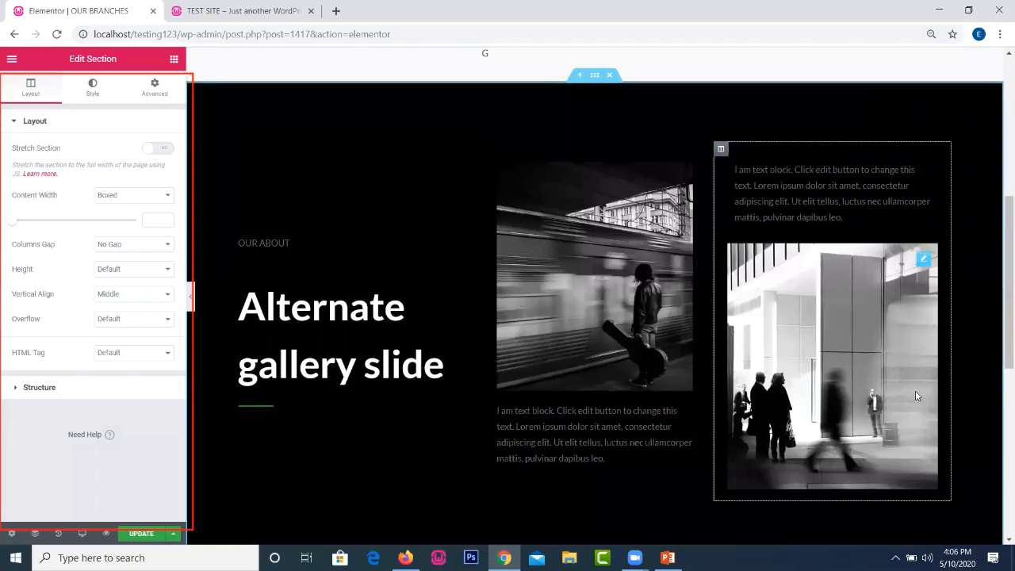
- Open the template library for a new section and look through the saved templates, blocks and page designs
{"action": "left_click_drag", "start_coordinate": [999, 125], "coordinate": [1000, 465]}
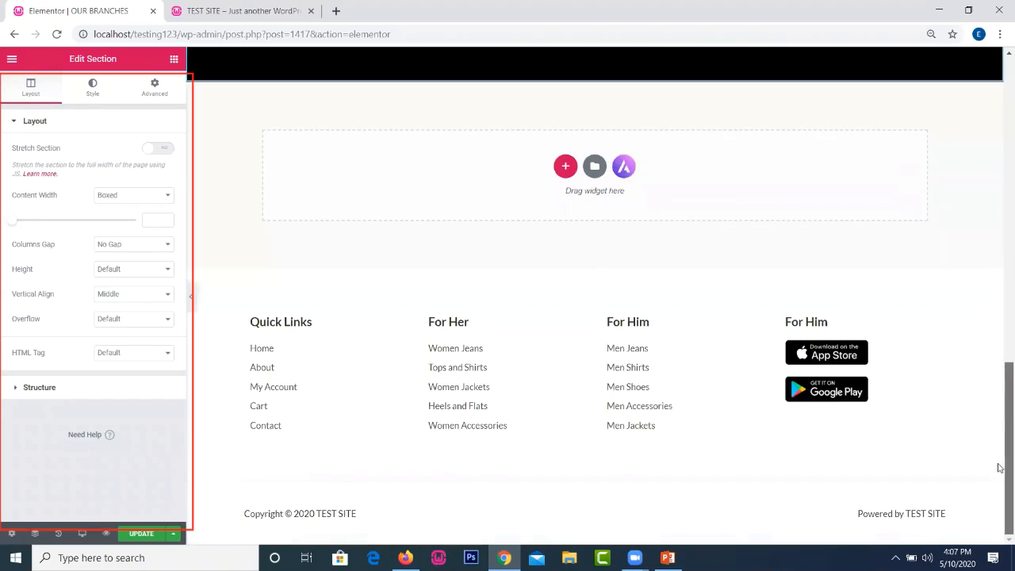
{"action": "left_click", "coordinate": [588, 173]}
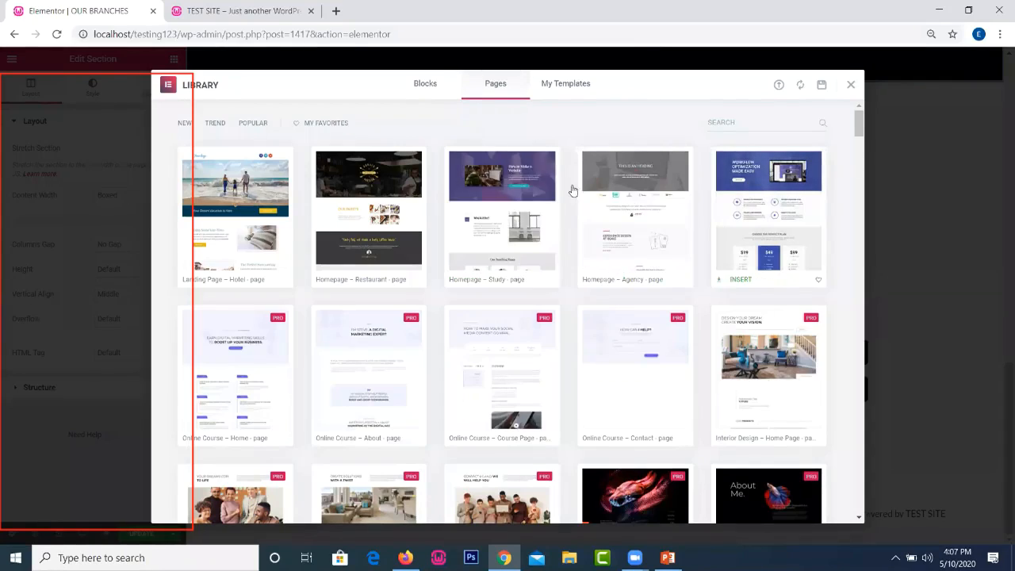
{"action": "left_click", "coordinate": [568, 91]}
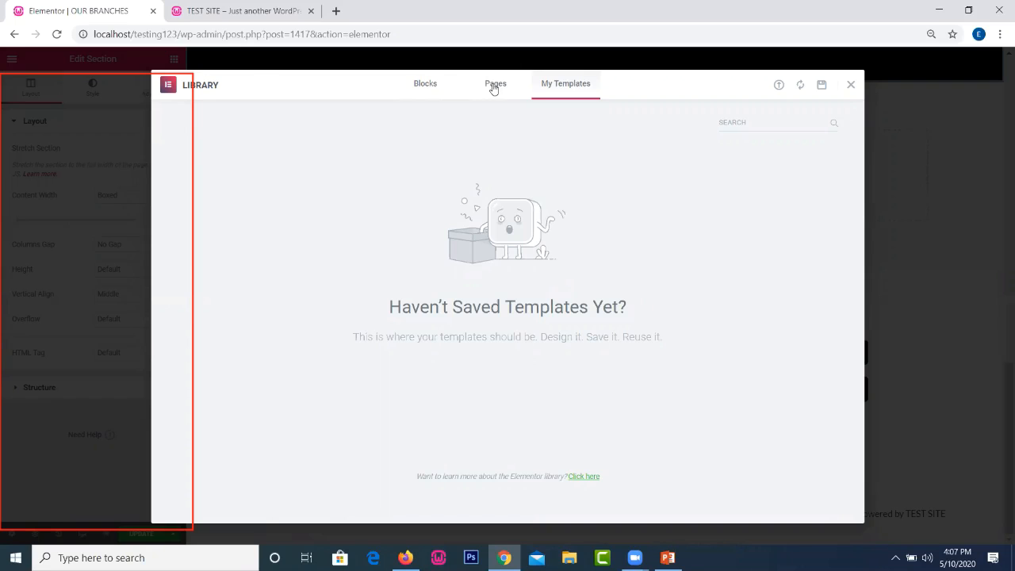
{"action": "left_click", "coordinate": [413, 99]}
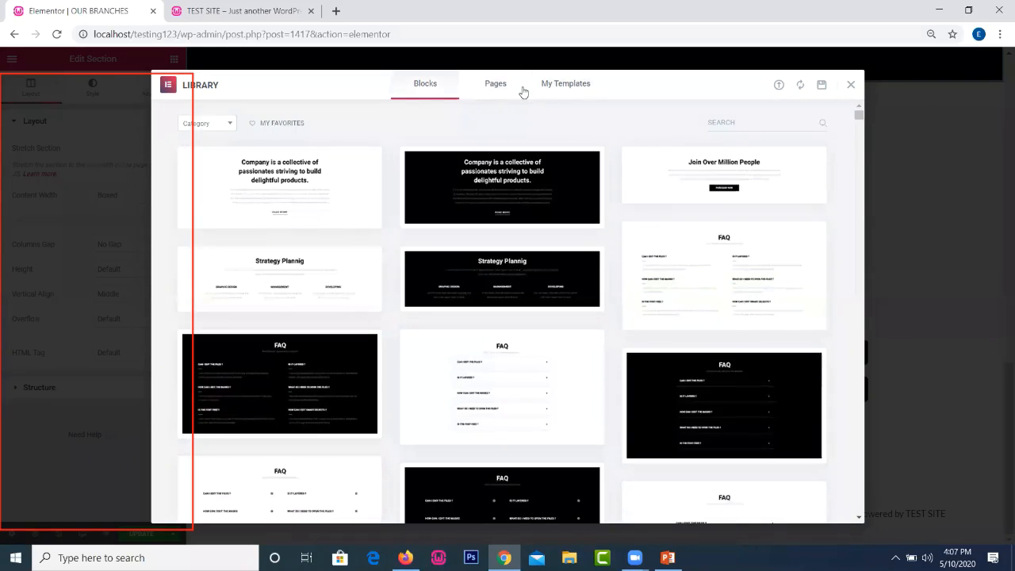
{"action": "left_click", "coordinate": [497, 85]}
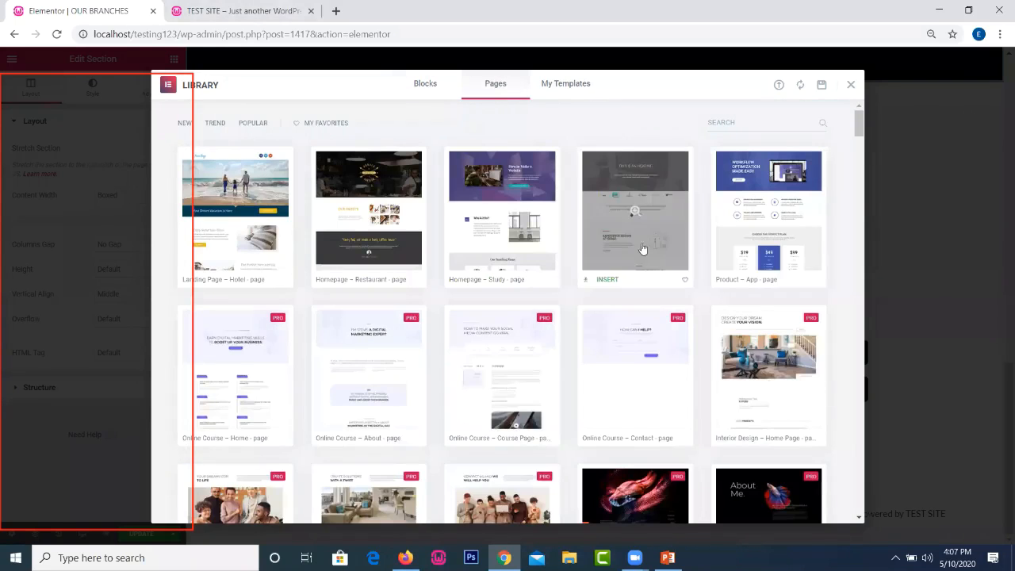
- Preview the wedding landing page template and insert it into the OUR BRANCHES page
{"action": "left_click_drag", "start_coordinate": [859, 124], "coordinate": [900, 350]}
{"action": "mouse_move", "coordinate": [542, 318]}
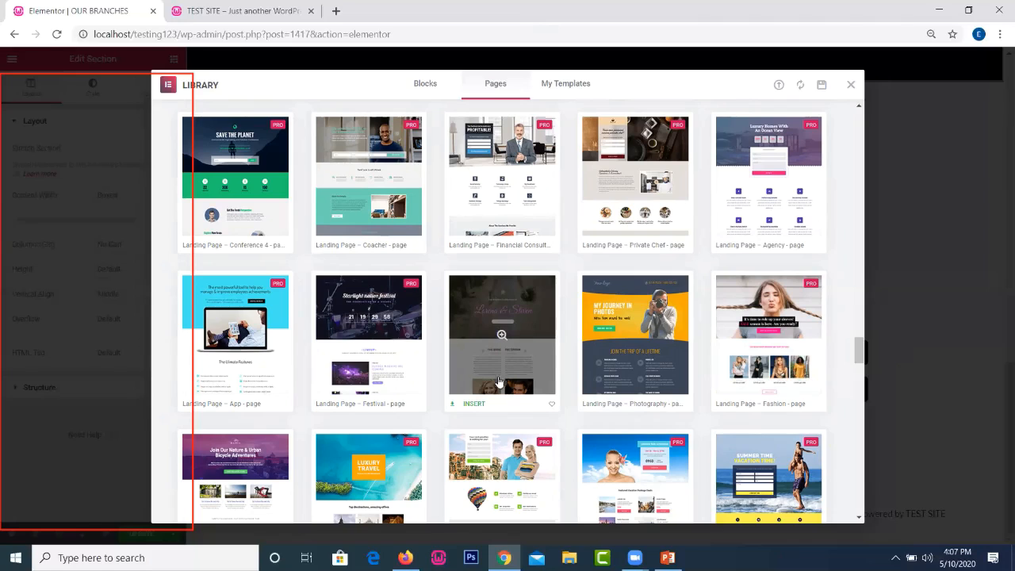
{"action": "mouse_move", "coordinate": [505, 337]}
{"action": "left_click", "coordinate": [492, 337]}
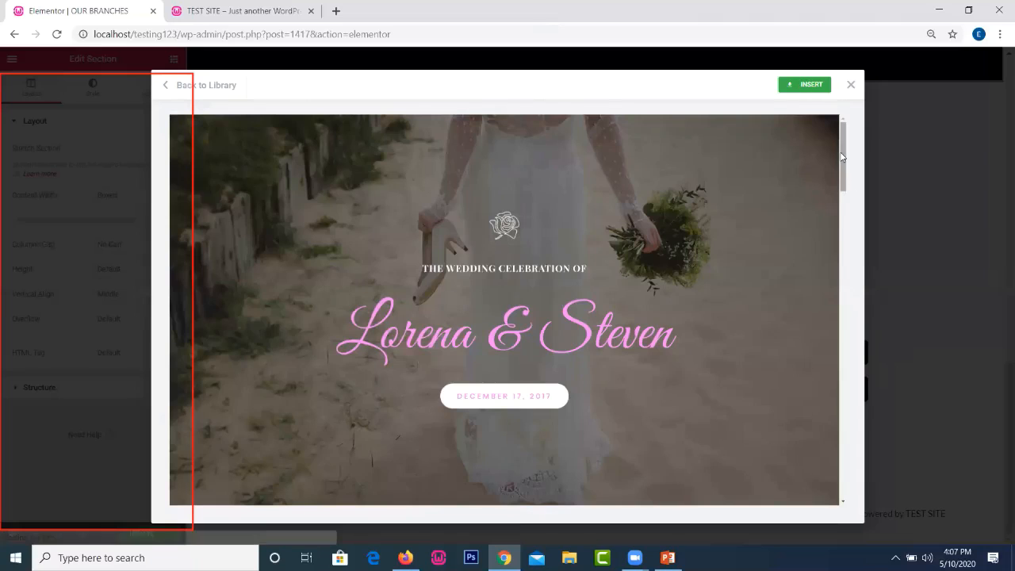
{"action": "left_click_drag", "start_coordinate": [842, 156], "coordinate": [886, 35]}
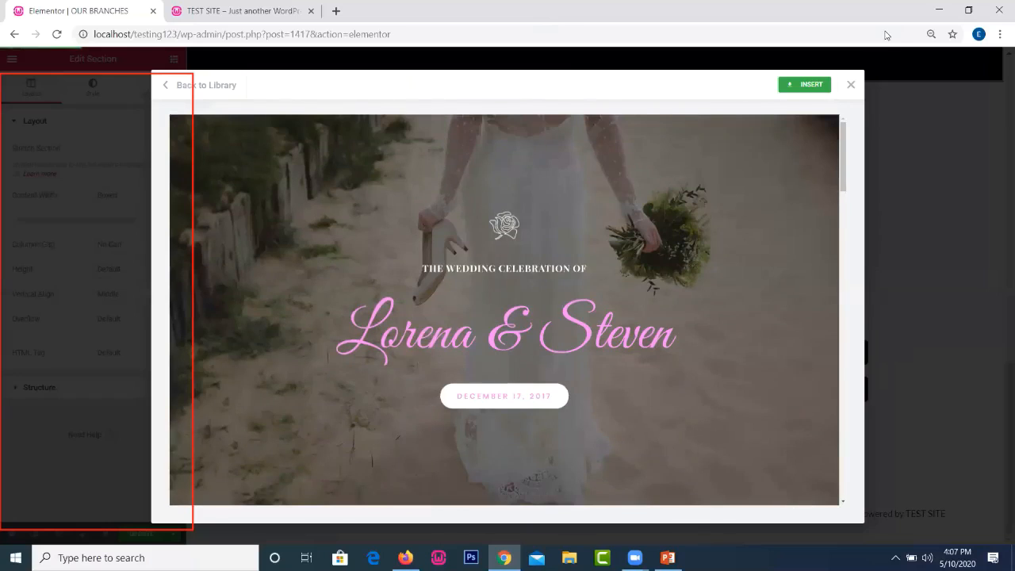
{"action": "left_click", "coordinate": [805, 84]}
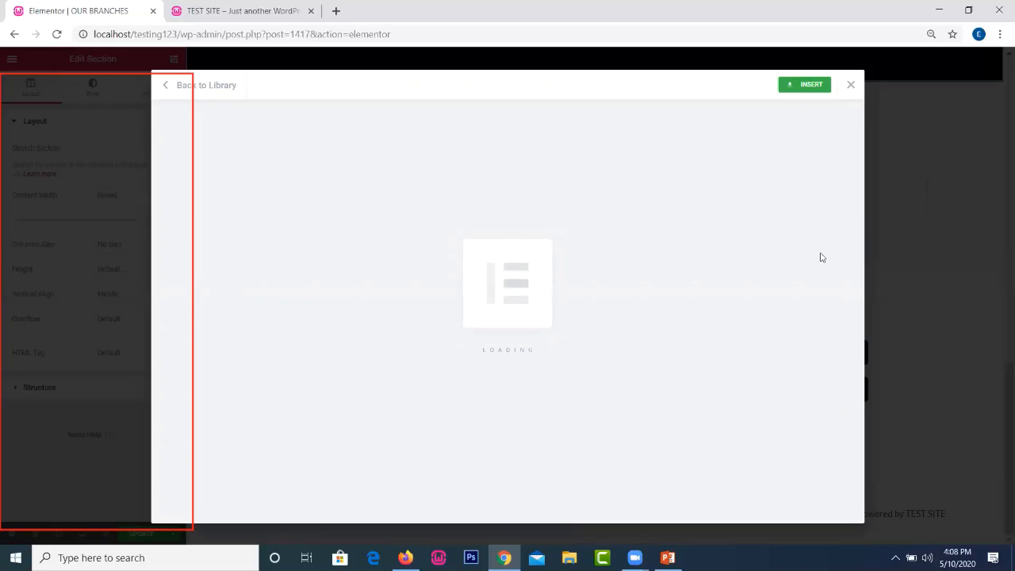
{"action": "left_click", "coordinate": [335, 10]}
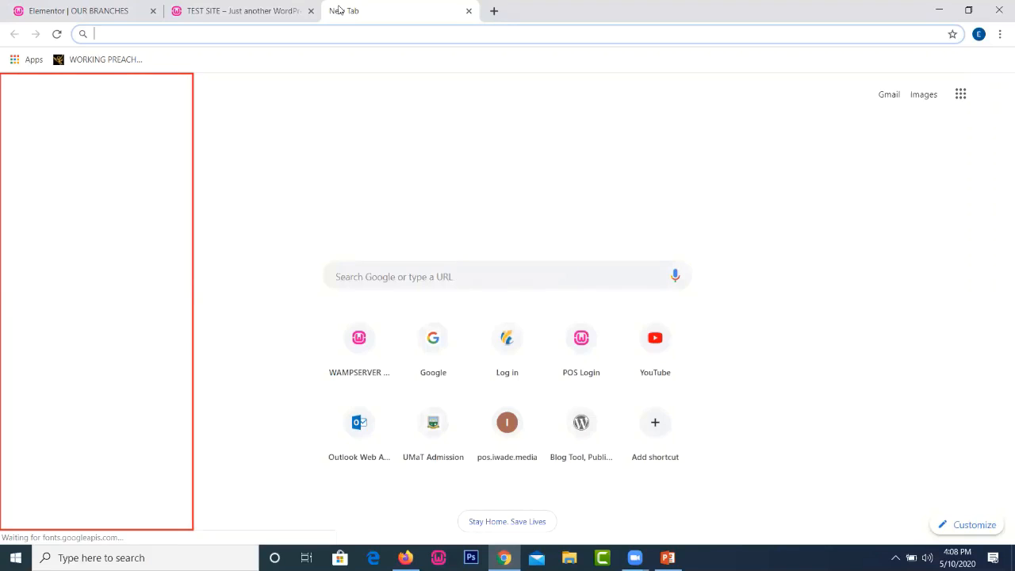
{"action": "type", "text": "tyler"}
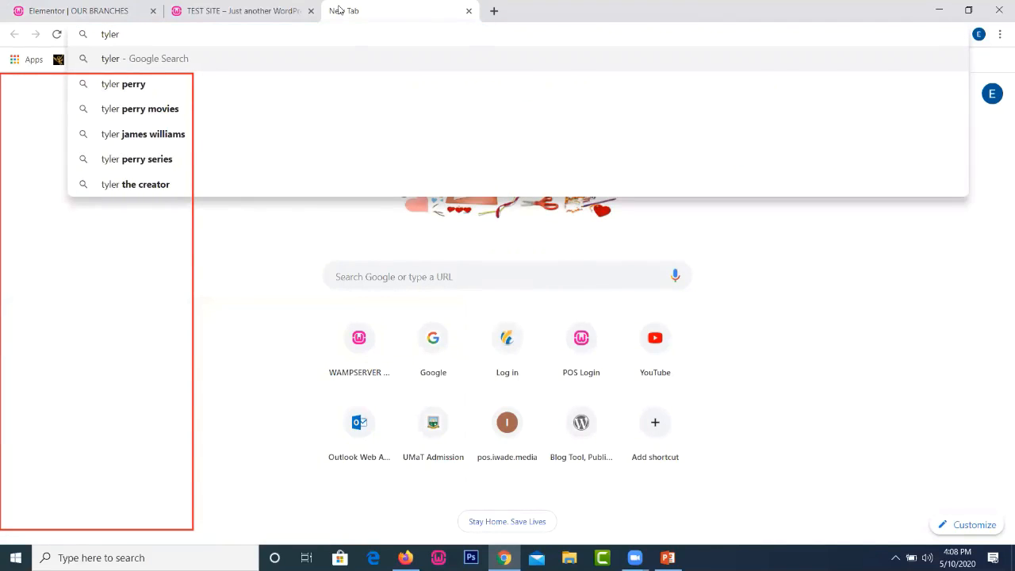
{"action": "key", "text": "ctrl+Return"}
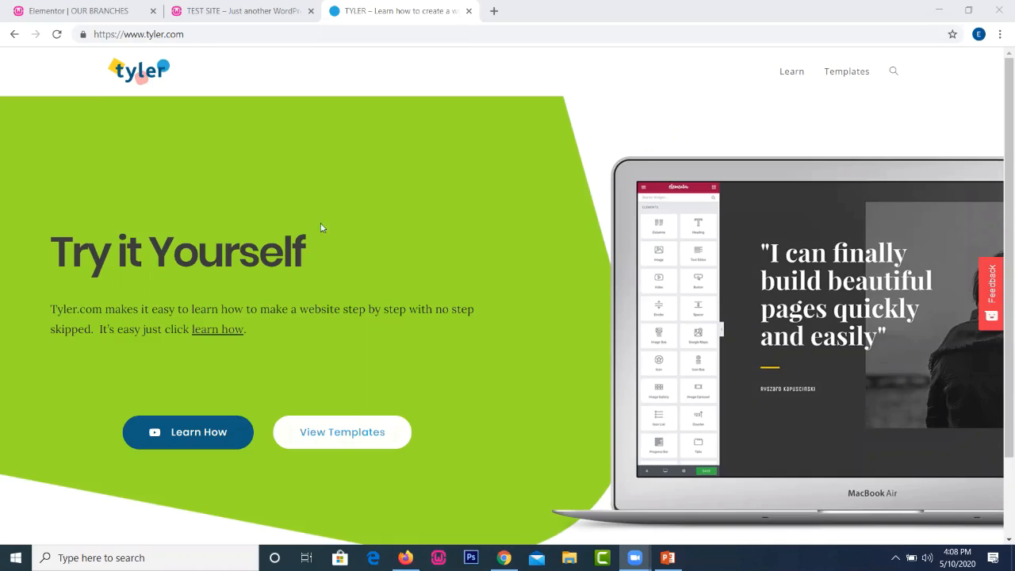
{"action": "left_click", "coordinate": [339, 436]}
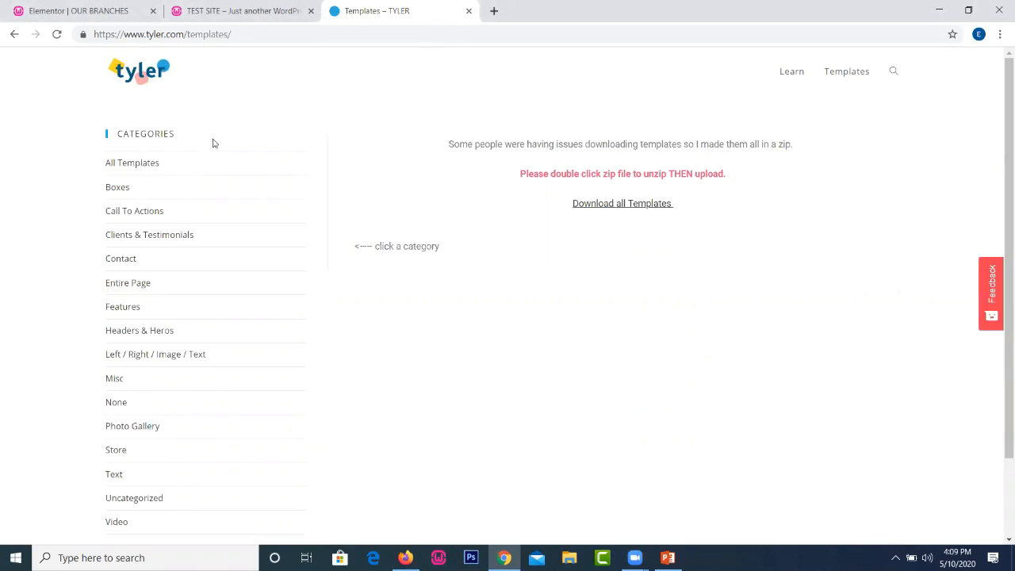
- Browse the All Templates, Entire Page and Features categories on the Tyler site, ending on All Templates
{"action": "left_click", "coordinate": [295, 164]}
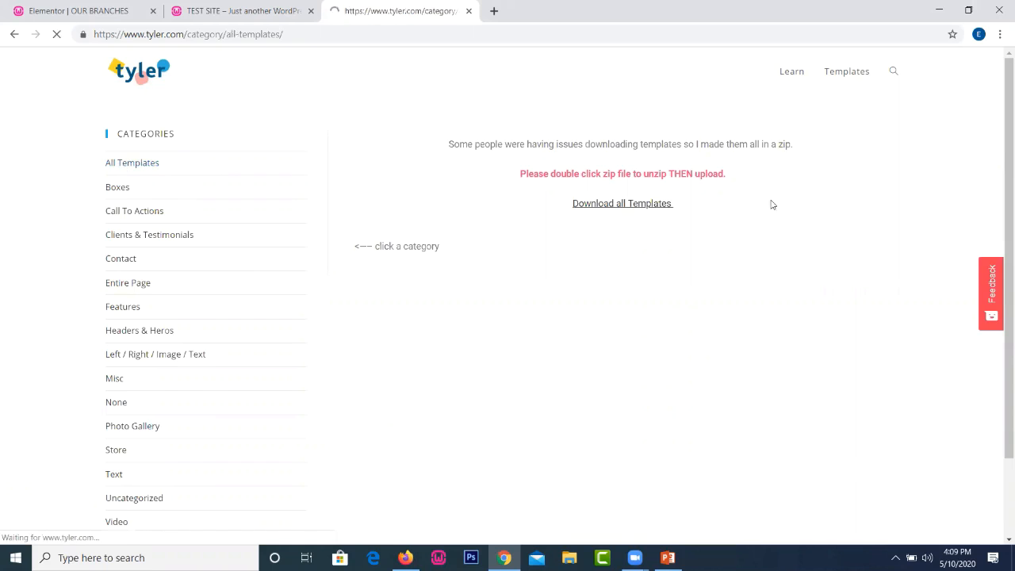
{"action": "left_click_drag", "start_coordinate": [998, 113], "coordinate": [999, 400]}
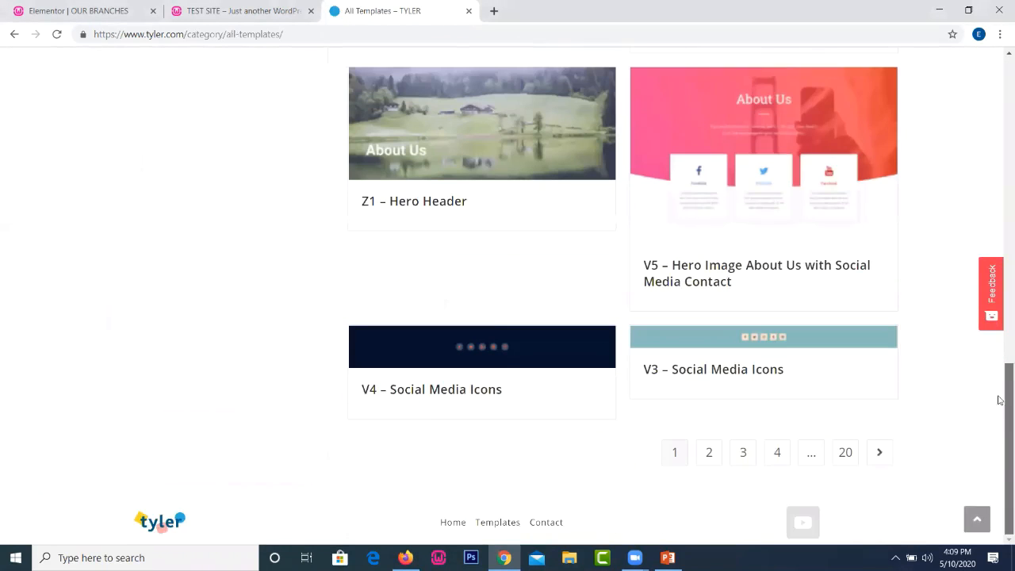
{"action": "left_click_drag", "start_coordinate": [1000, 448], "coordinate": [997, 95]}
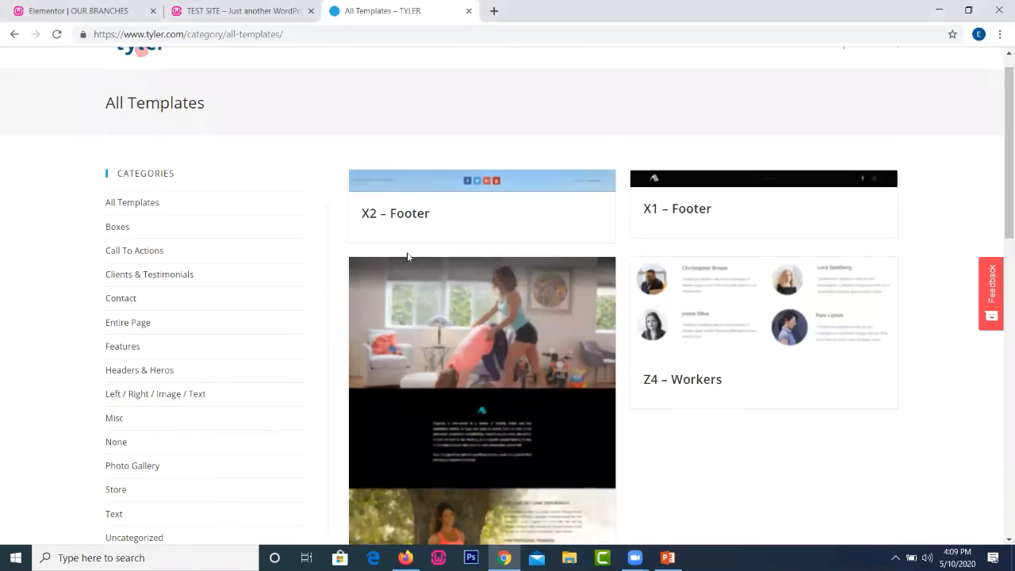
{"action": "left_click", "coordinate": [125, 322]}
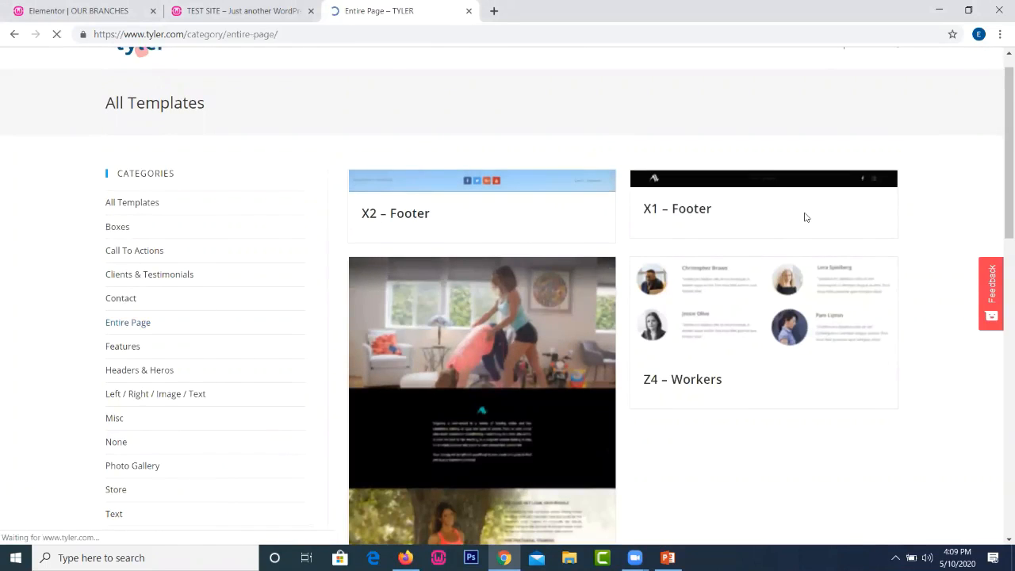
{"action": "left_click_drag", "start_coordinate": [1000, 138], "coordinate": [999, 95]}
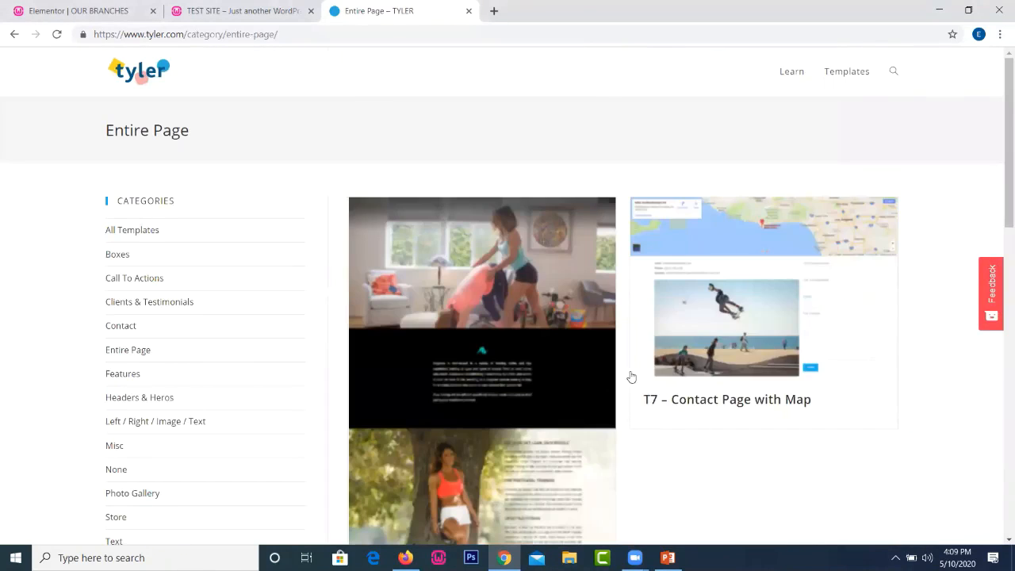
{"action": "left_click", "coordinate": [131, 380]}
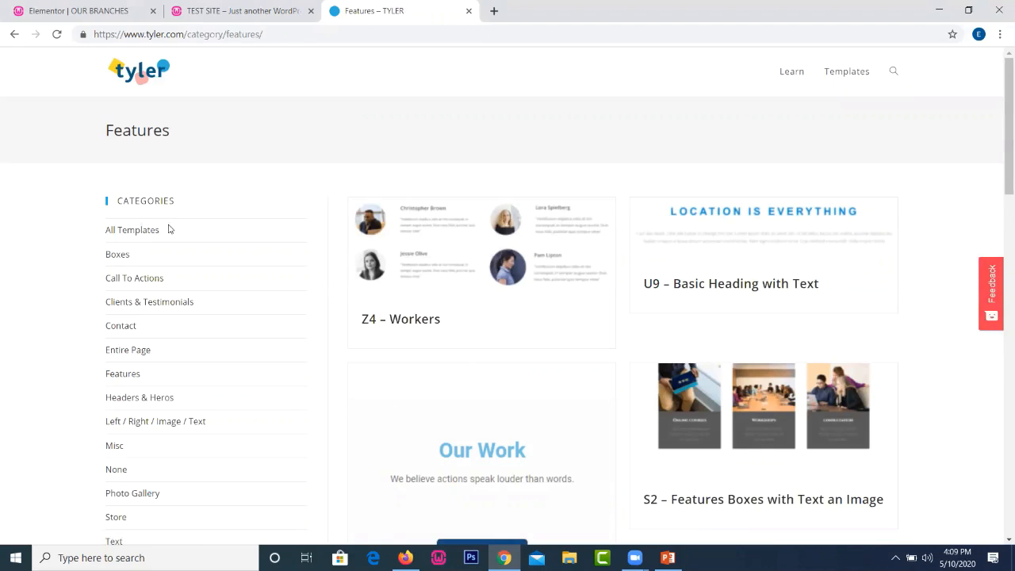
{"action": "left_click", "coordinate": [120, 230]}
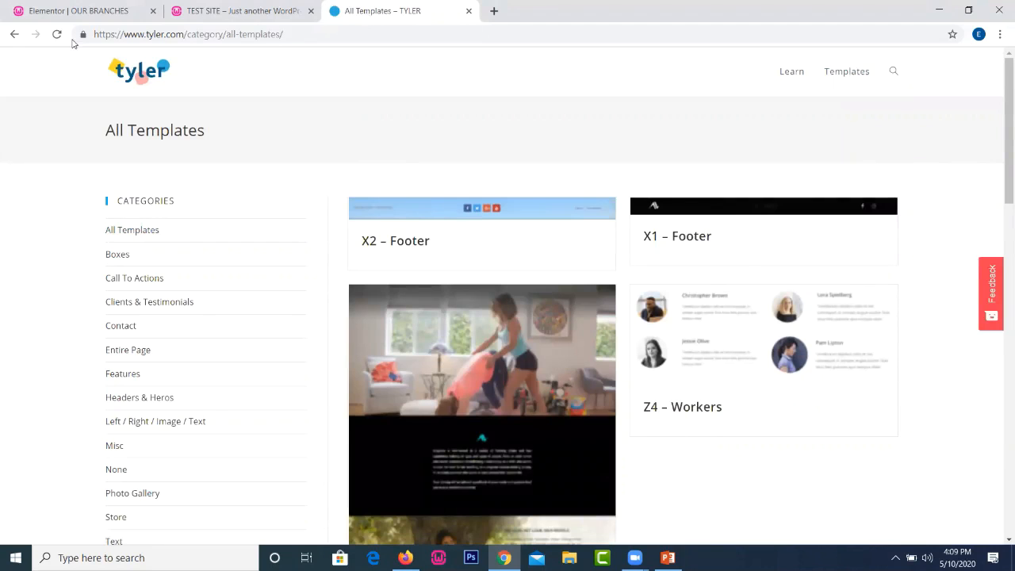
{"action": "left_click_drag", "start_coordinate": [172, 34], "coordinate": [283, 34]}
{"action": "key", "text": "shift+Right"}
{"action": "key", "text": "shift+Right"}
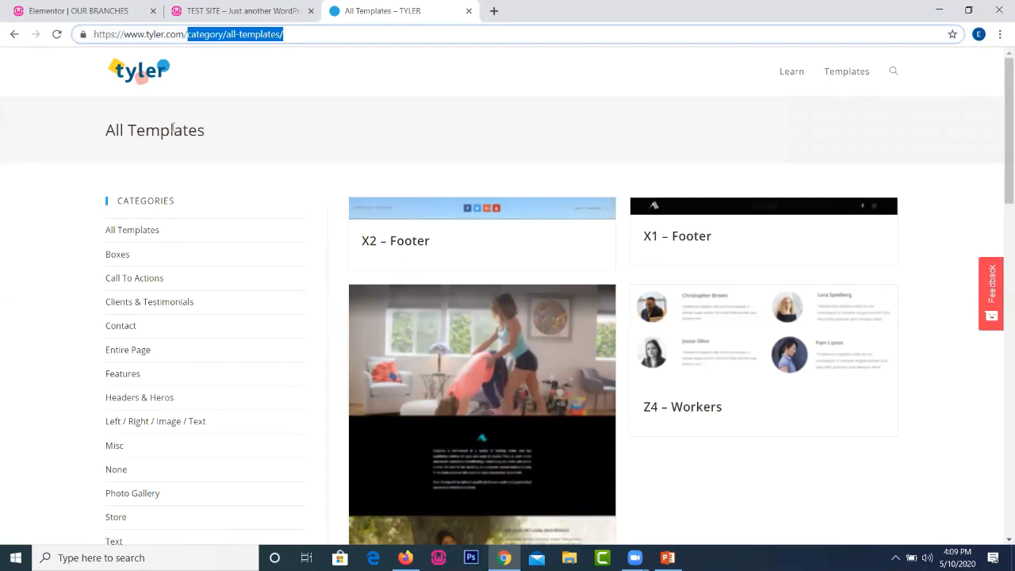
{"action": "key", "text": "BackSpace"}
{"action": "key", "text": "Return"}
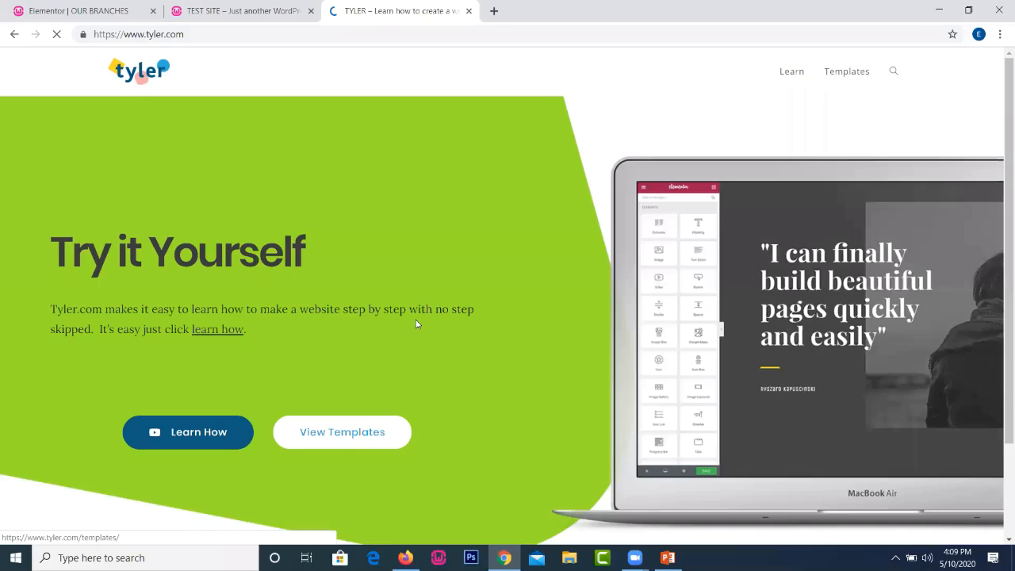
{"action": "left_click", "coordinate": [847, 76]}
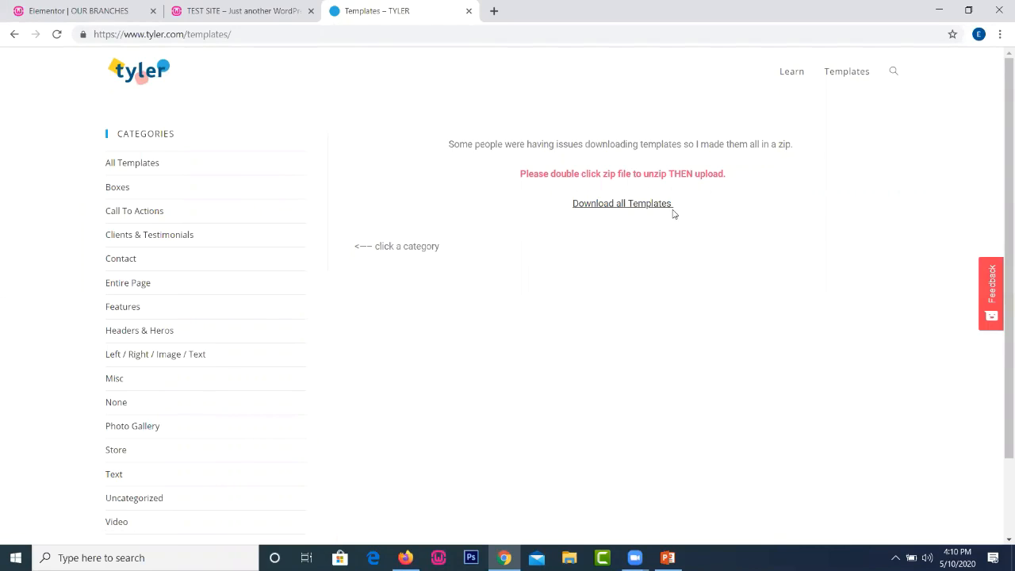
- Switch back to the OUR BRANCHES editor and delete the bride and groom section of the wedding template
{"action": "left_click", "coordinate": [78, 12]}
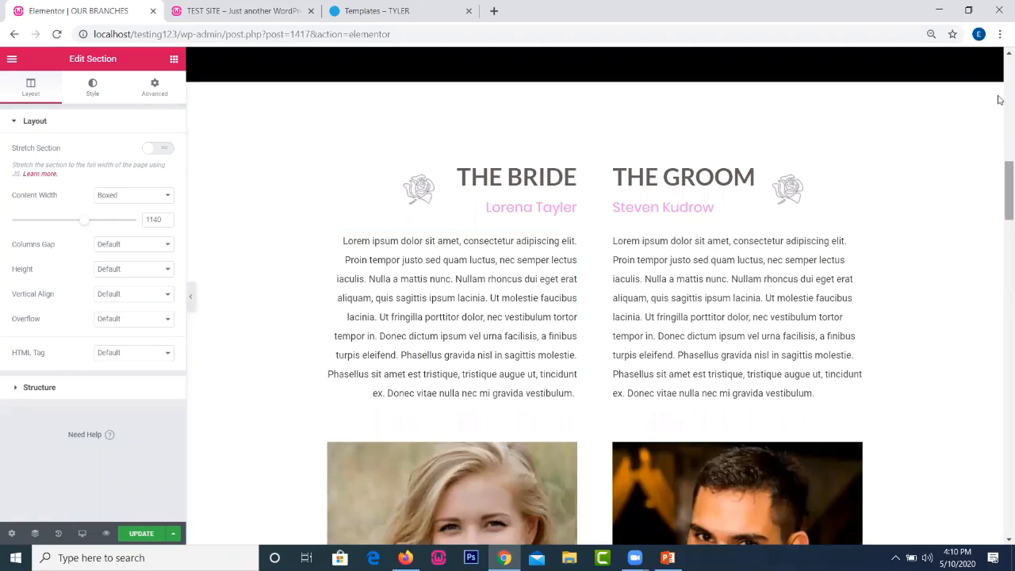
{"action": "scroll", "coordinate": [1000, 177], "scroll_direction": "up", "scroll_amount": 5}
{"action": "scroll", "coordinate": [548, 252], "scroll_direction": "down", "scroll_amount": 5}
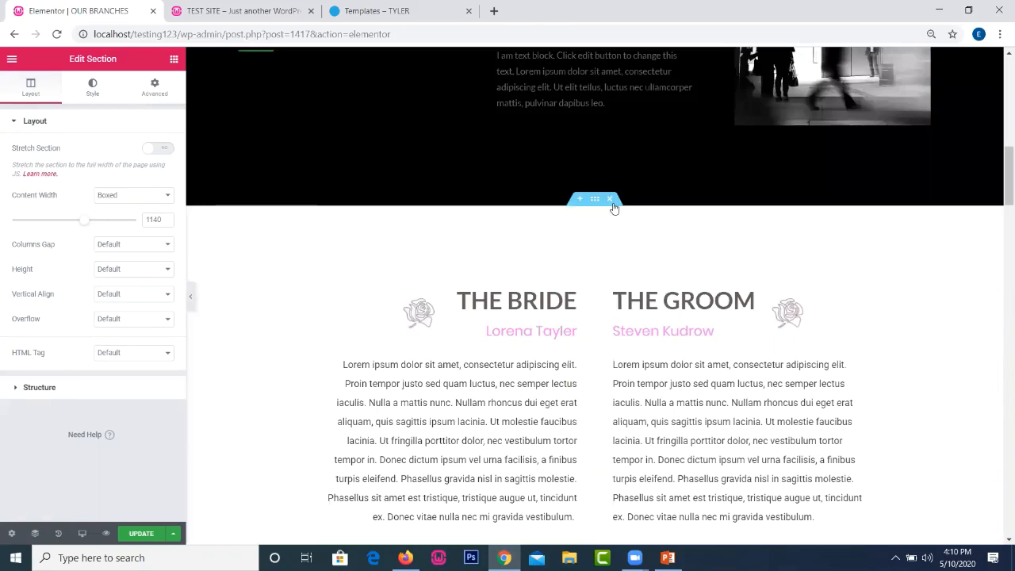
{"action": "left_click", "coordinate": [609, 199]}
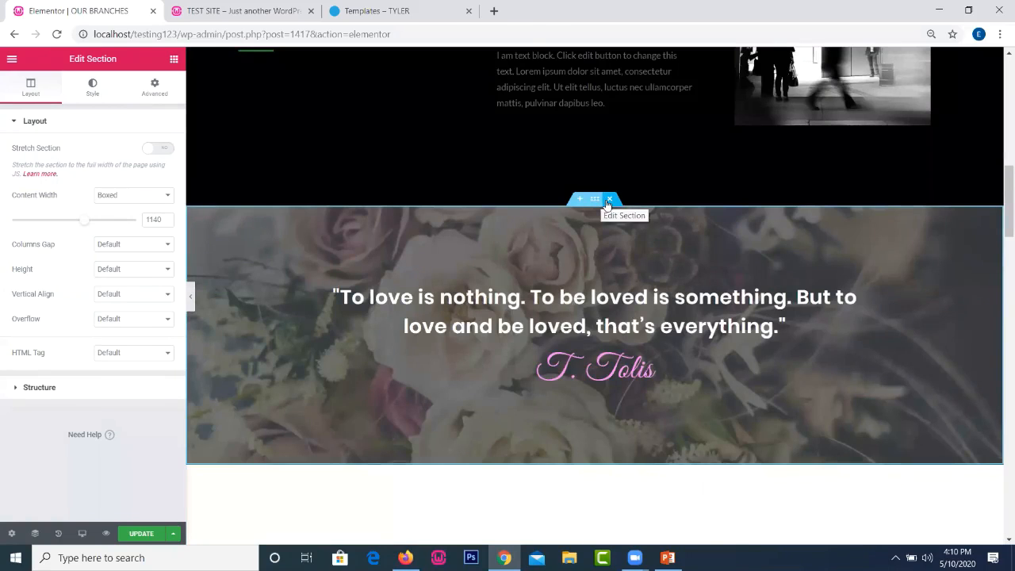
- Delete the love quote section with the rose background and the black Alternate gallery slide section
{"action": "left_click", "coordinate": [609, 199]}
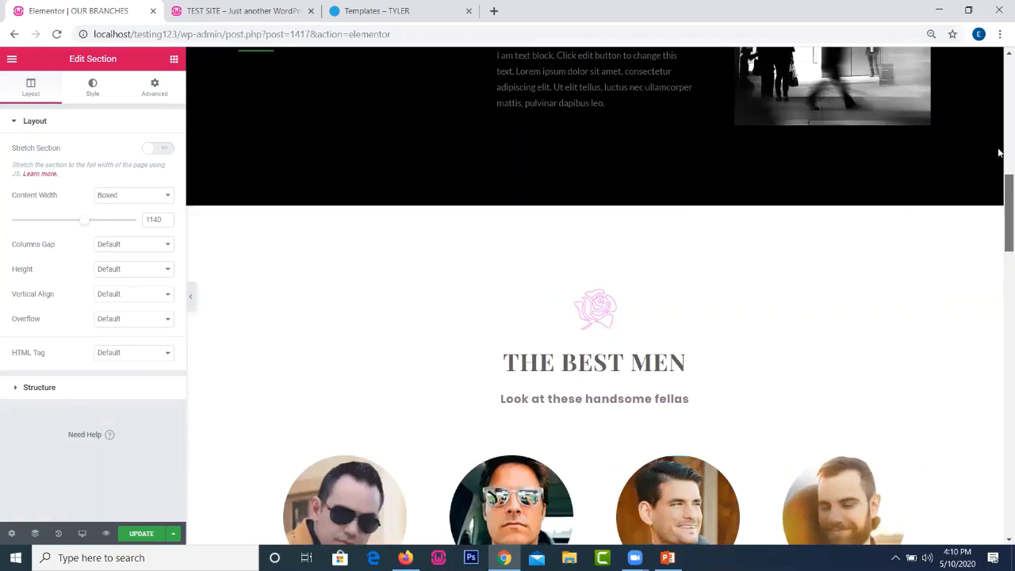
{"action": "scroll", "coordinate": [568, 159], "scroll_direction": "up", "scroll_amount": 6}
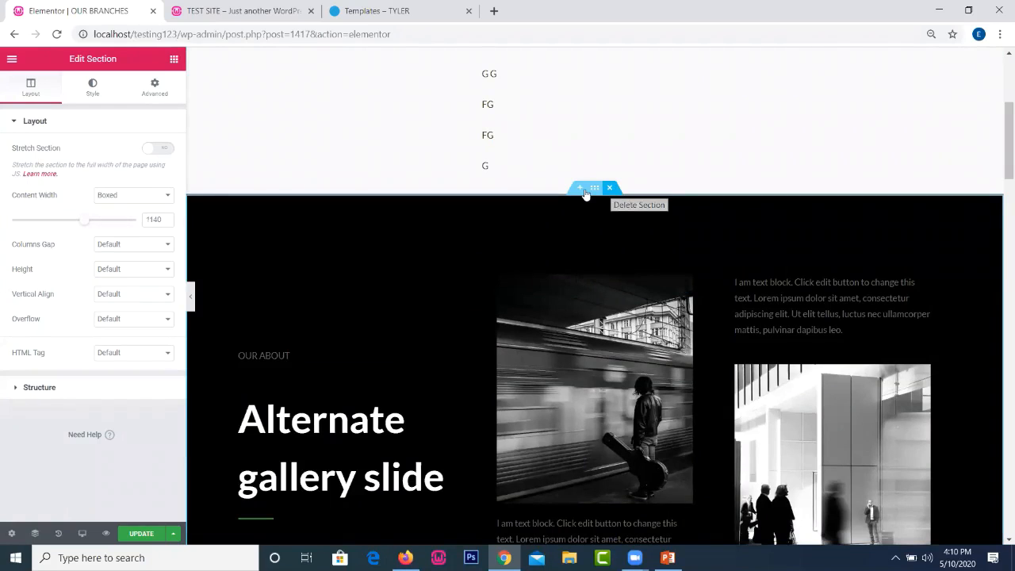
{"action": "left_click", "coordinate": [613, 191]}
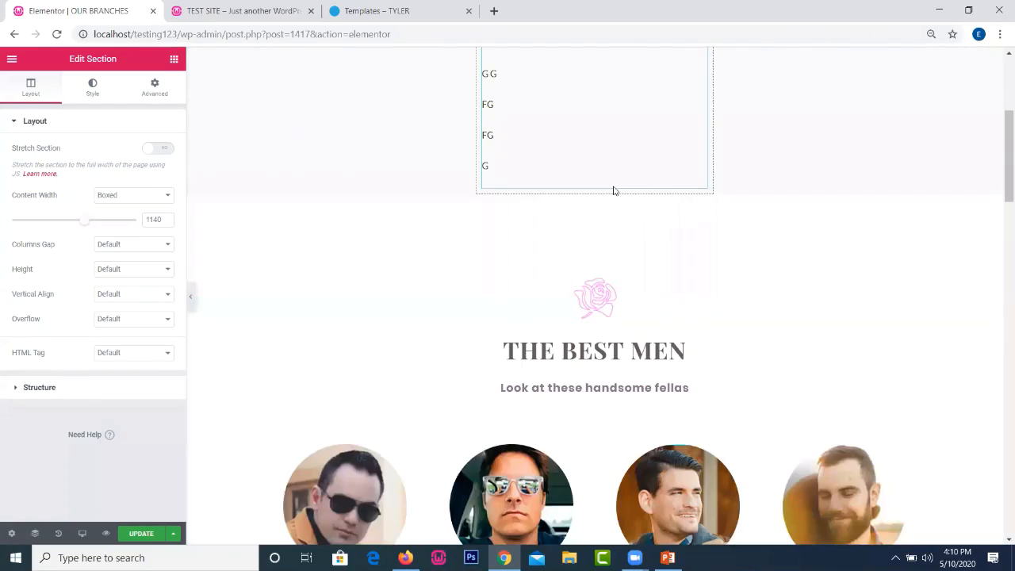
- Add an empty section above the page's first section and open the template library for it
{"action": "left_click_drag", "start_coordinate": [998, 150], "coordinate": [999, 246]}
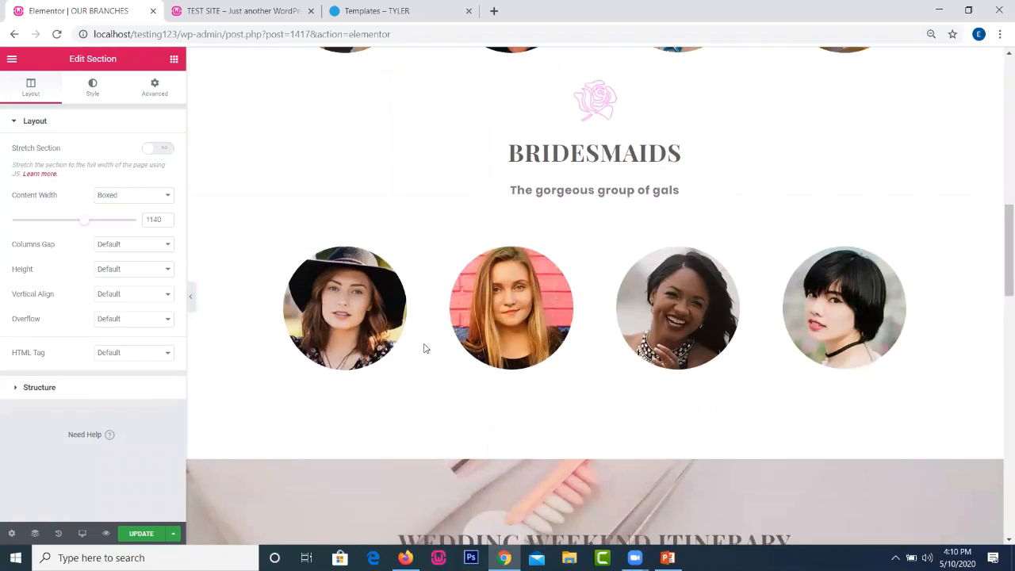
{"action": "left_click", "coordinate": [491, 304]}
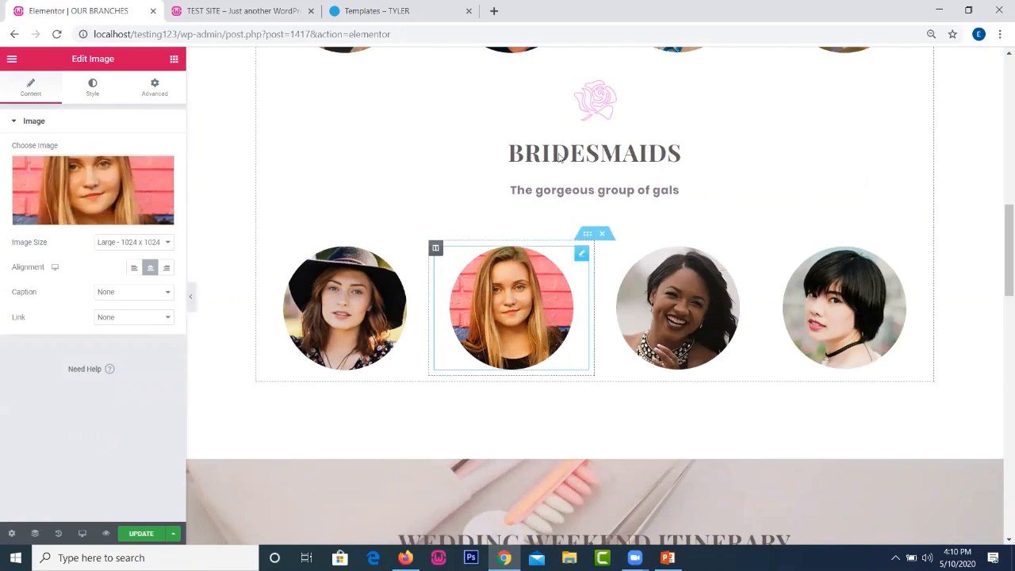
{"action": "left_click_drag", "start_coordinate": [1001, 265], "coordinate": [1001, 55]}
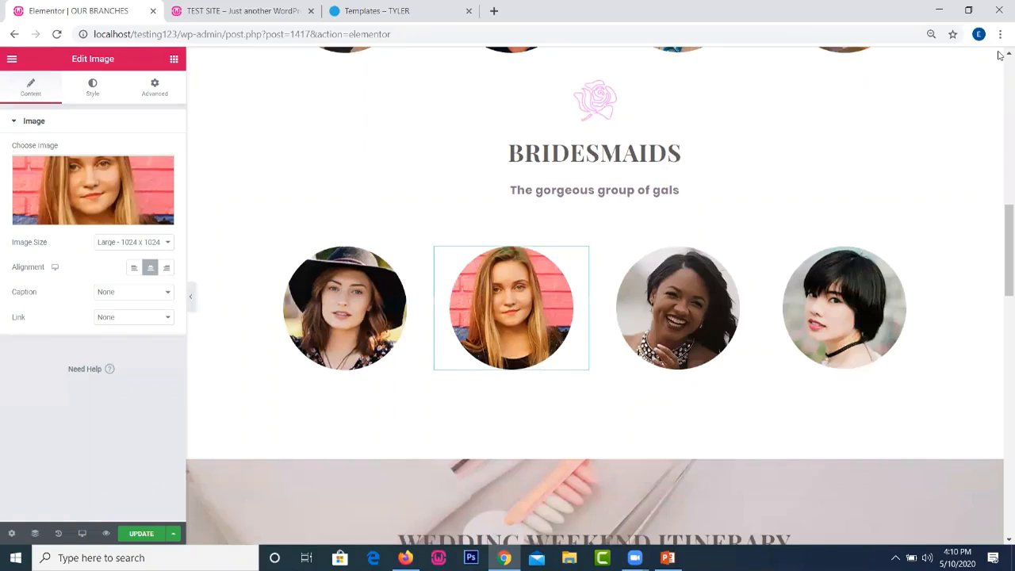
{"action": "left_click_drag", "start_coordinate": [1001, 263], "coordinate": [1000, 82]}
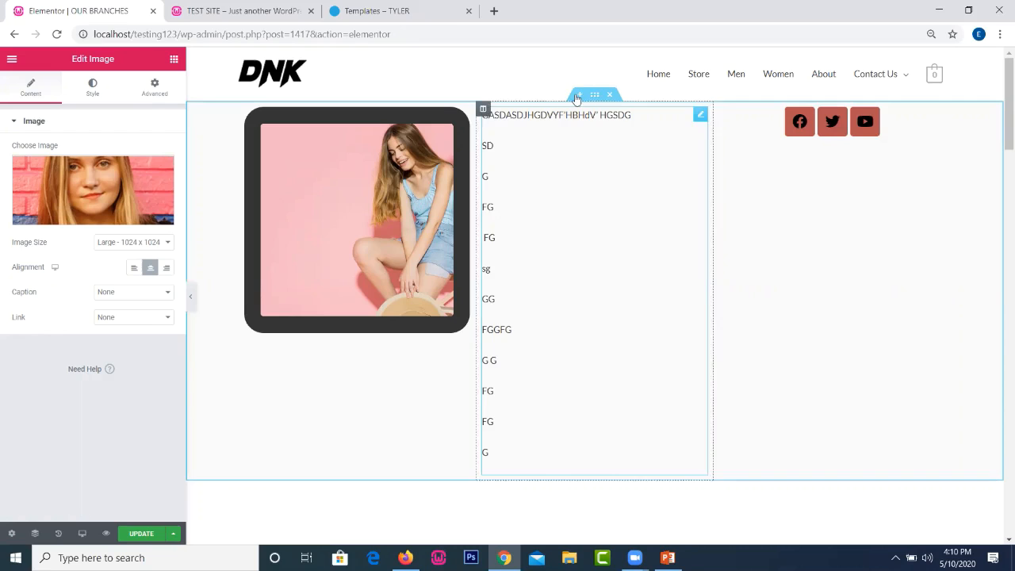
{"action": "left_click", "coordinate": [578, 95]}
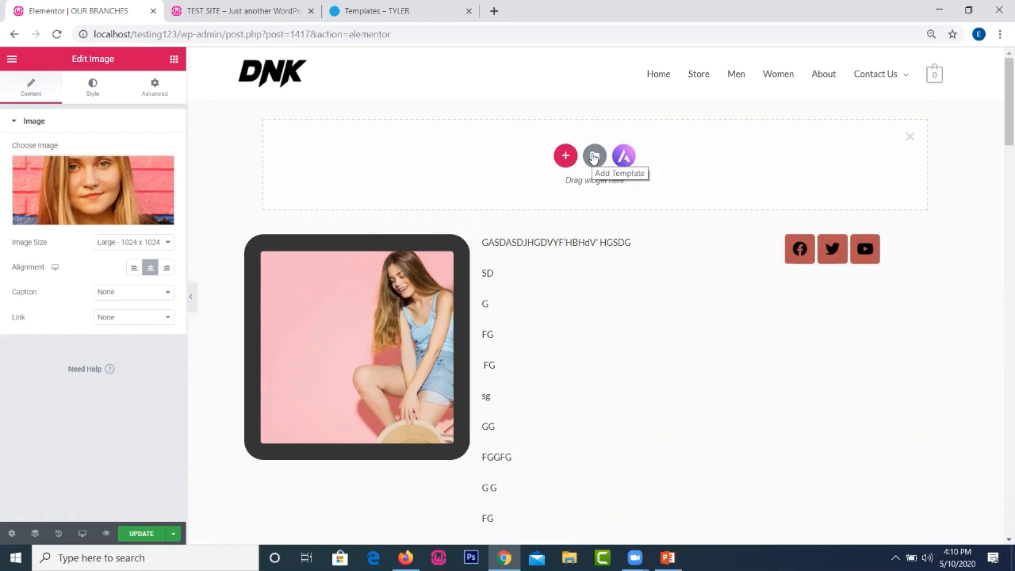
{"action": "left_click", "coordinate": [910, 137]}
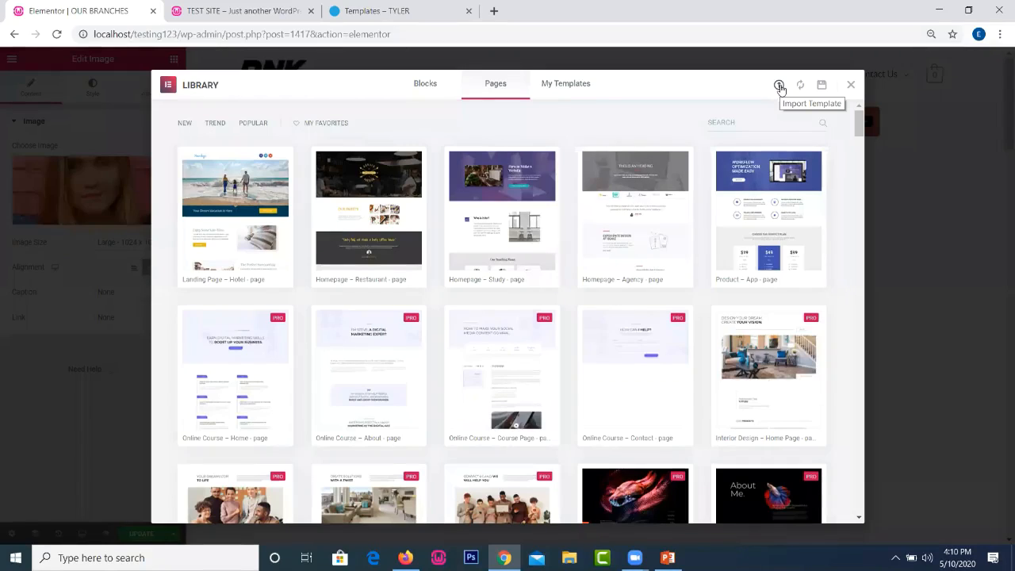
- Start a template import and look through the All-Tyler-Templates folder on the Desktop, then close the file selection
{"action": "left_click", "coordinate": [780, 86]}
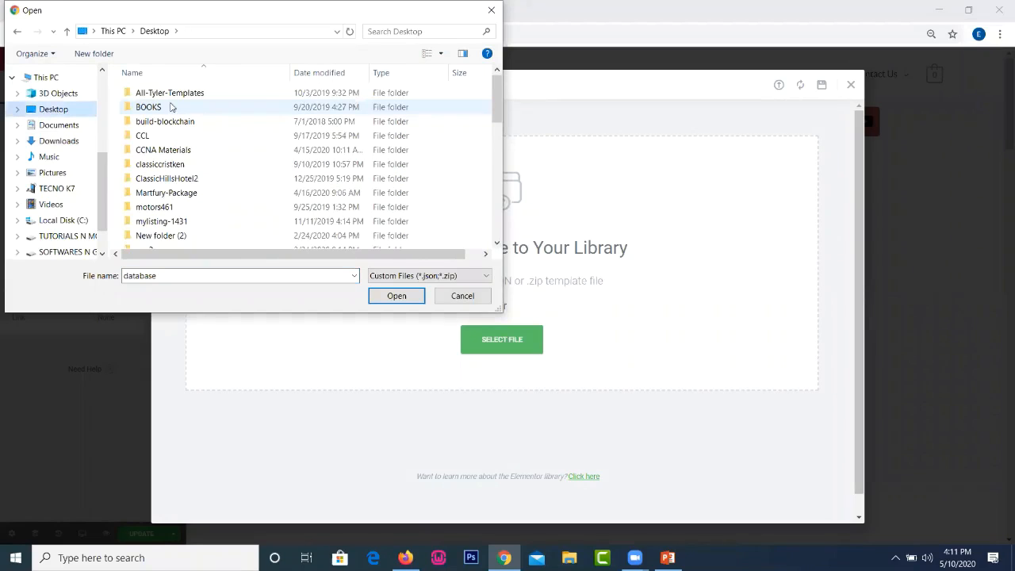
{"action": "left_click", "coordinate": [176, 98]}
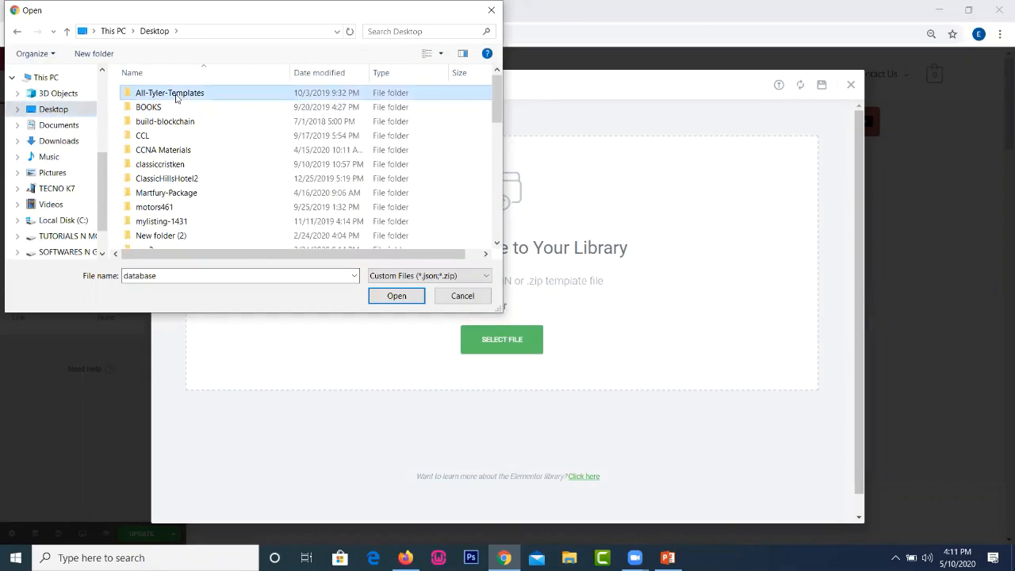
{"action": "double_click", "coordinate": [177, 95]}
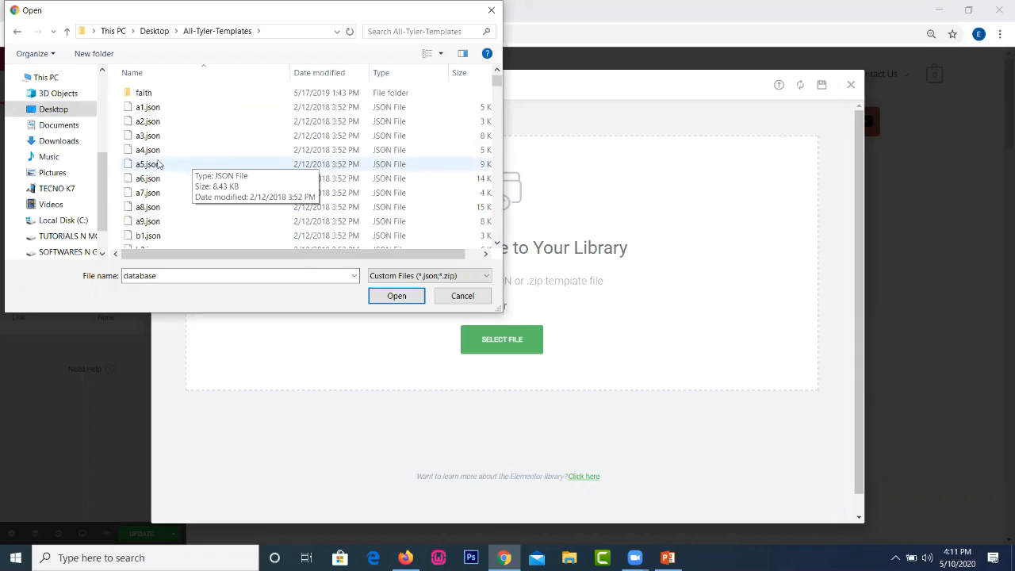
{"action": "left_click", "coordinate": [174, 219]}
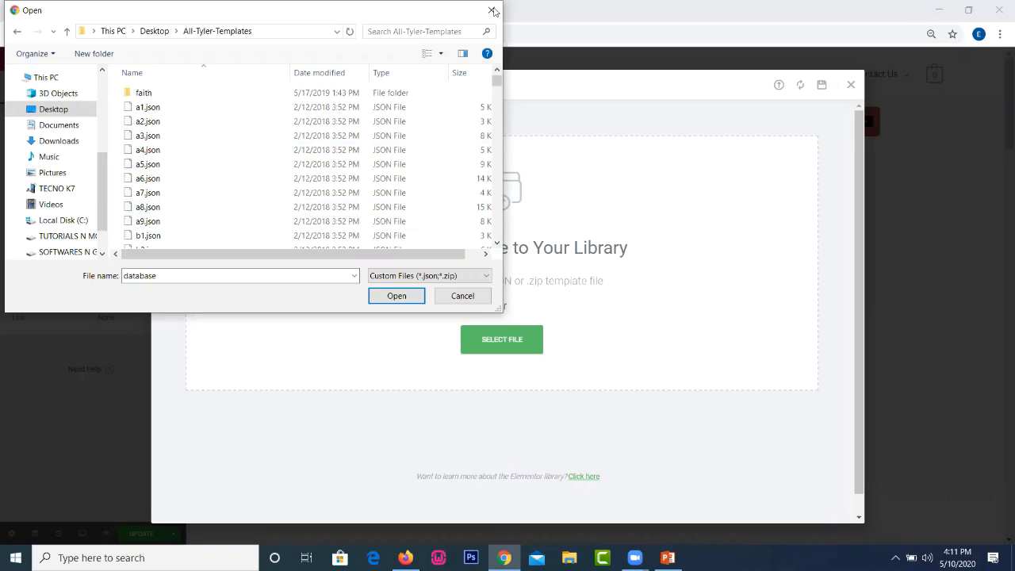
{"action": "key", "text": "Escape"}
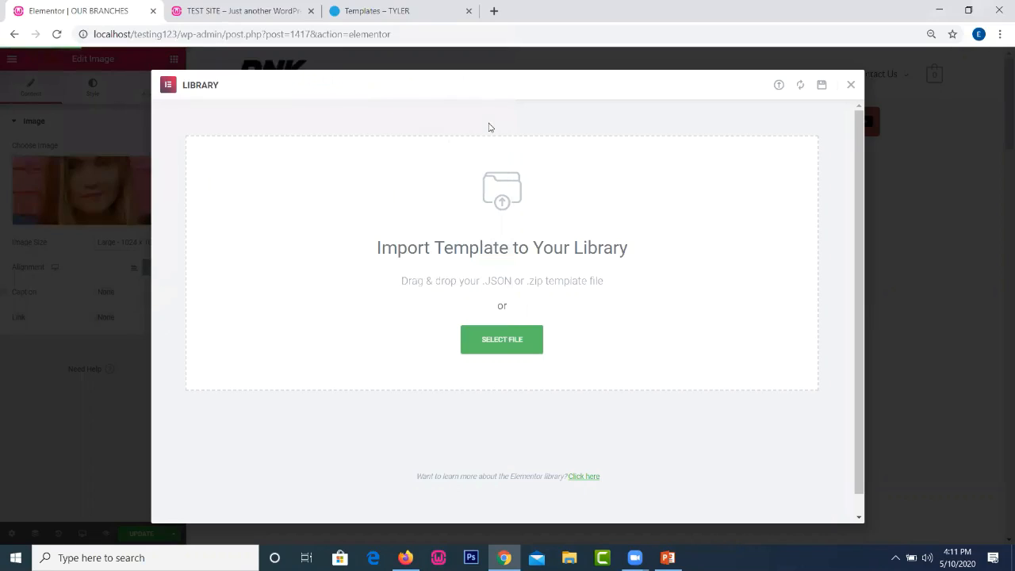
- Switch to the Tyler site and look through the Clients & Testimonials category down to M6 – Testimonials Boxes
{"action": "left_click", "coordinate": [426, 7]}
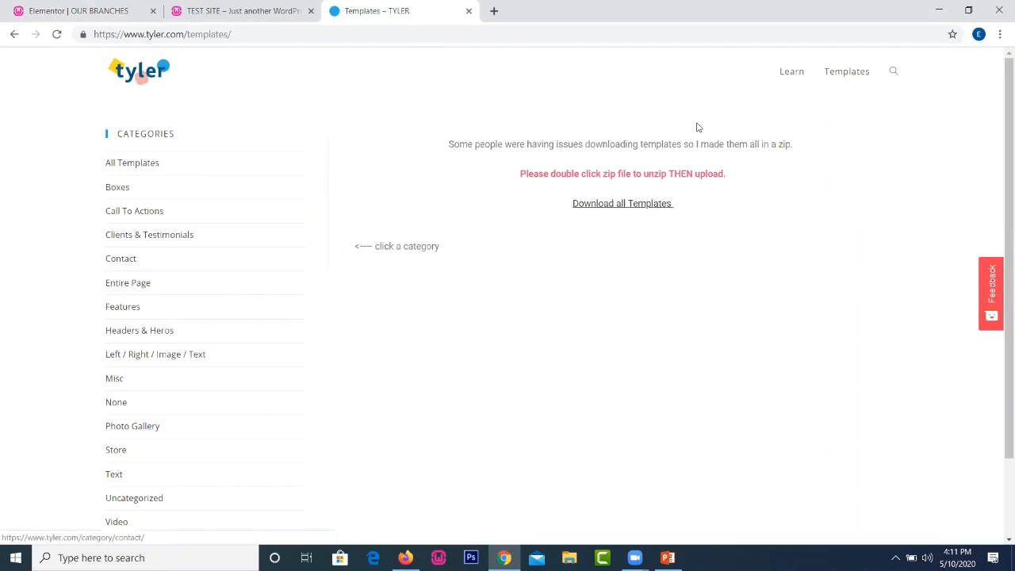
{"action": "left_click", "coordinate": [150, 240]}
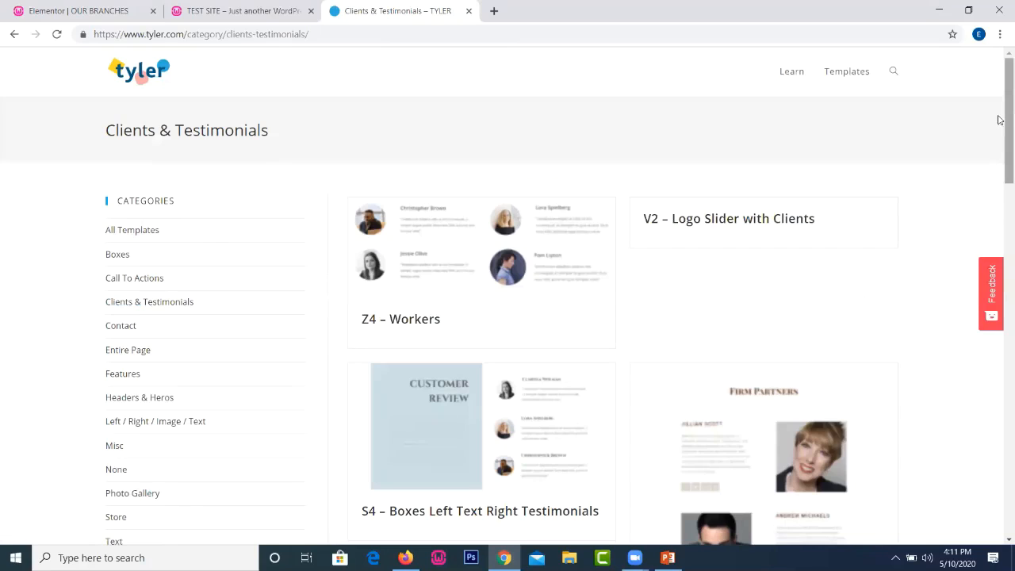
{"action": "left_click_drag", "start_coordinate": [999, 162], "coordinate": [1000, 400]}
{"action": "scroll", "coordinate": [743, 324], "scroll_direction": "down", "scroll_amount": 1}
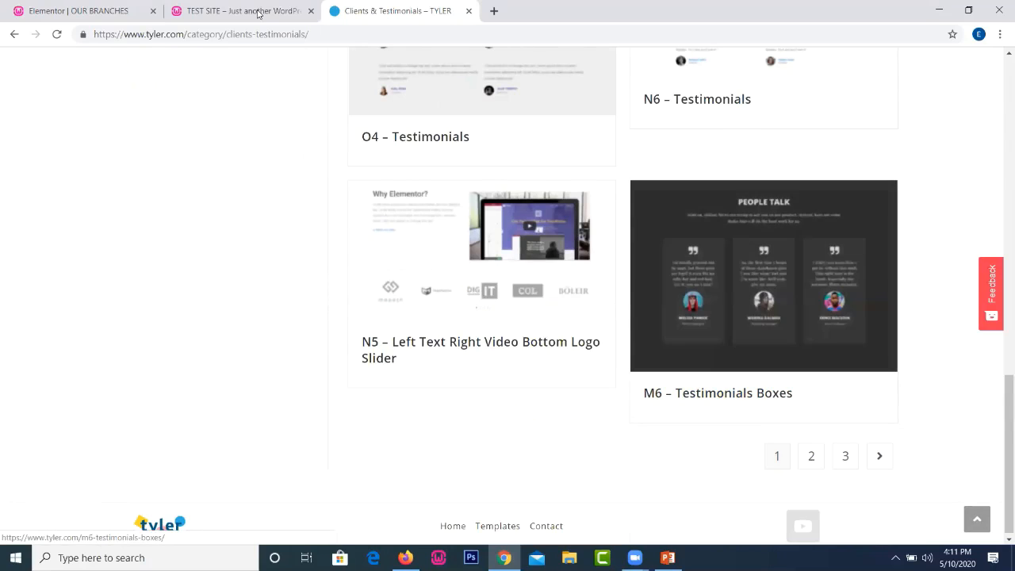
- Return to the OUR BRANCHES editor and import m6.json from the All-Tyler-Templates folder into the template library
{"action": "left_click", "coordinate": [102, 10]}
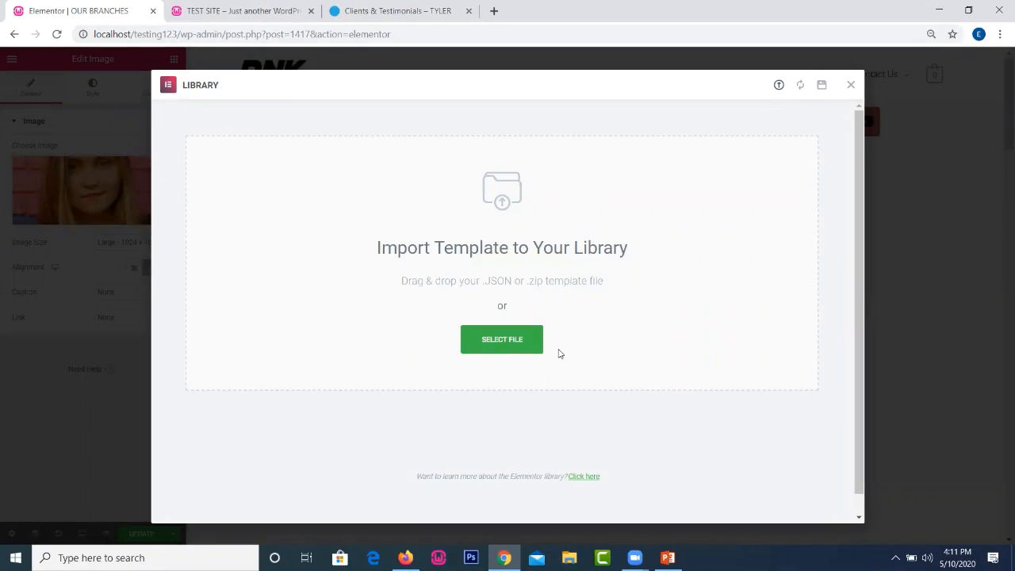
{"action": "left_click", "coordinate": [510, 341]}
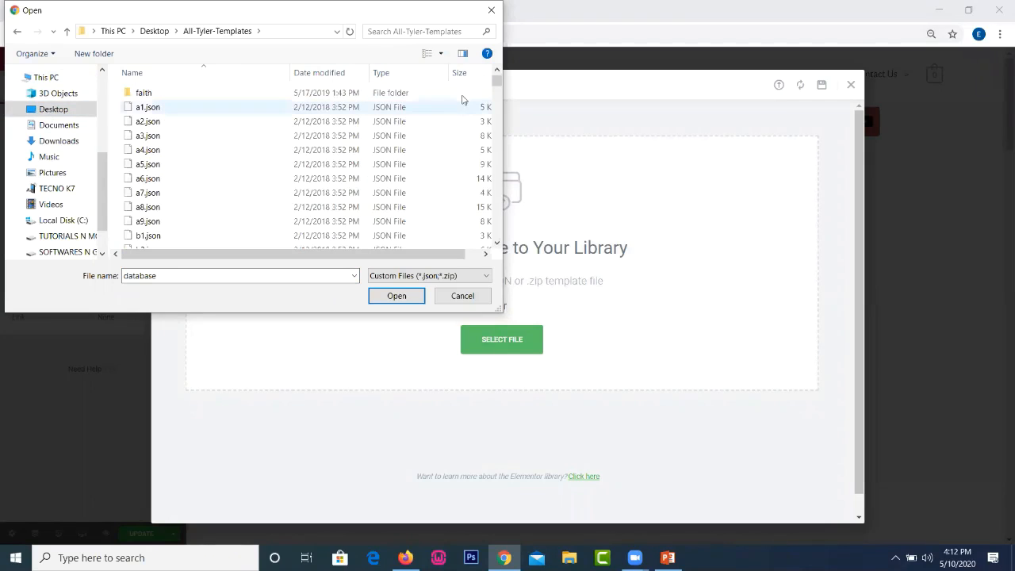
{"action": "left_click_drag", "start_coordinate": [496, 83], "coordinate": [492, 160]}
{"action": "left_click_drag", "start_coordinate": [167, 275], "coordinate": [5, 196]}
{"action": "type", "text": "m6"}
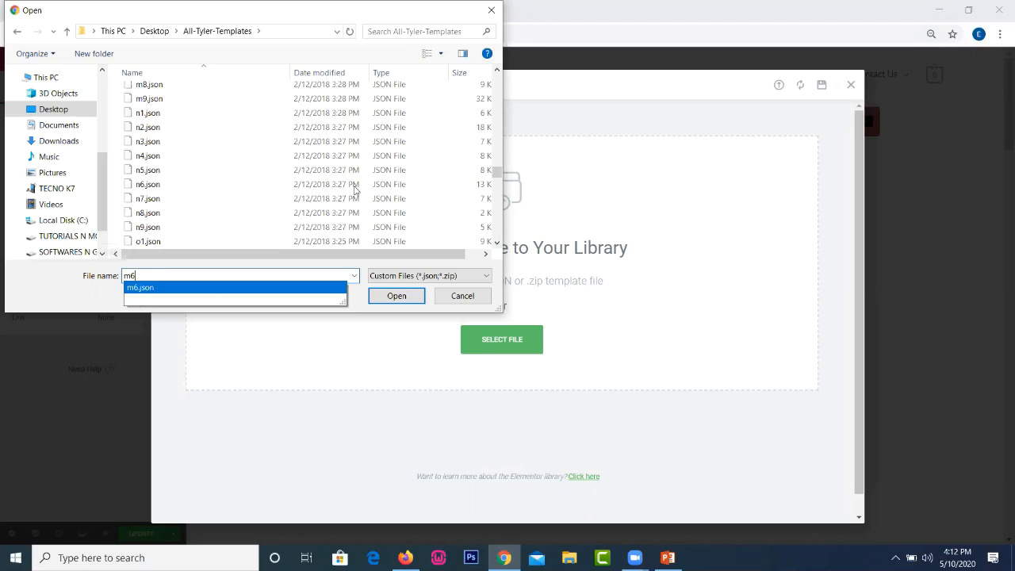
{"action": "left_click", "coordinate": [399, 296]}
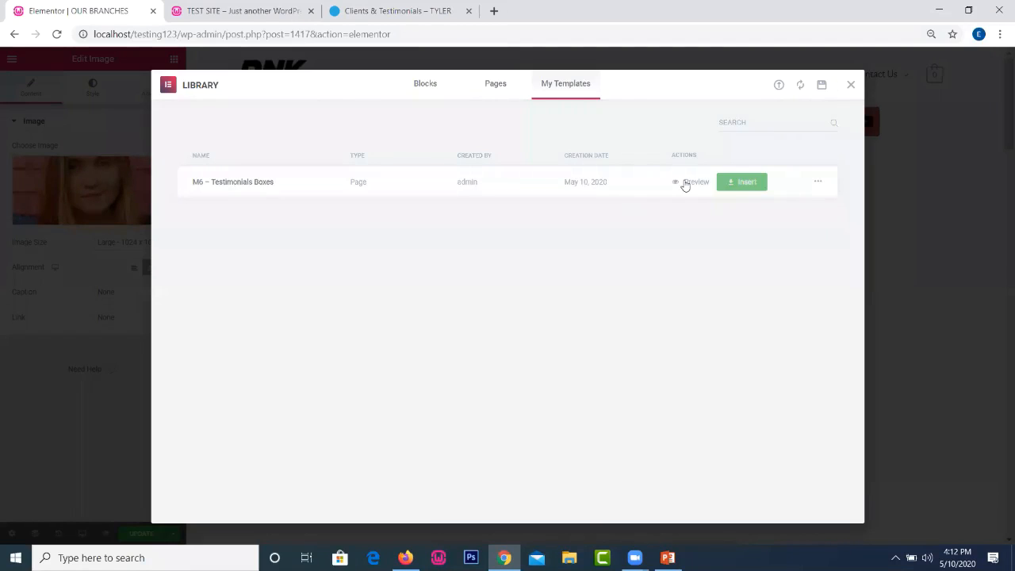
- Preview the M6 – Testimonials Boxes template in its own browser tab and close the preview
{"action": "left_click", "coordinate": [282, 167]}
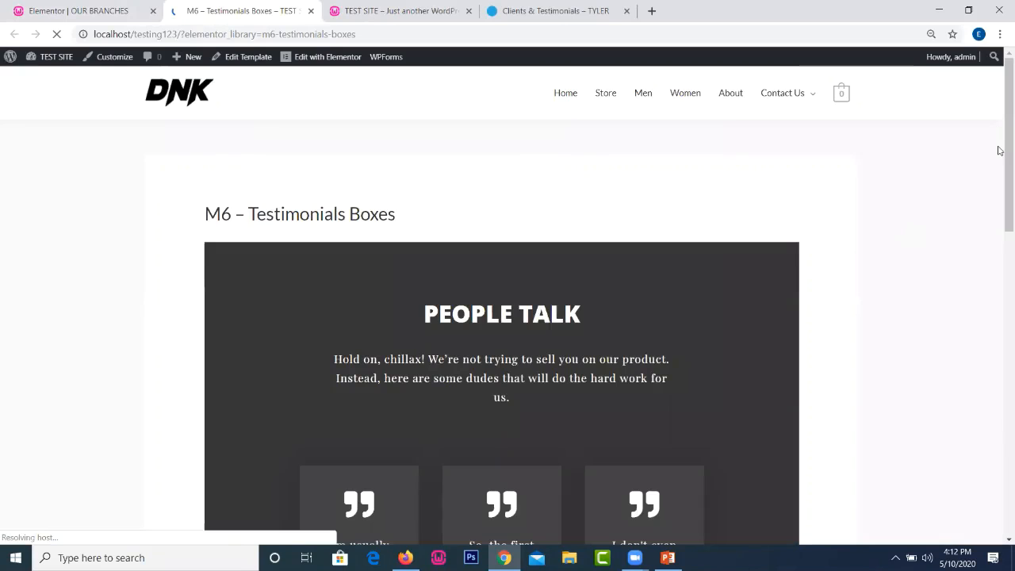
{"action": "scroll", "coordinate": [999, 270], "scroll_direction": "down", "scroll_amount": 3}
{"action": "scroll", "coordinate": [997, 262], "scroll_direction": "down", "scroll_amount": 6}
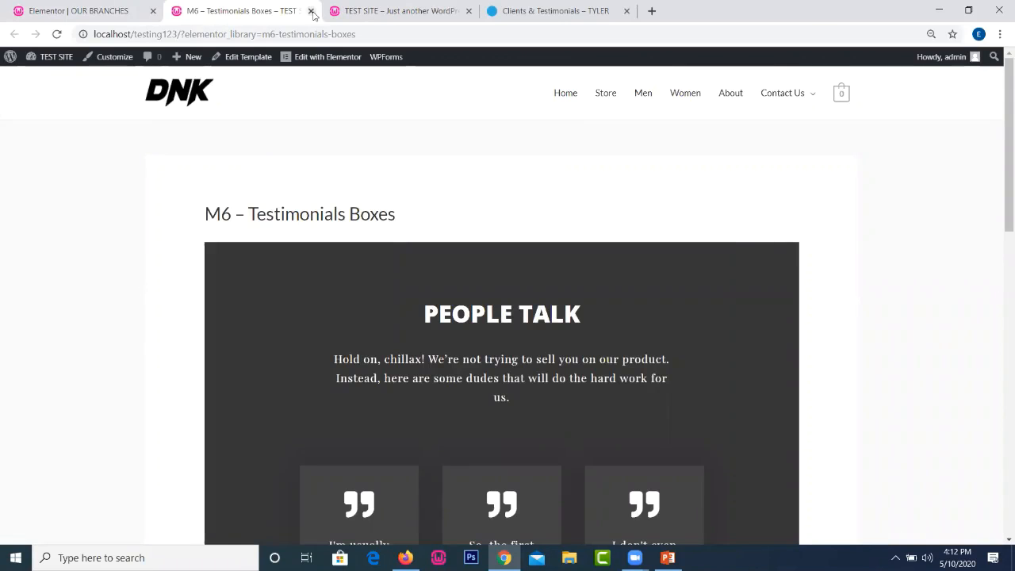
{"action": "left_click", "coordinate": [311, 11]}
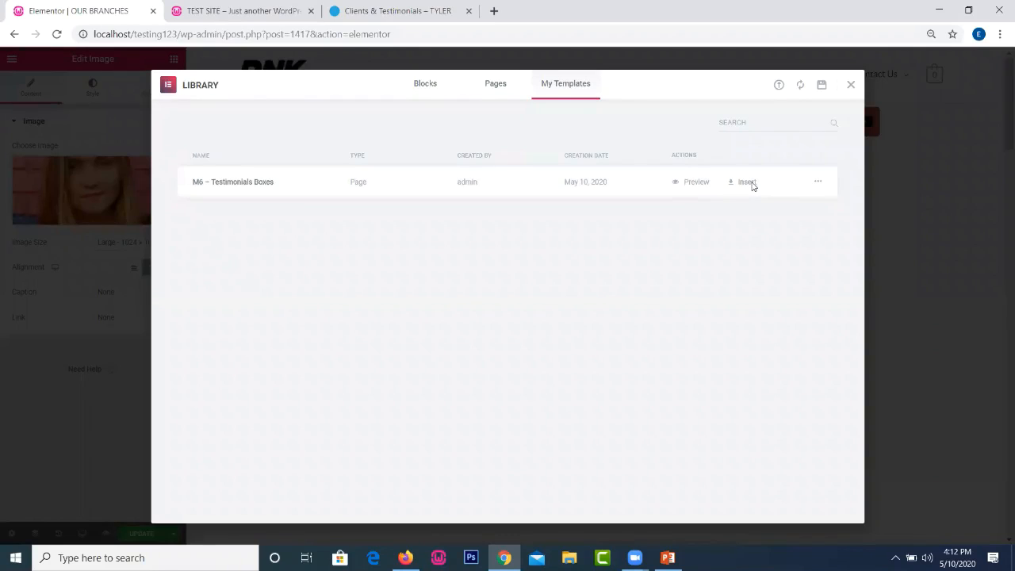
- Insert the M6 – Testimonials Boxes template at the top of the page and review the placed section
{"action": "left_click", "coordinate": [747, 182]}
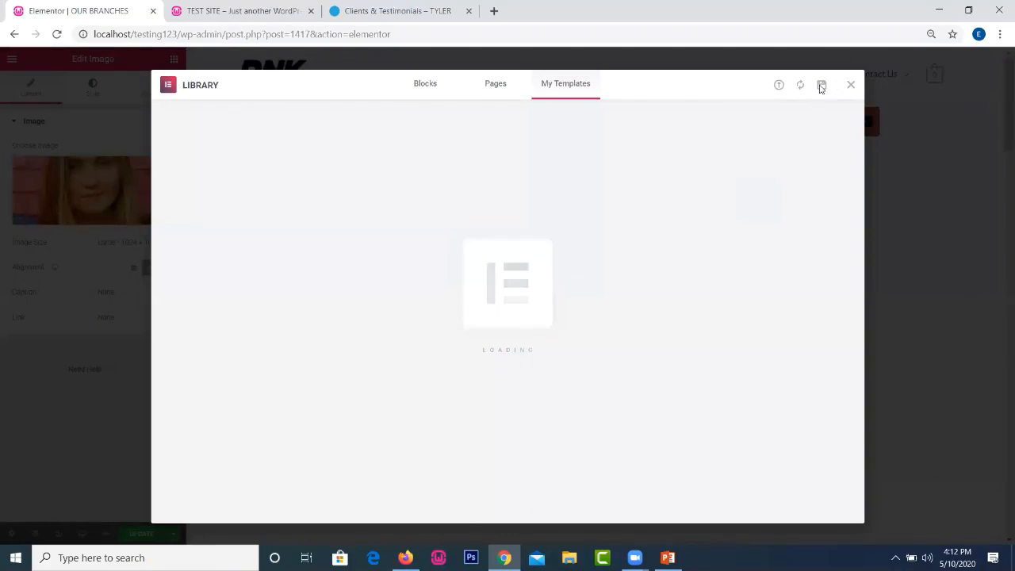
{"action": "left_click", "coordinate": [850, 87]}
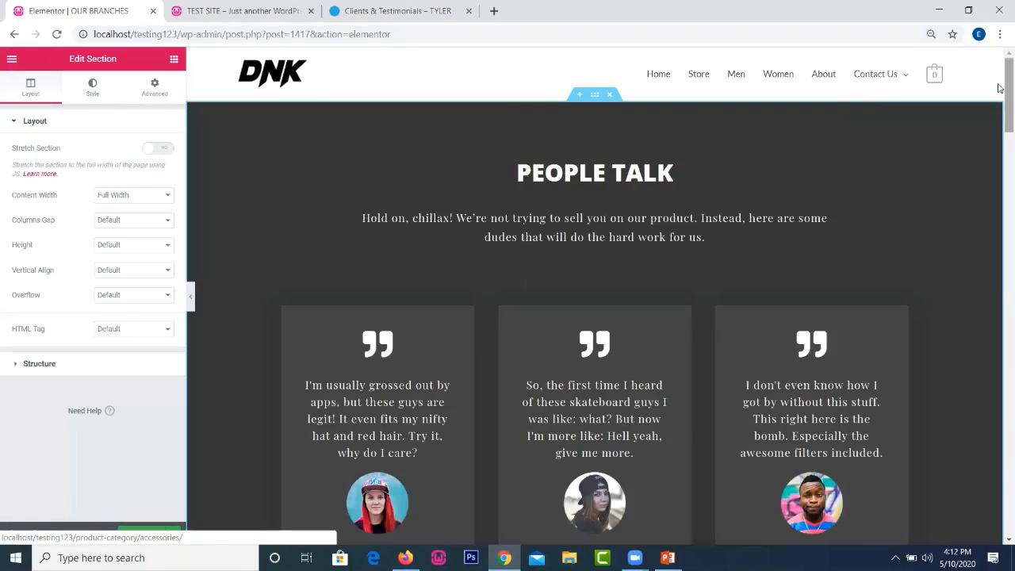
{"action": "scroll", "coordinate": [1000, 145], "scroll_direction": "down", "scroll_amount": 4}
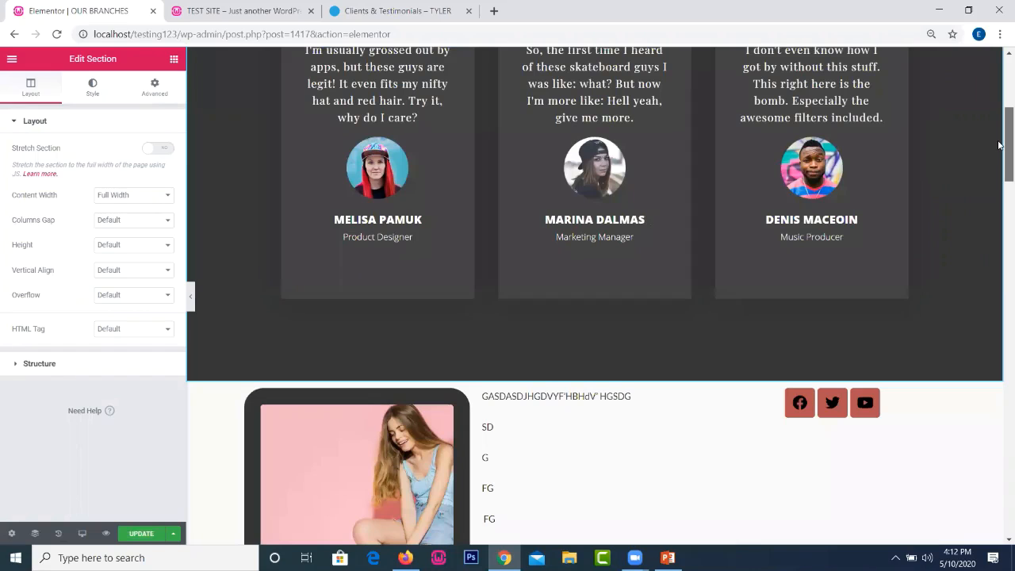
{"action": "scroll", "coordinate": [999, 145], "scroll_direction": "up", "scroll_amount": 4}
{"action": "scroll", "coordinate": [215, 426], "scroll_direction": "down", "scroll_amount": 1}
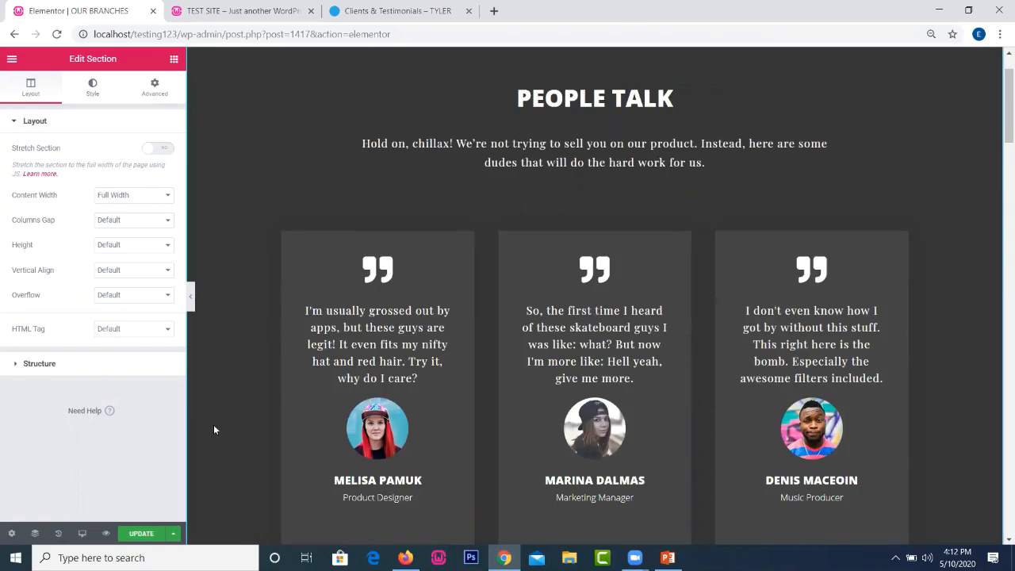
- Replace the first testimonial's text with "dfhxfgxghjzdjzfgjzbvm" and edit the second to "So, tbm But now I'm more like: Hell yeah, give me more.bmxbvmxvb"
{"action": "left_click", "coordinate": [398, 338]}
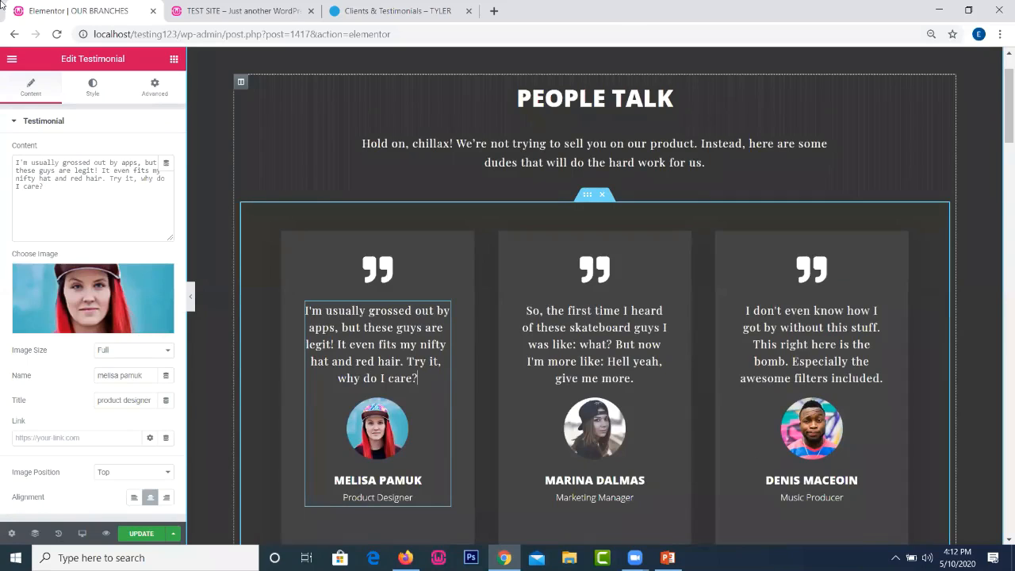
{"action": "left_click", "coordinate": [588, 330]}
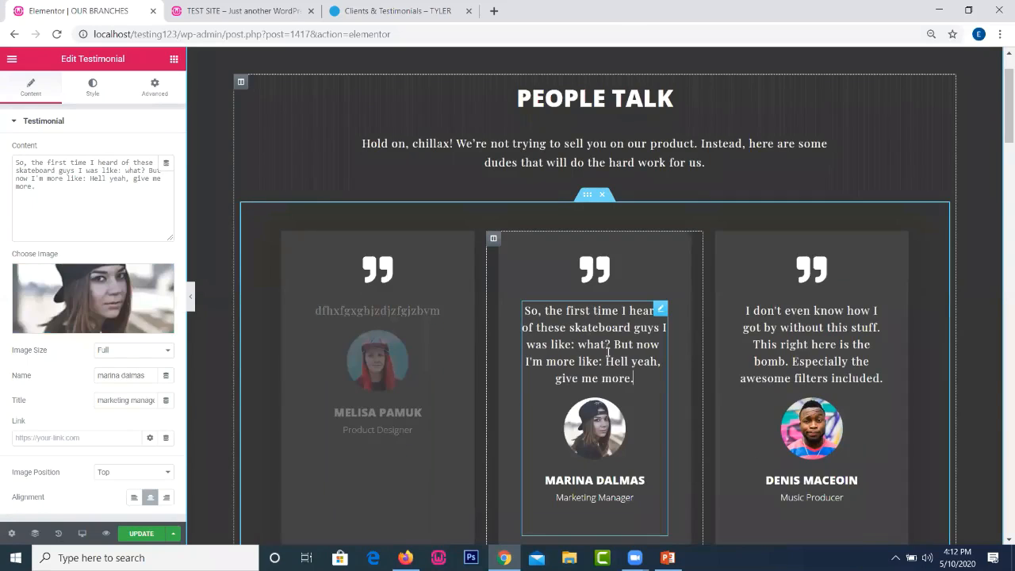
{"action": "type", "text": "bmxbvmxvb"}
{"action": "left_click_drag", "start_coordinate": [546, 310], "coordinate": [611, 345]}
{"action": "type", "text": "bm"}
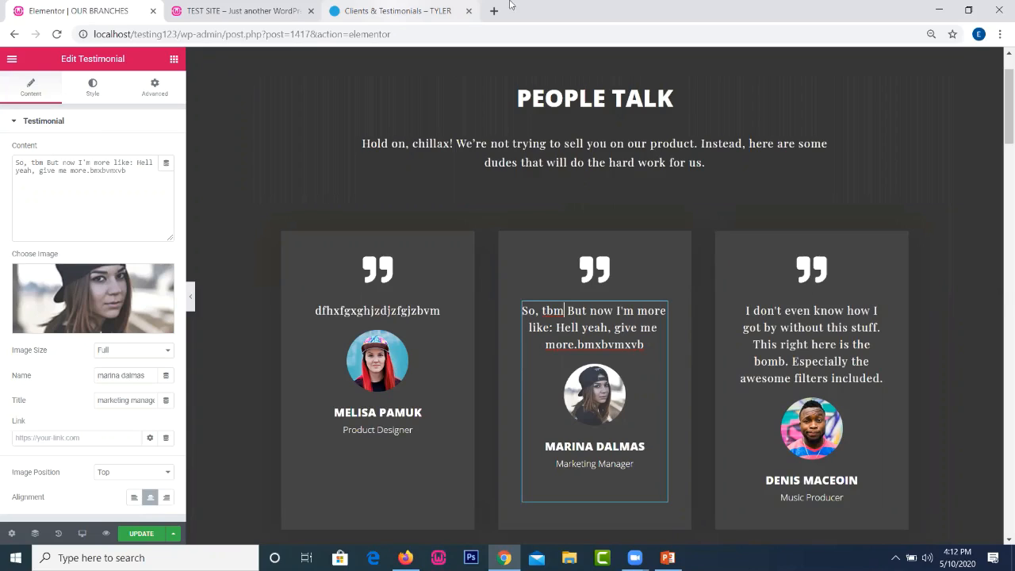
- Switch back to the Clients & Testimonials page of the Tyler site
{"action": "left_click", "coordinate": [434, 5]}
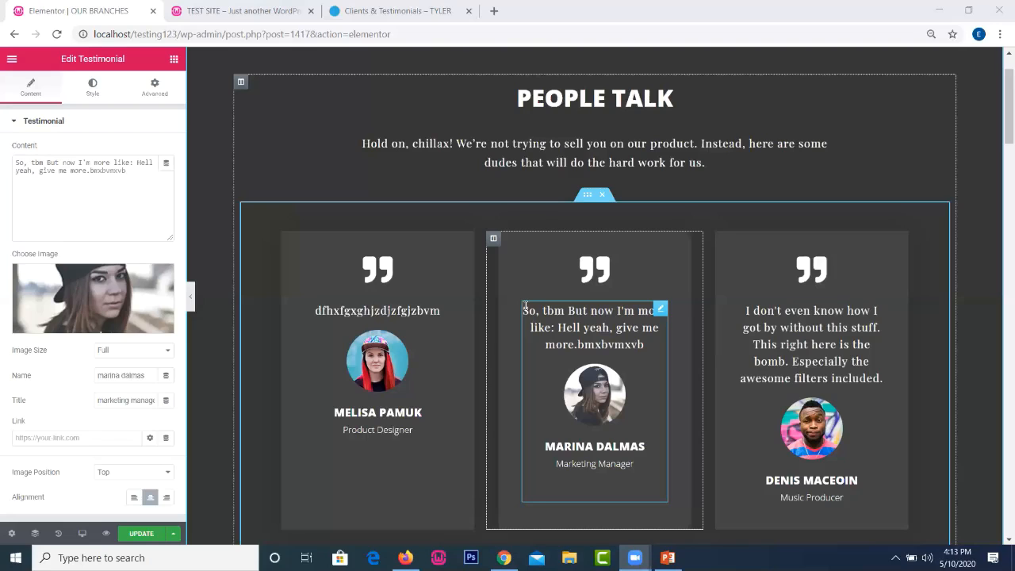
{"action": "left_click", "coordinate": [392, 12]}
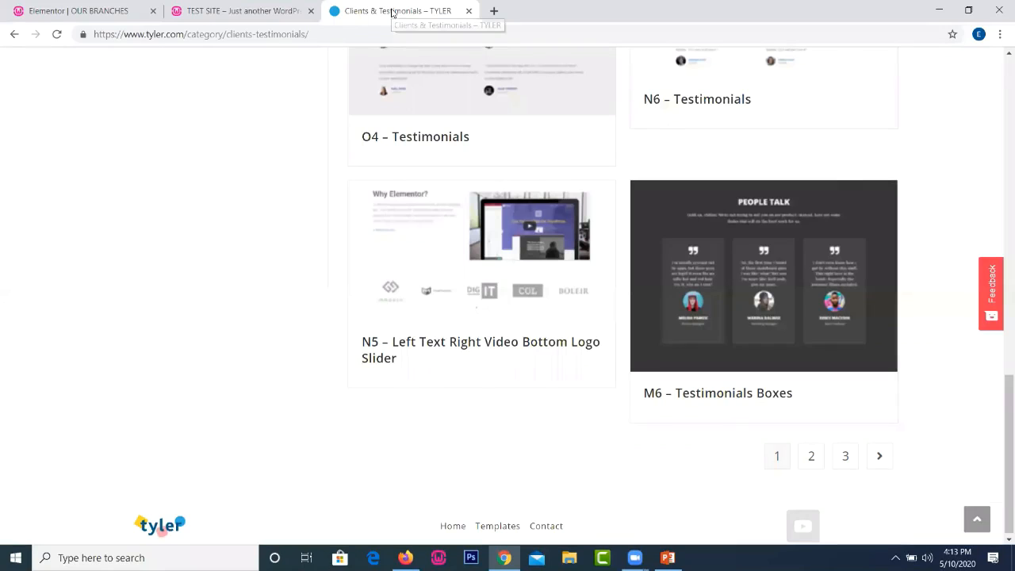